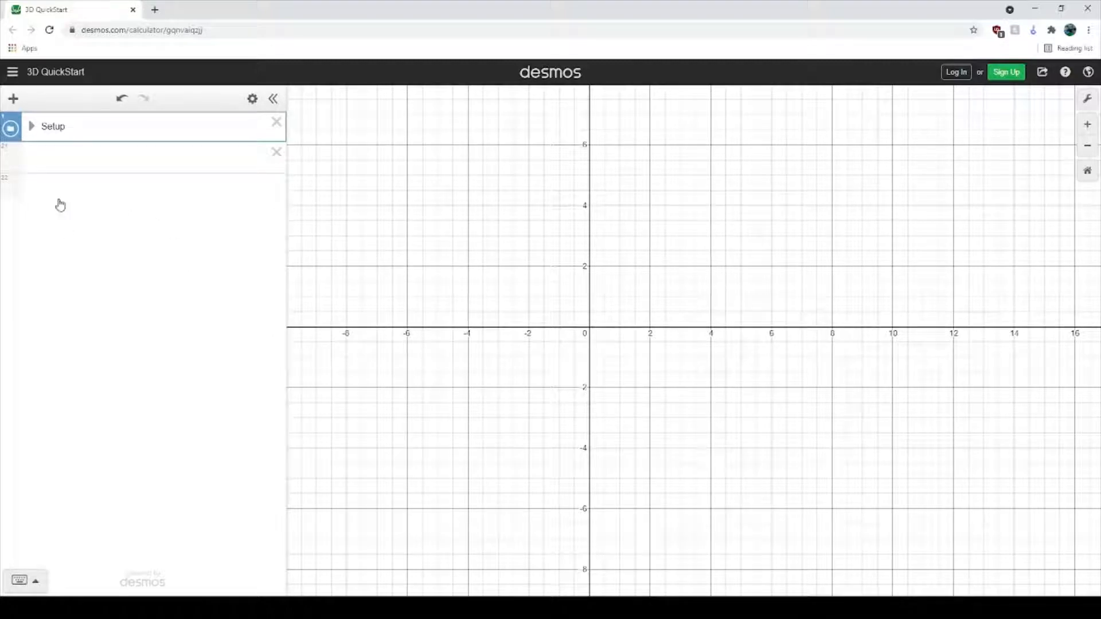
# Examine the start values, degree conversions, dimensions and 3D to 2D conversion formulas inside the Setup folder, then collapse it.
pyautogui.click(31, 126)
pyautogui.scroll(3, 98, 506)
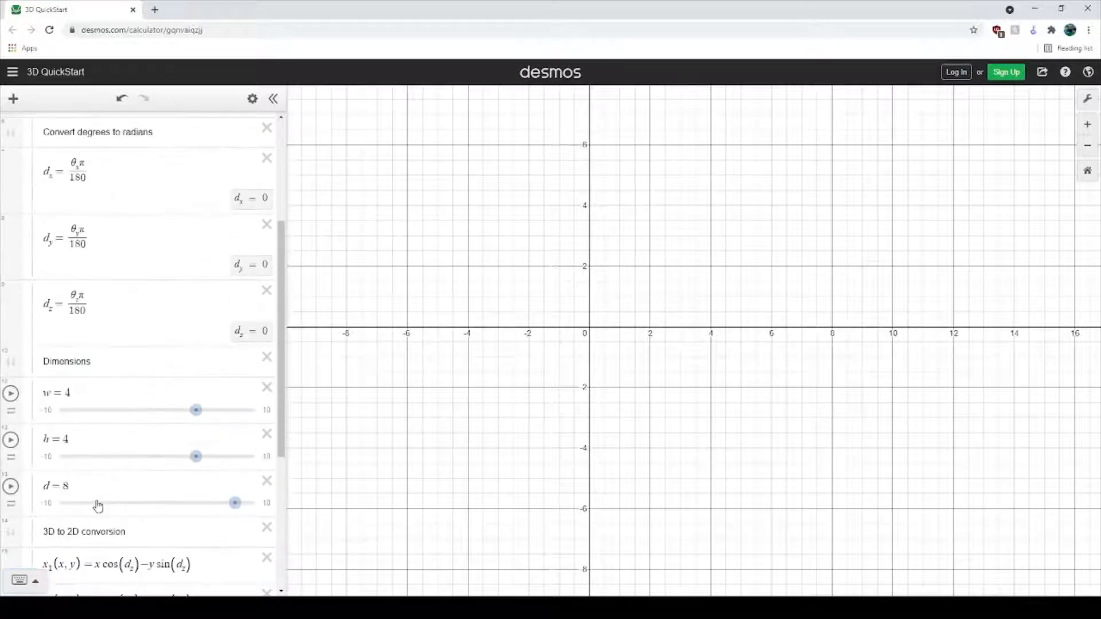
pyautogui.scroll(-1, 47, 309)
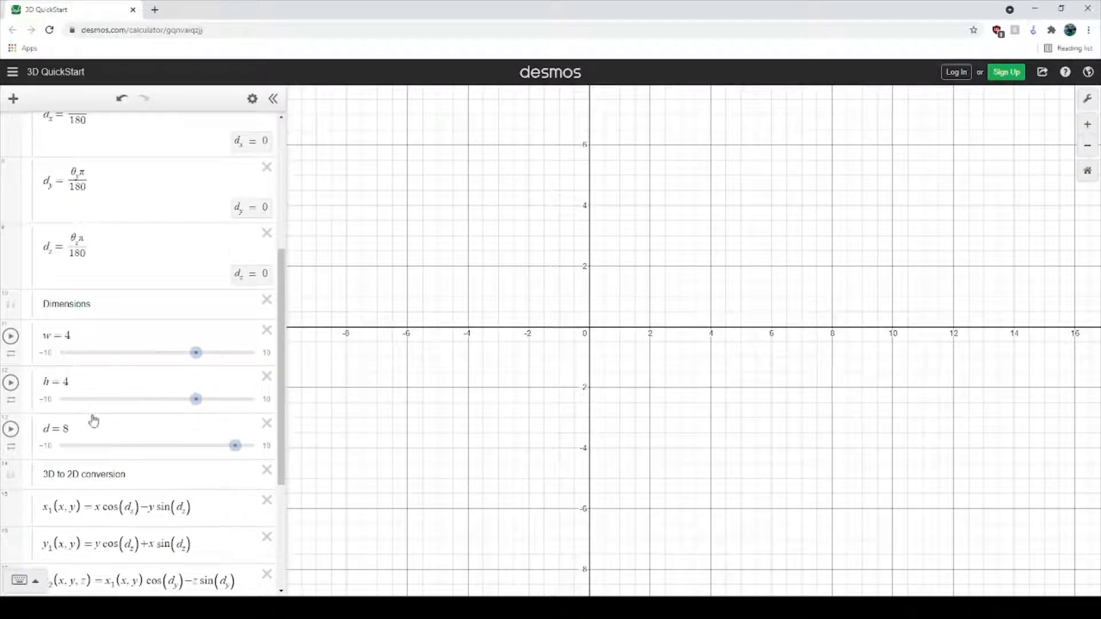
pyautogui.scroll(5, 73, 405)
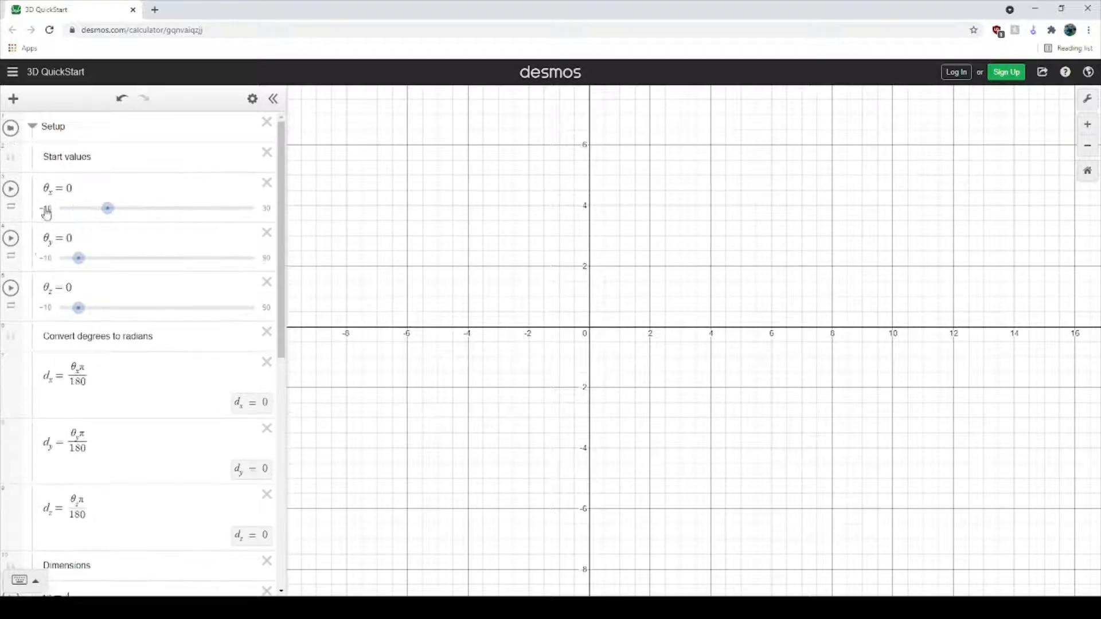
pyautogui.click(33, 127)
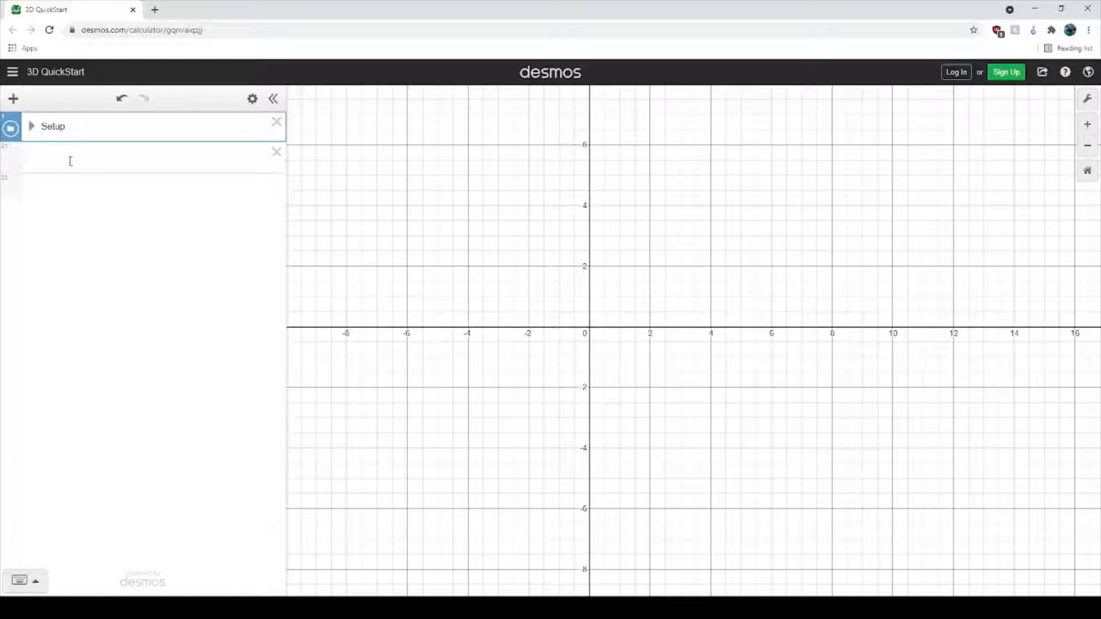
# Add a new folder named Points below the Setup folder.
pyautogui.click(14, 98)
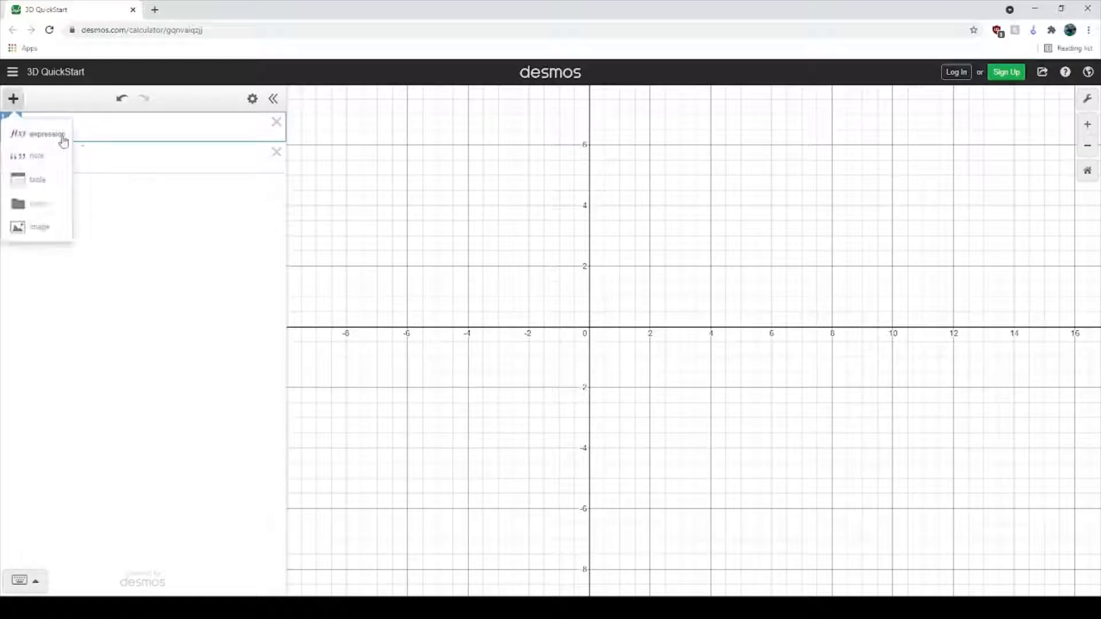
pyautogui.click(30, 203)
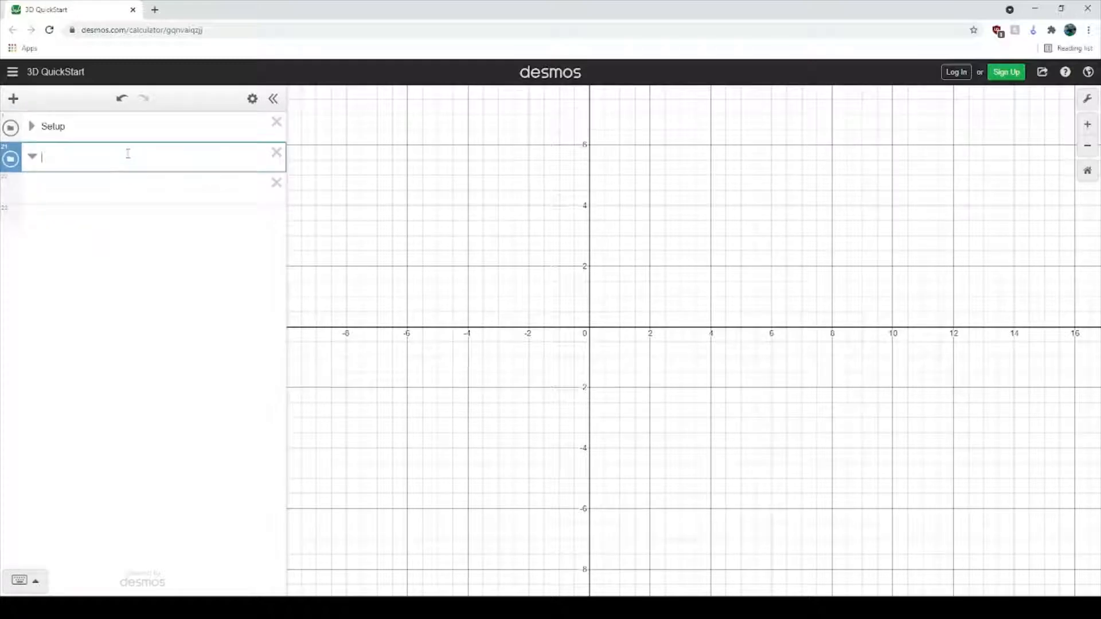
pyautogui.write('poin')
pyautogui.press('BackSpace')
pyautogui.press('BackSpace')
pyautogui.press('BackSpace')
pyautogui.write('Points')
# Enter the point (x_2(1,1,1), y_2(1,1,1)) as the first expression in the Points folder.
pyautogui.click(118, 184)
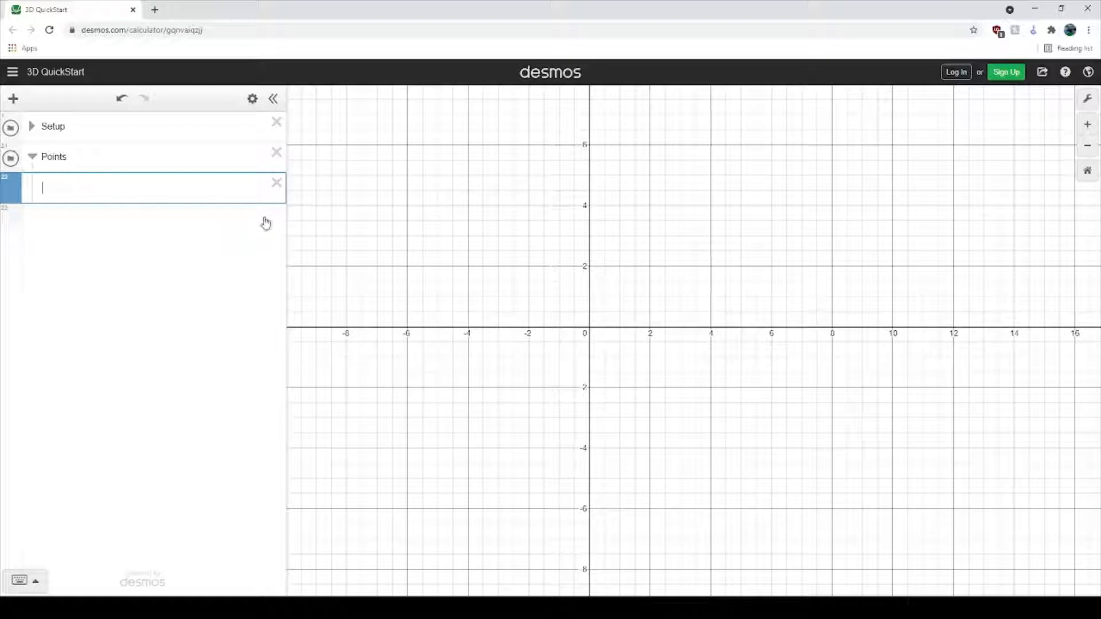
pyautogui.write('(x,y')
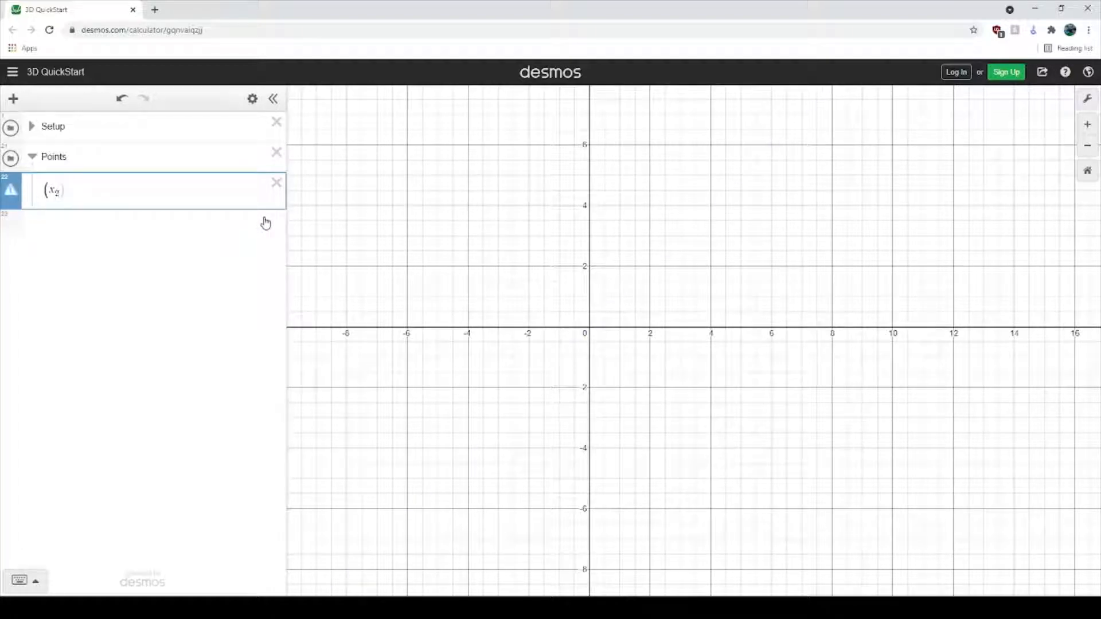
pyautogui.write('(1,1,1)')
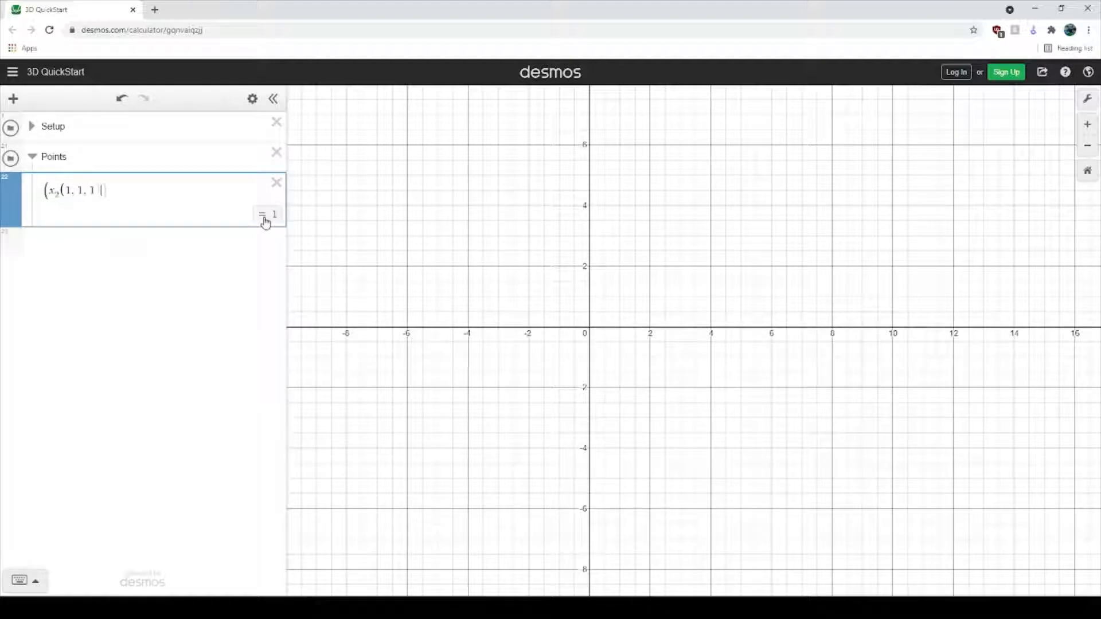
pyautogui.write(',y(')
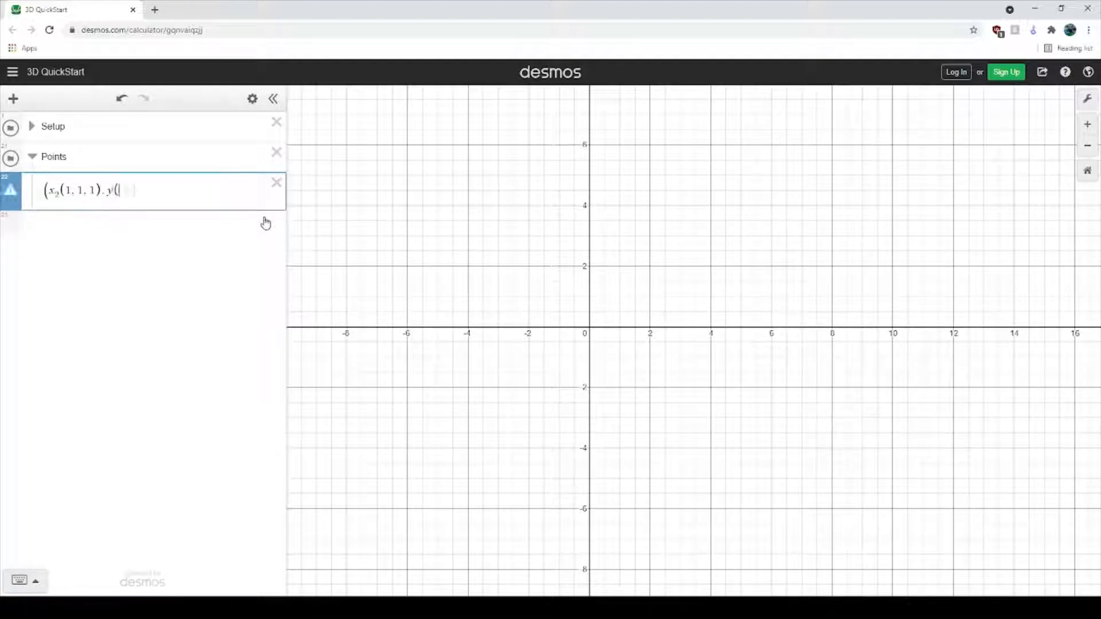
pyautogui.write('1,1,1)')
pyautogui.press('Left')
pyautogui.press('Left')
pyautogui.press('Left')
pyautogui.write('1')
pyautogui.click(265, 223)
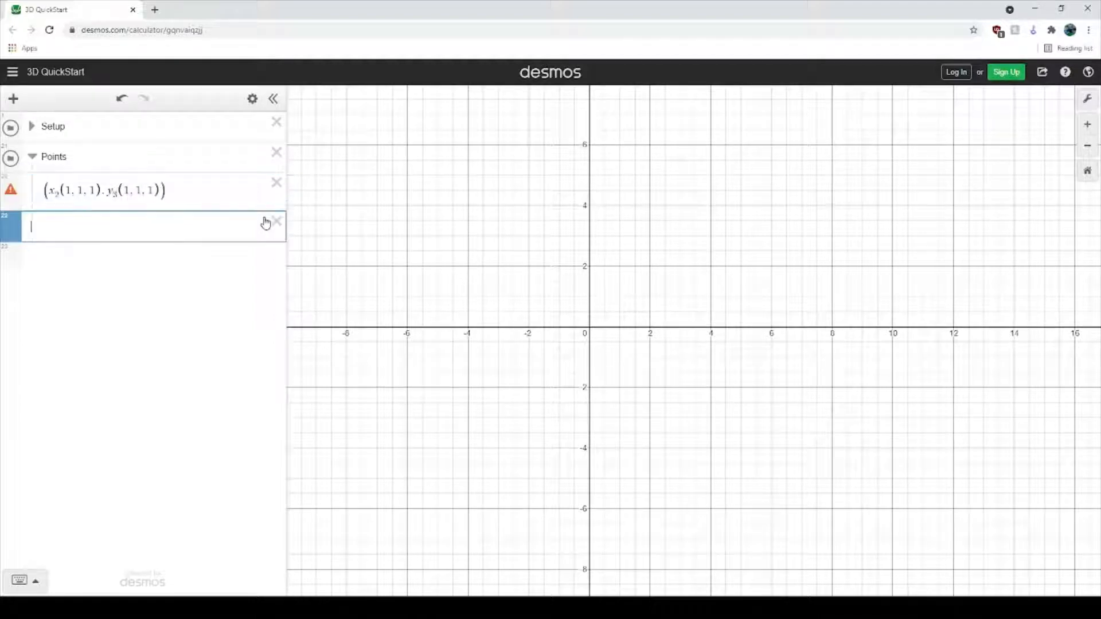
pyautogui.click(117, 193)
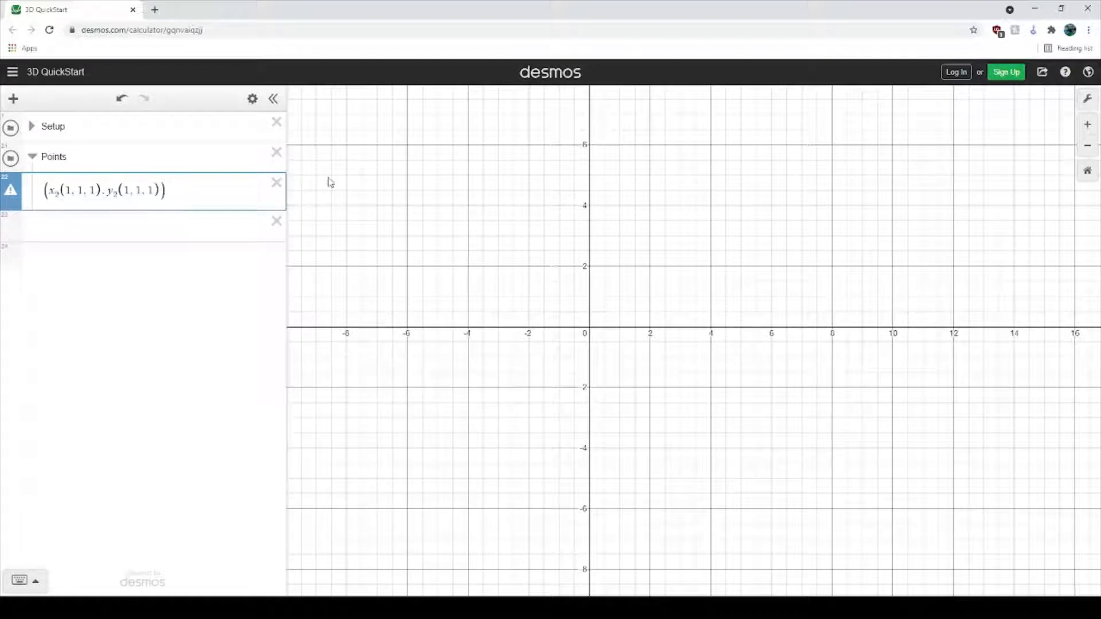
pyautogui.write(',')
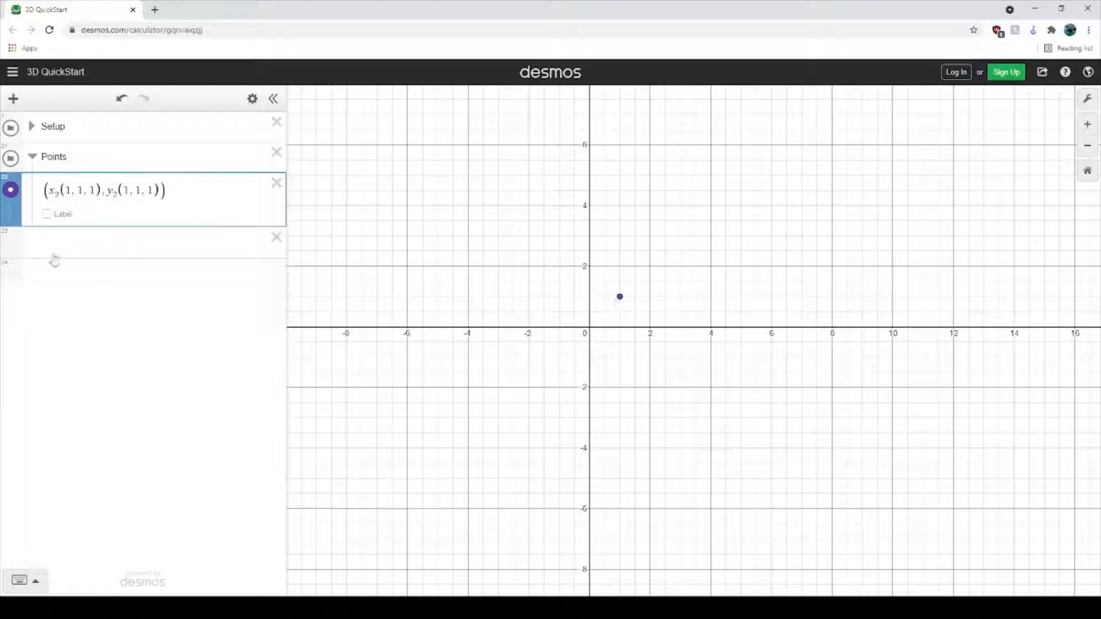
# Replace the first argument with w/2 and the second with h/2 in both x_2 and y_2 of the point.
pyautogui.moveTo(65, 190); pyautogui.dragTo(71, 189)
pyautogui.write('w/2')
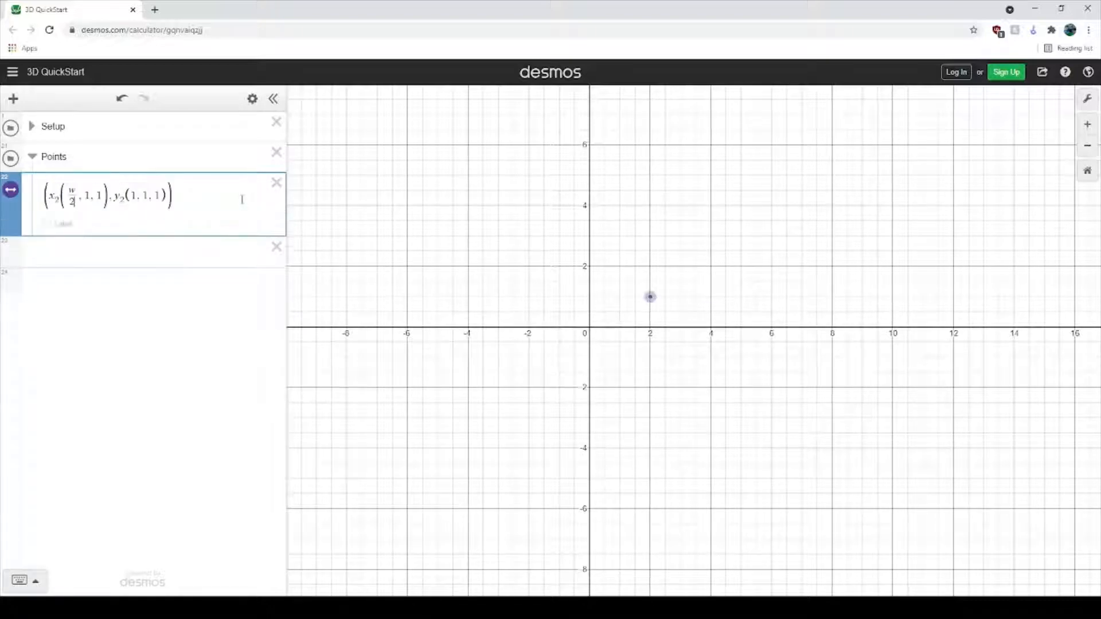
pyautogui.doubleClick(134, 196)
pyautogui.write('w/2')
pyautogui.doubleClick(87, 196)
pyautogui.write('h/2, 1), y')
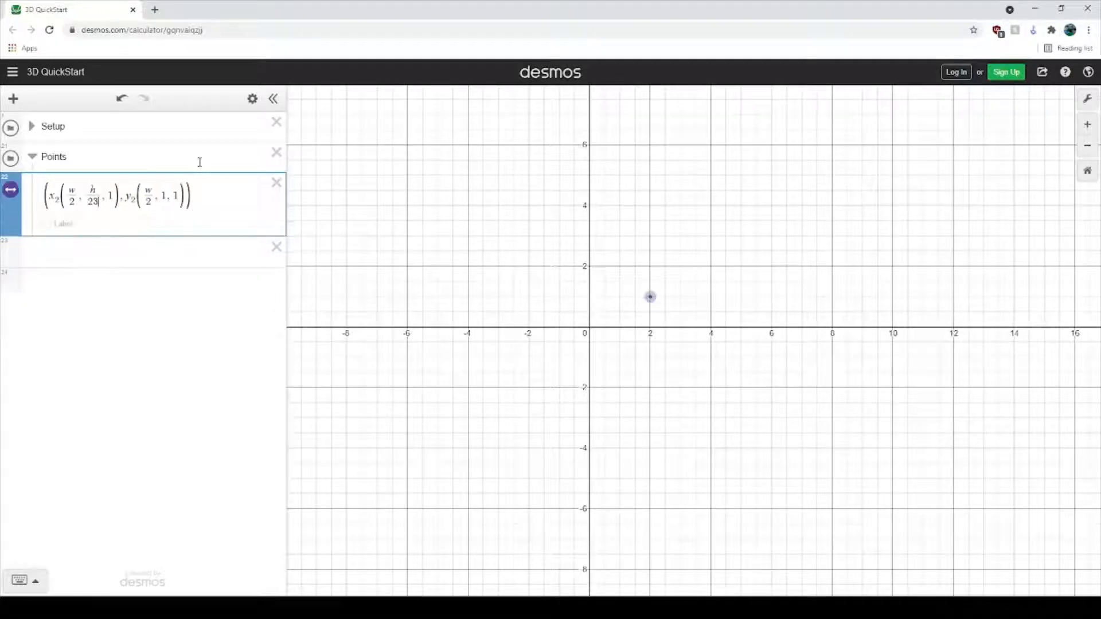
pyautogui.doubleClick(160, 198)
pyautogui.write('h/2')
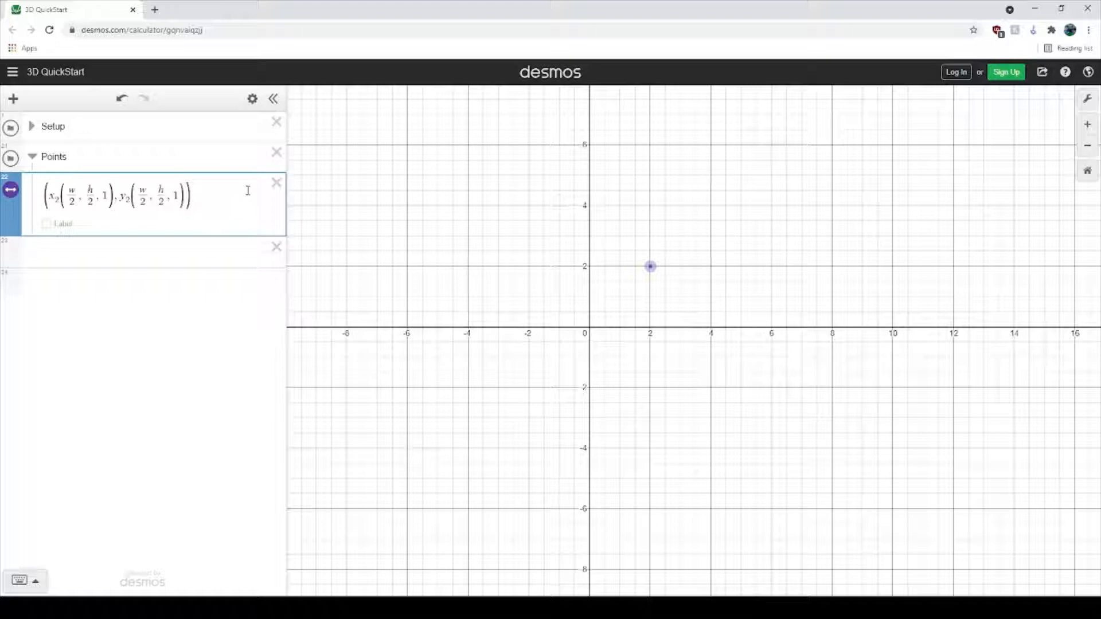
# Replace the third argument with d/2 in both x_2 and y_2 of the point.
pyautogui.press('BackSpace')
pyautogui.write('d/2')
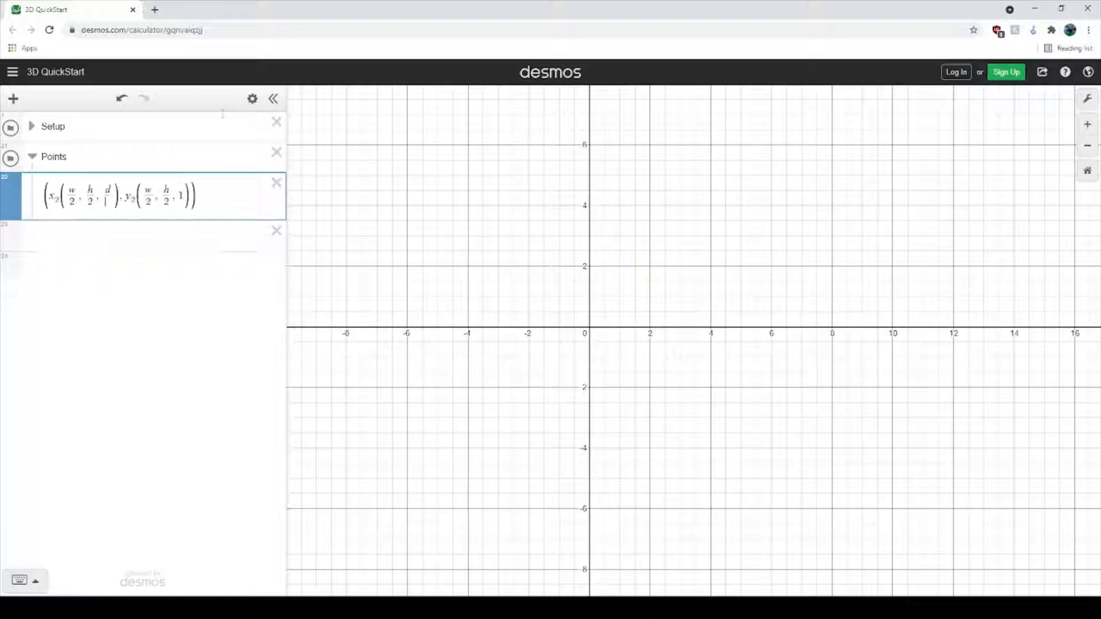
pyautogui.press('Right')
pyautogui.press('Right')
pyautogui.press('Right')
pyautogui.press('Right')
pyautogui.press('Right')
pyautogui.press('Right')
pyautogui.press('Right')
pyautogui.press('Right')
pyautogui.press('Right')
pyautogui.press('Right')
pyautogui.press('Right')
pyautogui.press('Right')
pyautogui.press('Right')
pyautogui.press('Right')
pyautogui.press('Right')
pyautogui.press('Right')
pyautogui.press('Right')
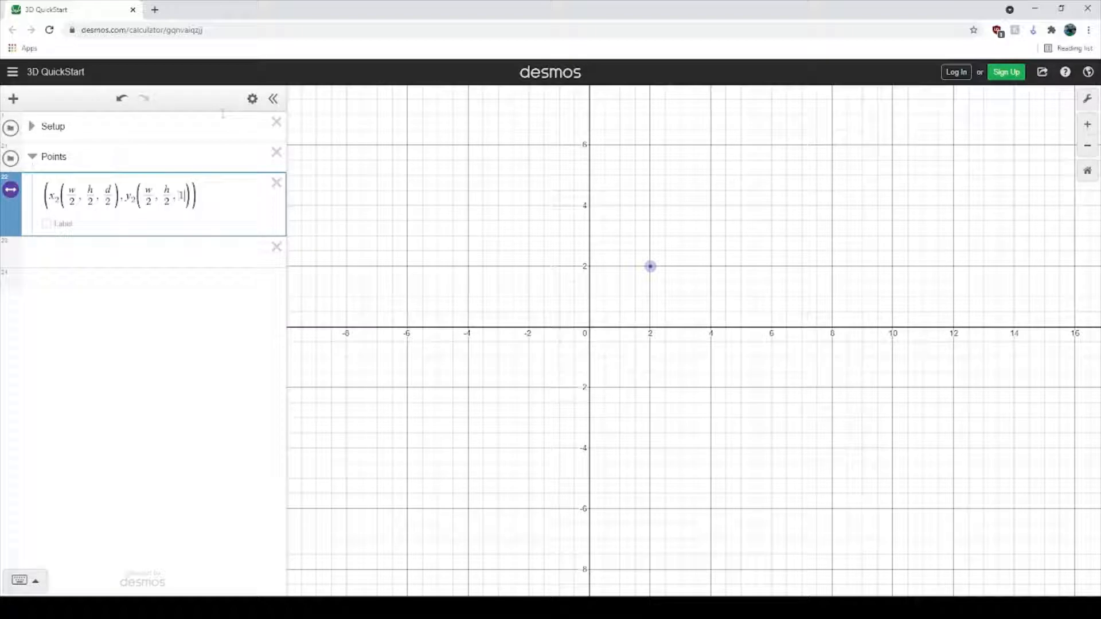
pyautogui.press('BackSpace')
pyautogui.write('d/2')
# Copy the complete point expression and add three duplicates of it below in the Points folder.
pyautogui.hotkey('ctrl', 'a')
pyautogui.hotkey('ctrl', 'c')
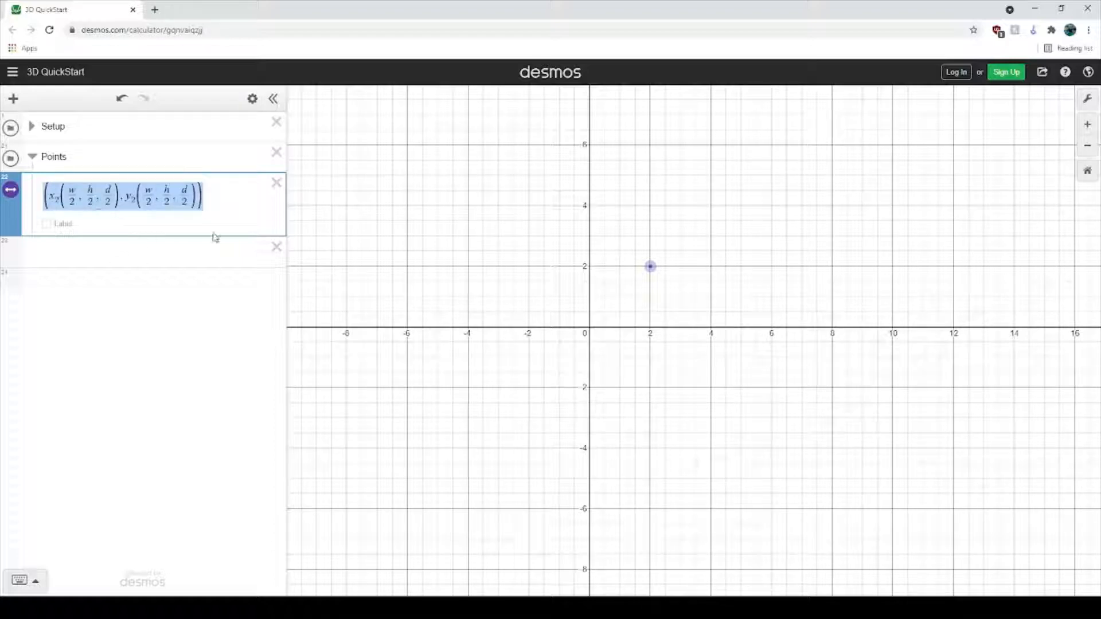
pyautogui.click(229, 205)
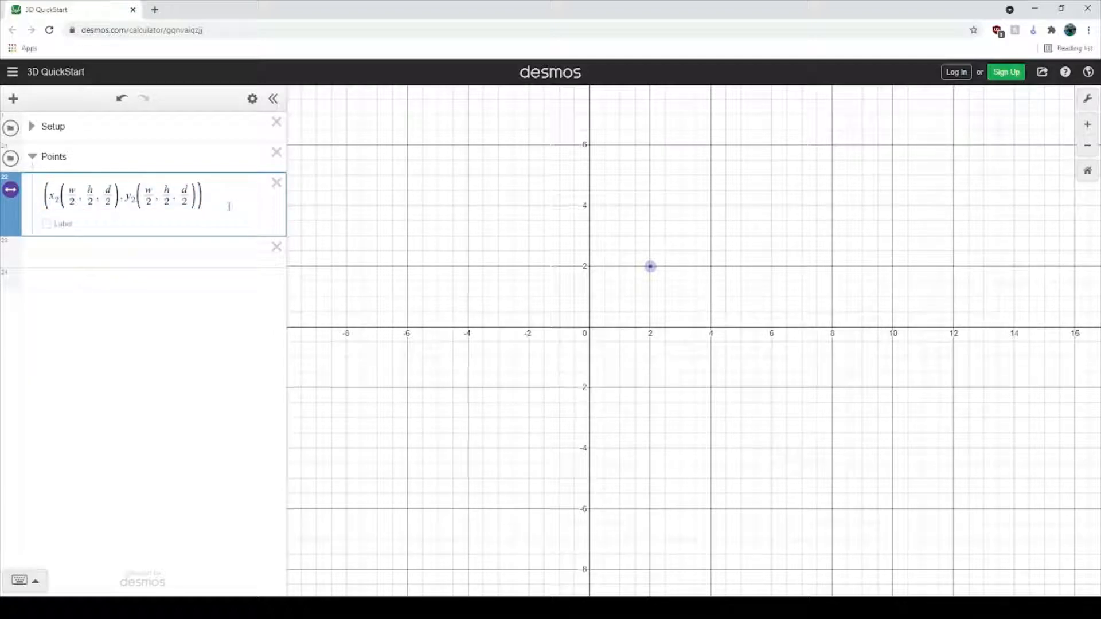
pyautogui.press('Return')
pyautogui.hotkey('ctrl', 'v')
pyautogui.press('Return')
pyautogui.hotkey('ctrl', 'v')
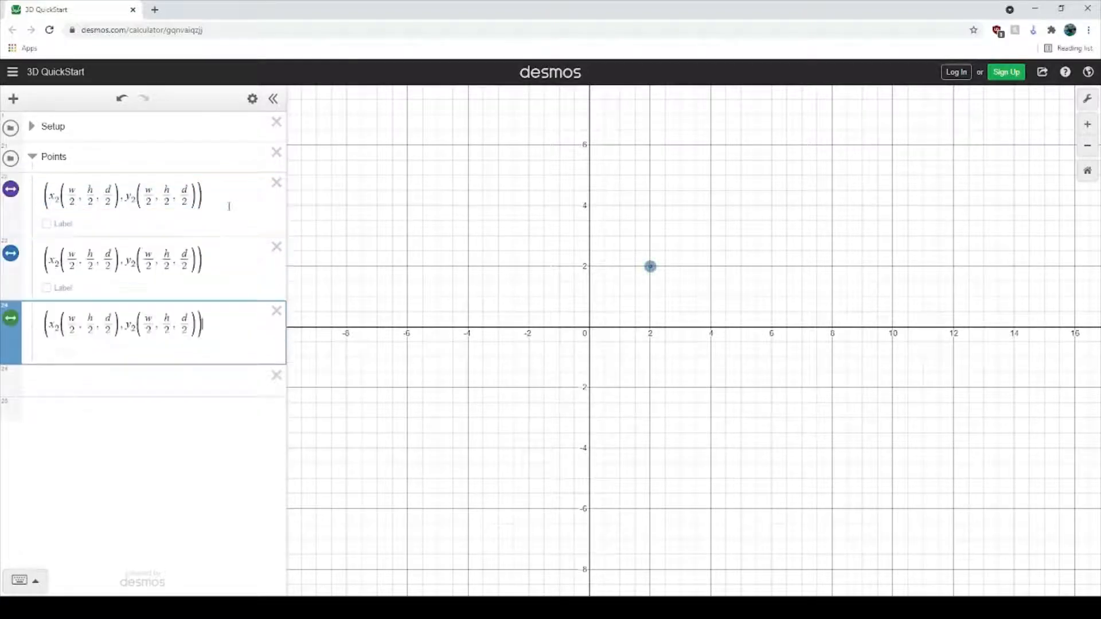
pyautogui.press('Return')
pyautogui.hotkey('ctrl', 'v')
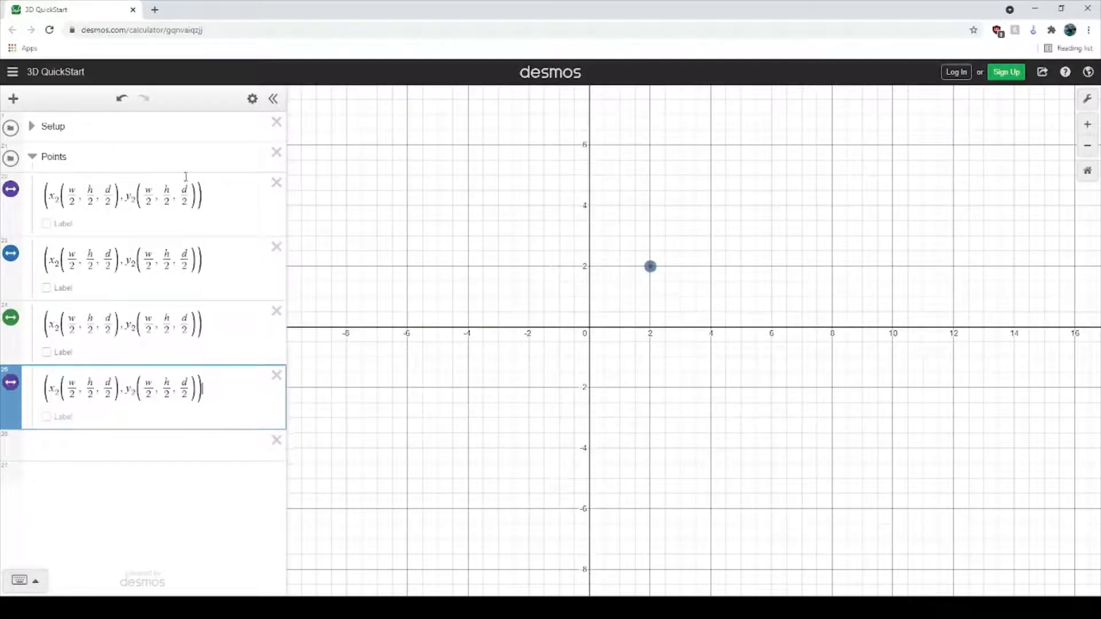
# Change w/2 to -w/2 in both x_2 and y_2 of the second point.
pyautogui.click(68, 255)
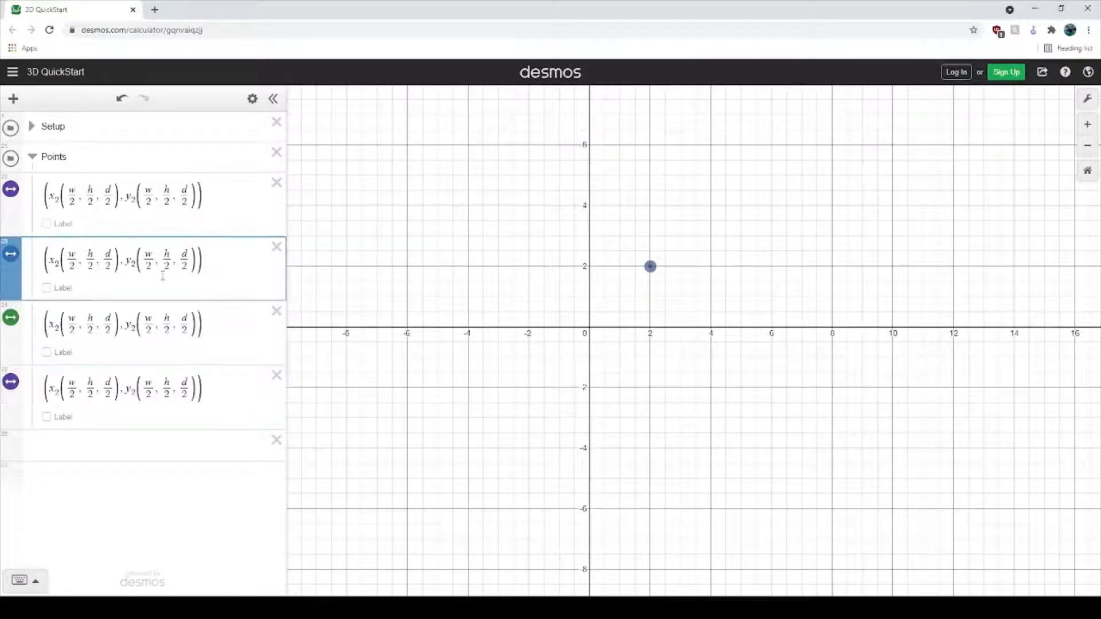
pyautogui.write('-')
pyautogui.click(153, 261)
pyautogui.write('-')
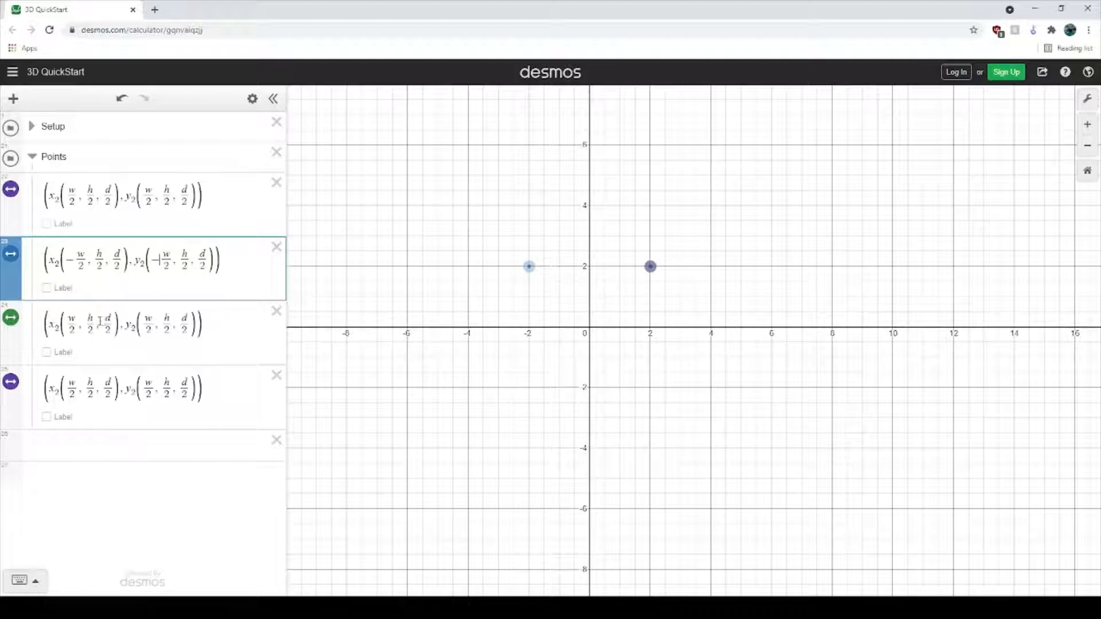
# Make the h/2 argument negative in both x_2 and y_2 of the third point.
pyautogui.click(84, 324)
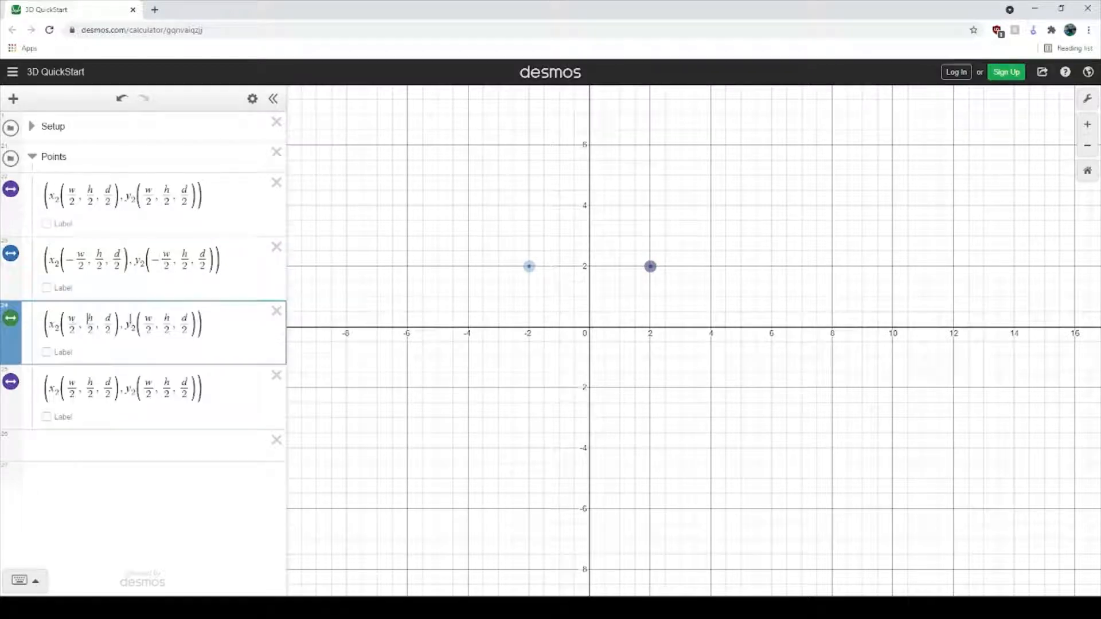
pyautogui.write('-')
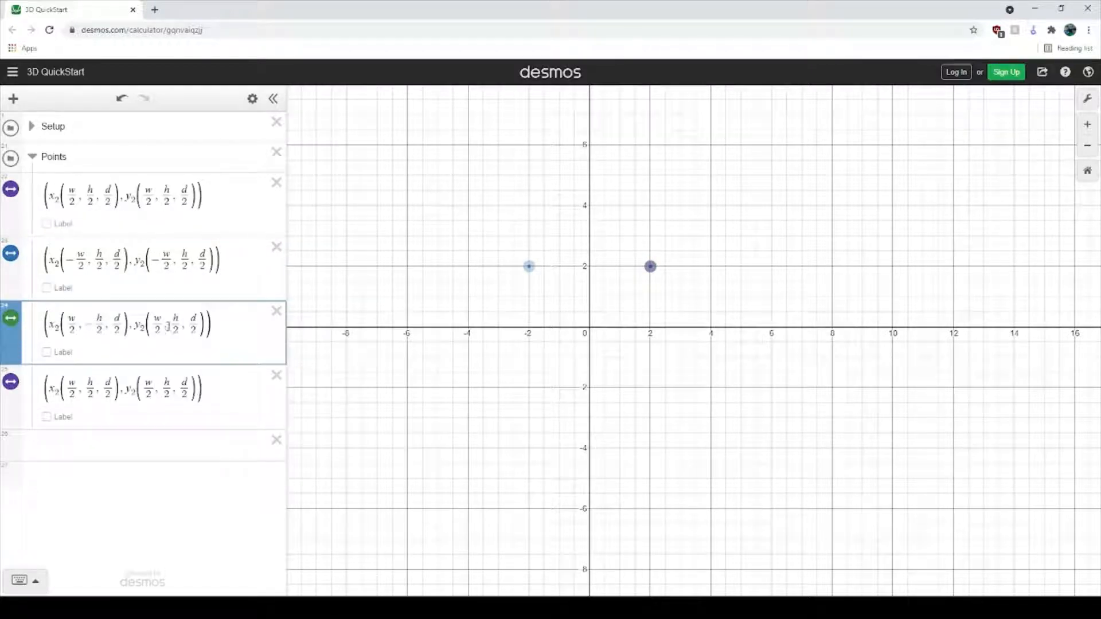
pyautogui.click(164, 317)
pyautogui.write('-')
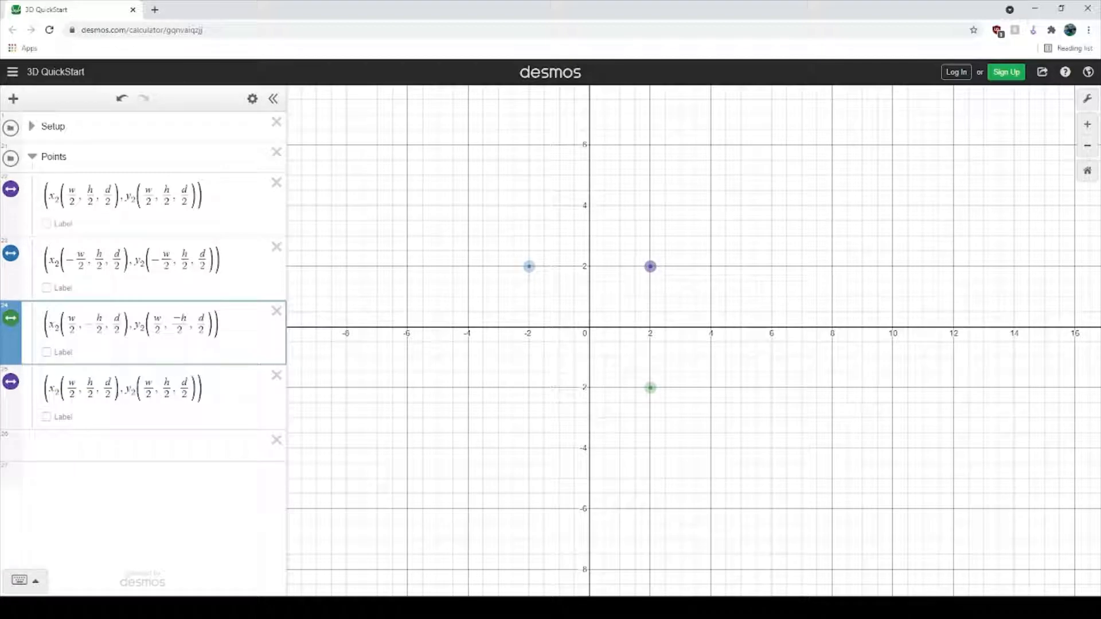
# Change w/2 to -w/2 in the x_2 part of the fourth point.
pyautogui.click(66, 391)
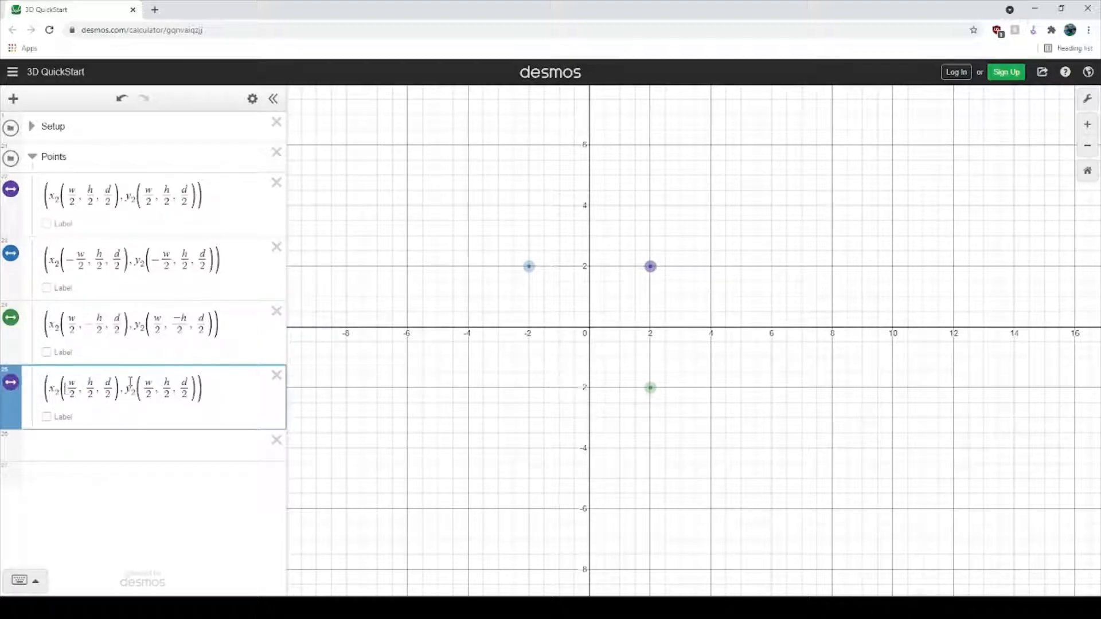
pyautogui.write('-')
pyautogui.click(145, 390)
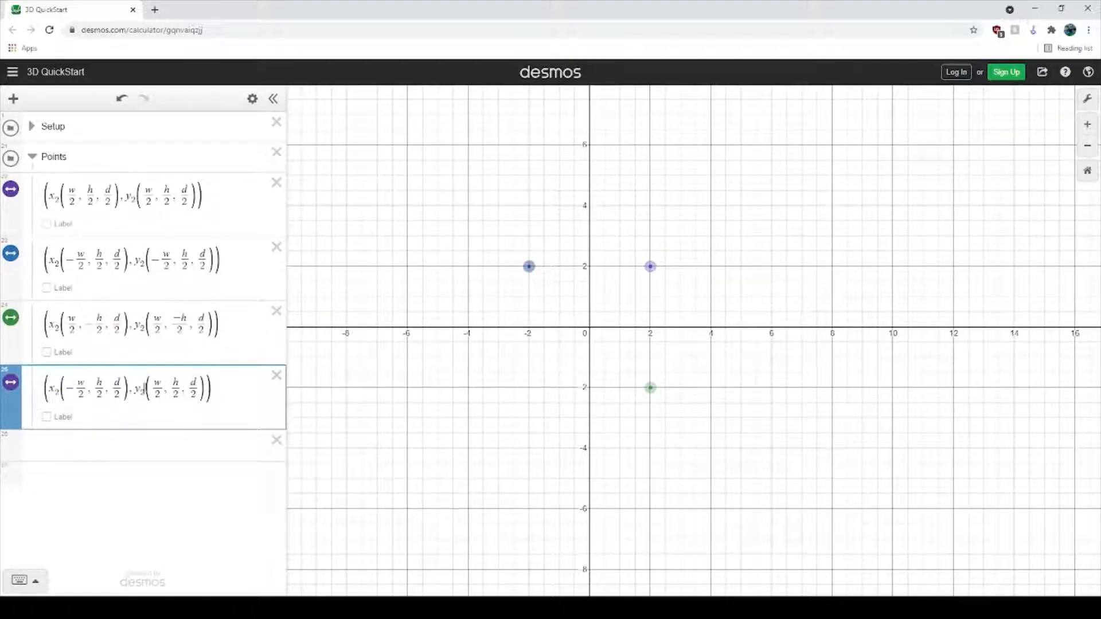
pyautogui.write('-')
pyautogui.press('BackSpace')
# Move the minus sign in the third point's y_2 from the numerator to the front of the h/2 fraction.
pyautogui.click(181, 320)
pyautogui.press('BackSpace')
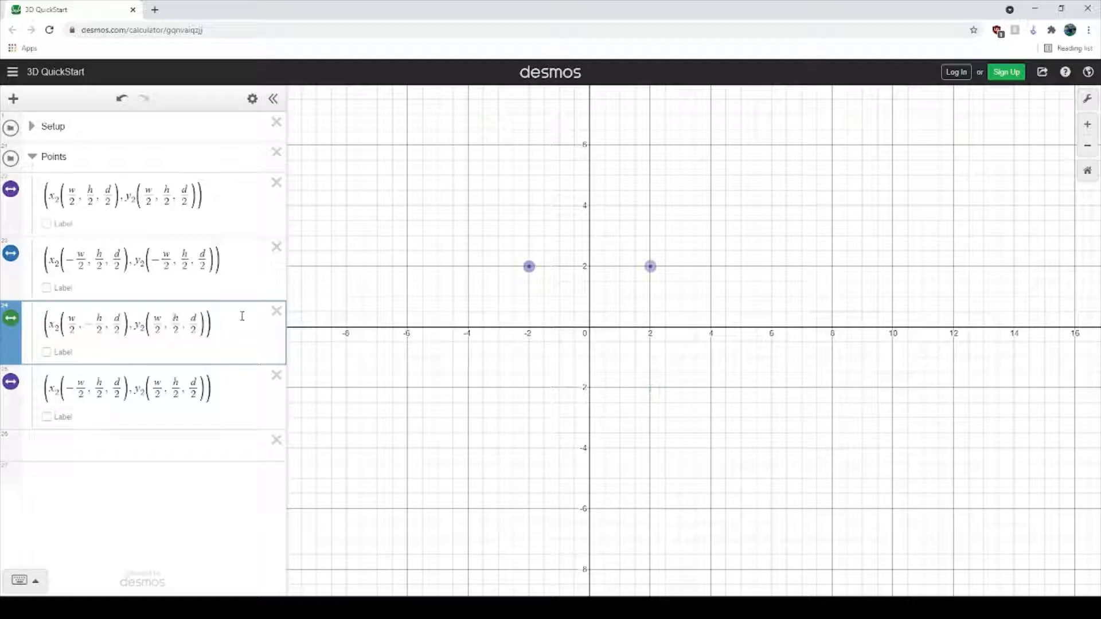
pyautogui.write('-')
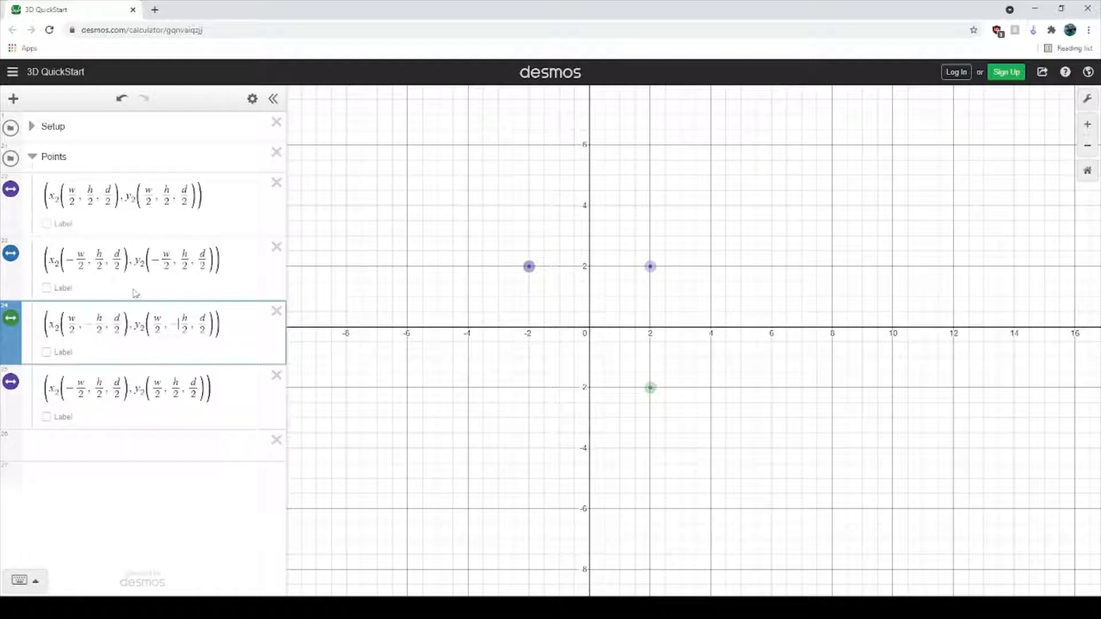
# Make the h/2 argument negative in both x_2 and y_2 of the fourth point.
pyautogui.click(96, 392)
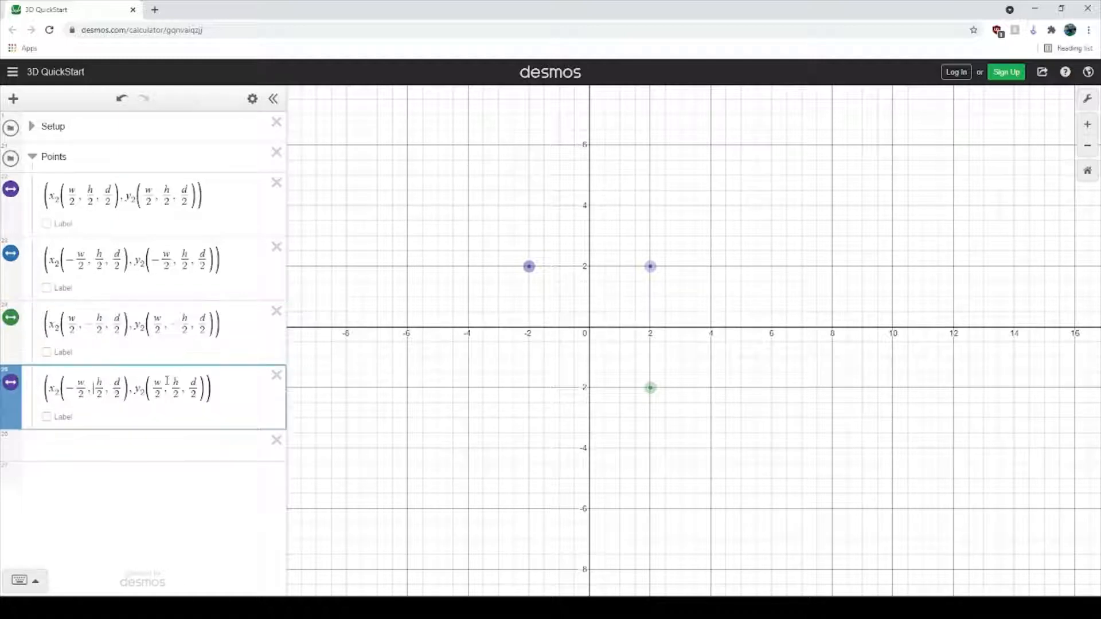
pyautogui.write('-w/2,-')
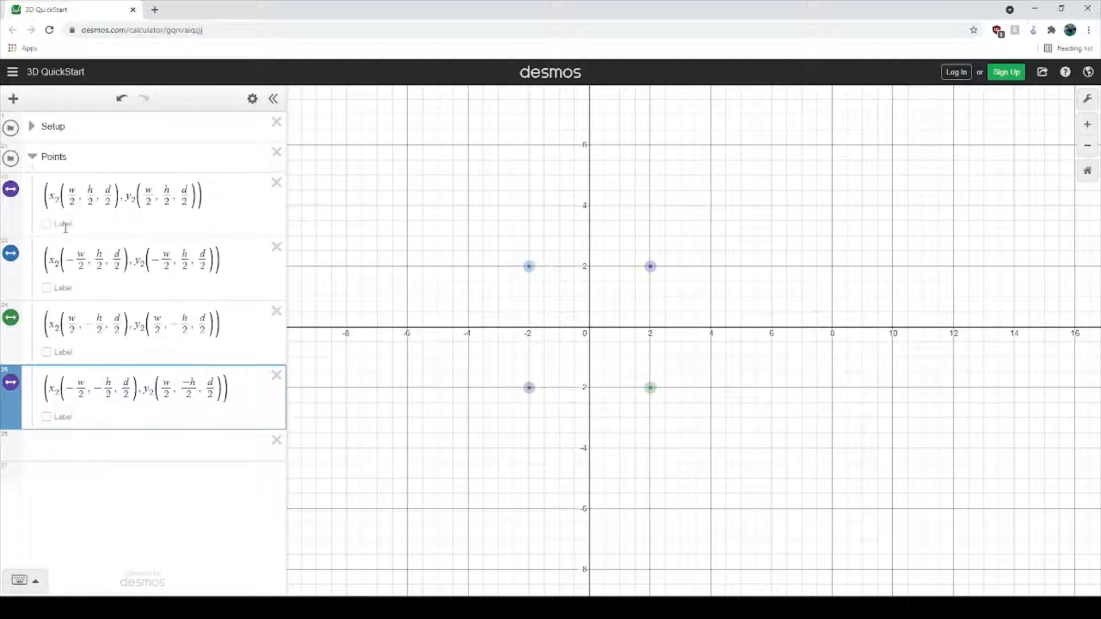
# Expand the Setup folder and rotate the points by setting θ_y to 13 and θ_x to 7.7.
pyautogui.click(32, 126)
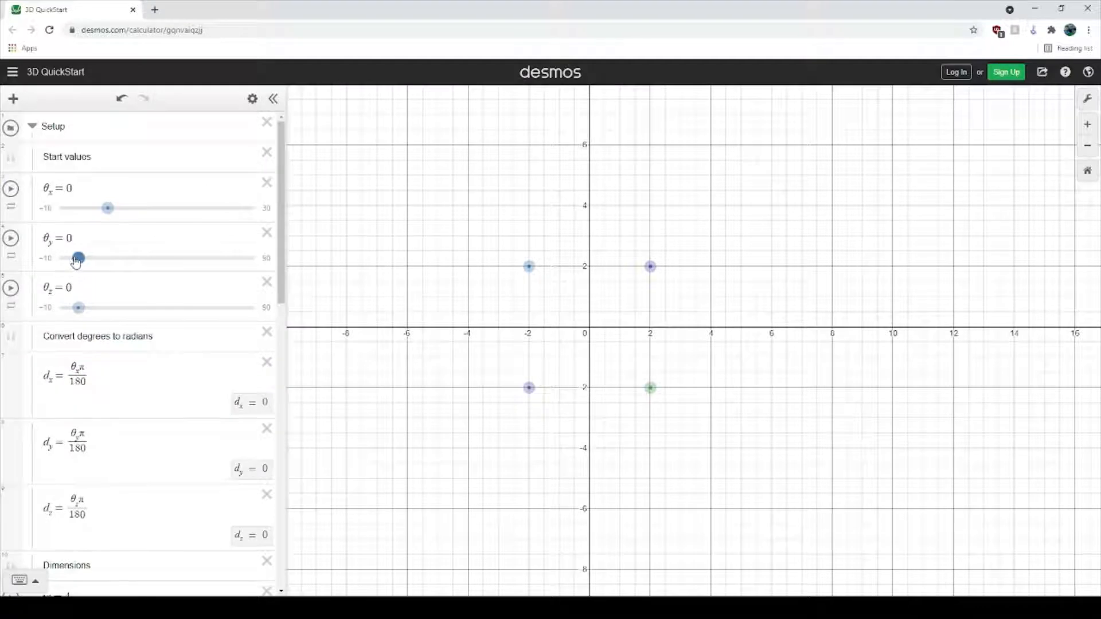
pyautogui.moveTo(76, 259); pyautogui.dragTo(104, 270)
pyautogui.moveTo(115, 222); pyautogui.dragTo(147, 226)
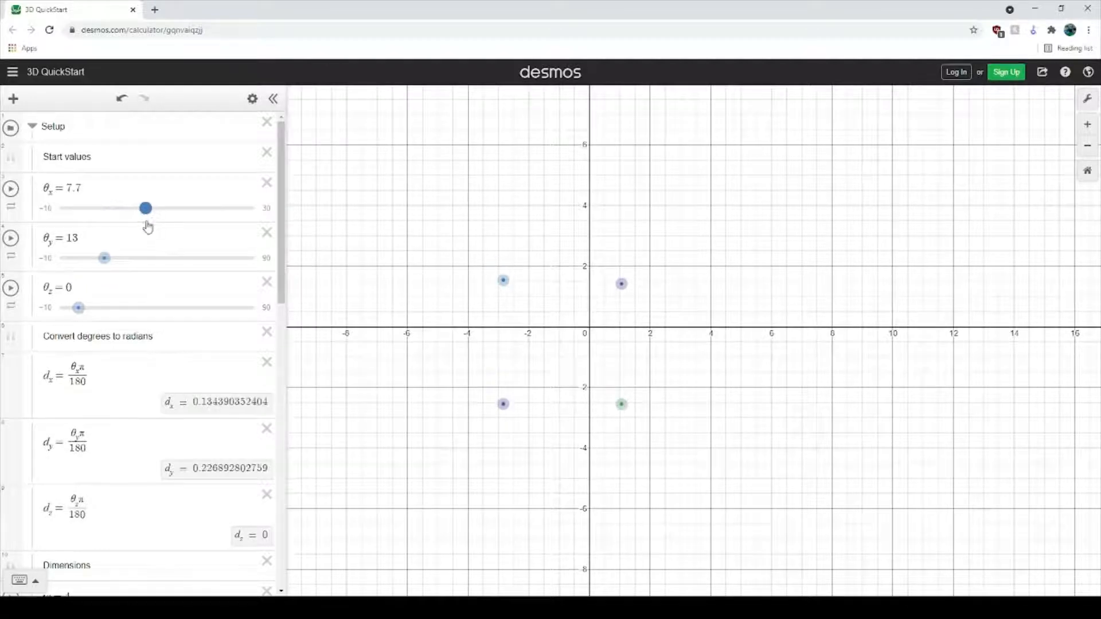
# Rotate the points by setting θ_z to 19.3.
pyautogui.moveTo(79, 308); pyautogui.dragTo(118, 316)
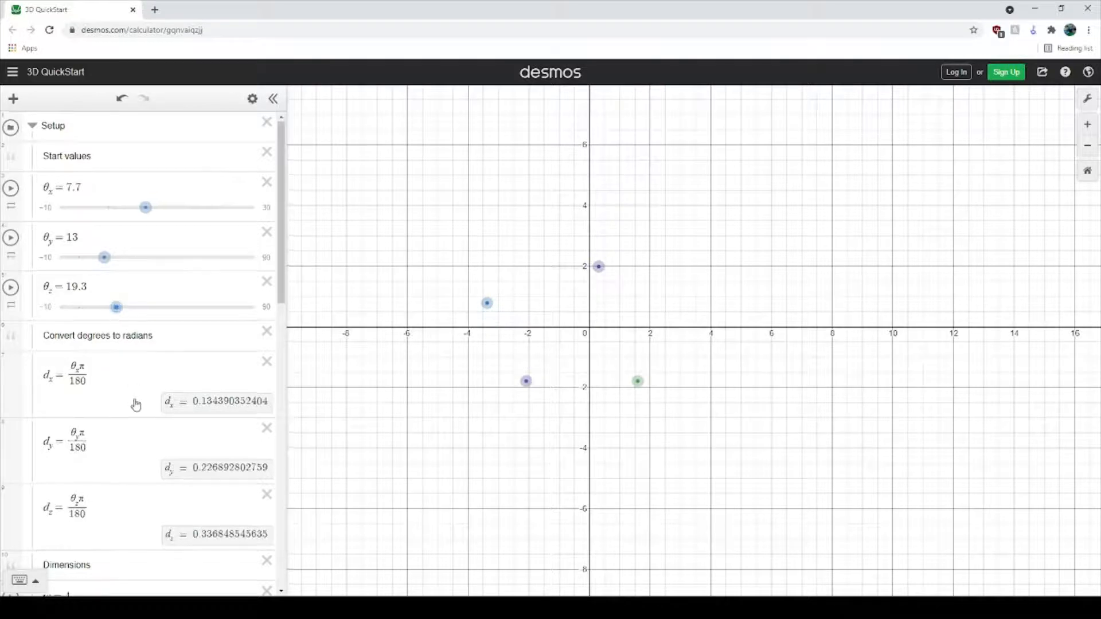
# Make w/2 and h/2 negative in the fourth point's y_2, with each minus sign in front of its fraction.
pyautogui.scroll(-15, 135, 404)
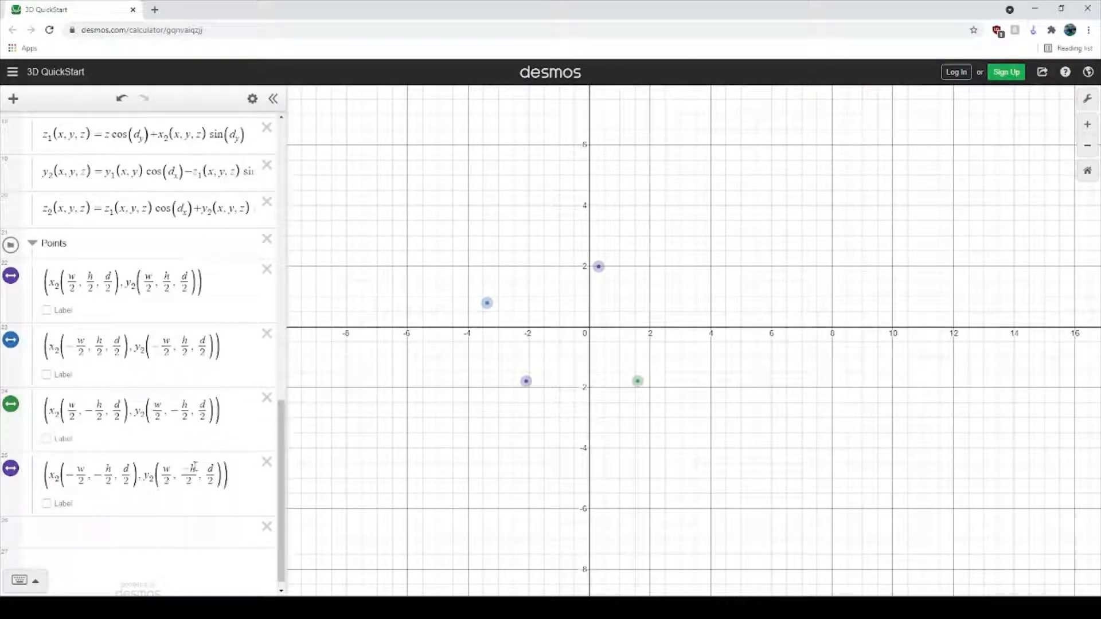
pyautogui.click(195, 466)
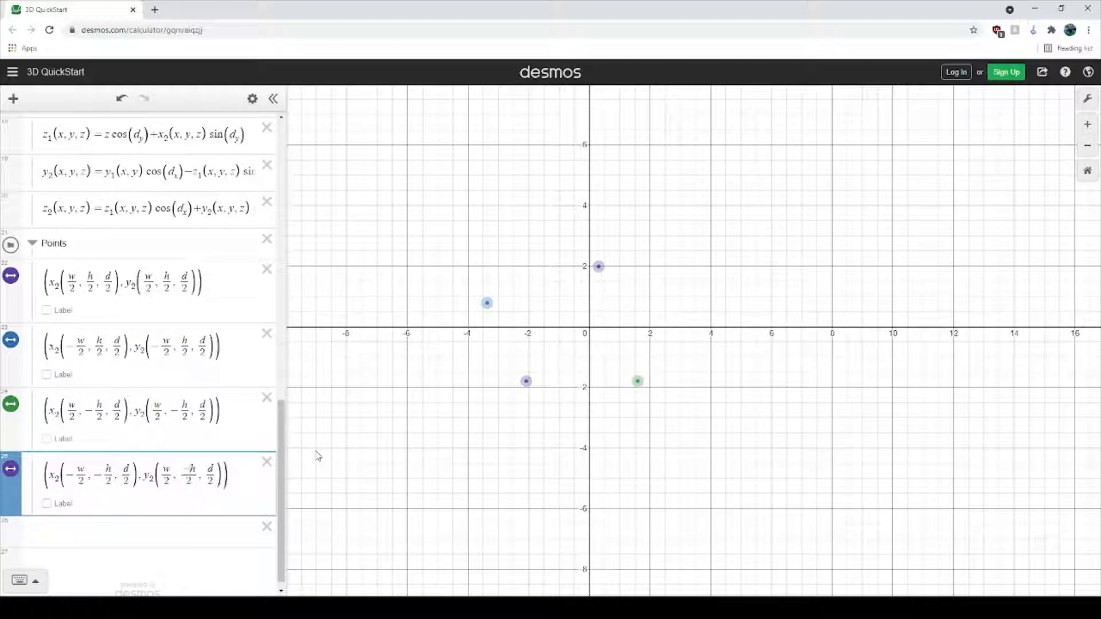
pyautogui.press('BackSpace')
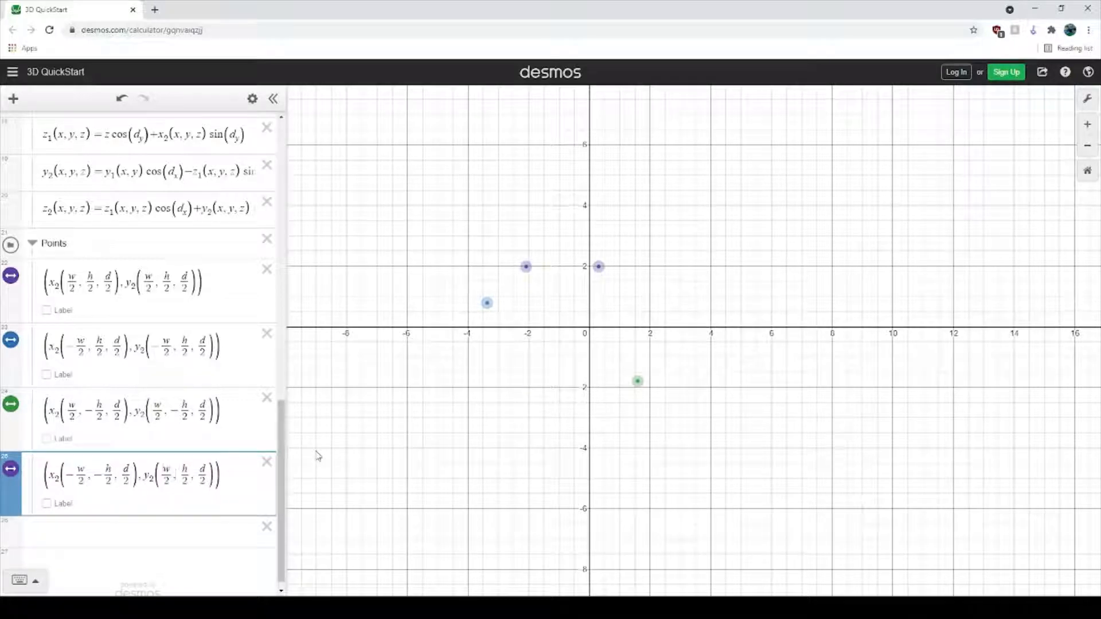
pyautogui.write('-')
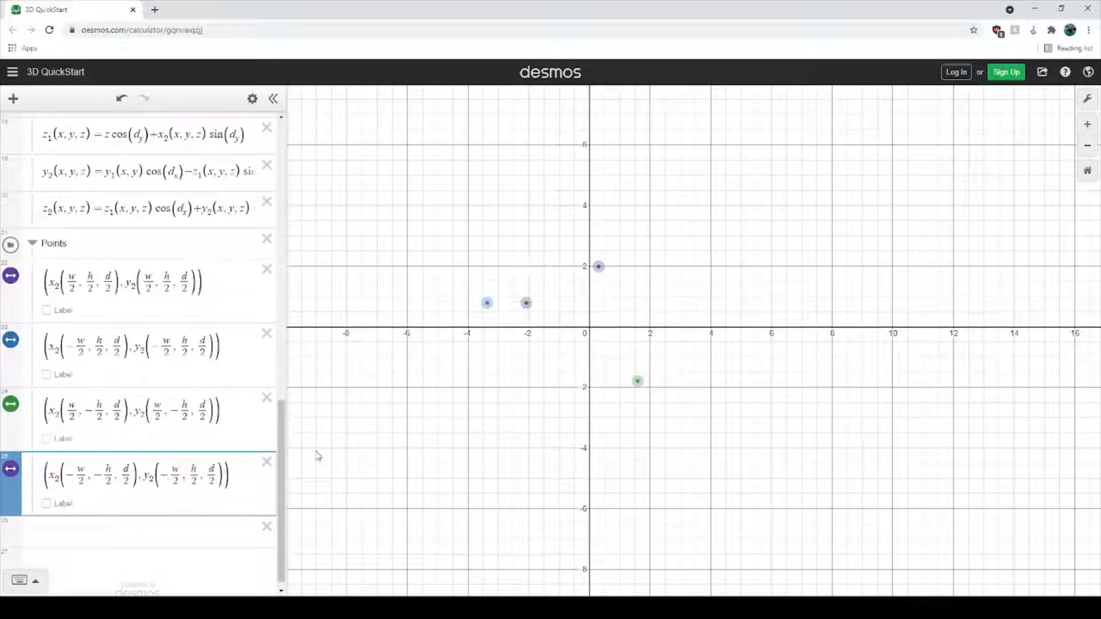
pyautogui.write('-')
# Try different box dimensions by setting w to 5.5, h to 4.7 and d to 7.2.
pyautogui.scroll(5, 228, 347)
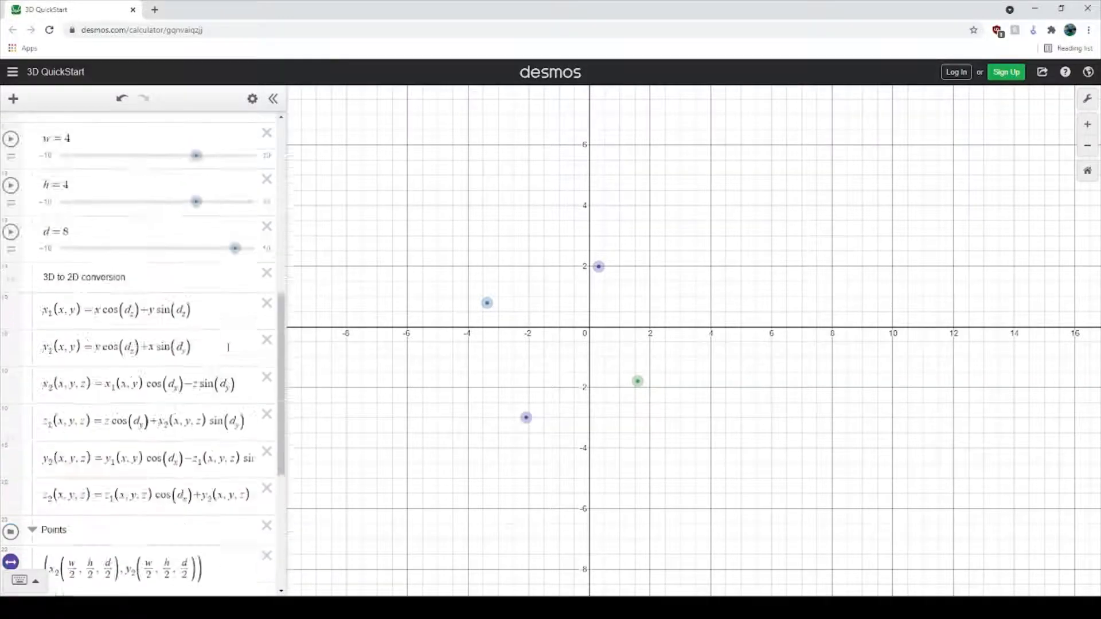
pyautogui.scroll(10, 228, 346)
pyautogui.scroll(-6, 228, 347)
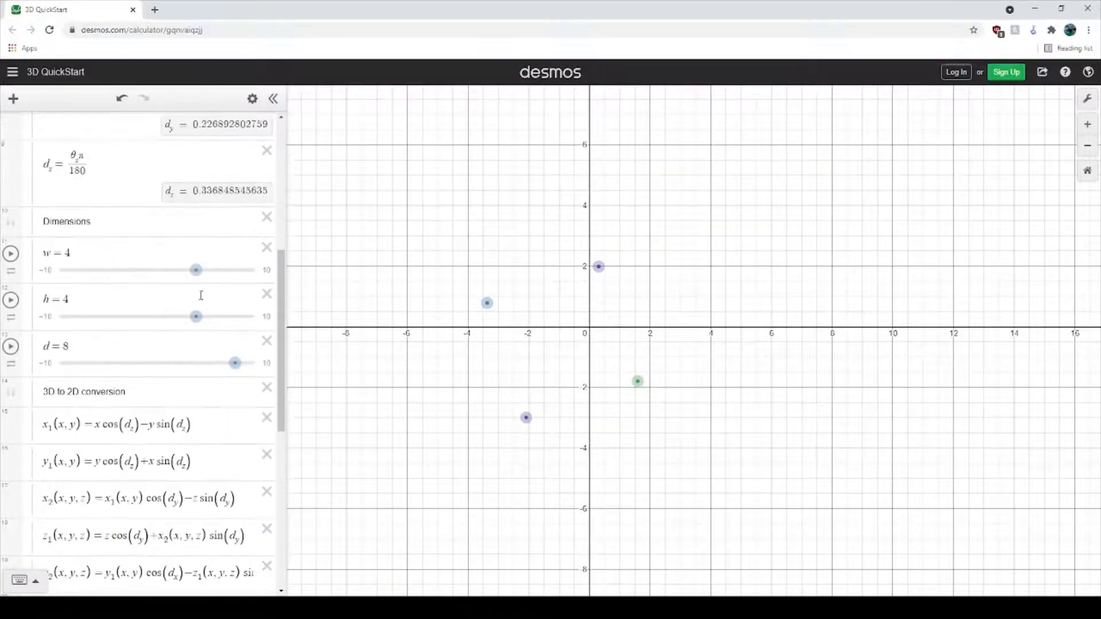
pyautogui.moveTo(197, 270); pyautogui.dragTo(211, 270)
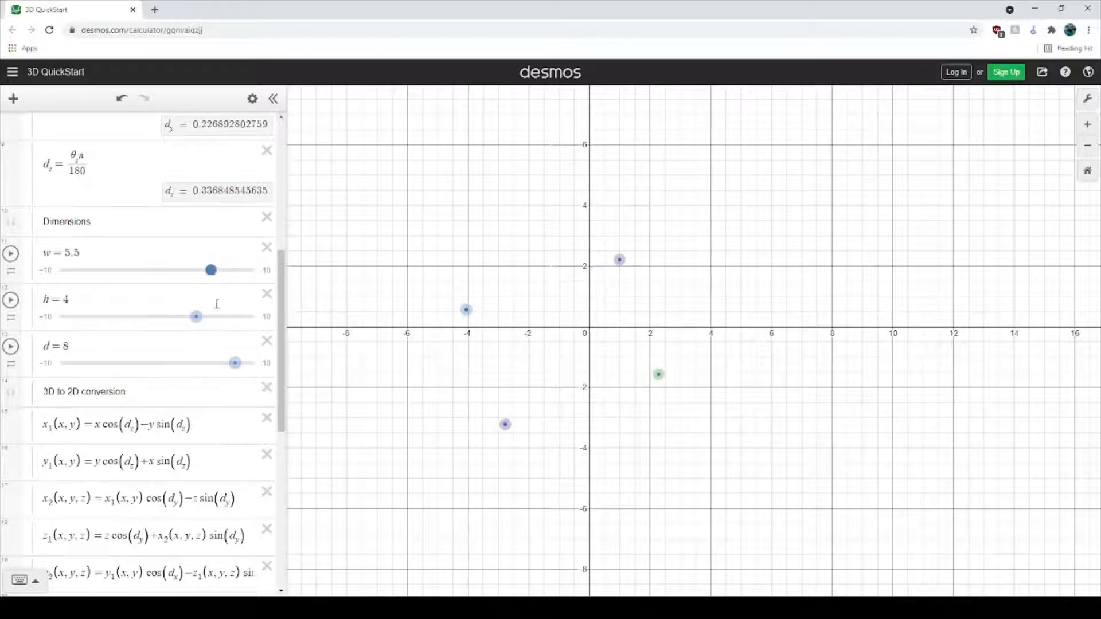
pyautogui.moveTo(196, 317); pyautogui.dragTo(210, 318)
pyautogui.moveTo(235, 363)
pyautogui.mouseDown()
pyautogui.moveTo(184, 371)
pyautogui.moveTo(229, 367)
pyautogui.mouseUp()
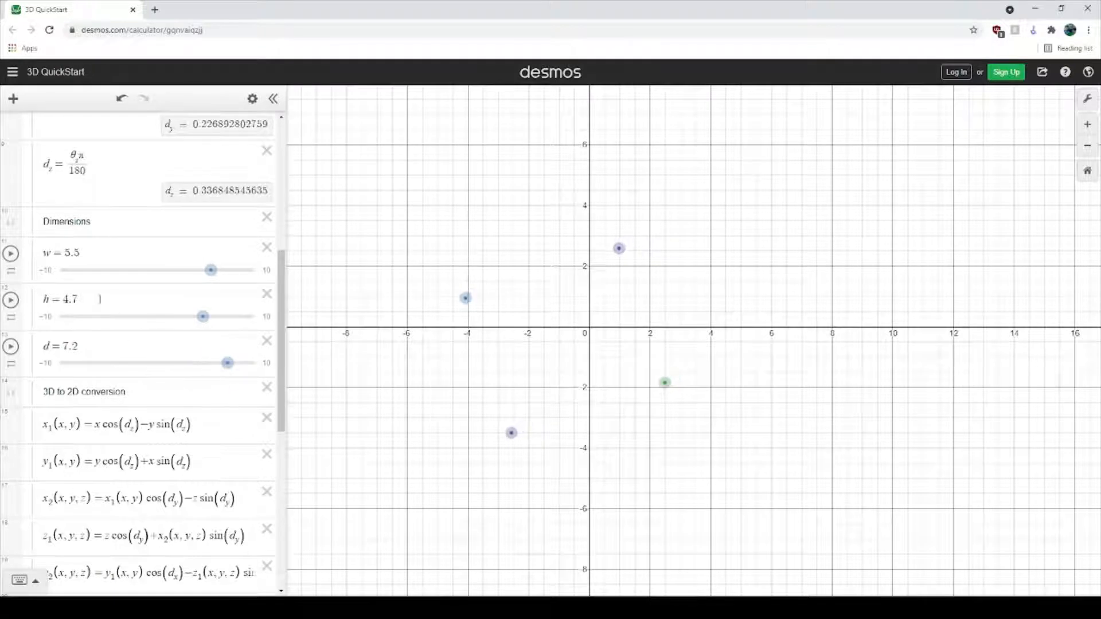
# Set the box dimensions to w = 2, h = 4 and d = 6.
pyautogui.scroll(4, 126, 376)
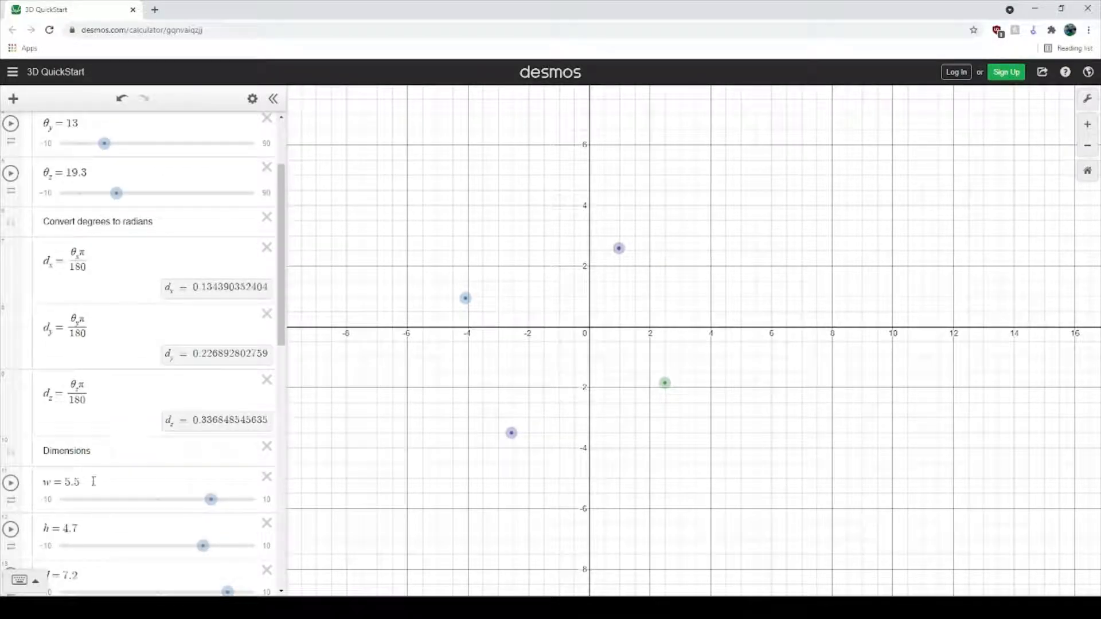
pyautogui.doubleClick(72, 481)
pyautogui.scroll(-3, 103, 423)
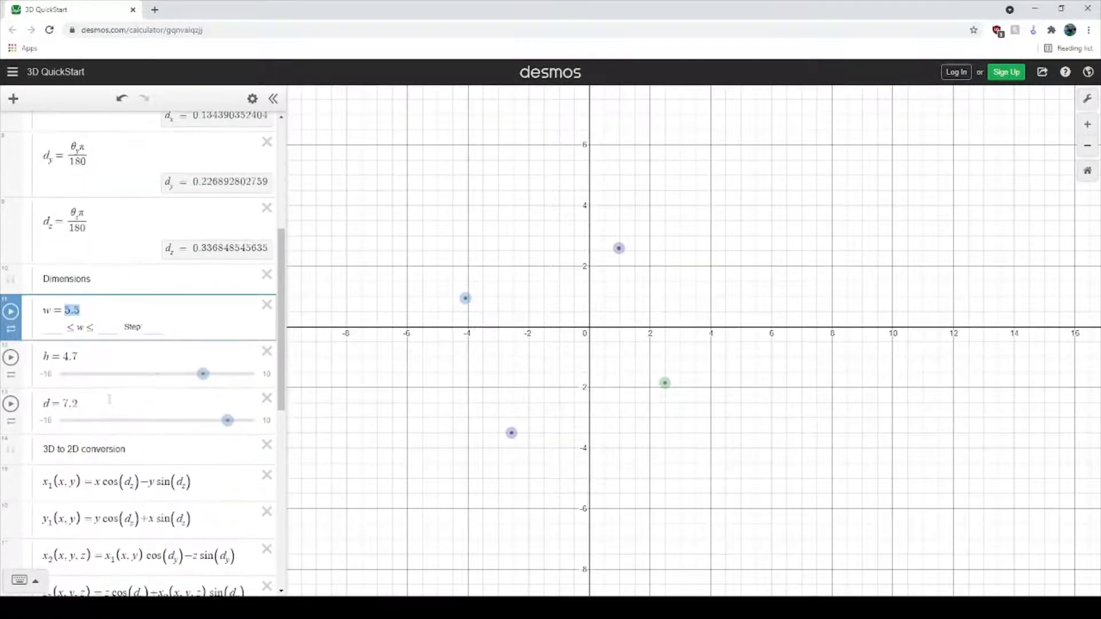
pyautogui.write('2')
pyautogui.doubleClick(70, 357)
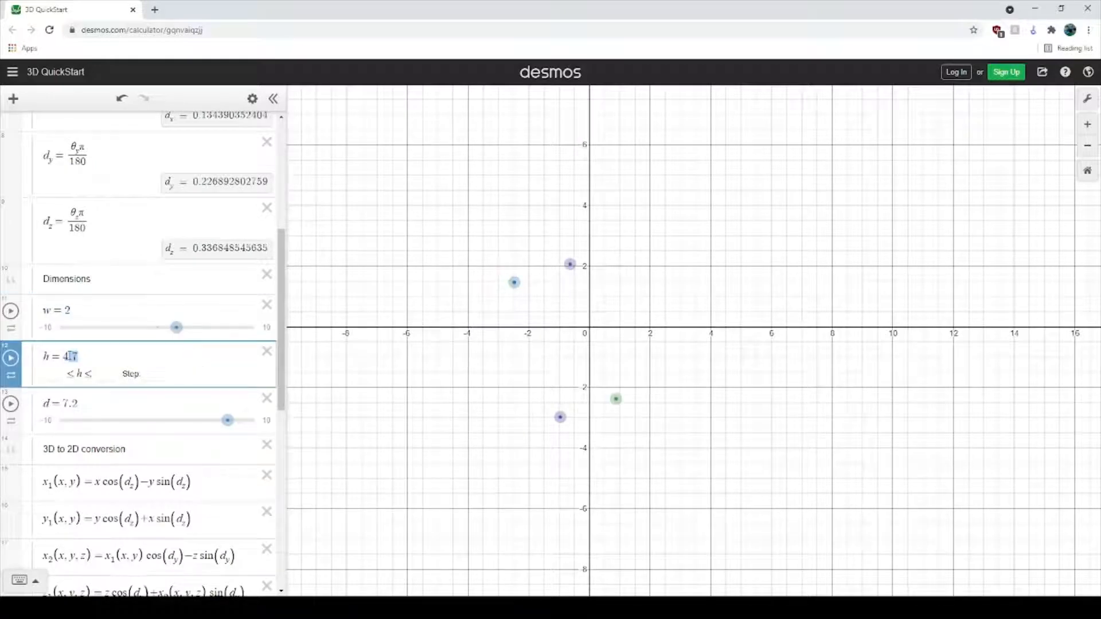
pyautogui.write('4')
pyautogui.doubleClick(69, 403)
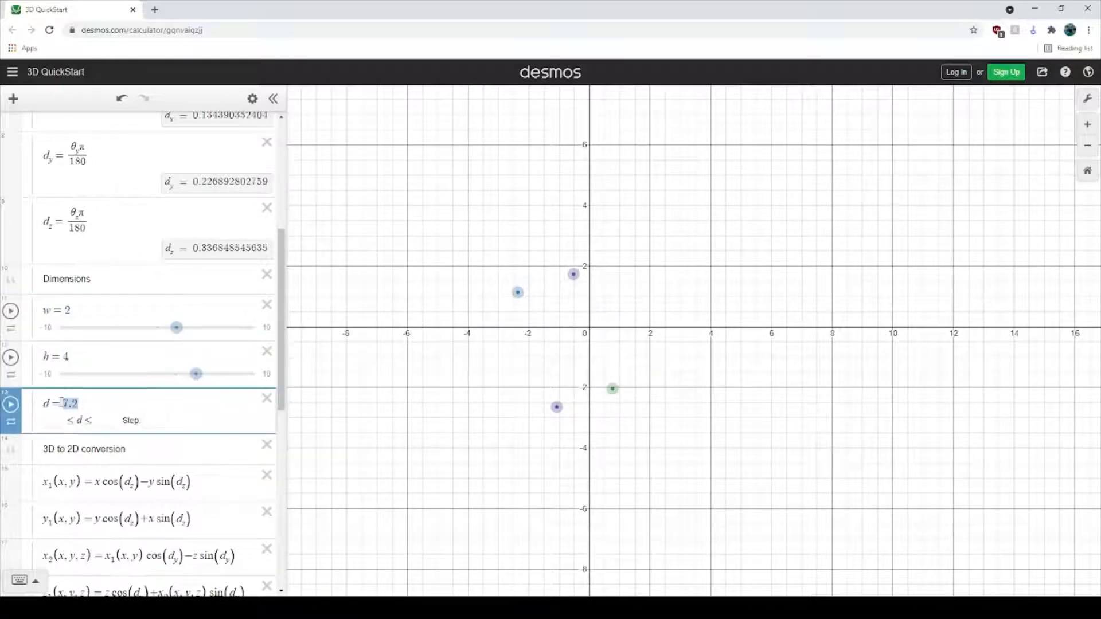
pyautogui.write('6')
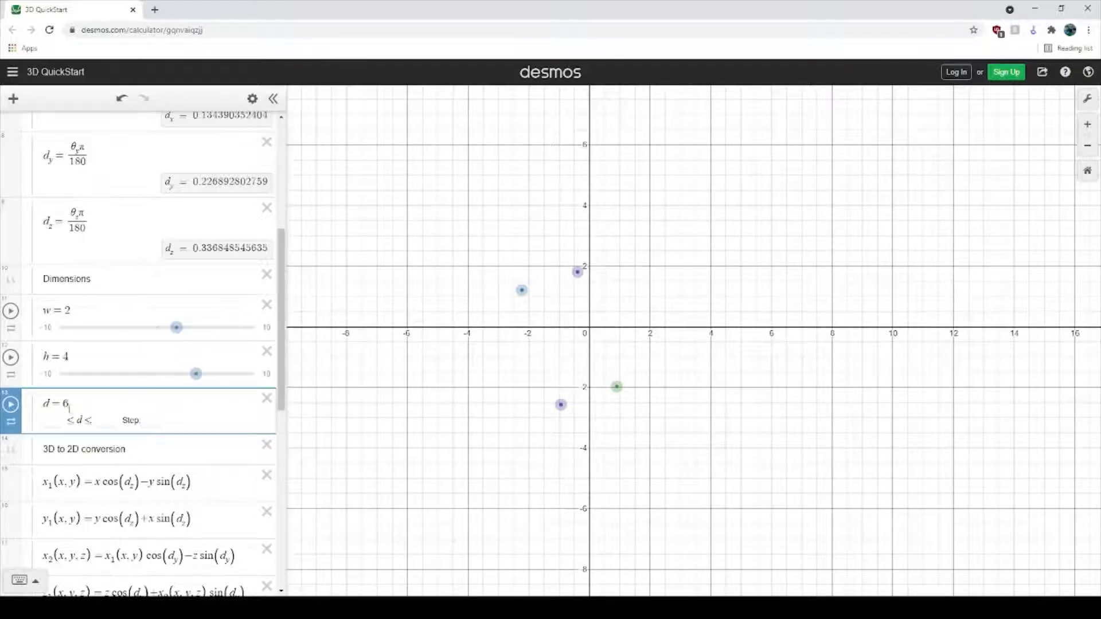
# Collapse the Setup folder, and hide and reshow all points in the Points folder at once.
pyautogui.scroll(5, 69, 408)
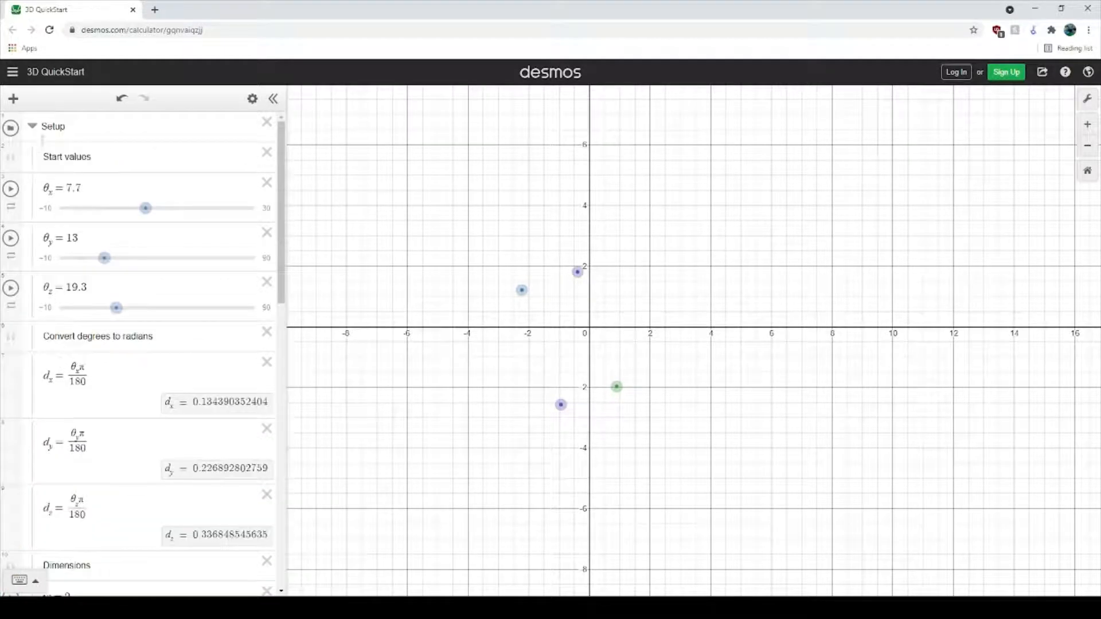
pyautogui.click(33, 127)
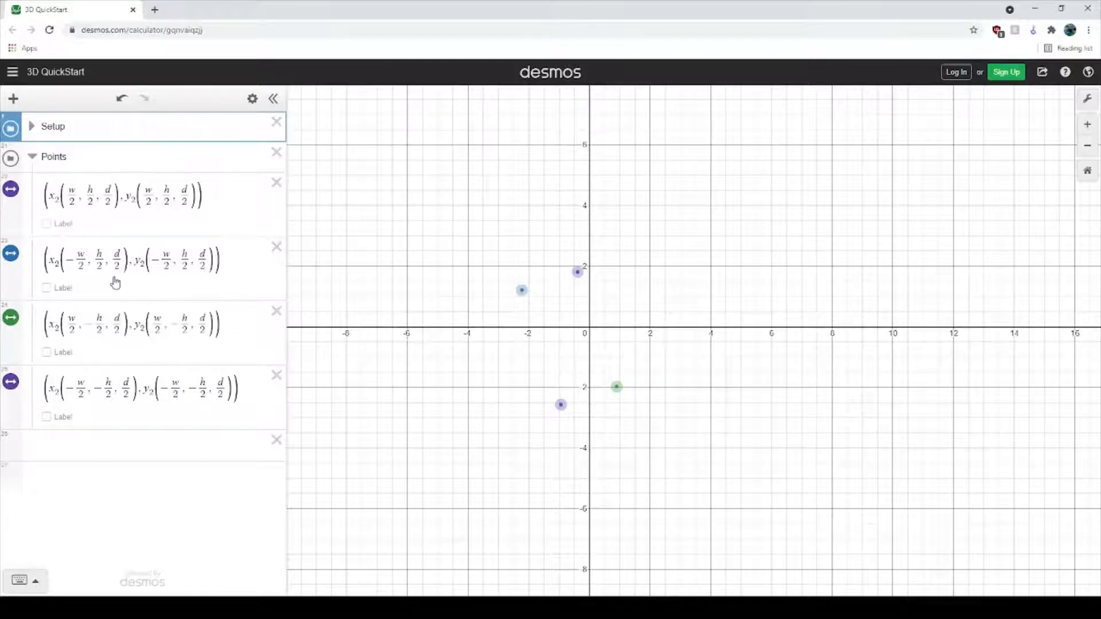
pyautogui.click(12, 159)
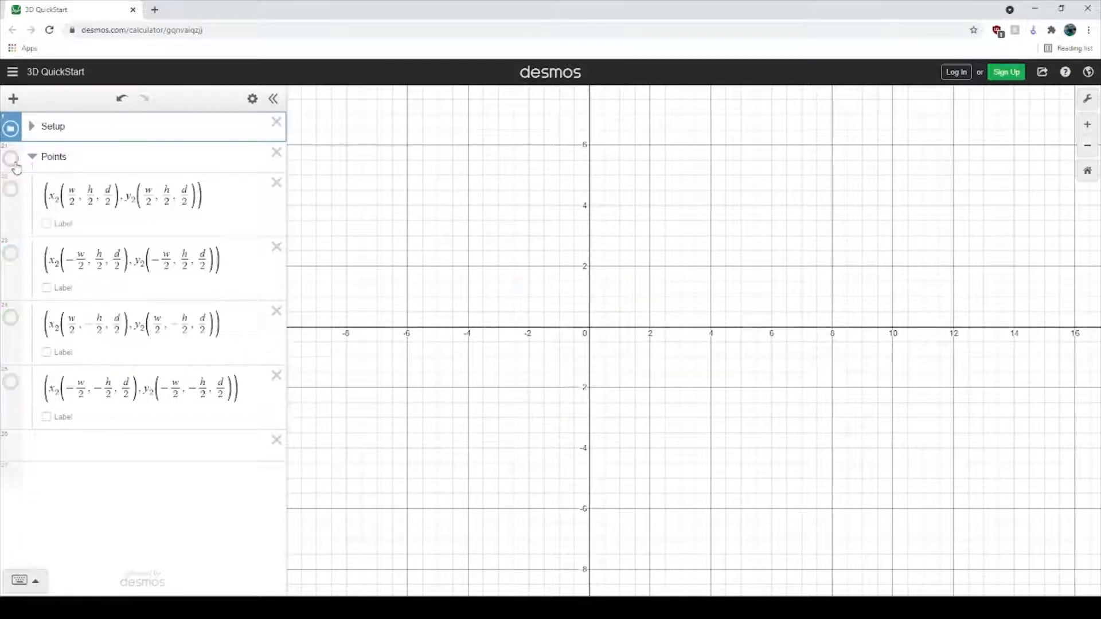
pyautogui.click(12, 159)
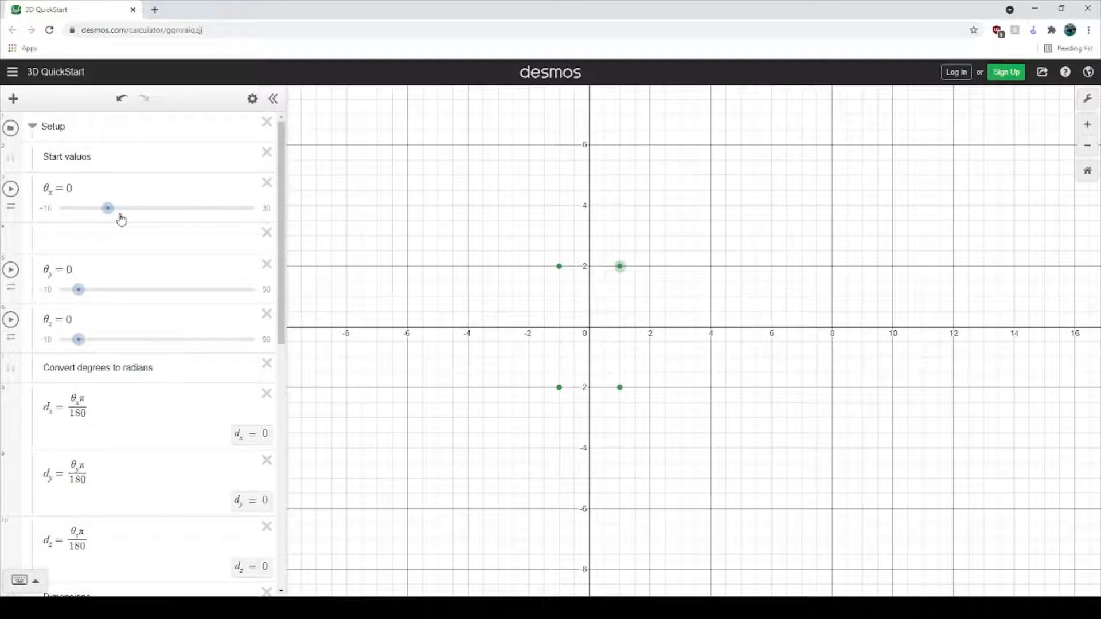
# Rotate the eight corner points by setting θ_x to 10.3, θ_y to 7.5 and θ_z to 3.5.
pyautogui.moveTo(109, 210); pyautogui.dragTo(158, 210)
pyautogui.moveTo(79, 291); pyautogui.dragTo(119, 291)
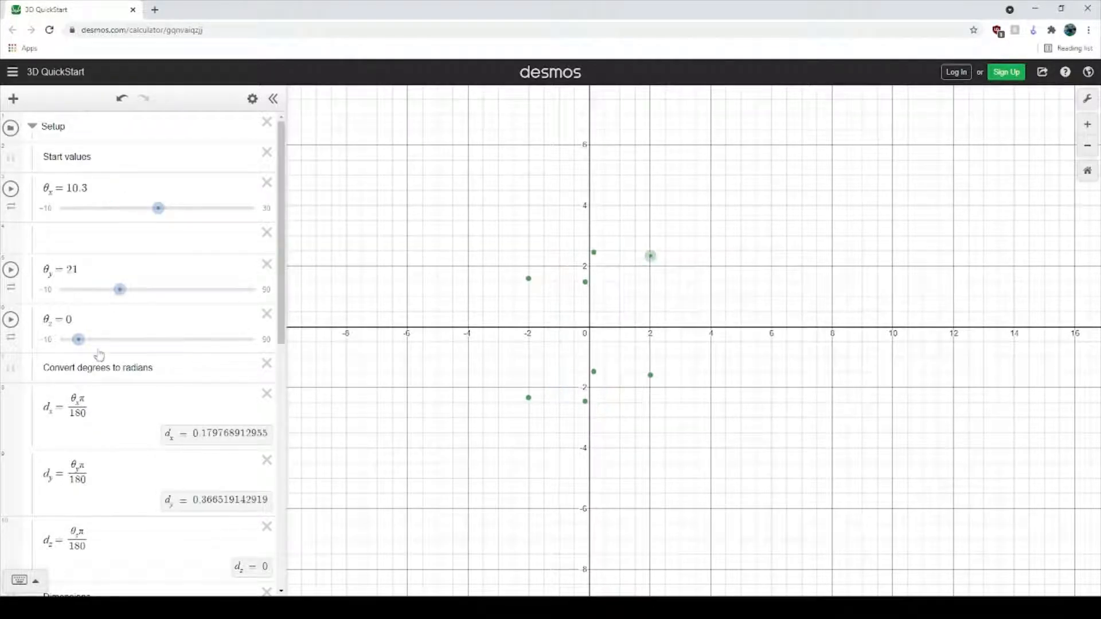
pyautogui.moveTo(81, 339)
pyautogui.mouseDown()
pyautogui.moveTo(128, 339)
pyautogui.moveTo(77, 324)
pyautogui.moveTo(114, 339)
pyautogui.moveTo(85, 339)
pyautogui.mouseUp()
pyautogui.moveTo(117, 298); pyautogui.dragTo(93, 290)
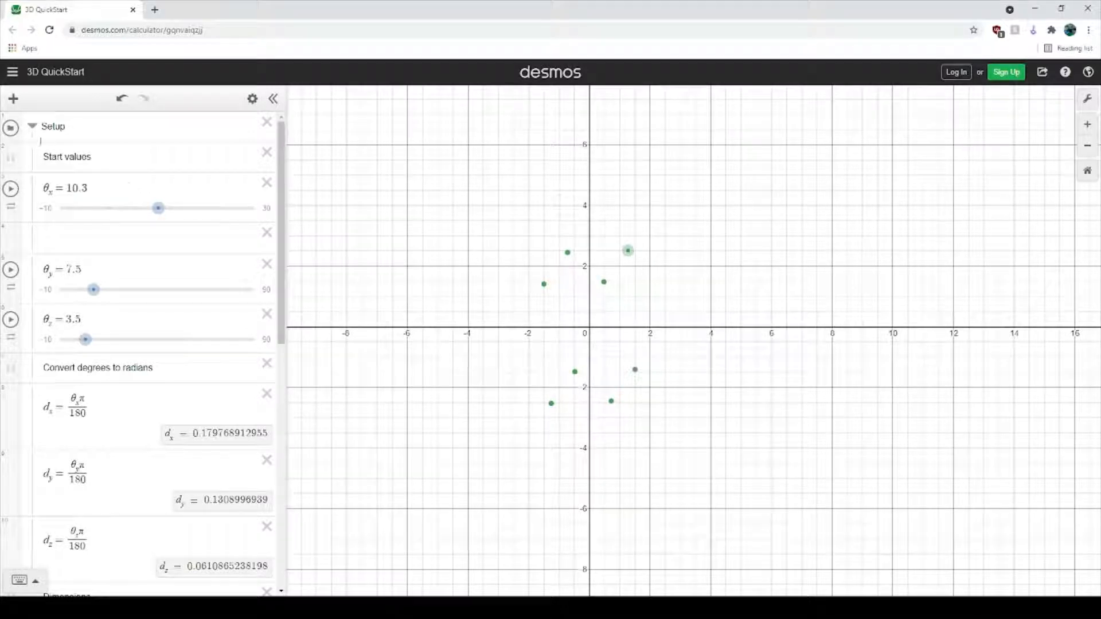
# Collapse the Setup folder and add an empty expression inside the Faces folder.
pyautogui.click(40, 129)
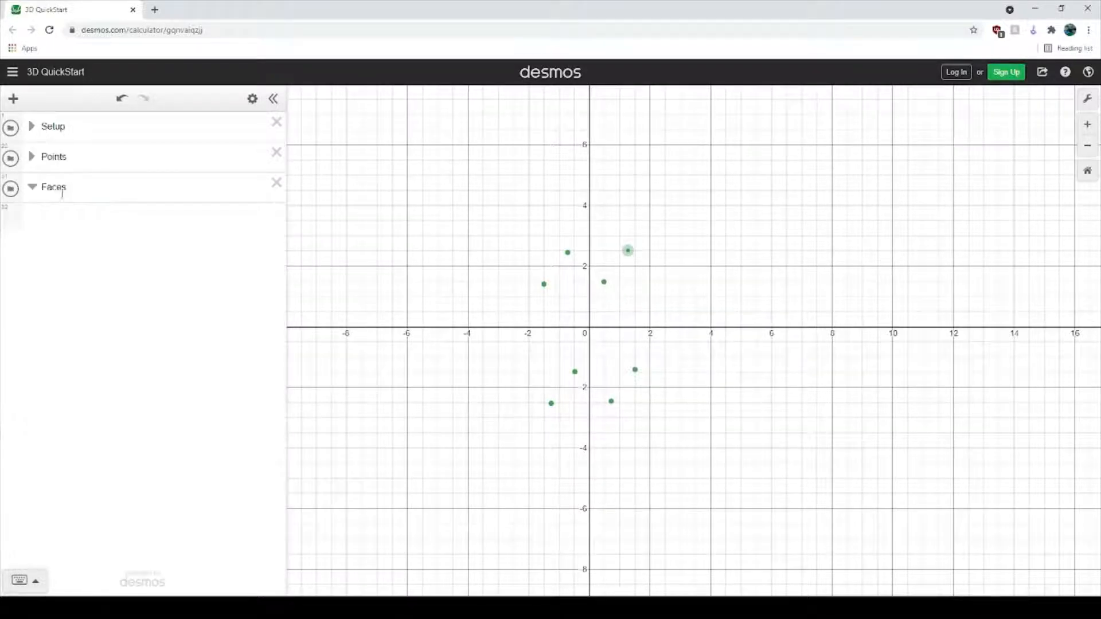
pyautogui.click(99, 196)
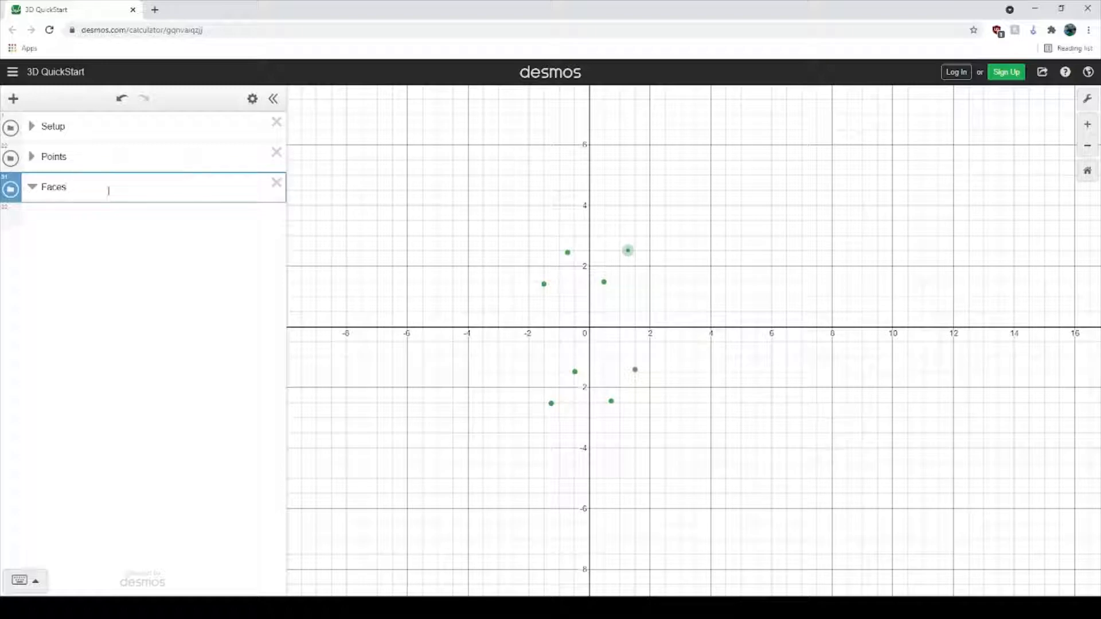
pyautogui.press('Return')
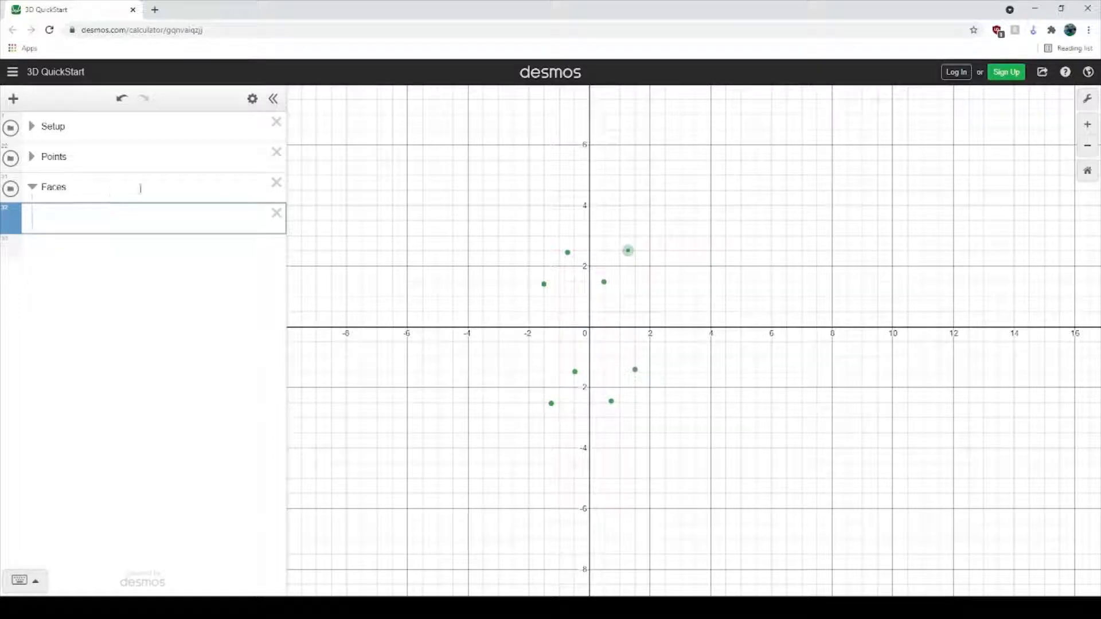
# Show the coordinates of the front face's four corner points on the graph, and clear them again.
pyautogui.click(545, 285)
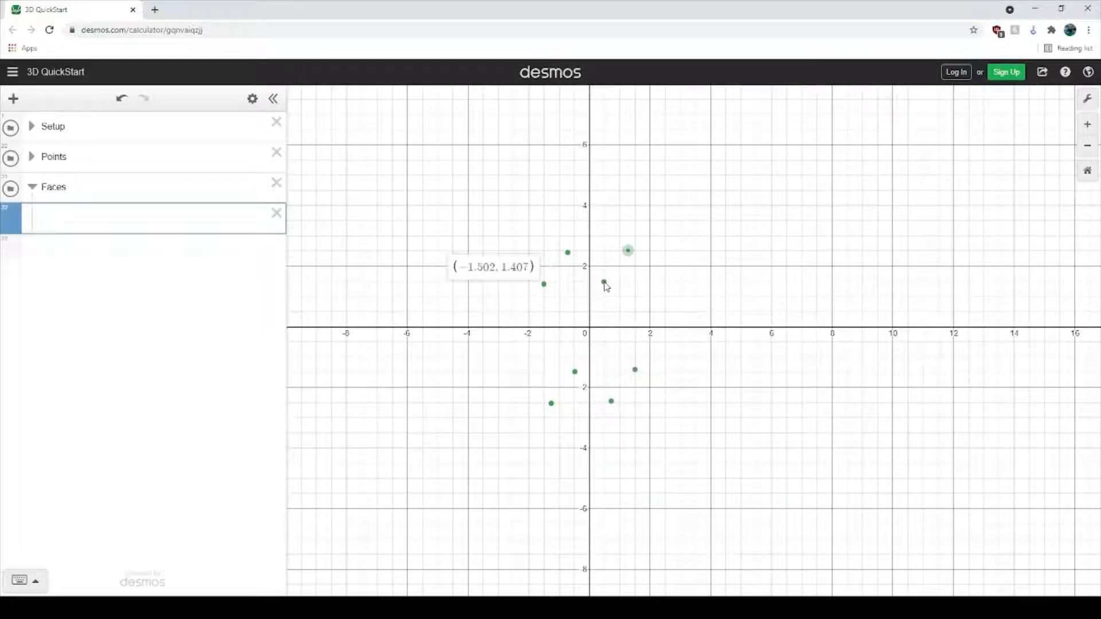
pyautogui.click(604, 282)
pyautogui.click(612, 401)
pyautogui.click(551, 403)
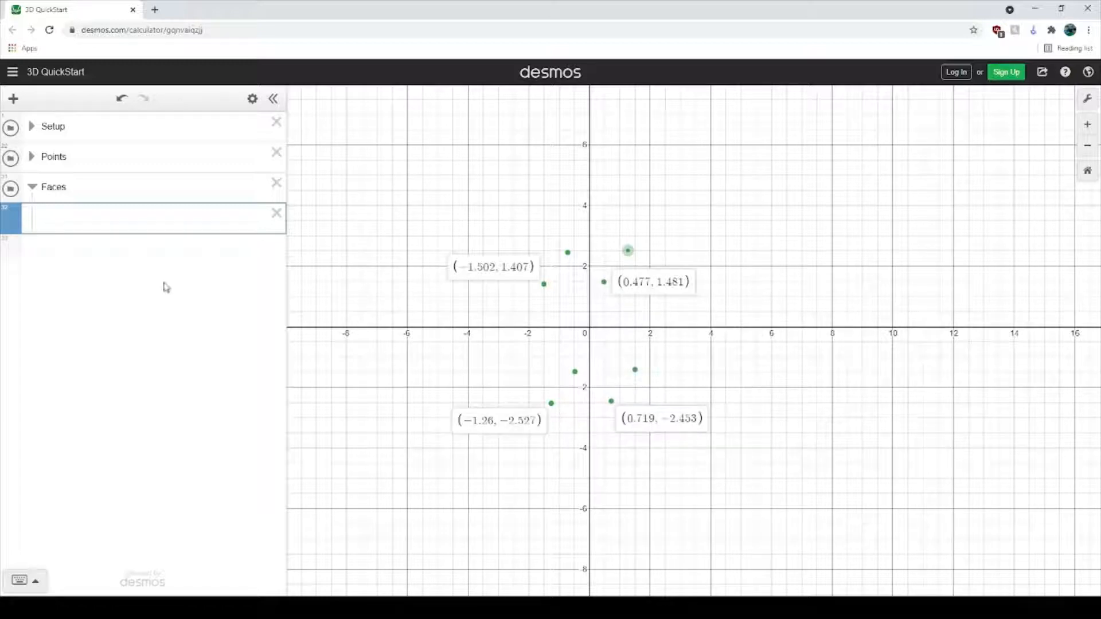
pyautogui.click(825, 414)
# Start the first equation in the Faces folder as y = y_2(w/2).
pyautogui.click(114, 218)
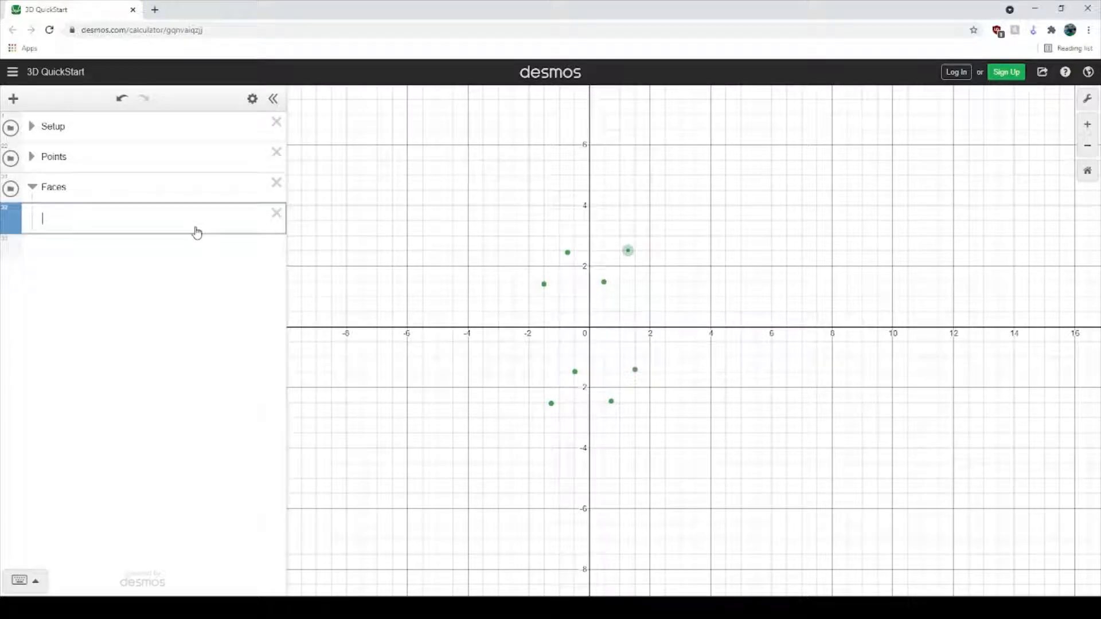
pyautogui.write('y-y')
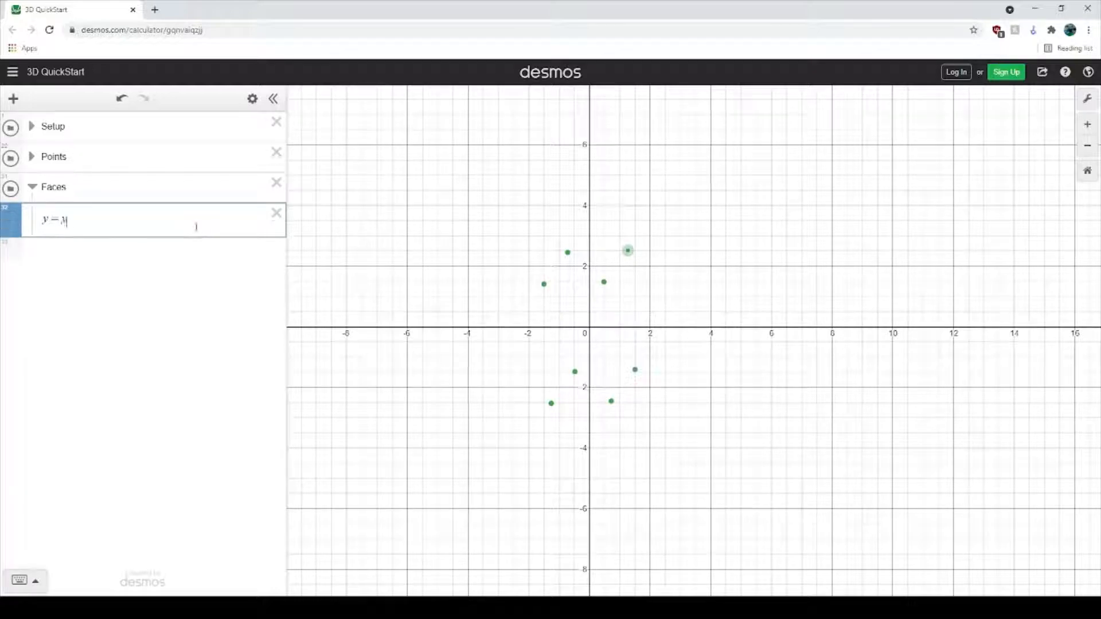
pyautogui.write('_2(-h')
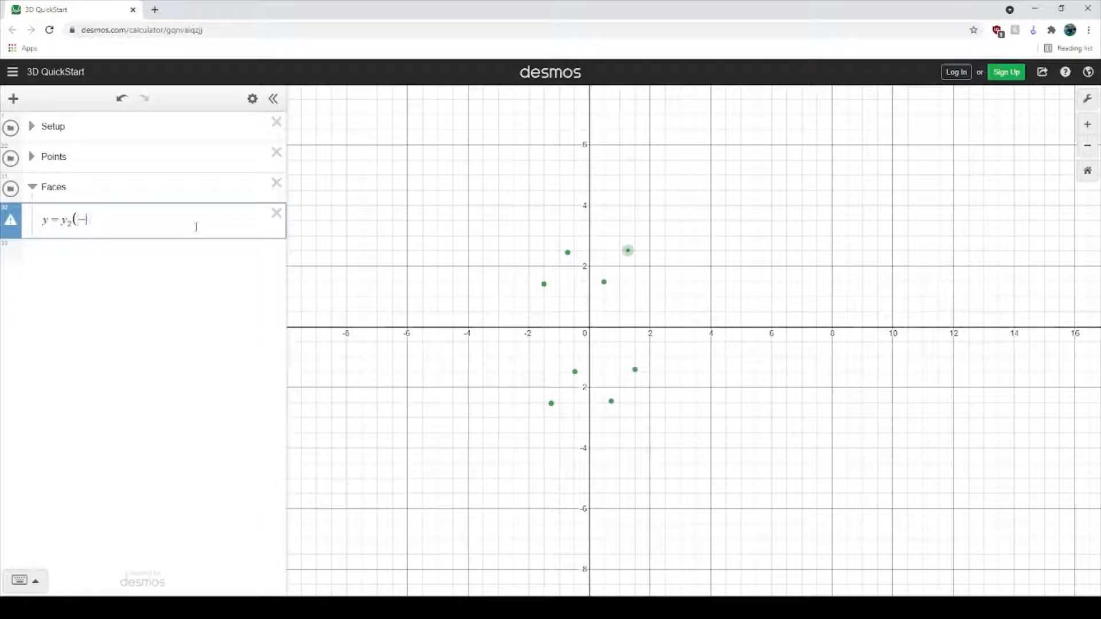
pyautogui.press('BackSpace')
pyautogui.press('BackSpace')
pyautogui.write('/')
pyautogui.press('BackSpace')
pyautogui.write('w/x')
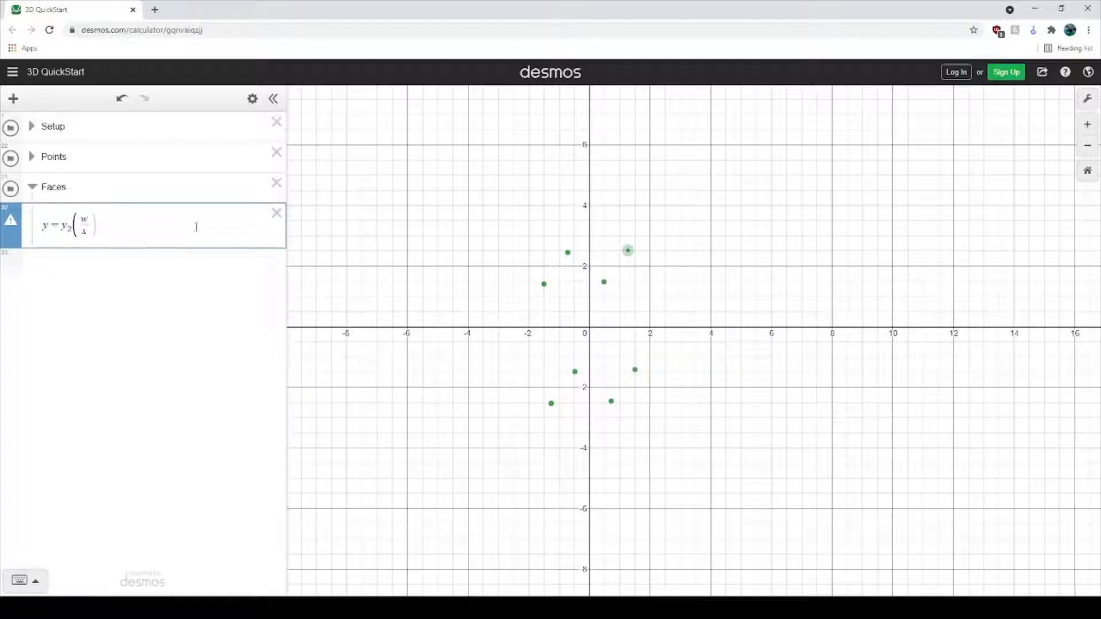
pyautogui.write('2')
# Copy y_2(w/2, h/2, d/2) from the first point and replace the face equation's right-hand side with it.
pyautogui.click(101, 161)
pyautogui.click(33, 156)
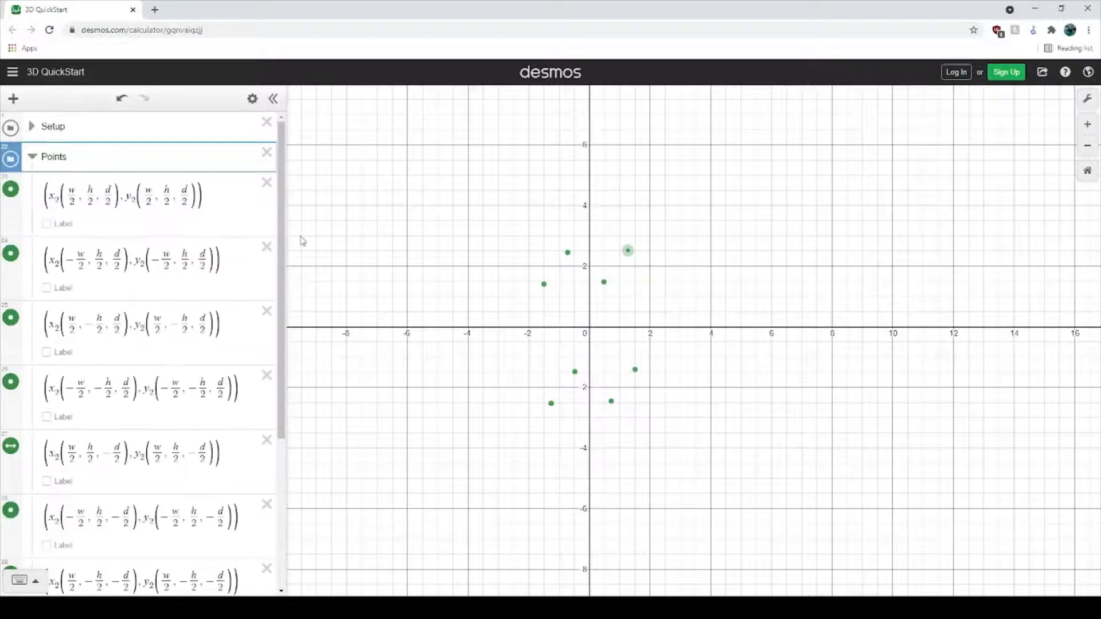
pyautogui.click(228, 219)
pyautogui.hotkey('shift', 'Left')
pyautogui.hotkey('shift', 'Left')
pyautogui.hotkey('shift', 'Left')
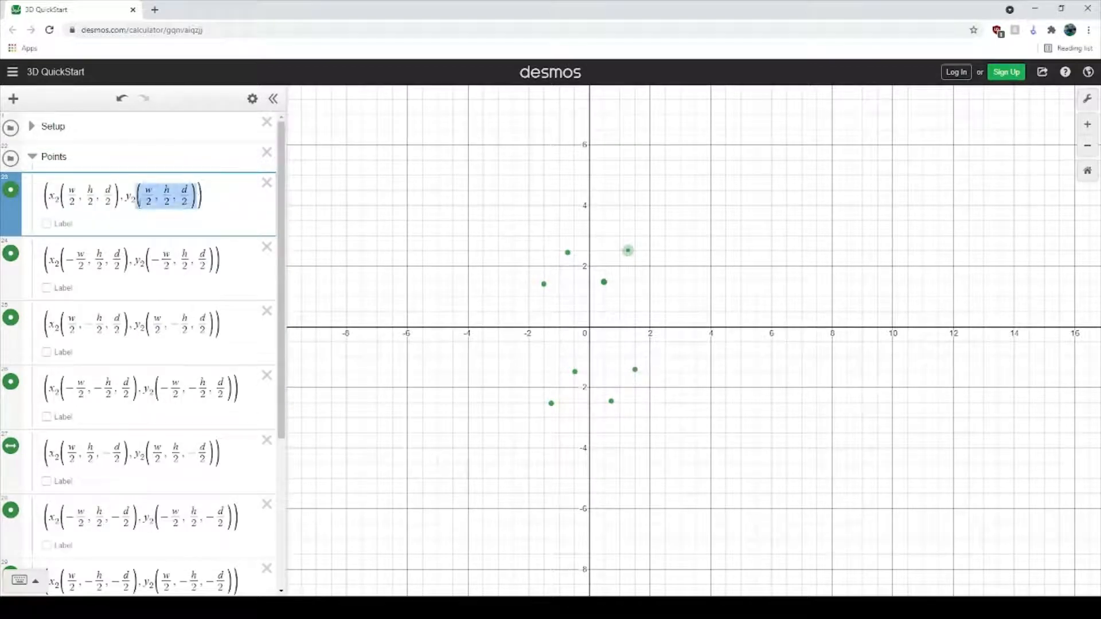
pyautogui.scroll(-5, 142, 296)
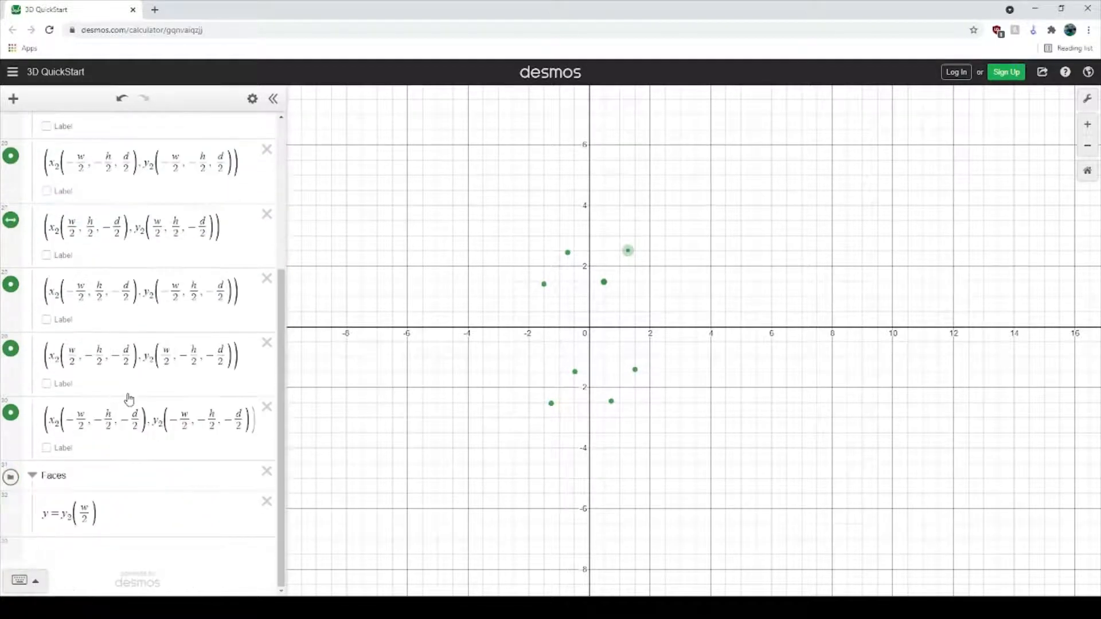
pyautogui.moveTo(102, 516); pyautogui.dragTo(59, 514)
pyautogui.write('y₂(w/2, h/2, d/2)')
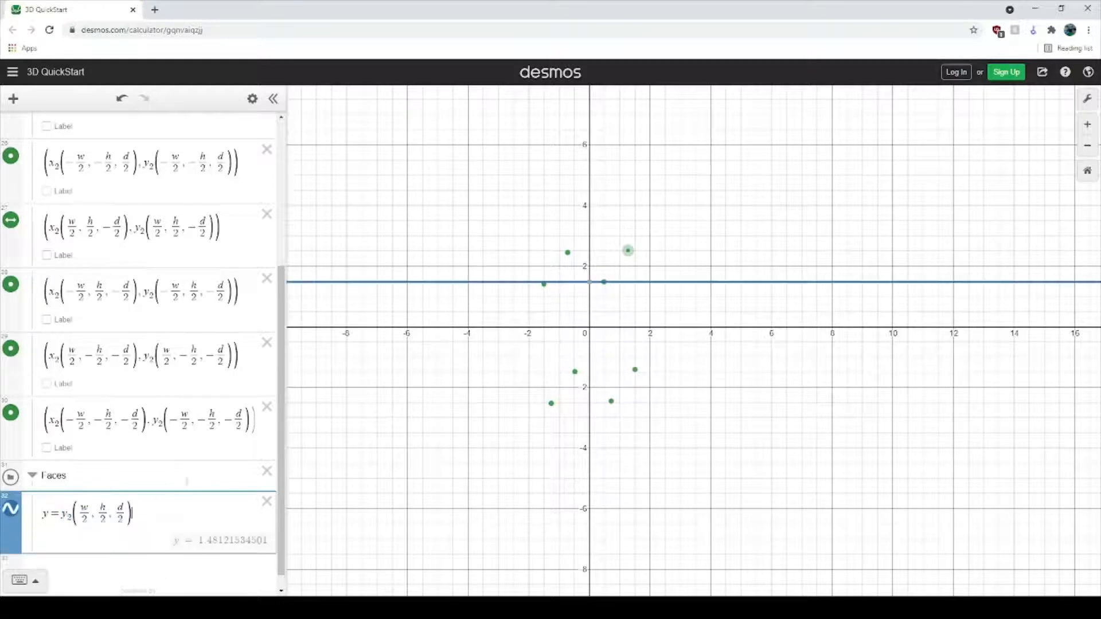
# Subtract y_2(-w/2, h/2, d/2), copied from the second point, from the y_2 term in the face equation.
pyautogui.write('-')
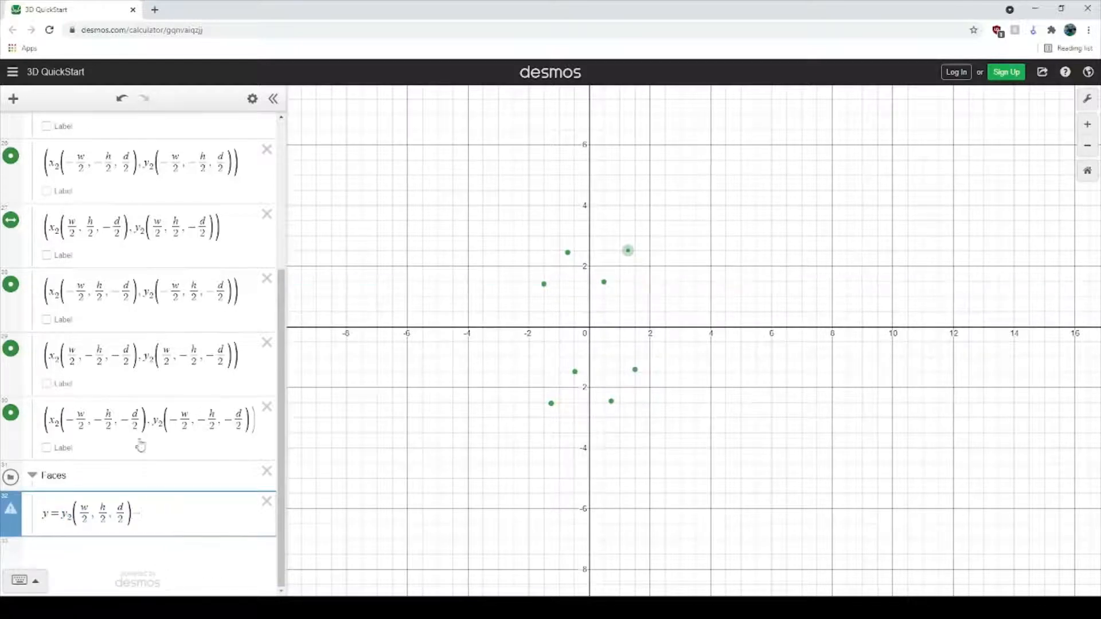
pyautogui.scroll(4, 140, 442)
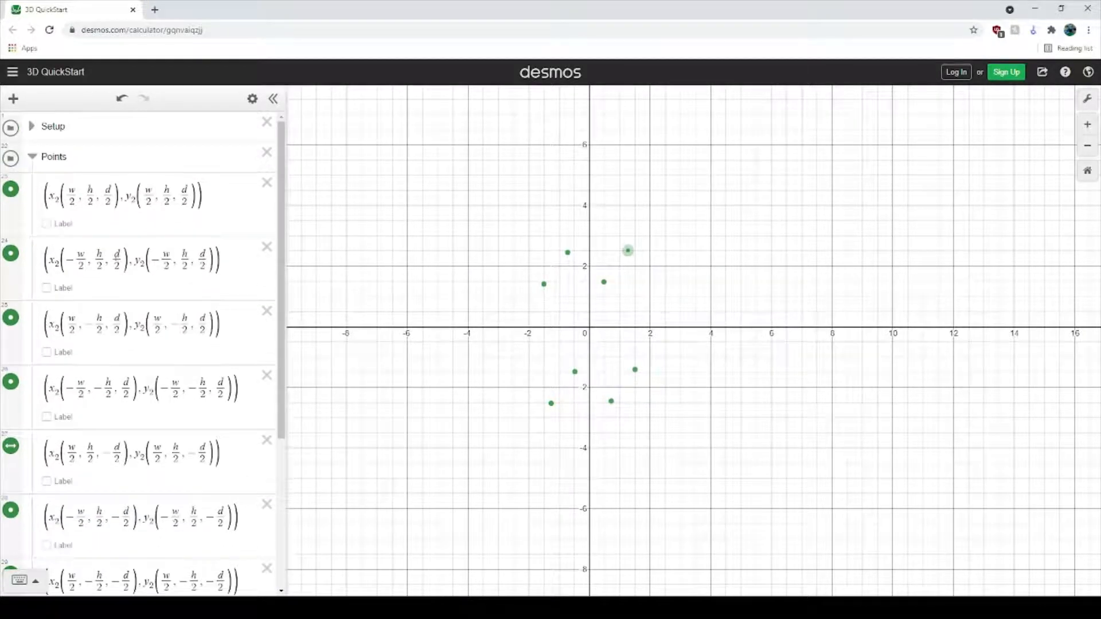
pyautogui.click(223, 263)
pyautogui.moveTo(221, 261); pyautogui.dragTo(141, 261)
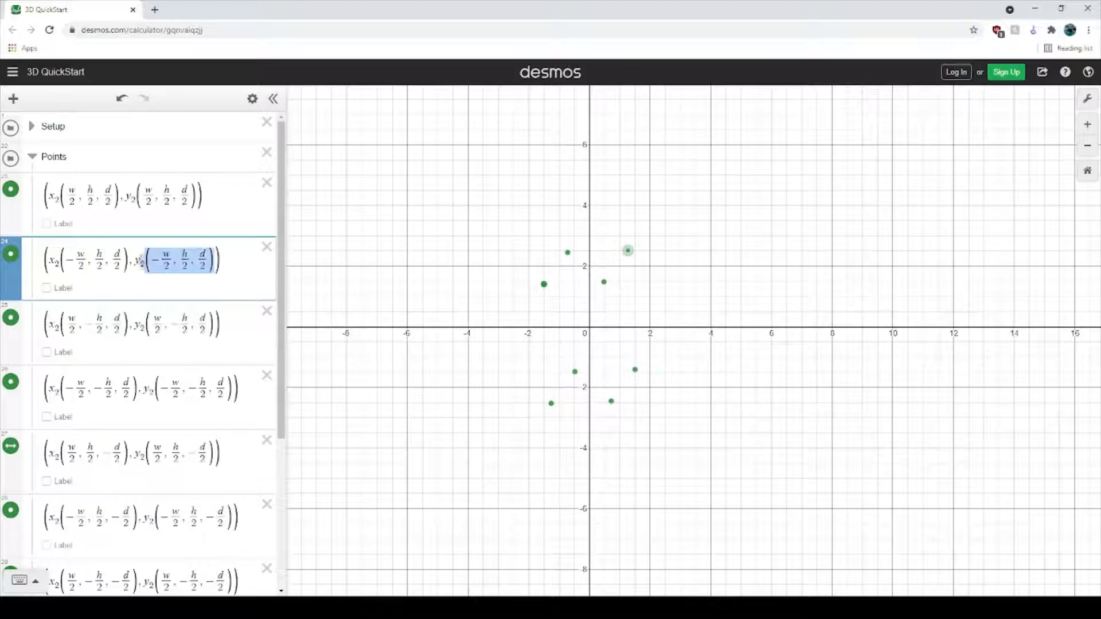
pyautogui.hotkey('ctrl', 'c')
pyautogui.scroll(-5, 144, 345)
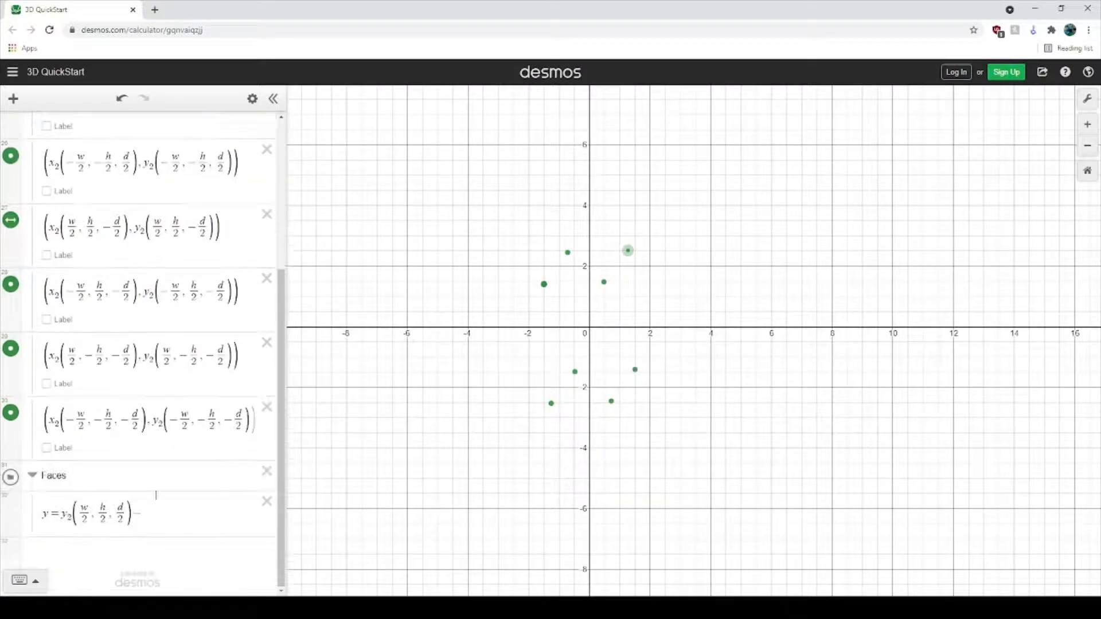
pyautogui.click(230, 515)
pyautogui.hotkey('ctrl', 'v')
# Divide the y_2 difference by x_2(w/2, h/2, d/2) - x_2(-w/2, h/2, d/2), reusing the numerator with y changed to x.
pyautogui.moveTo(231, 519); pyautogui.dragTo(65, 514)
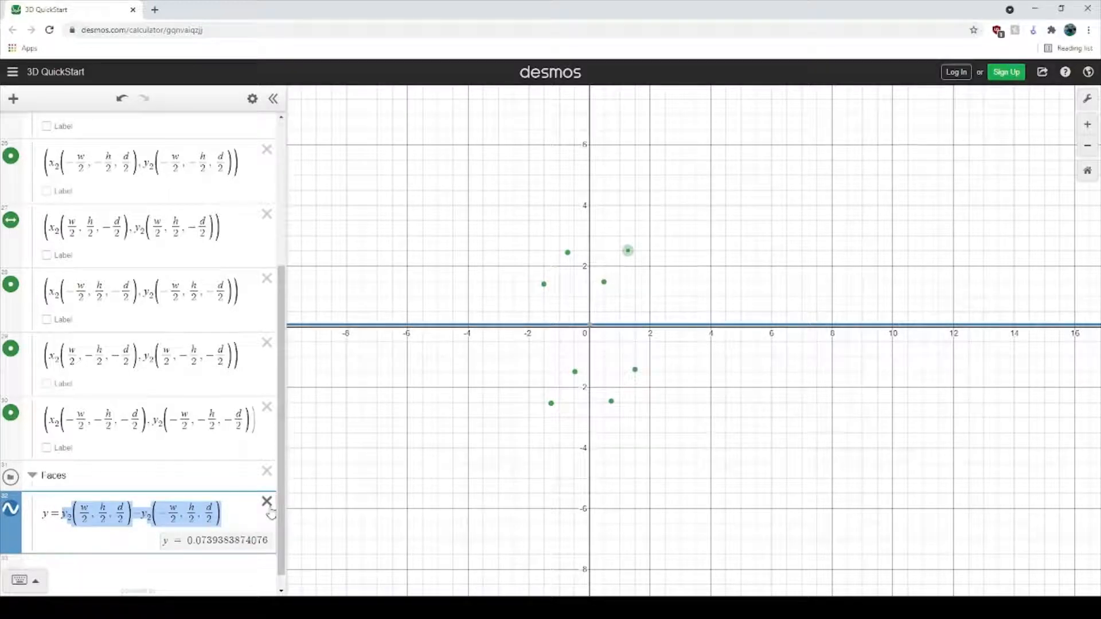
pyautogui.write('/')
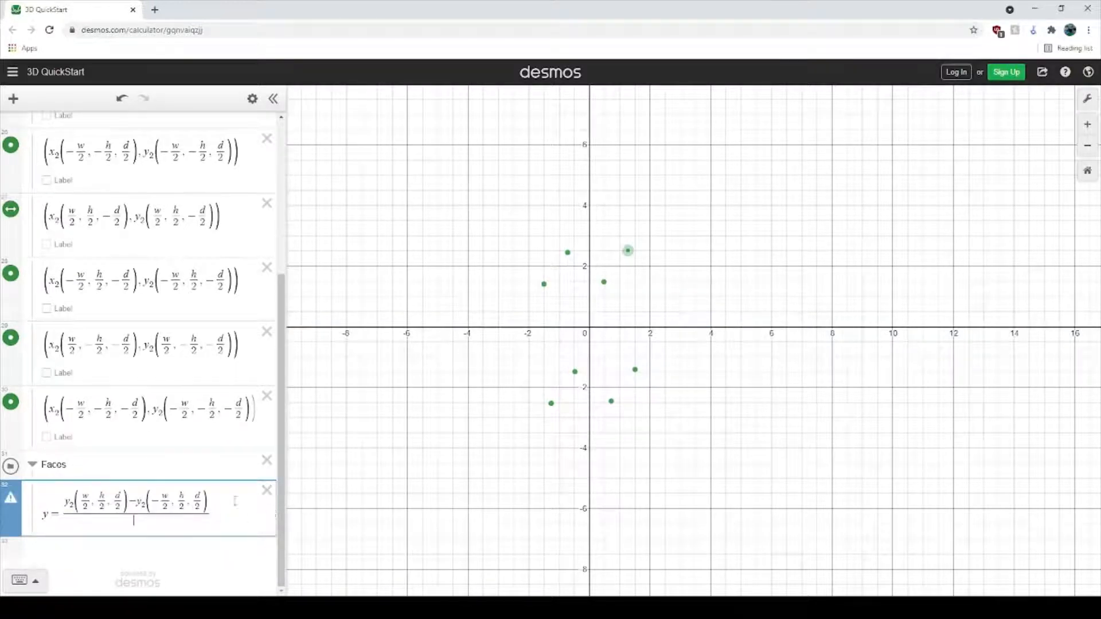
pyautogui.moveTo(221, 494); pyautogui.dragTo(178, 489)
pyautogui.moveTo(213, 486)
pyautogui.mouseDown()
pyautogui.moveTo(62, 478)
pyautogui.moveTo(211, 470)
pyautogui.mouseUp()
pyautogui.click(134, 496)
pyautogui.click(145, 497)
pyautogui.hotkey('ctrl', 'v')
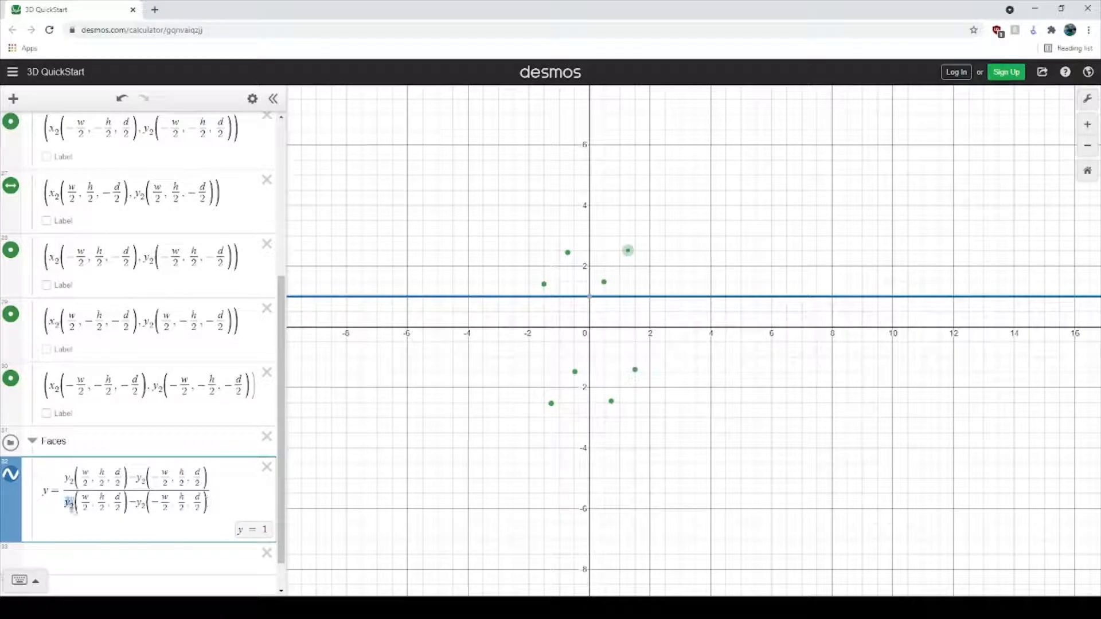
pyautogui.write('x')
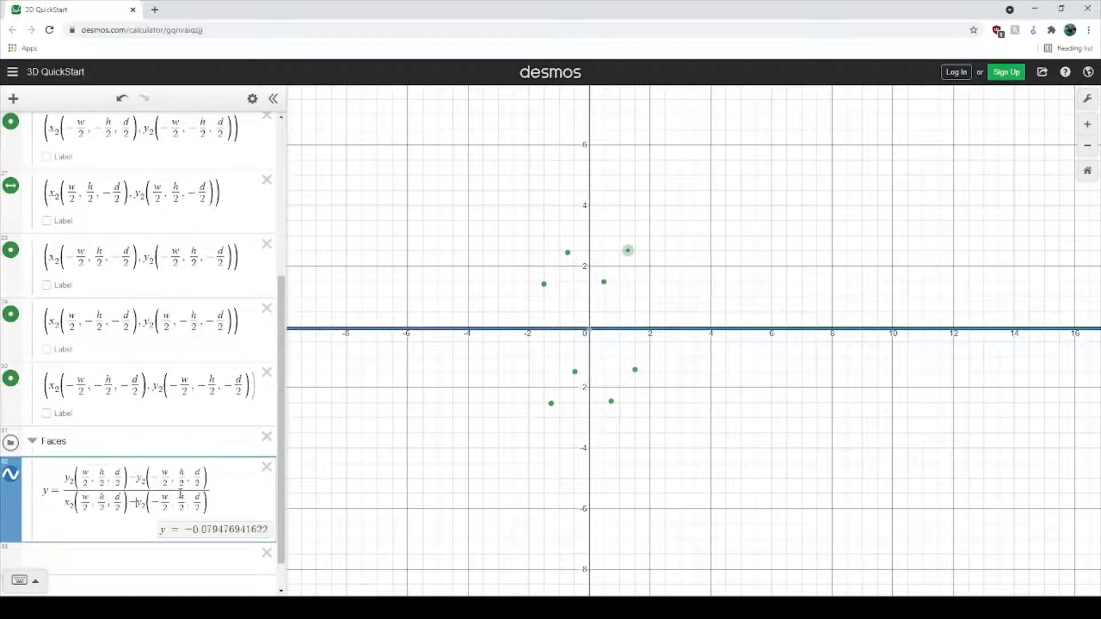
pyautogui.write('x')
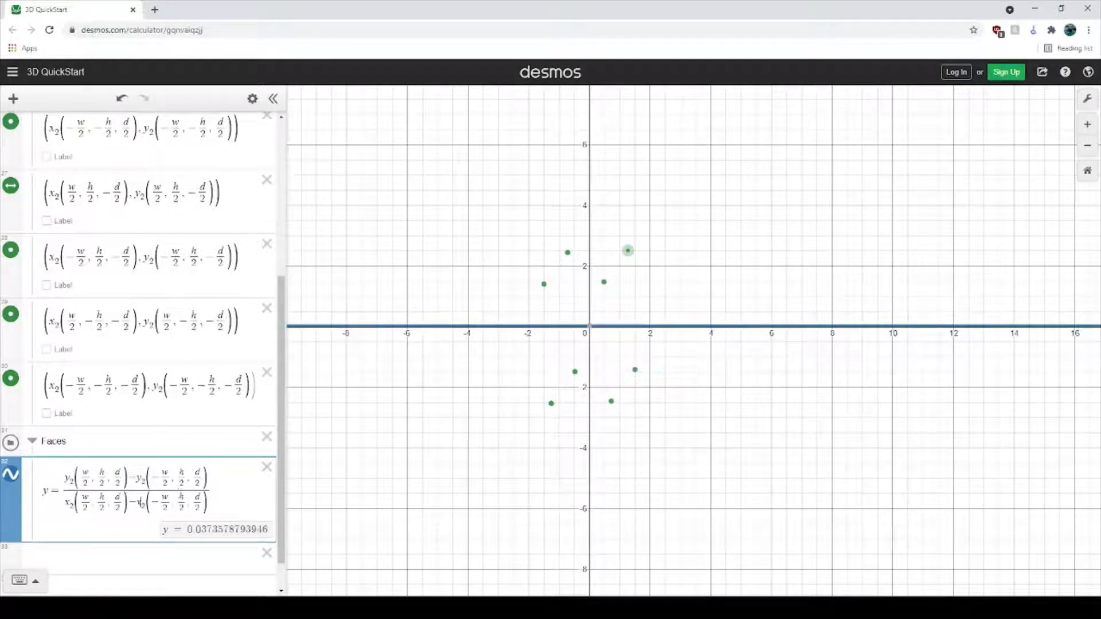
# Append a parenthesized factor starting with x - after the slope fraction in the face equation.
pyautogui.click(238, 498)
pyautogui.write('x')
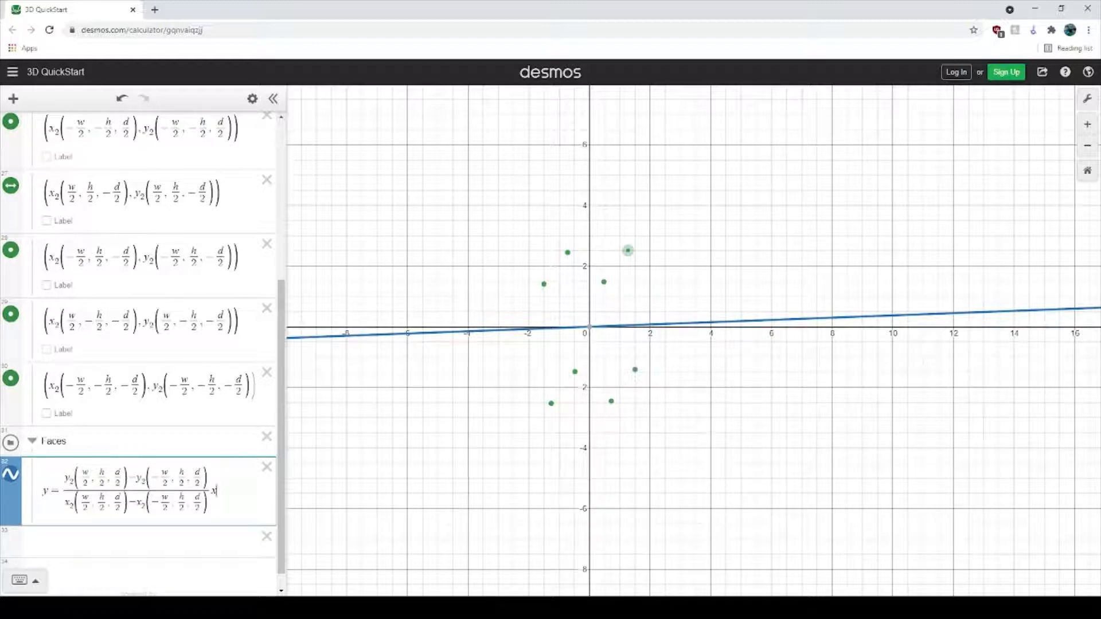
pyautogui.press('BackSpace')
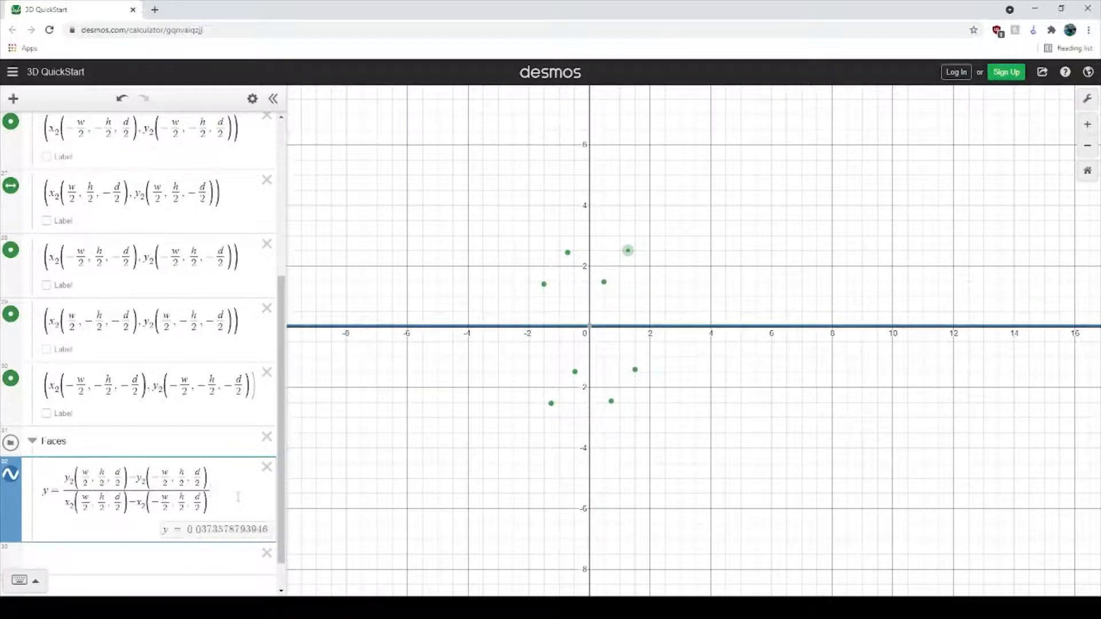
pyautogui.write('(')
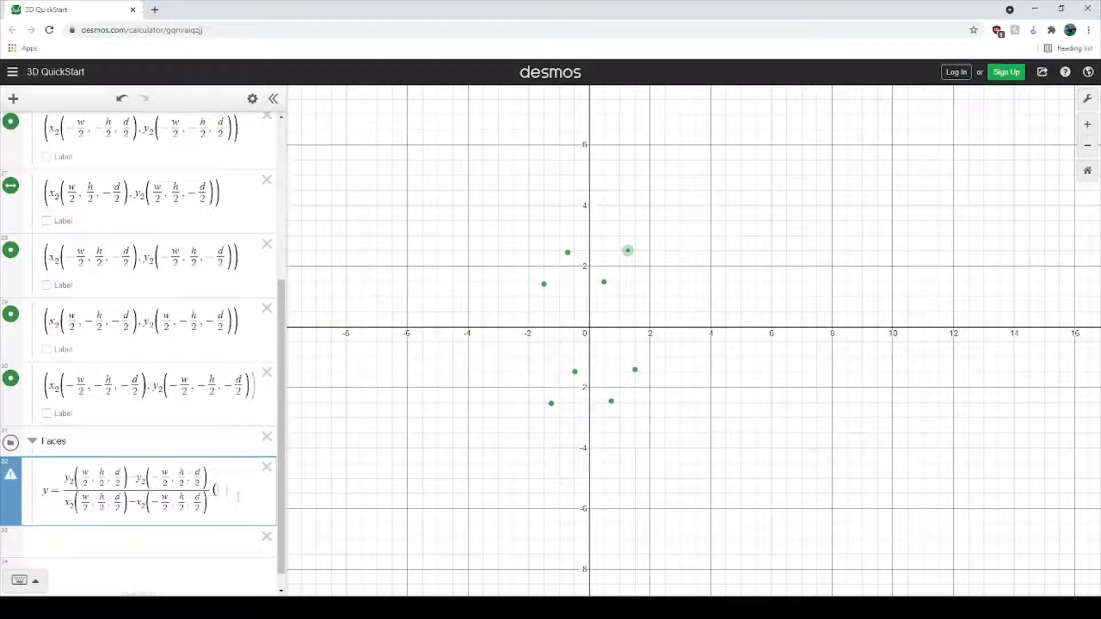
pyautogui.write('x-')
# Copy x_2(w/2, h/2, d/2) from the first point into the face equation's parentheses after x -.
pyautogui.click(604, 284)
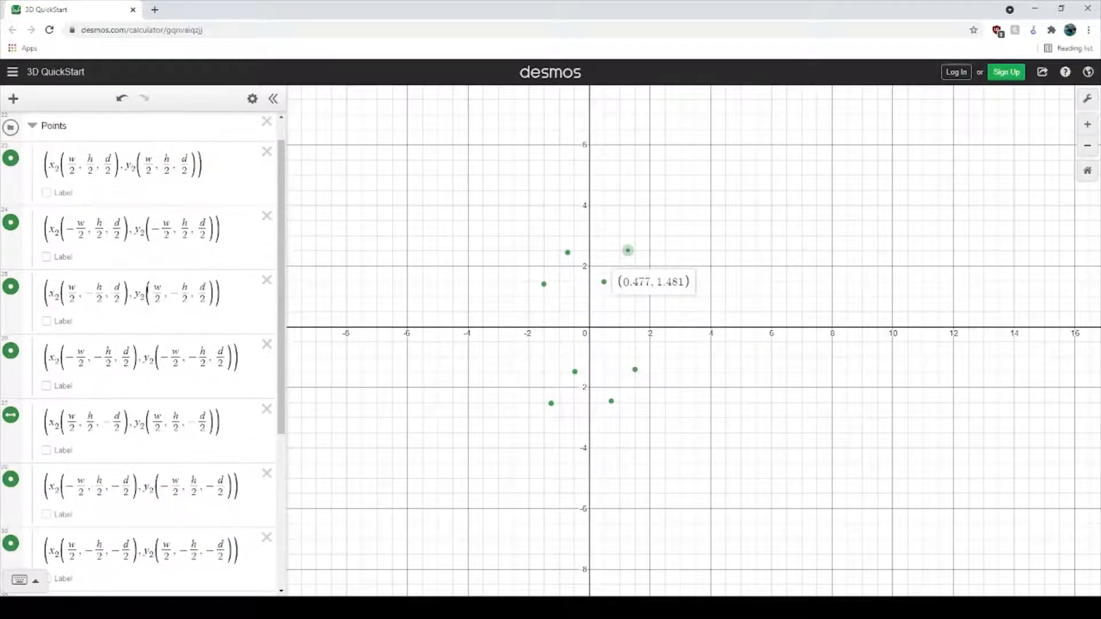
pyautogui.moveTo(196, 171); pyautogui.dragTo(129, 175)
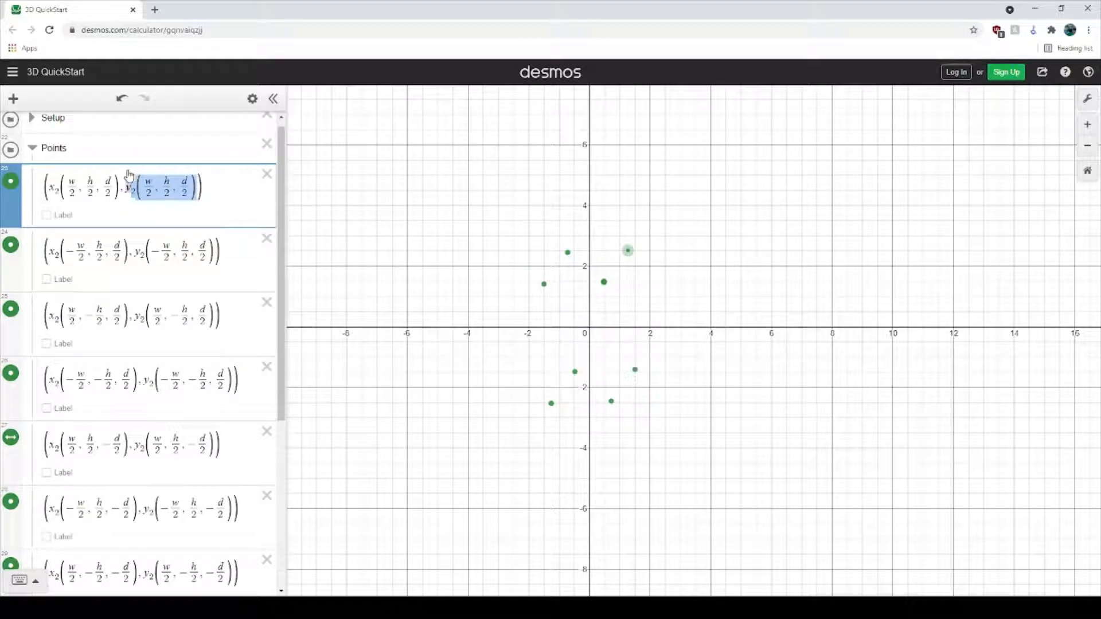
pyautogui.scroll(-8, 152, 364)
pyautogui.scroll(8, 153, 364)
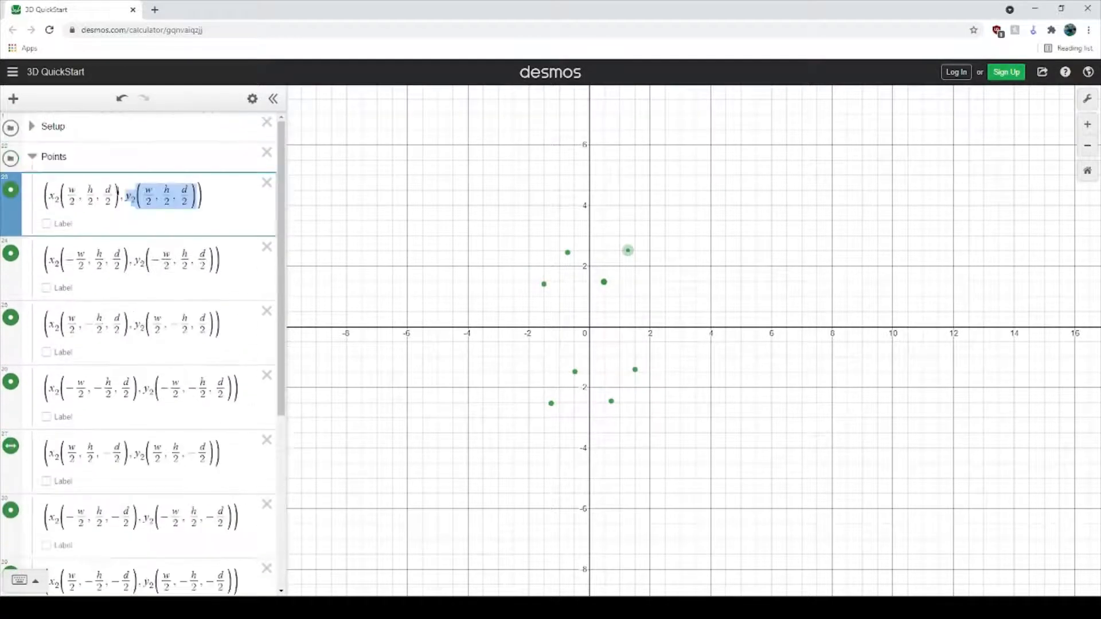
pyautogui.moveTo(122, 196); pyautogui.dragTo(78, 189)
pyautogui.scroll(-5, 166, 338)
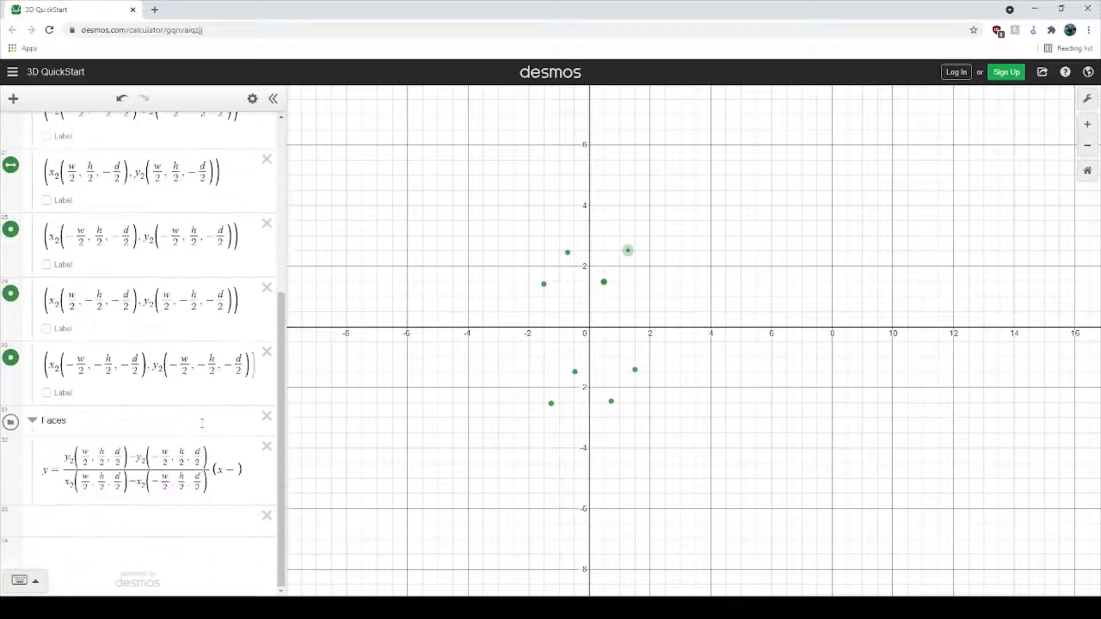
pyautogui.click(235, 465)
pyautogui.hotkey('ctrl', 'v')
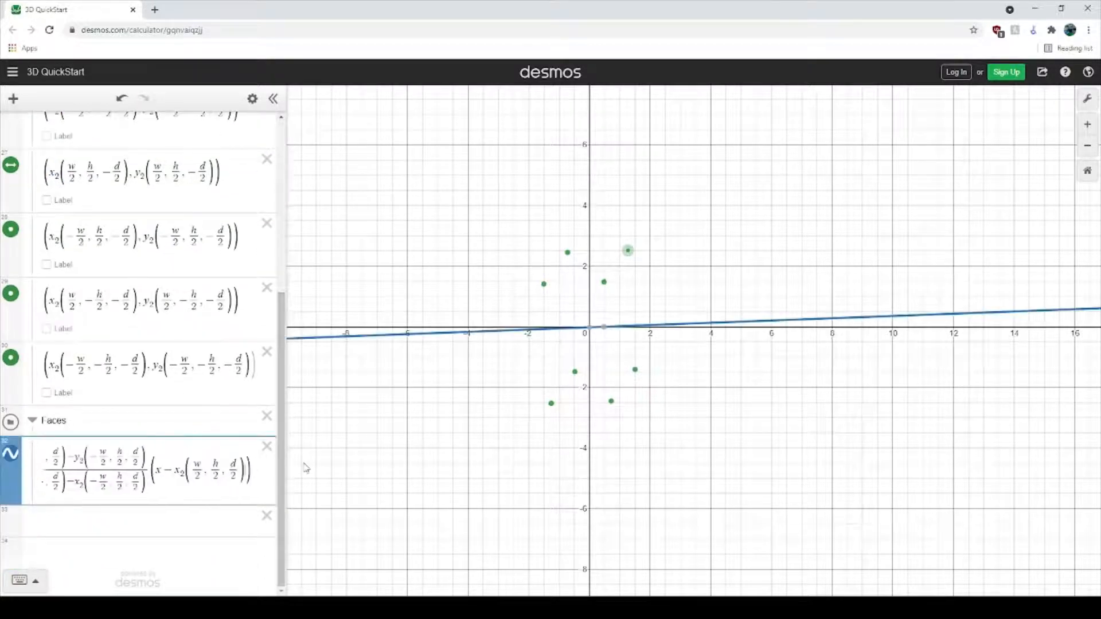
# Add + y_2(w/2, h/2, d/2) to the end of the face equation, adapting the copied x_2 term.
pyautogui.click(253, 473)
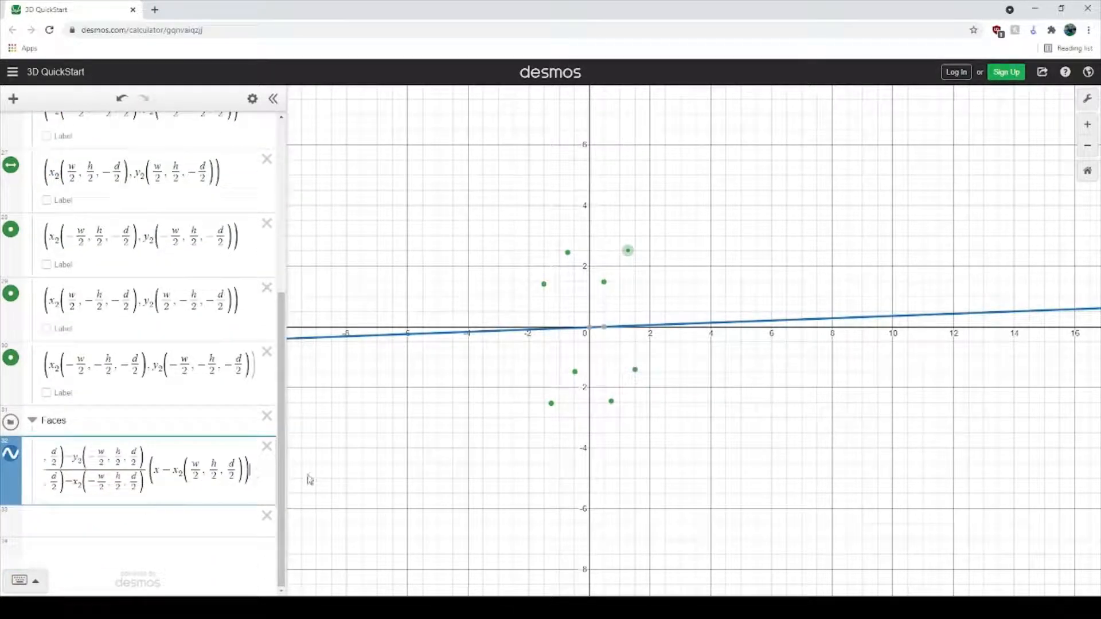
pyautogui.write('+')
pyautogui.hotkey('ctrl', 'v')
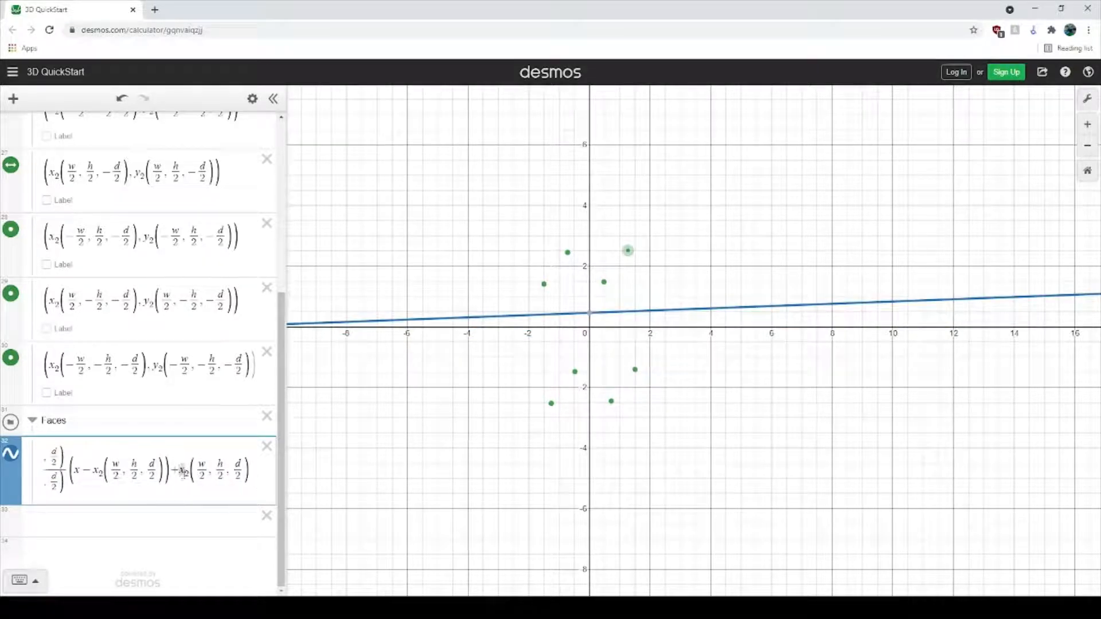
pyautogui.write('y')
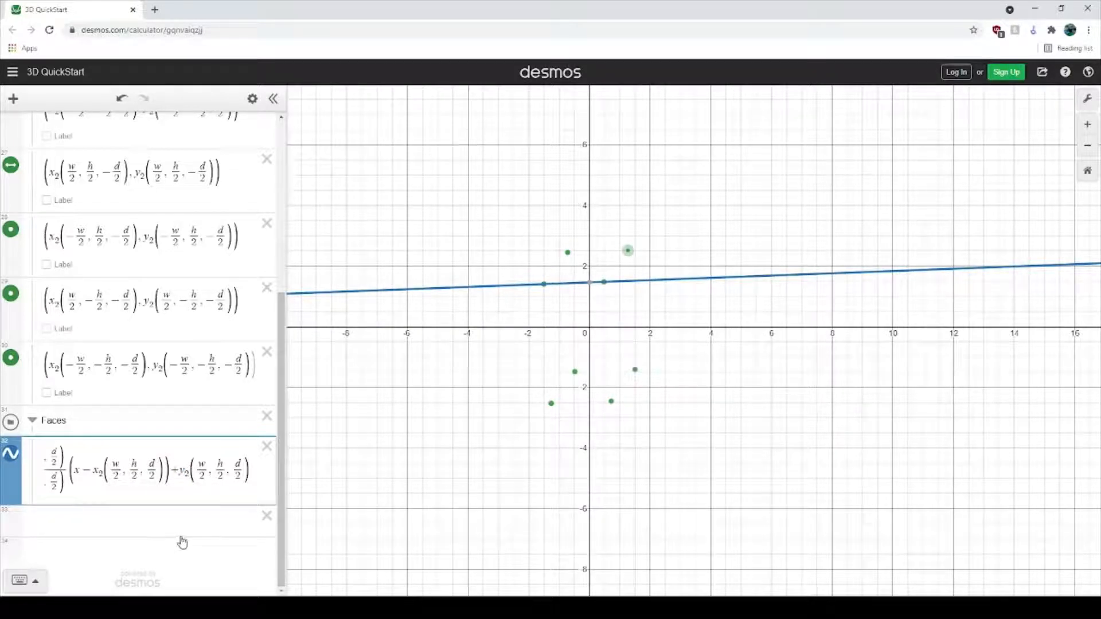
# Review the line equation and show the coordinates of the front face's two lower corner points on the graph.
pyautogui.moveTo(171, 470); pyautogui.dragTo(2, 464)
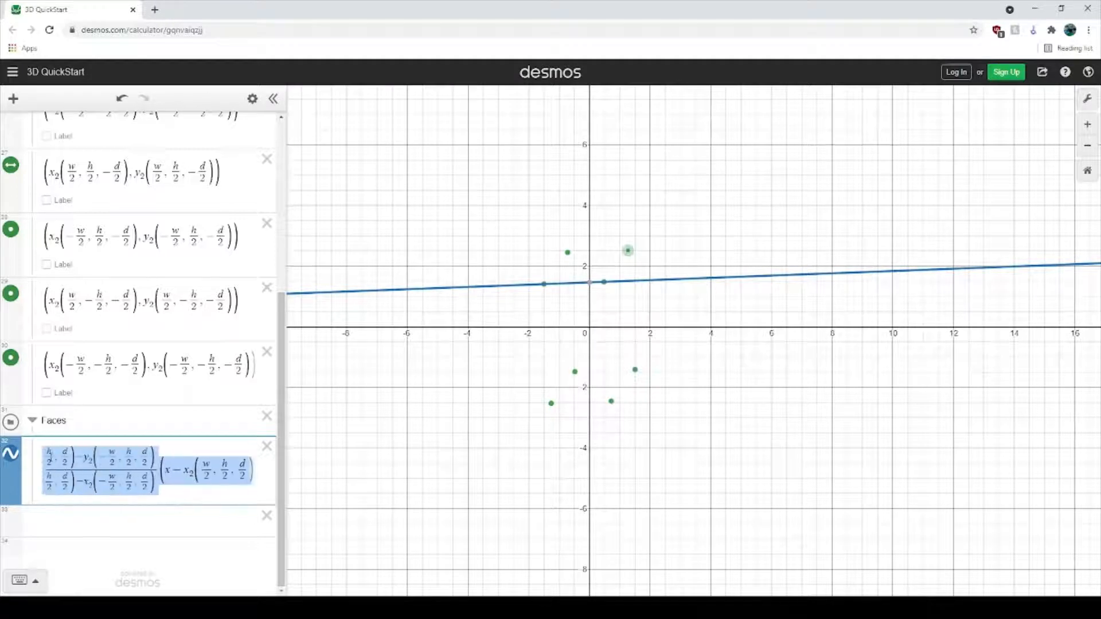
pyautogui.click(717, 456)
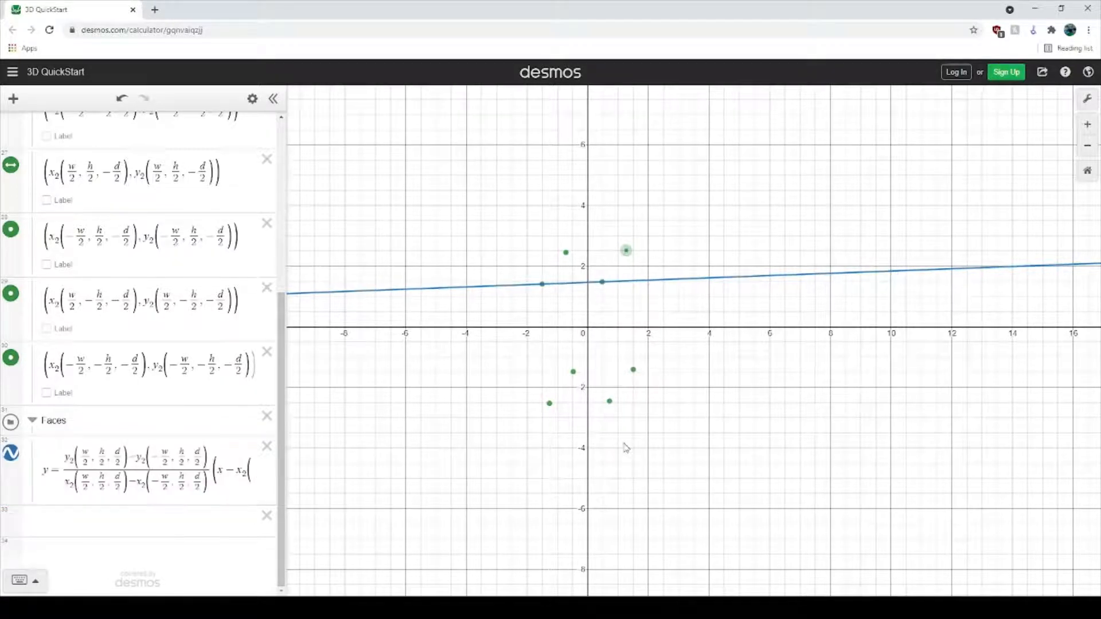
pyautogui.click(549, 403)
pyautogui.click(609, 404)
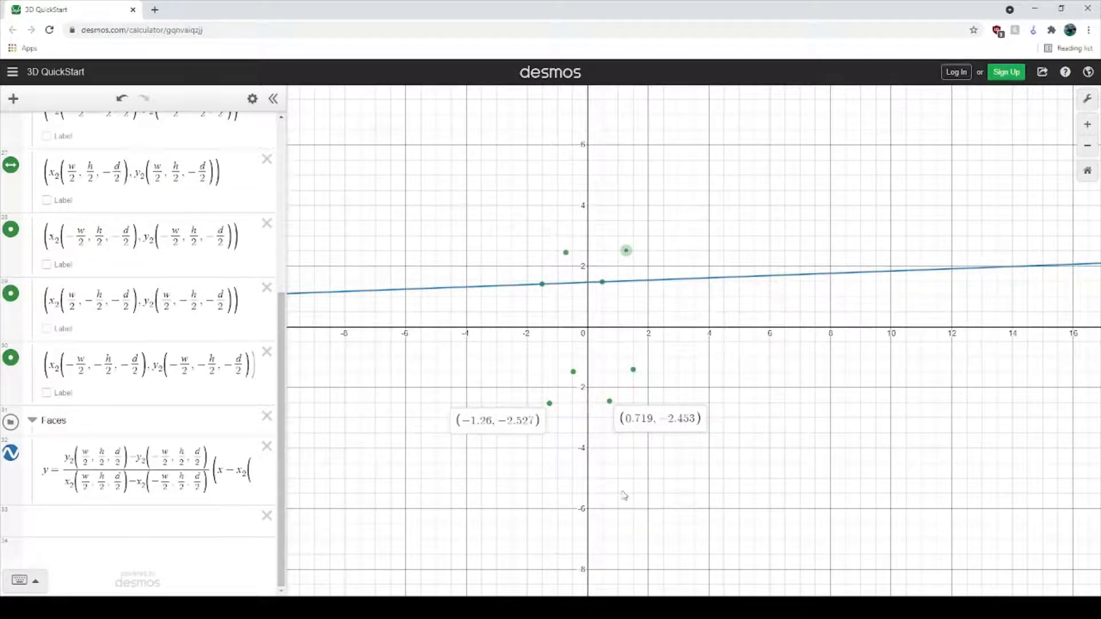
pyautogui.scroll(5, 98, 429)
pyautogui.scroll(-5, 98, 430)
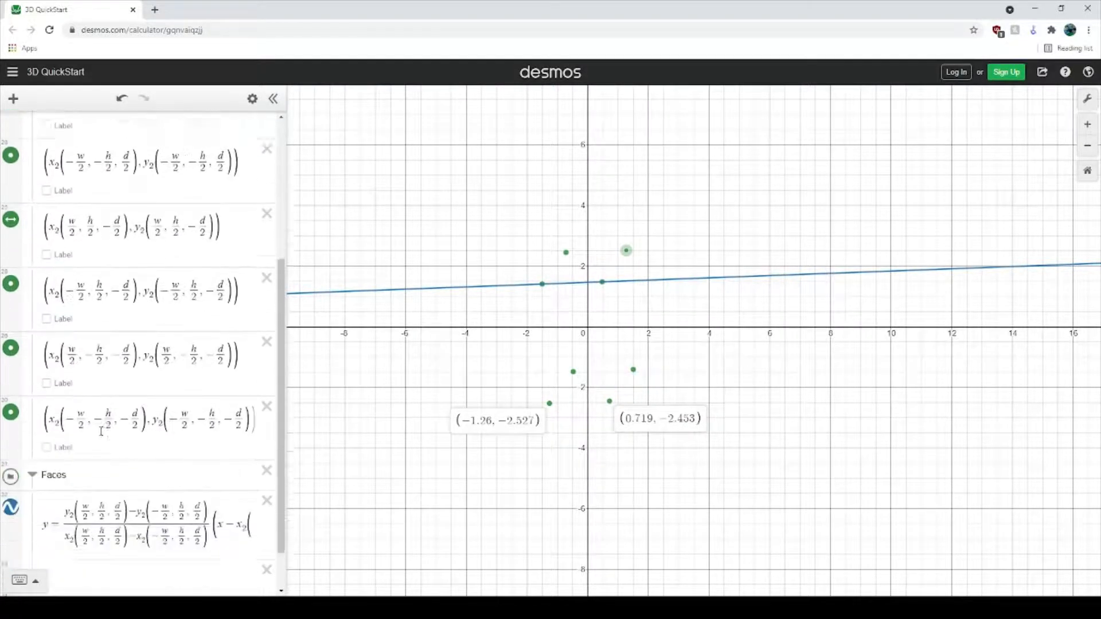
# Duplicate the entire first line equation into the empty expression below it in the Faces folder.
pyautogui.click(85, 478)
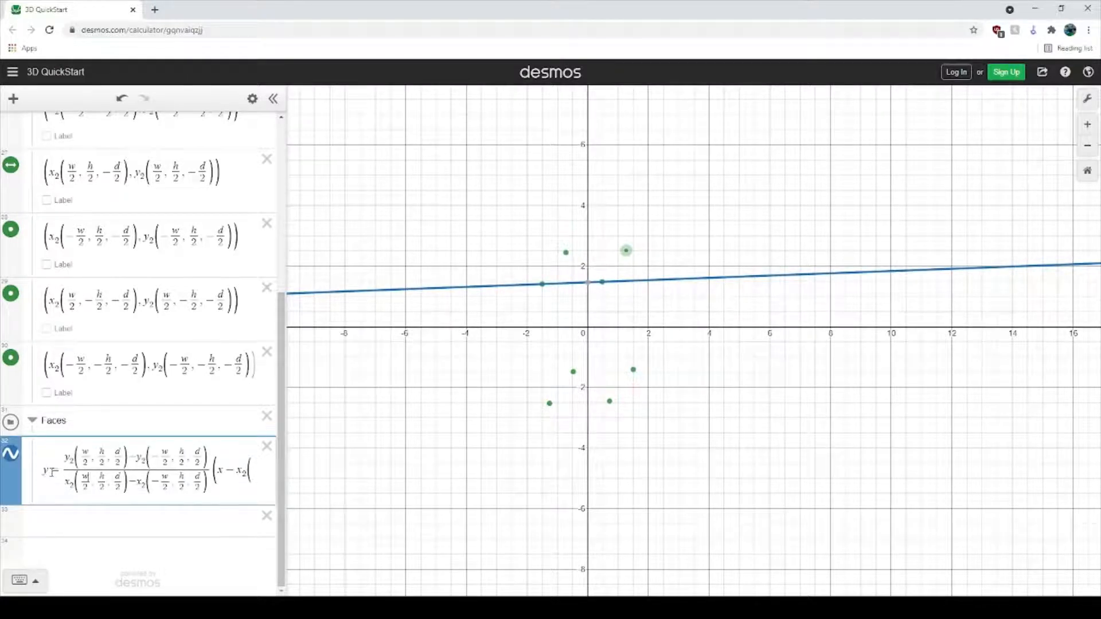
pyautogui.moveTo(44, 470); pyautogui.dragTo(366, 487)
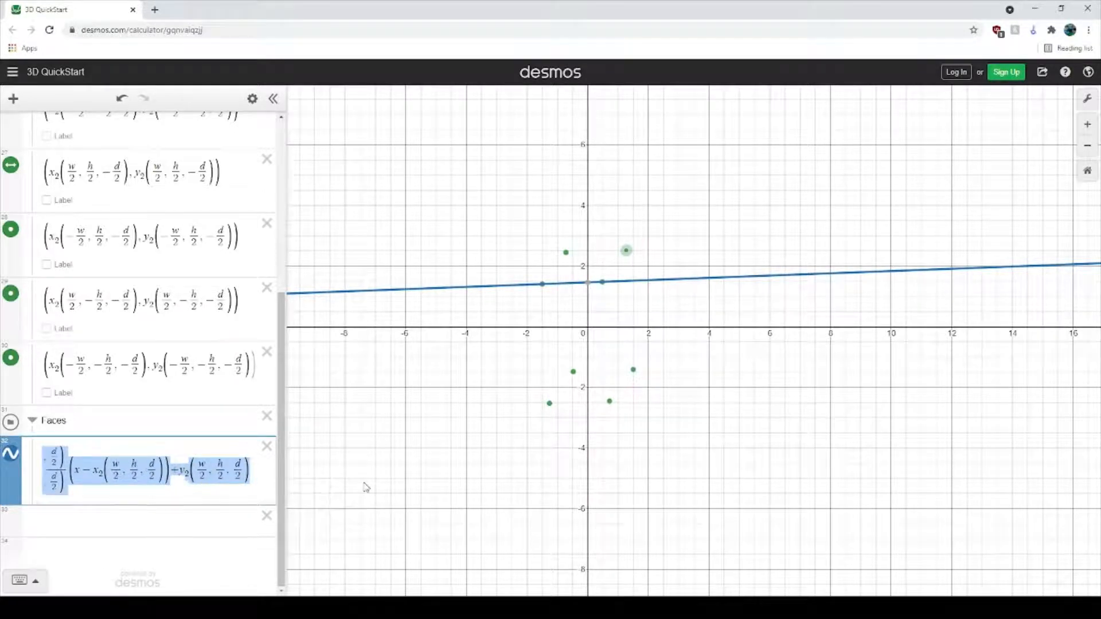
pyautogui.click(183, 518)
pyautogui.write('y=(y2(w/2,h/2,d/2)-y2(-w/2,h/2,d/2))/(x2(w/2,h/2,d/2)-x2(-w/2,h/2,d/2))(x-x2(w/2,h/2,d/2))+y2(w/2,h/2,d/2)')
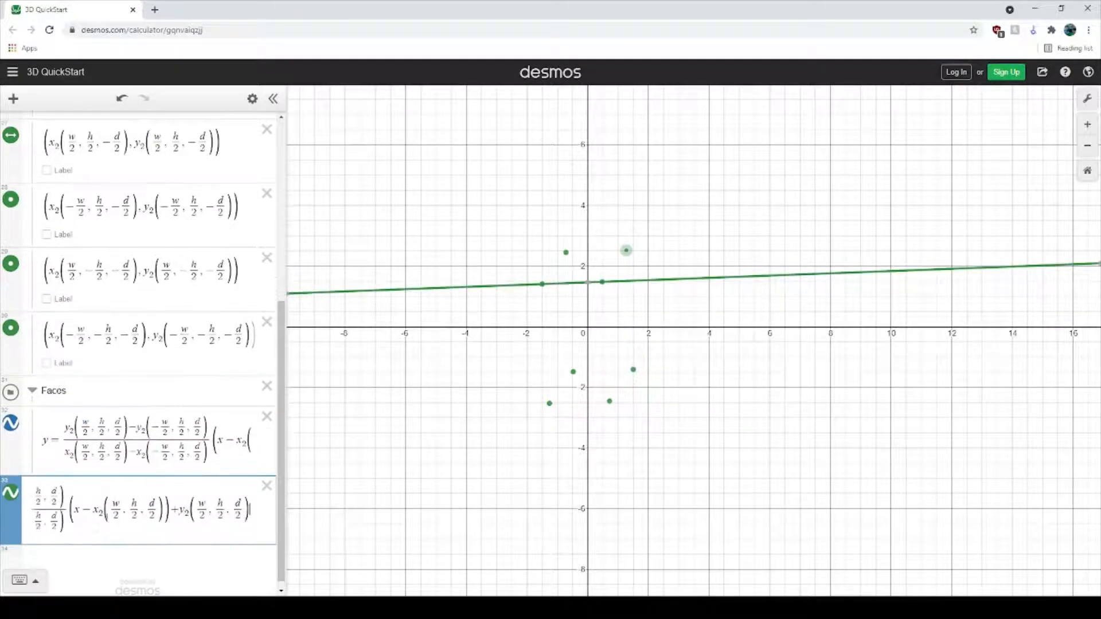
# Change h/2 to -h/2 in both y_2 terms of the second line equation's numerator.
pyautogui.moveTo(173, 511); pyautogui.dragTo(45, 485)
pyautogui.click(122, 505)
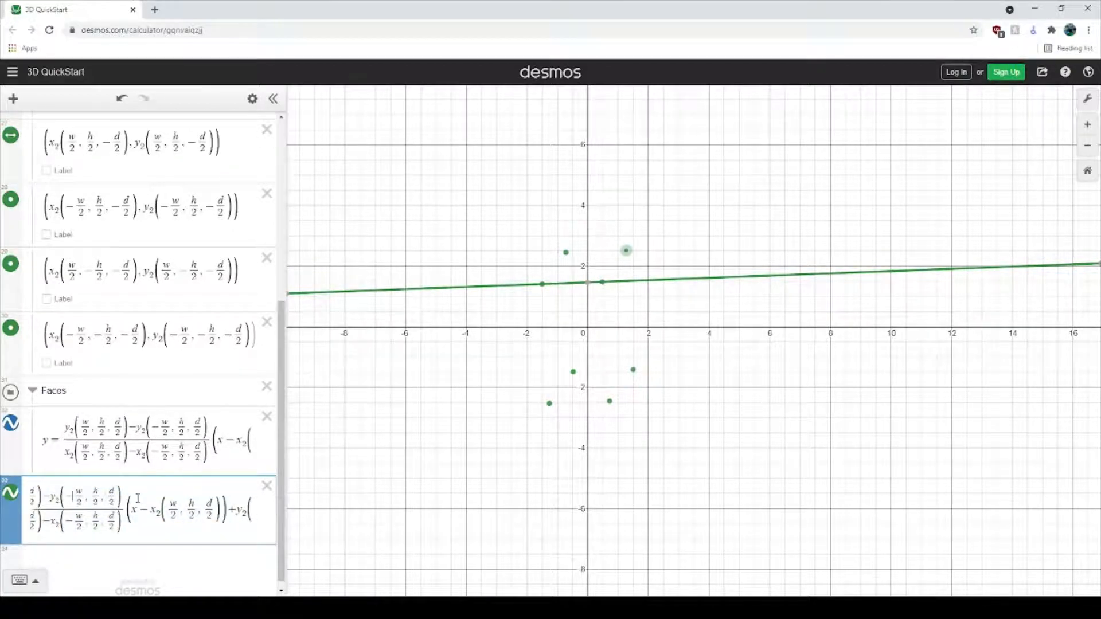
pyautogui.press('Left')
pyautogui.press('Left')
pyautogui.press('Left')
pyautogui.press('Left')
pyautogui.press('Left')
pyautogui.press('Left')
pyautogui.press('Left')
pyautogui.press('Left')
pyautogui.press('Left')
pyautogui.press('Left')
pyautogui.press('Left')
pyautogui.press('Left')
pyautogui.press('Left')
pyautogui.press('Left')
pyautogui.press('Left')
pyautogui.press('Left')
pyautogui.press('Left')
pyautogui.press('Left')
pyautogui.press('Left')
pyautogui.press('Left')
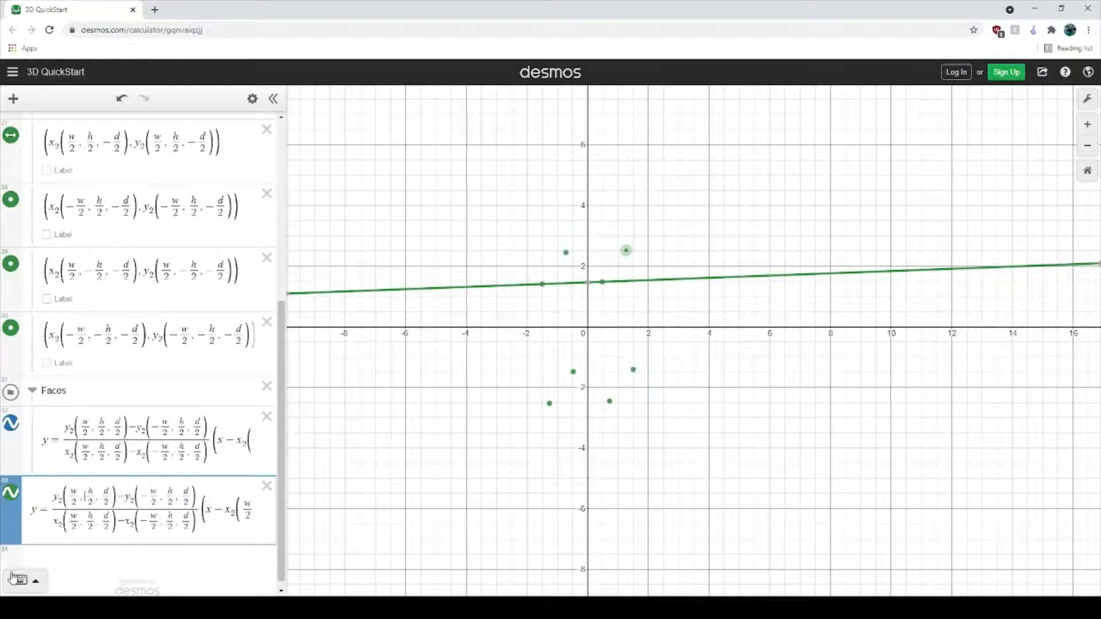
pyautogui.write('-')
pyautogui.click(175, 498)
pyautogui.write('-')
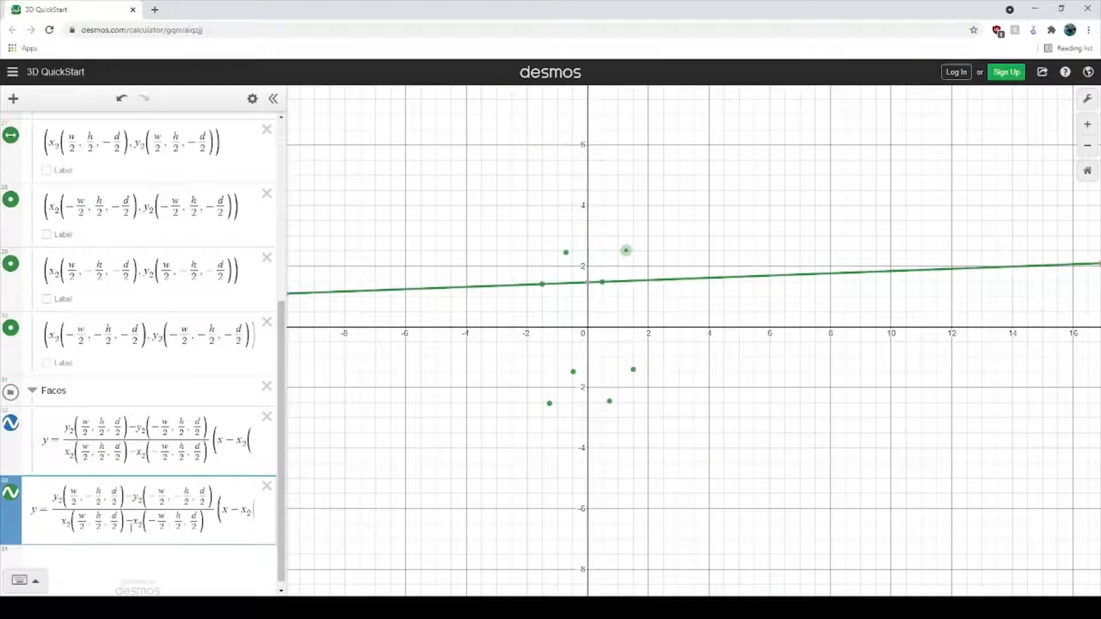
# Change h/2 to -h/2 in both x_2 terms of the second line equation's denominator.
pyautogui.click(92, 525)
pyautogui.write('-')
pyautogui.press('BackSpace')
pyautogui.write('-')
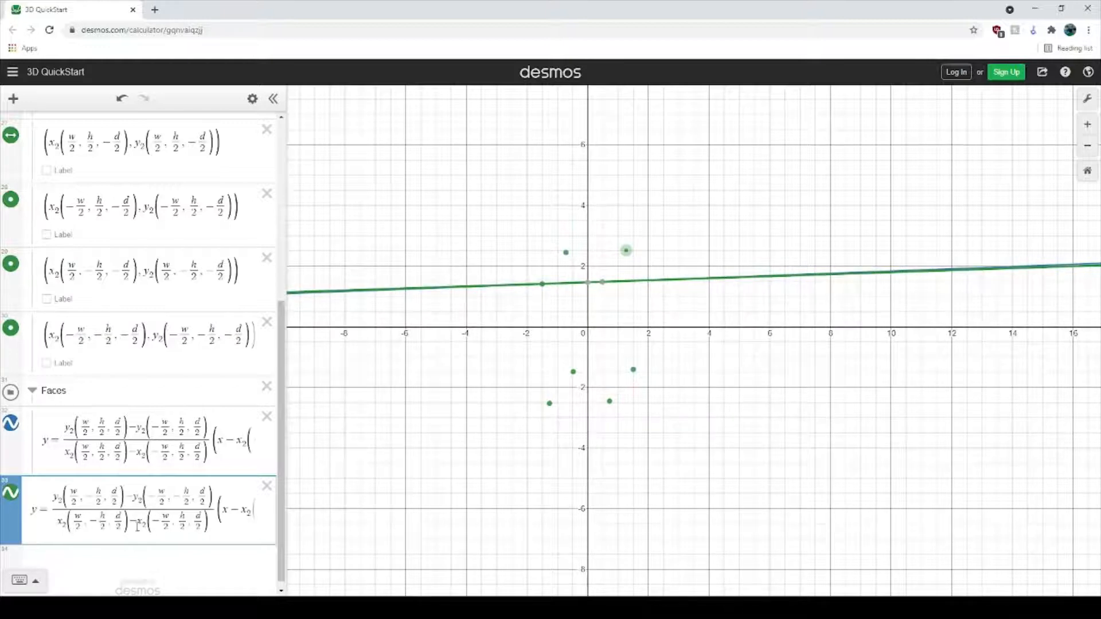
pyautogui.write('-')
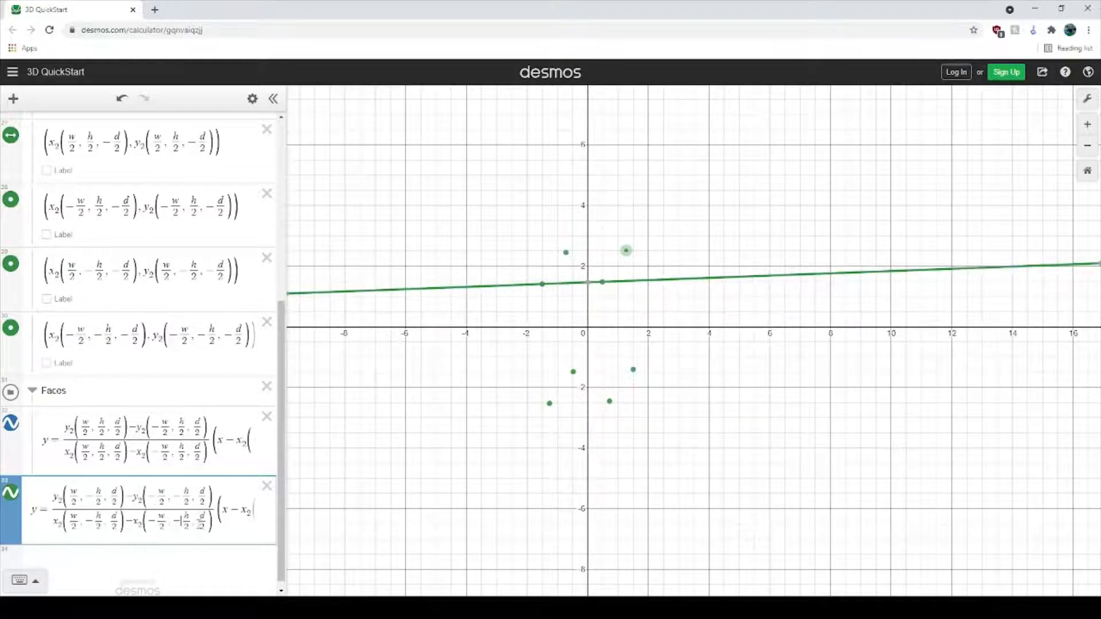
# Change h/2 to -h/2 in the x_2 term inside the second equation's x - x_2 factor.
pyautogui.hotkey('ctrl', 'a')
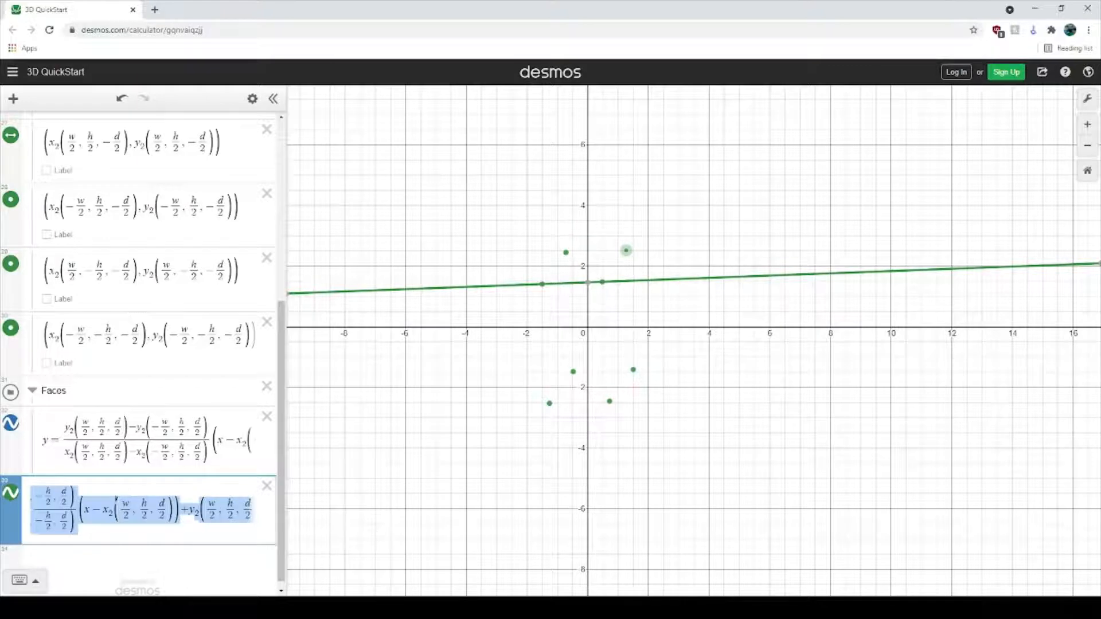
pyautogui.click(144, 508)
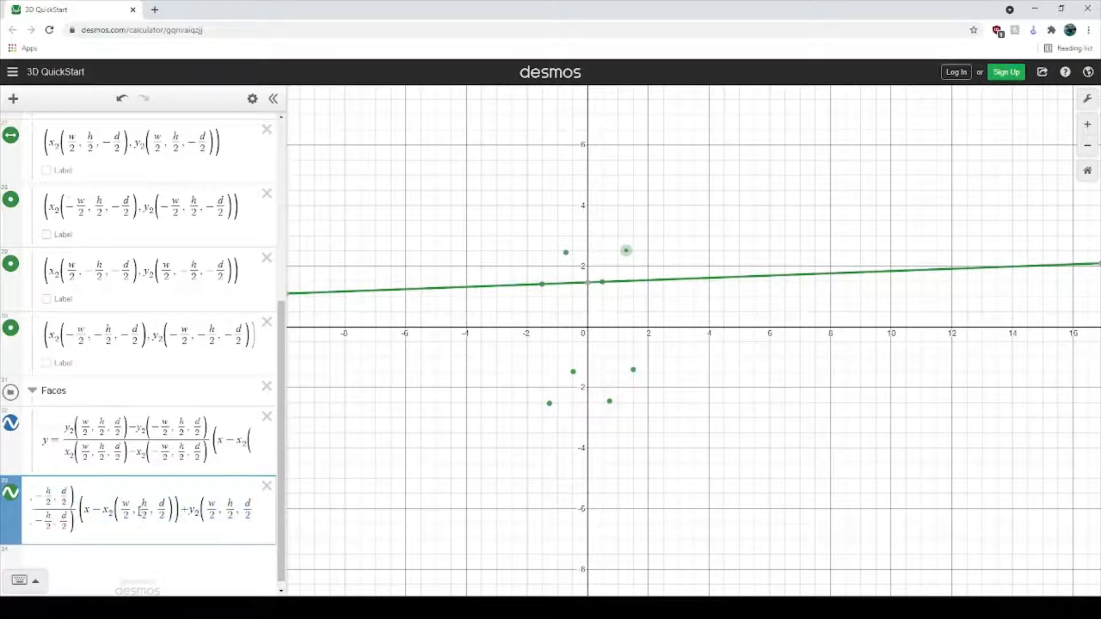
pyautogui.write('-')
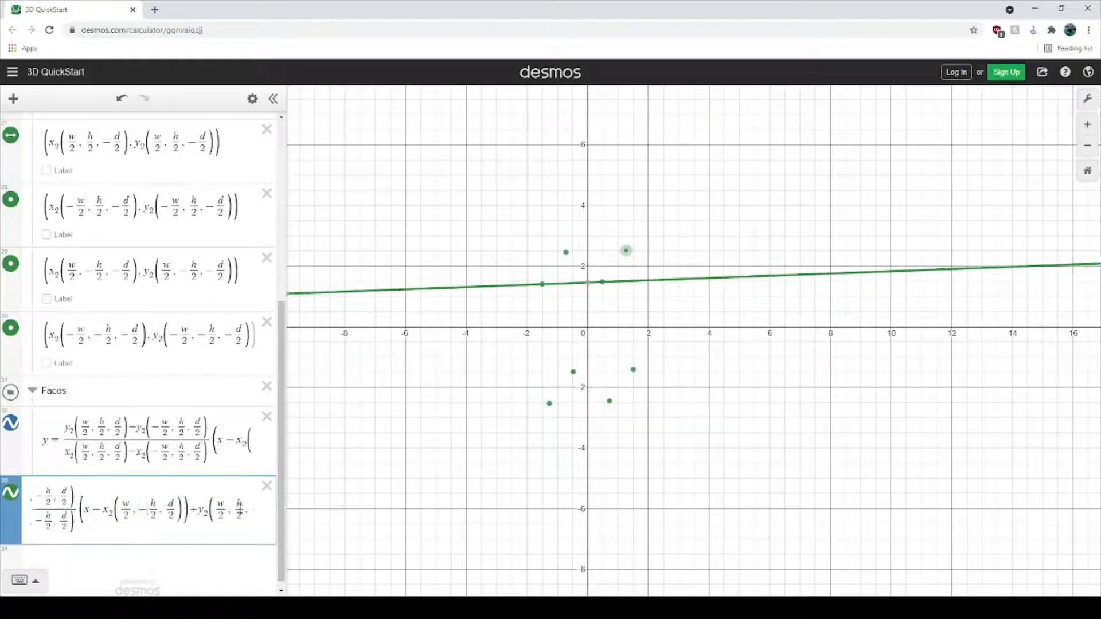
# Change h/2 to -h/2 in the final y_2 term of the second line equation, with the minus before the fraction.
pyautogui.click(236, 504)
pyautogui.write('-')
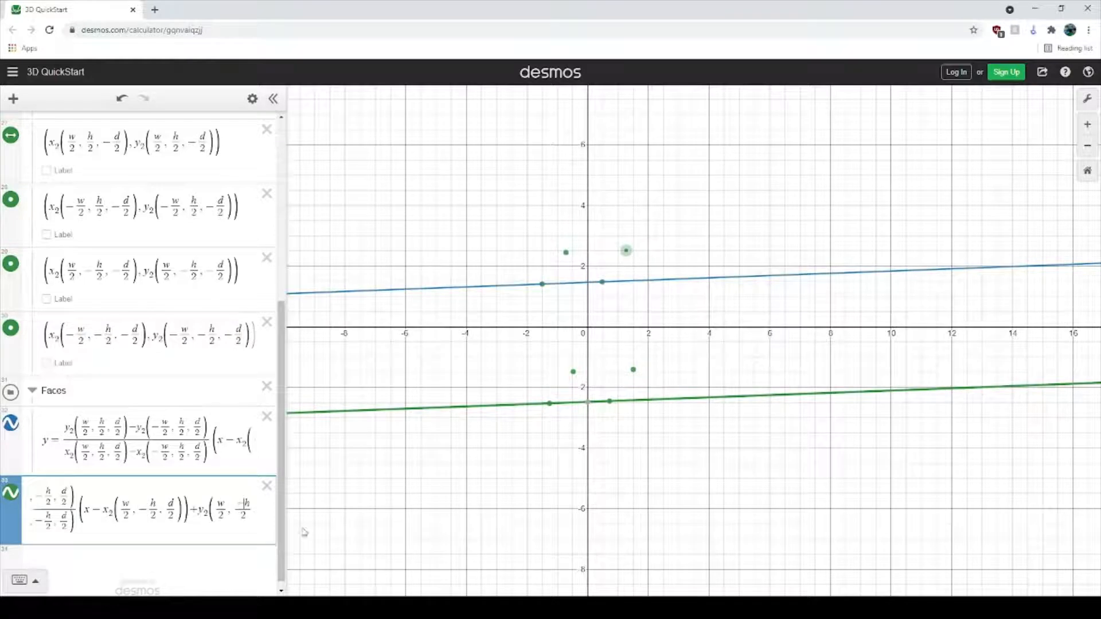
pyautogui.press('BackSpace')
pyautogui.write('-')
# Recolor the second line equation blue to match the first line.
pyautogui.click(253, 99)
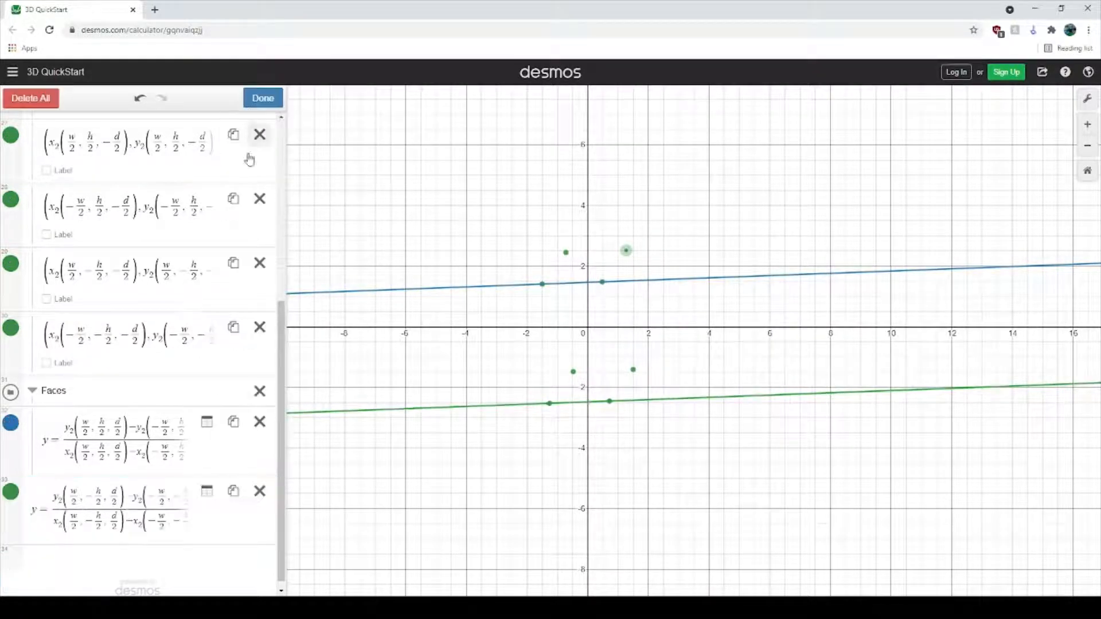
pyautogui.click(13, 492)
pyautogui.click(58, 551)
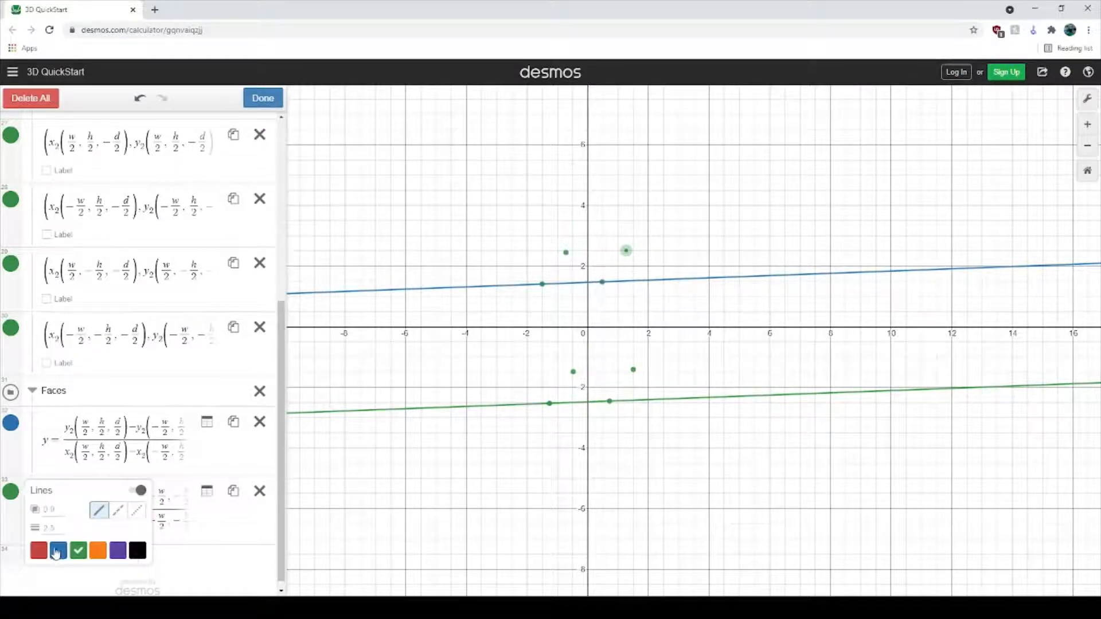
pyautogui.click(264, 98)
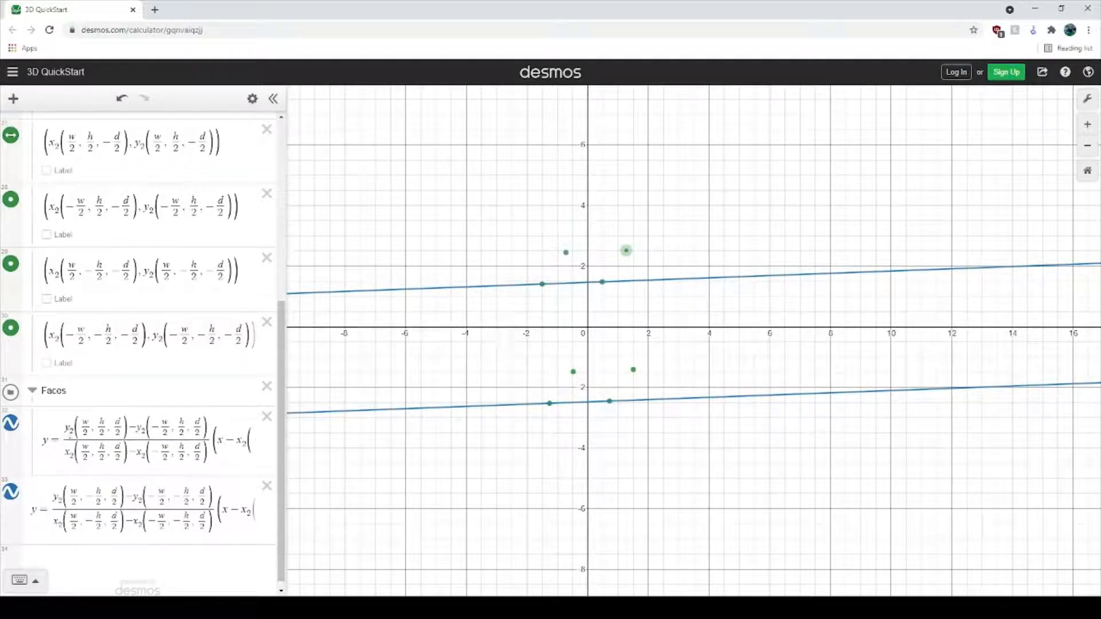
# Remove the "y =" from the start of both line equations in the Faces folder.
pyautogui.click(59, 434)
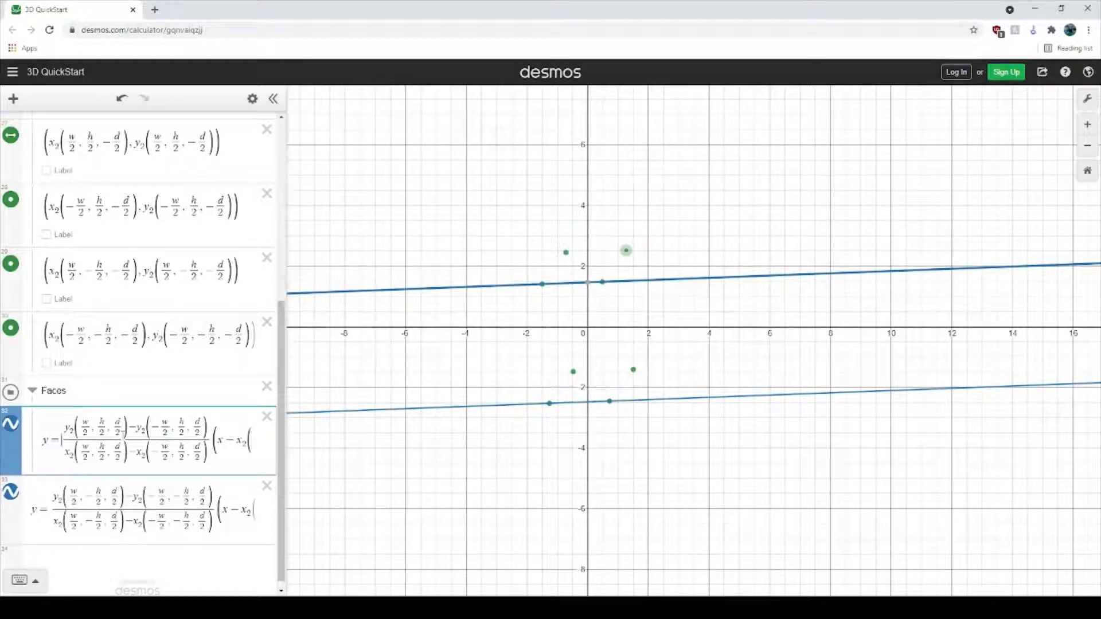
pyautogui.press('BackSpace')
pyautogui.press('BackSpace')
pyautogui.click(51, 510)
pyautogui.press('BackSpace')
pyautogui.press('BackSpace')
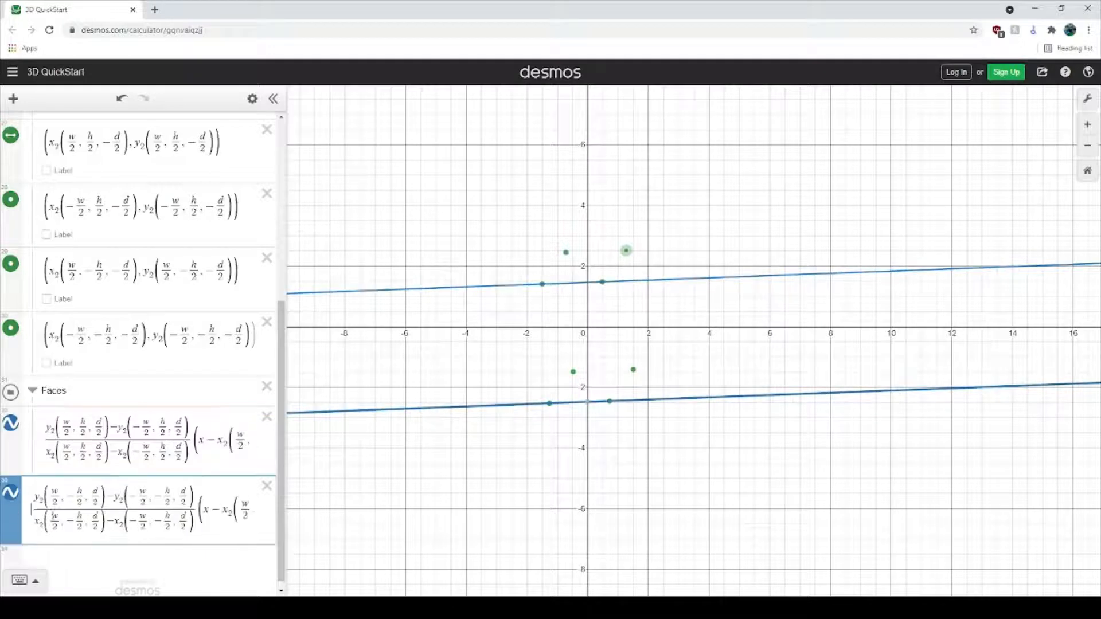
# Move the second line expression into the first as one compound inequality: upper line ≥ y ≥ lower line.
pyautogui.hotkey('ctrl', 'a')
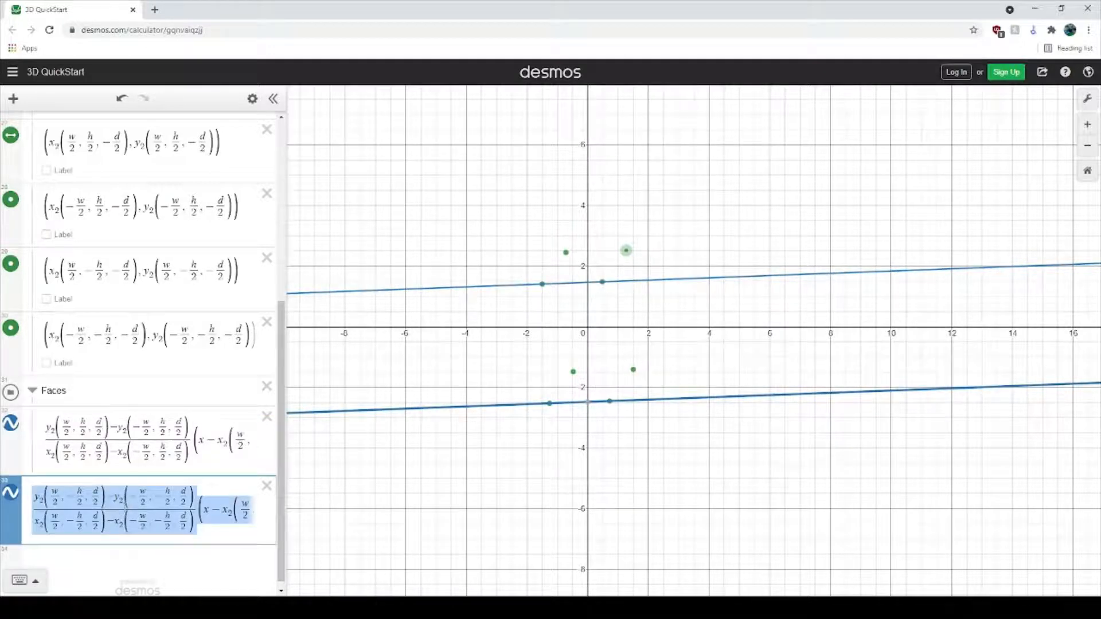
pyautogui.press('BackSpace')
pyautogui.press('Up')
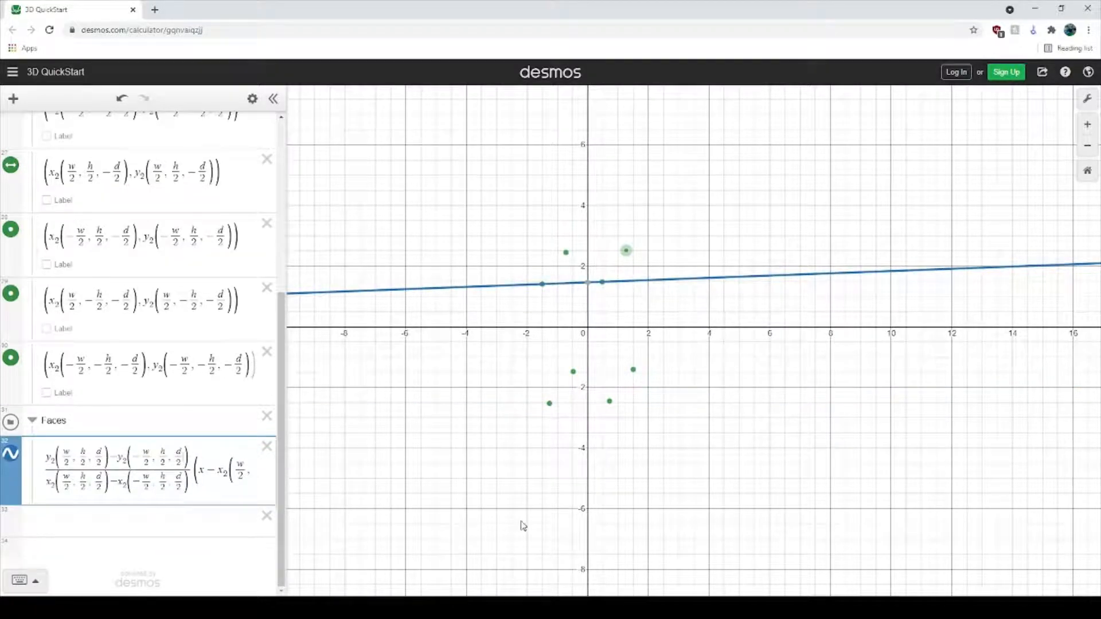
pyautogui.hotkey('ctrl', 'a')
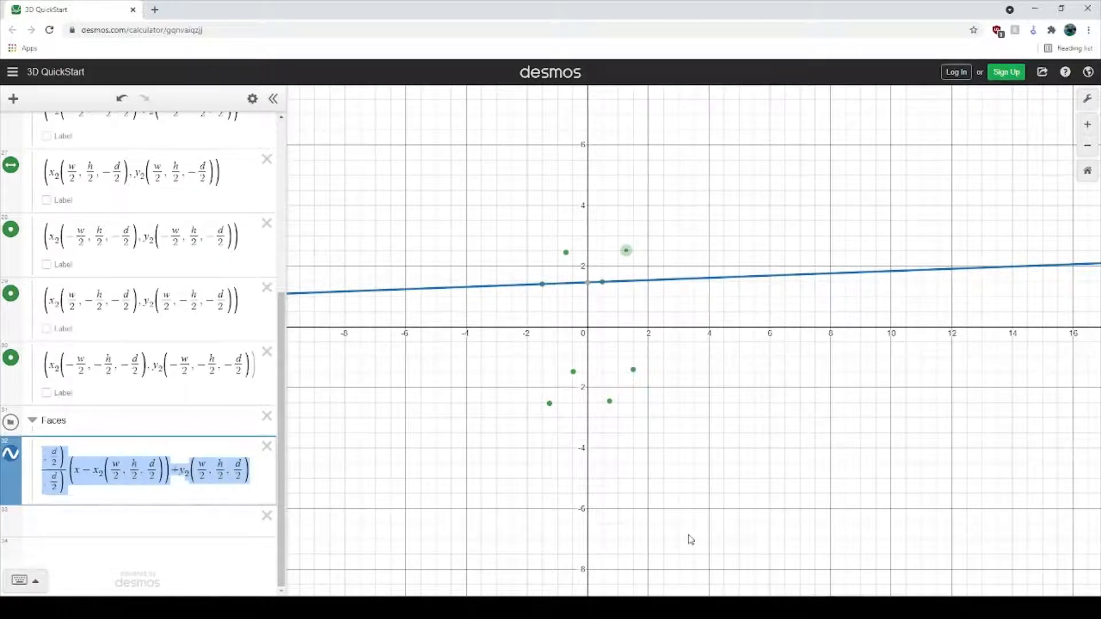
pyautogui.click(260, 489)
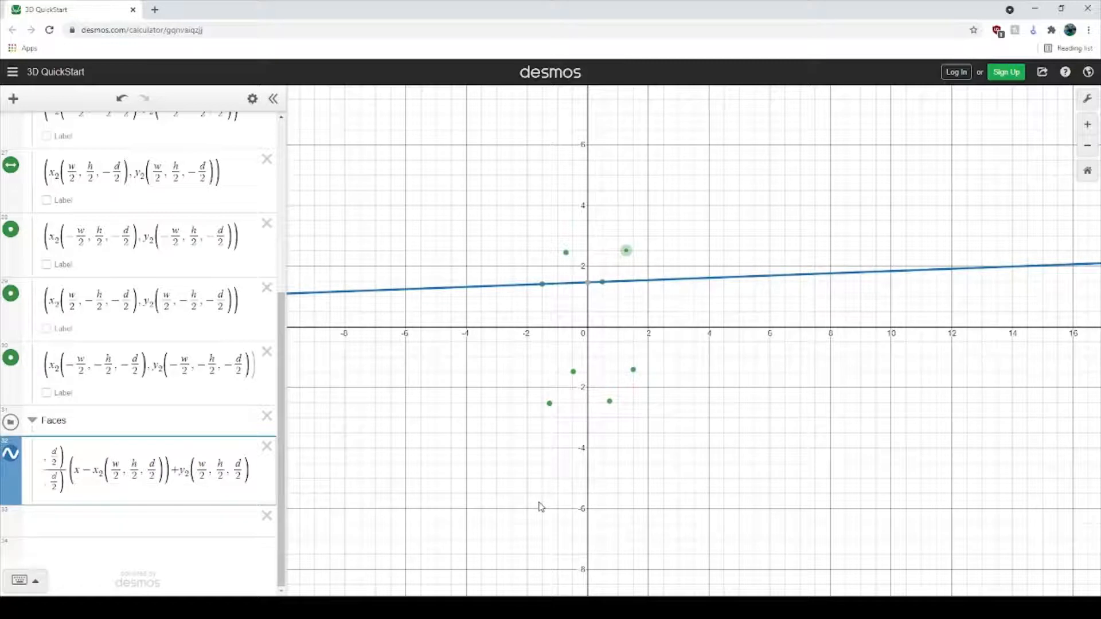
pyautogui.write('<=y')
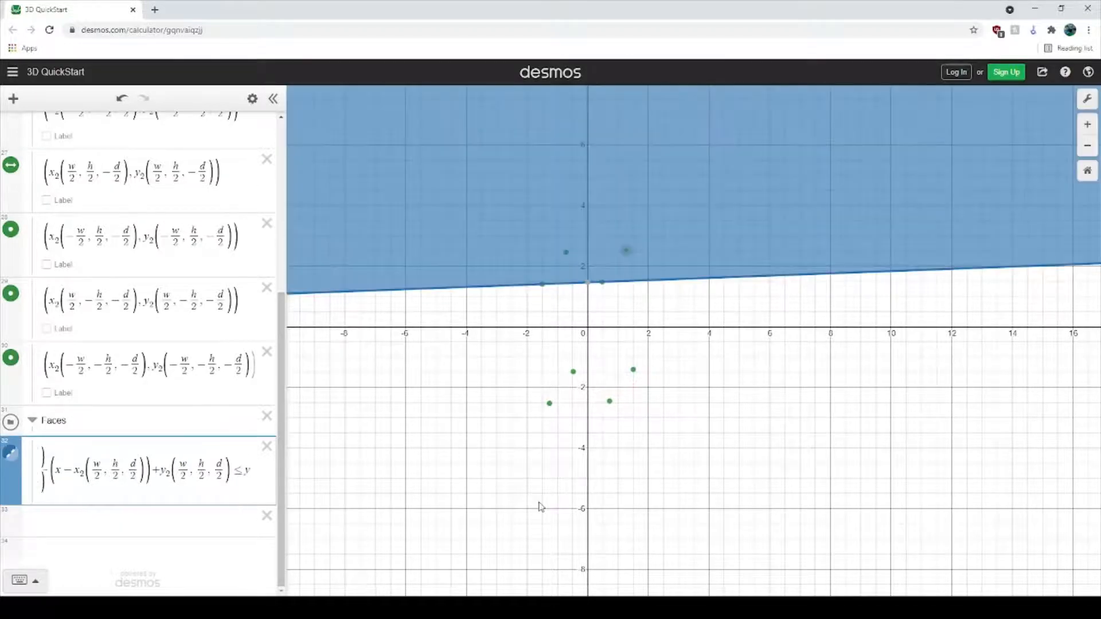
pyautogui.press('BackSpace')
pyautogui.press('BackSpace')
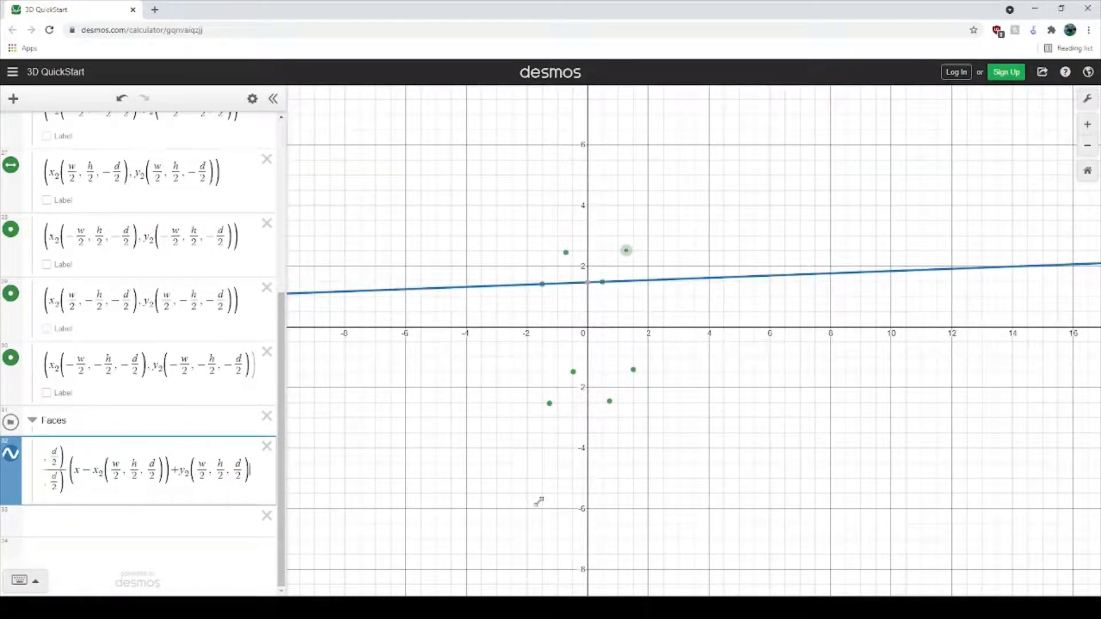
pyautogui.write('>=y>')
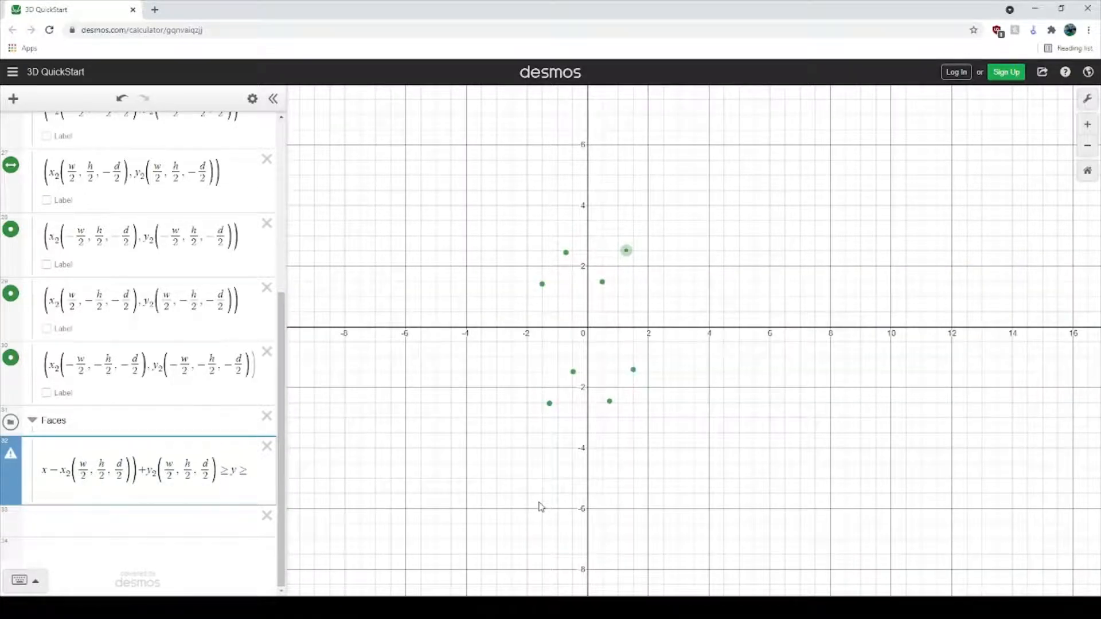
pyautogui.write('(x-x_2(w/2,-h/2,d/2))+y_2(w/2,-h/2,d/2)')
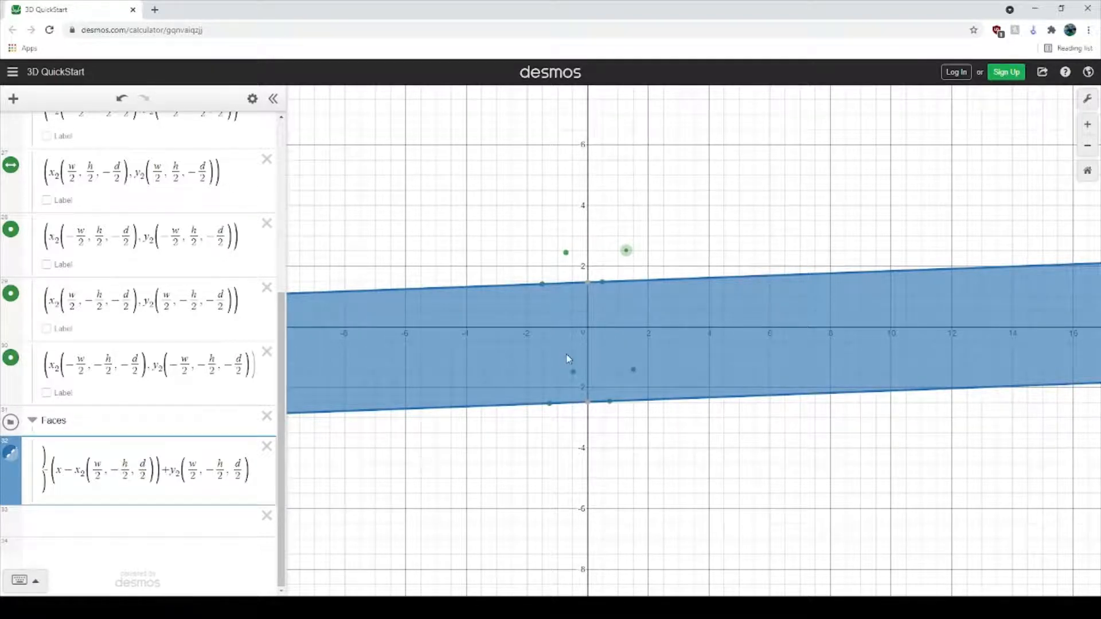
# Add a restriction brace after the last y_2 term at the end of the combined inequality.
pyautogui.click(541, 285)
pyautogui.click(611, 403)
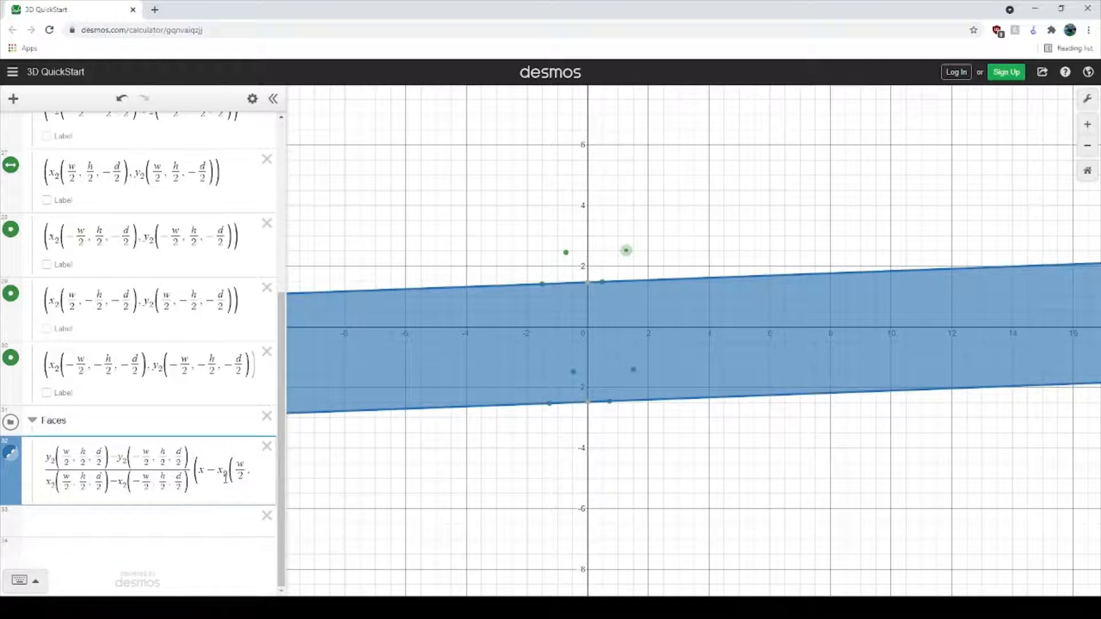
pyautogui.moveTo(225, 478); pyautogui.dragTo(248, 451)
pyautogui.press('Right')
pyautogui.press('Right')
pyautogui.press('Right')
pyautogui.press('Right')
pyautogui.press('Right')
pyautogui.press('Right')
pyautogui.press('Right')
pyautogui.press('Right')
pyautogui.press('Right')
pyautogui.press('Right')
pyautogui.press('Right')
pyautogui.press('Right')
pyautogui.press('Right')
pyautogui.press('Right')
pyautogui.press('Right')
pyautogui.press('Right')
pyautogui.press('Right')
pyautogui.press('Right')
pyautogui.press('Right')
pyautogui.press('Right')
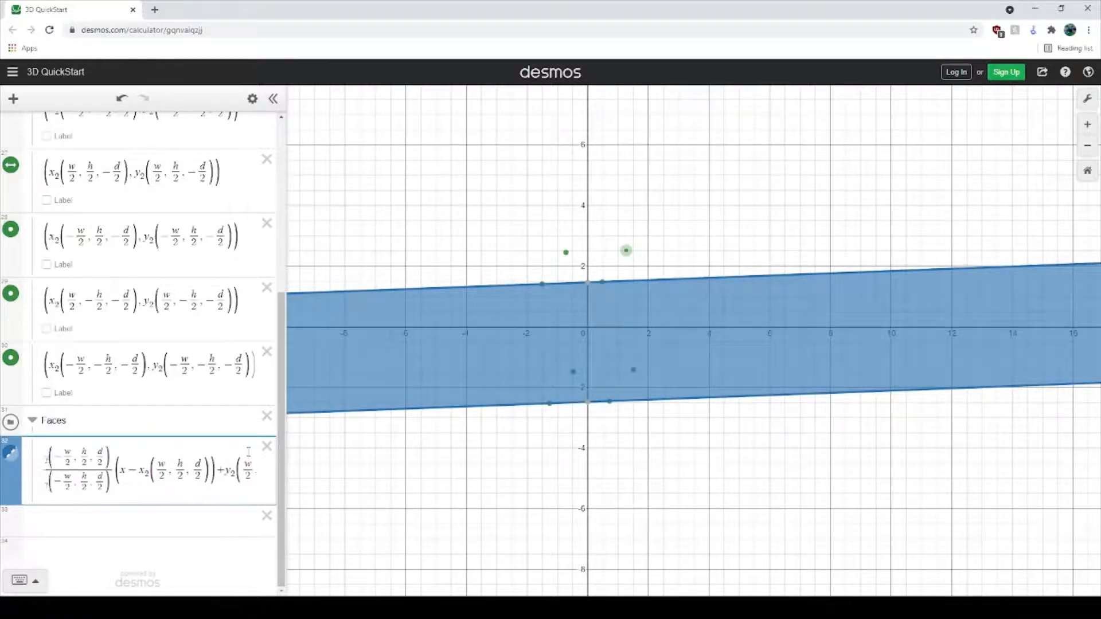
pyautogui.press('Right')
pyautogui.press('Right')
pyautogui.press('Right')
pyautogui.press('Right')
pyautogui.press('Right')
pyautogui.press('Right')
pyautogui.press('Right')
pyautogui.press('Right')
pyautogui.press('Right')
pyautogui.press('Right')
pyautogui.press('Right')
pyautogui.press('Right')
pyautogui.press('Right')
pyautogui.press('Right')
pyautogui.press('Right')
pyautogui.press('Right')
pyautogui.press('Right')
pyautogui.press('Right')
pyautogui.press('Right')
pyautogui.press('Right')
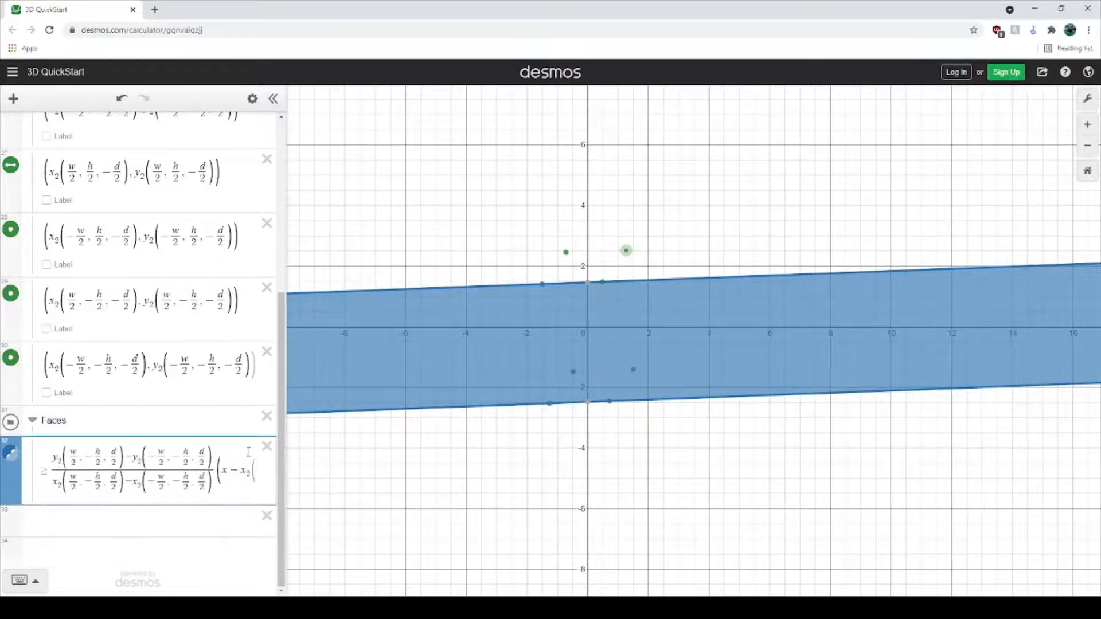
pyautogui.press('Right')
pyautogui.press('Right')
pyautogui.press('Right')
pyautogui.press('Right')
pyautogui.press('Right')
pyautogui.press('Right')
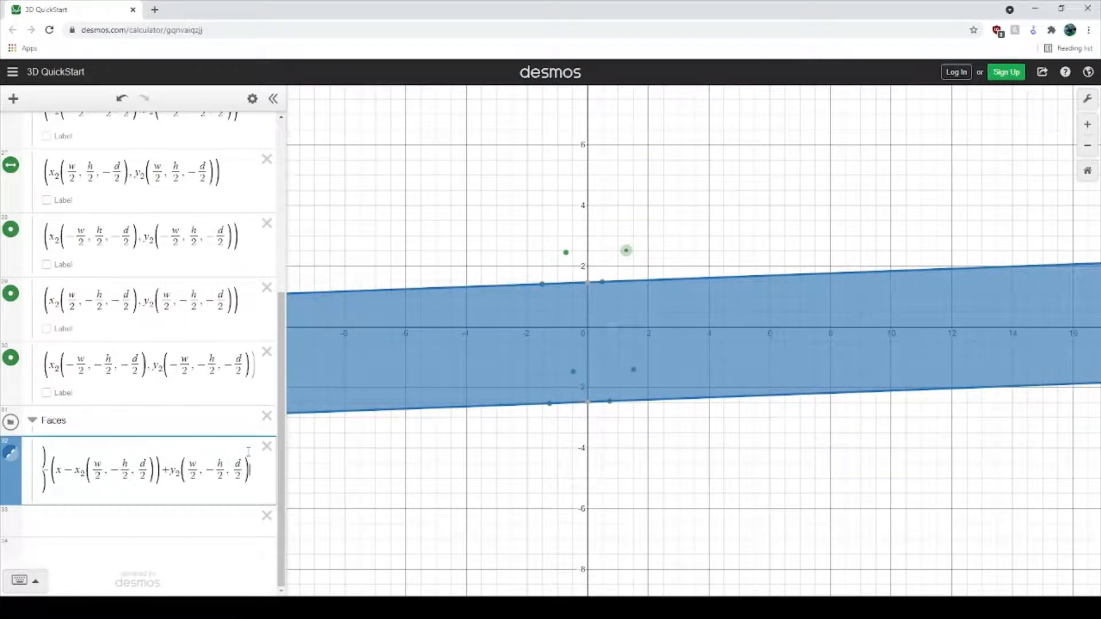
pyautogui.write('{')
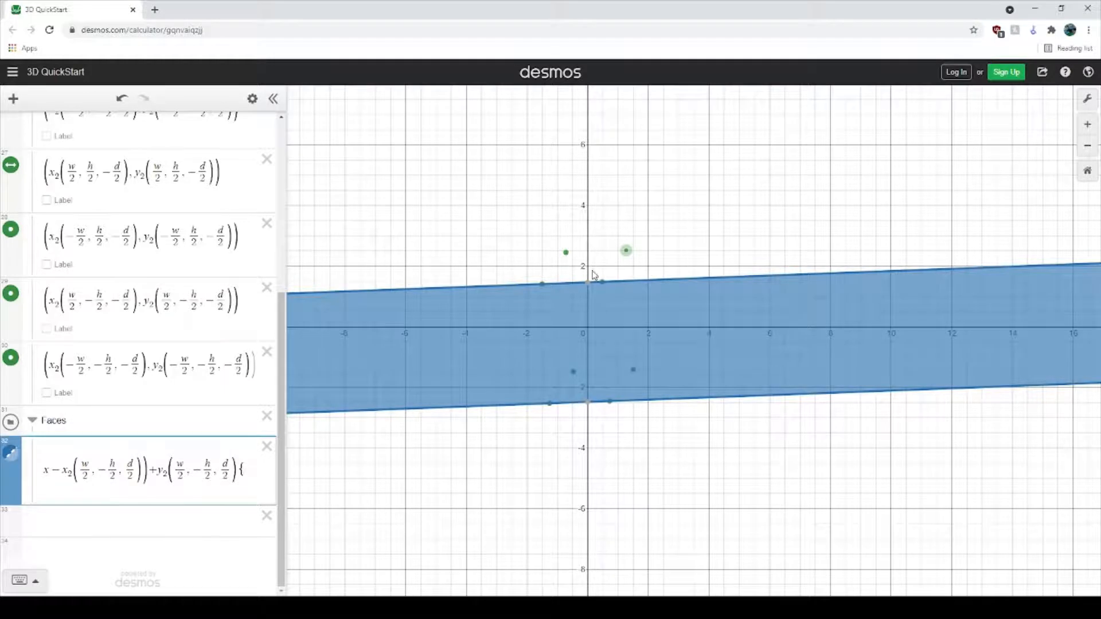
# Copy the x-coordinate x_2(-w/2, h/2, d/2) from the second point in the Points folder.
pyautogui.scroll(10, 106, 289)
pyautogui.click(126, 195)
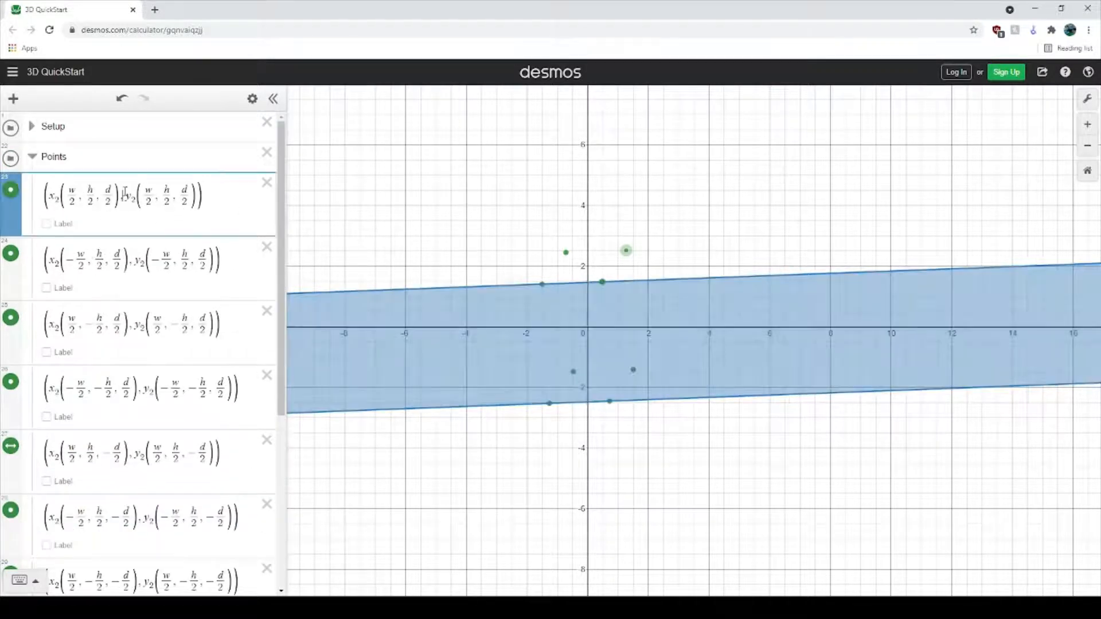
pyautogui.click(111, 267)
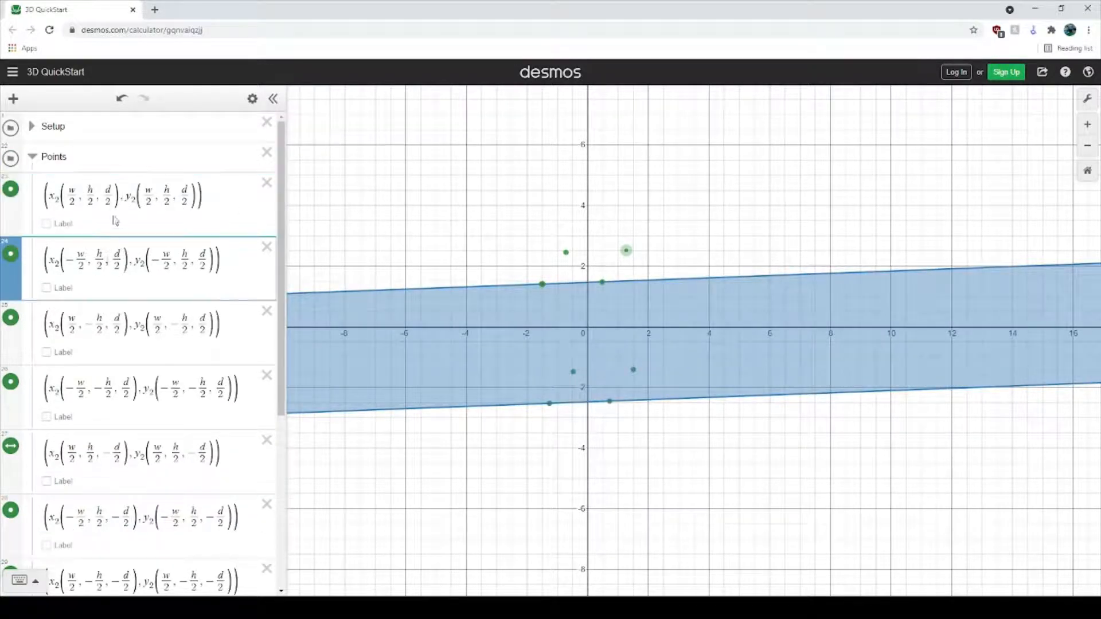
pyautogui.click(115, 207)
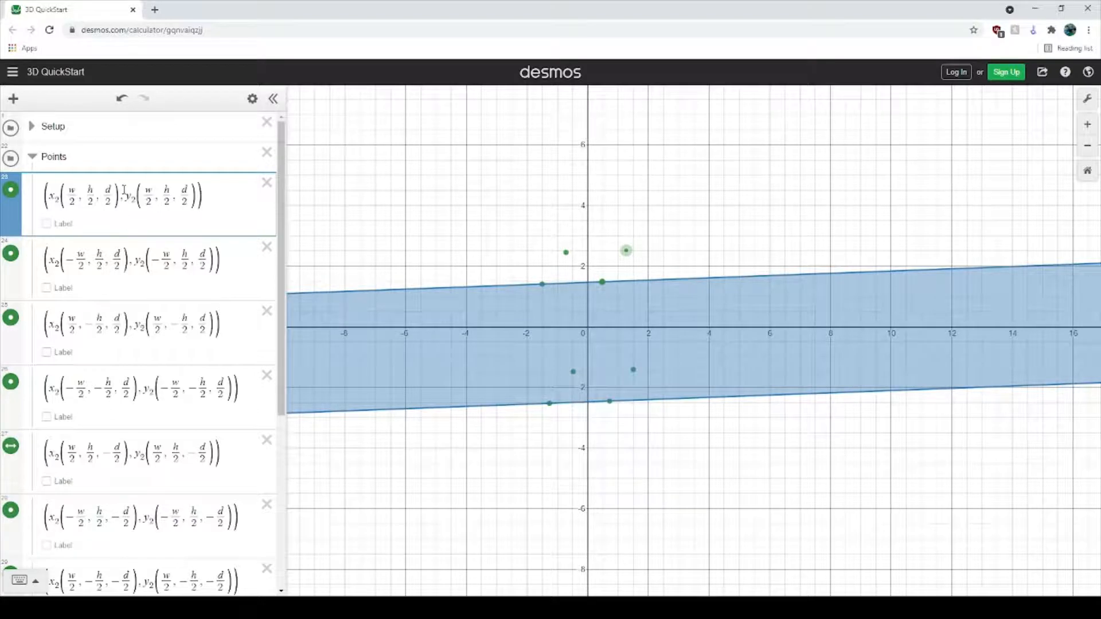
pyautogui.moveTo(124, 190); pyautogui.dragTo(51, 190)
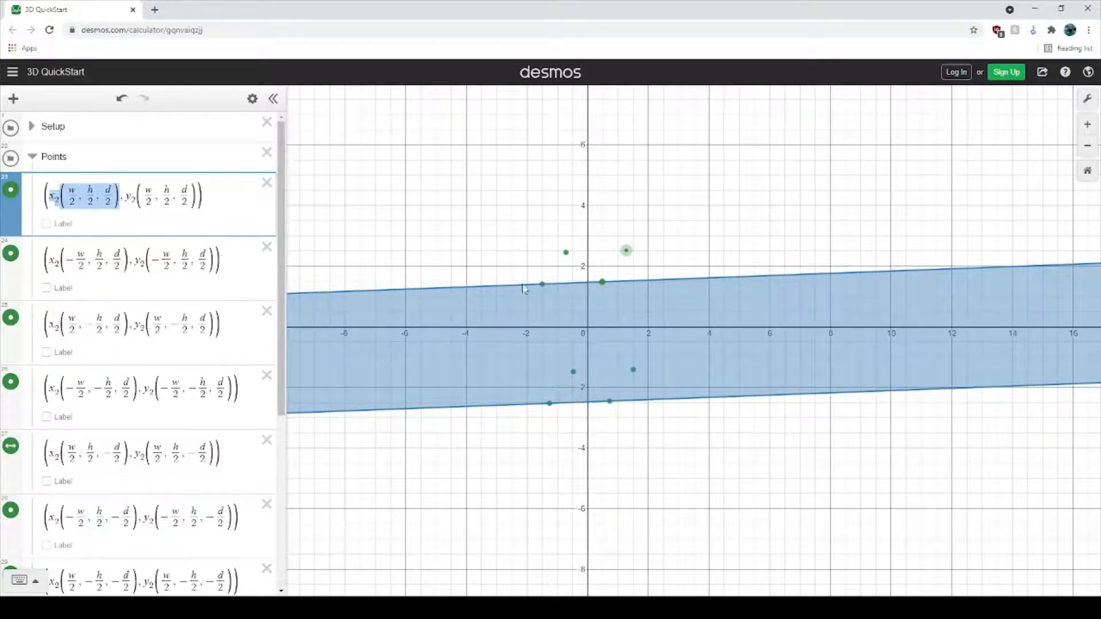
pyautogui.click(178, 247)
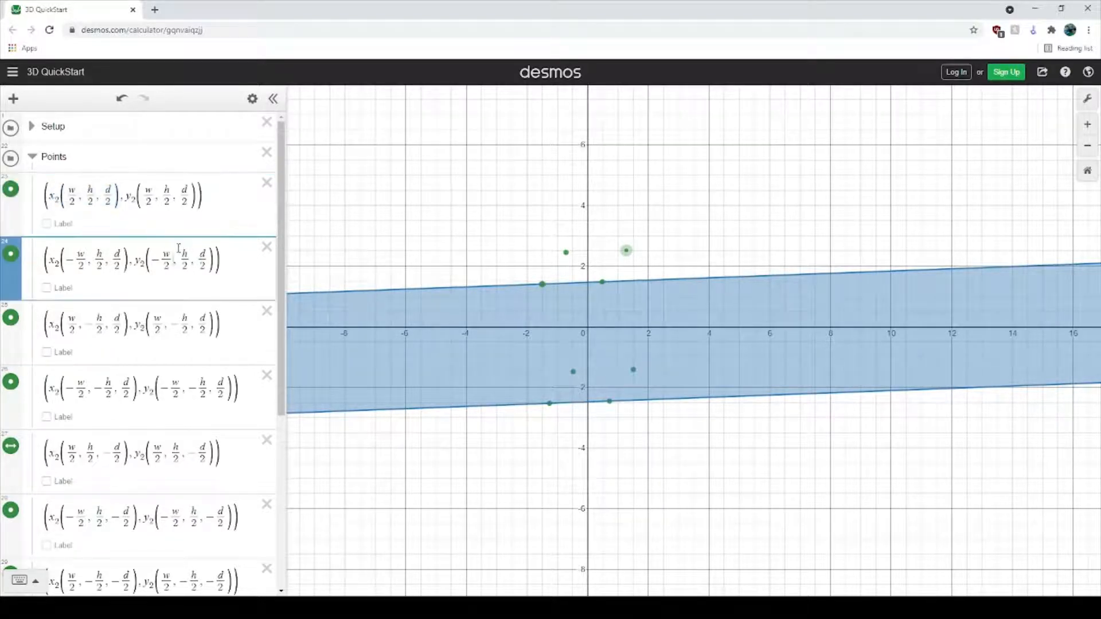
pyautogui.moveTo(130, 262); pyautogui.dragTo(52, 262)
pyautogui.scroll(-5, 172, 373)
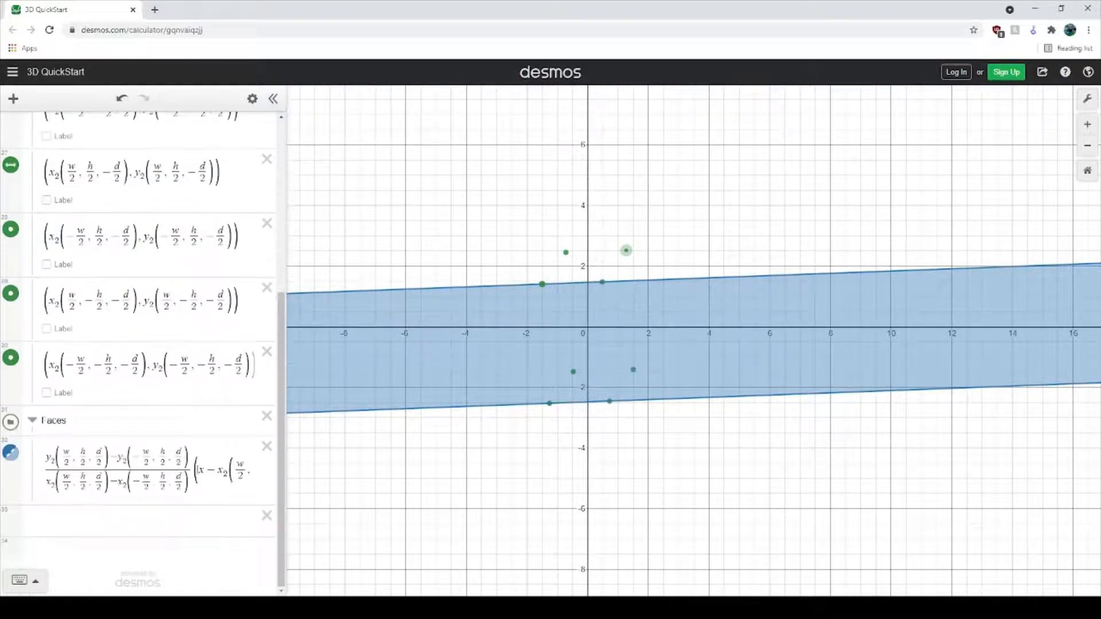
# Restrict the face inequality to x_2(-w/2, h/2, d/2) ≤ x ≤ x_2(w/2, -h/2, d/2).
pyautogui.moveTo(198, 470)
pyautogui.mouseDown()
pyautogui.moveTo(493, 474)
pyautogui.moveTo(327, 484)
pyautogui.moveTo(528, 523)
pyautogui.moveTo(270, 507)
pyautogui.mouseUp()
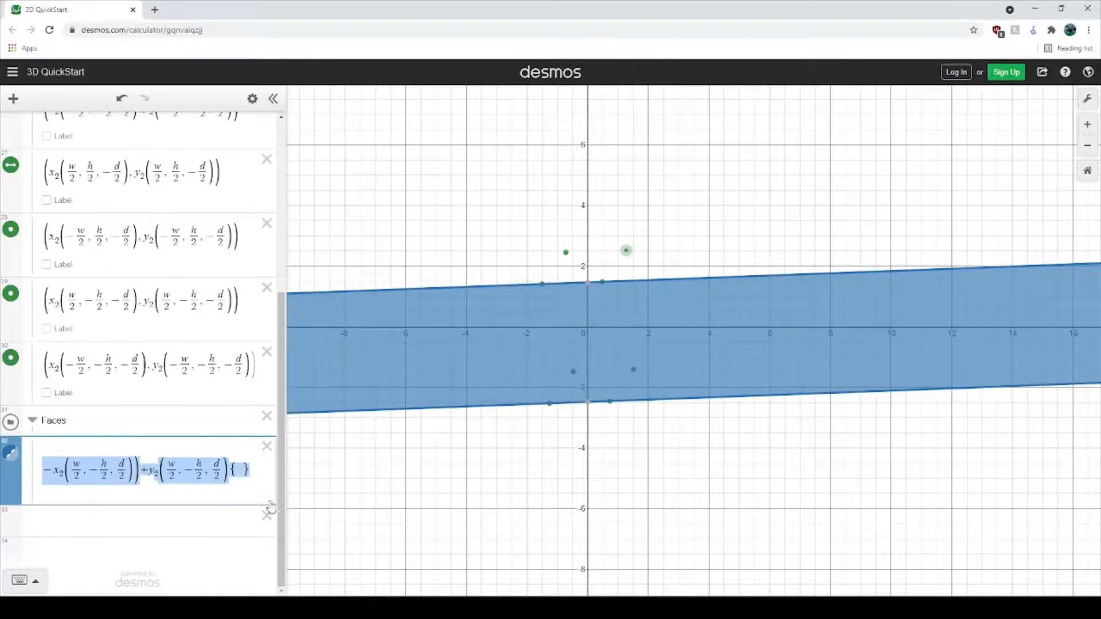
pyautogui.click(238, 470)
pyautogui.write('x2(-w/2,h/2,d/2)')
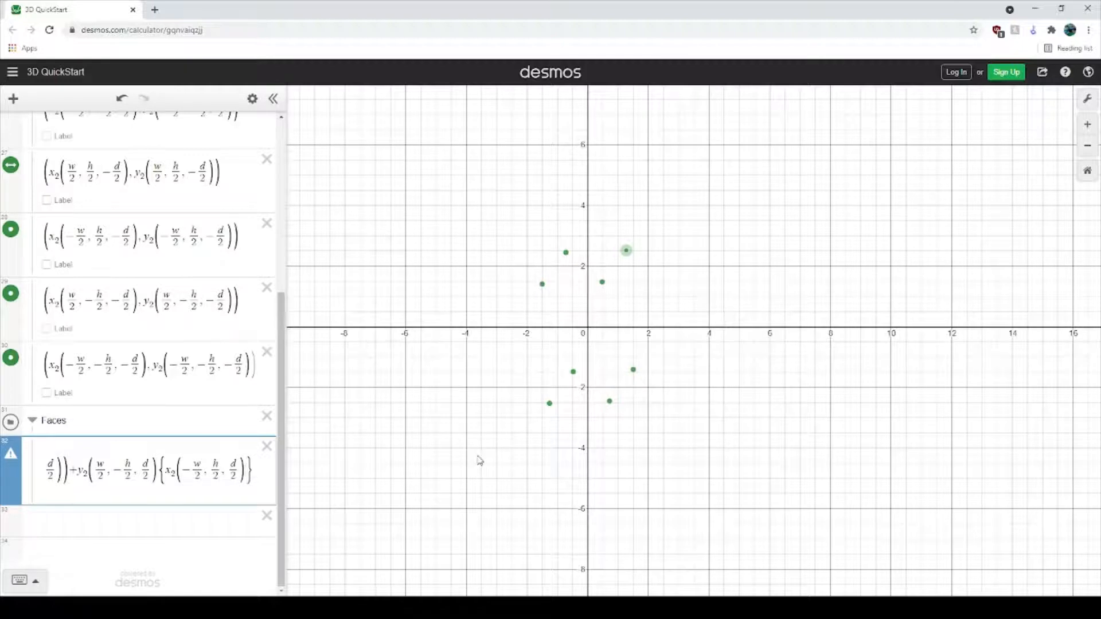
pyautogui.write('<=')
pyautogui.write('x<=')
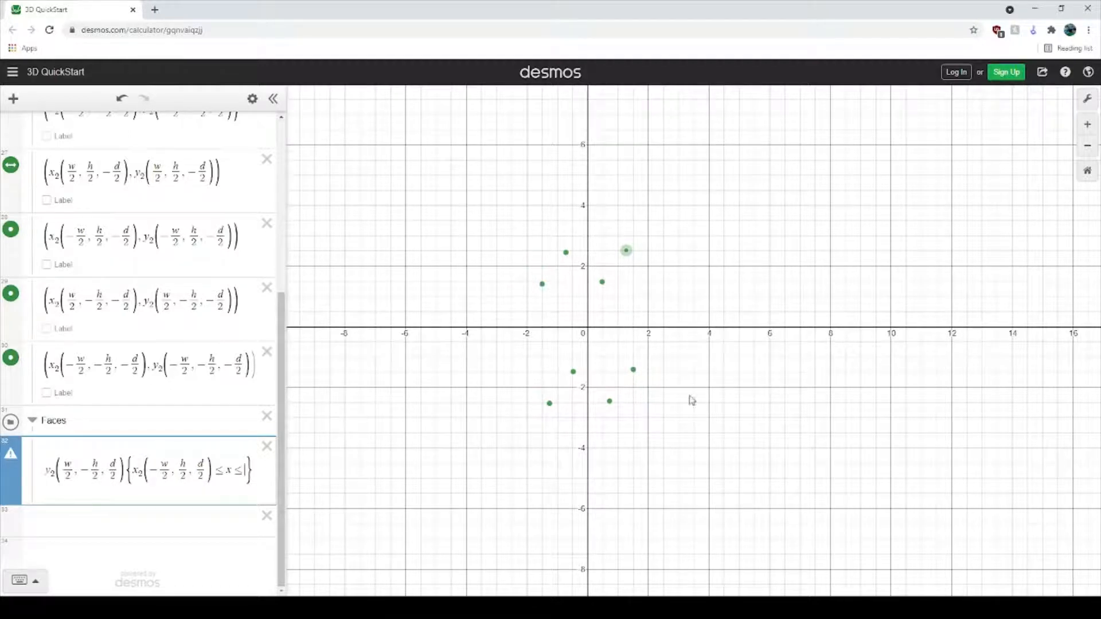
pyautogui.write('x_2(-w/2,h/2,d/2)')
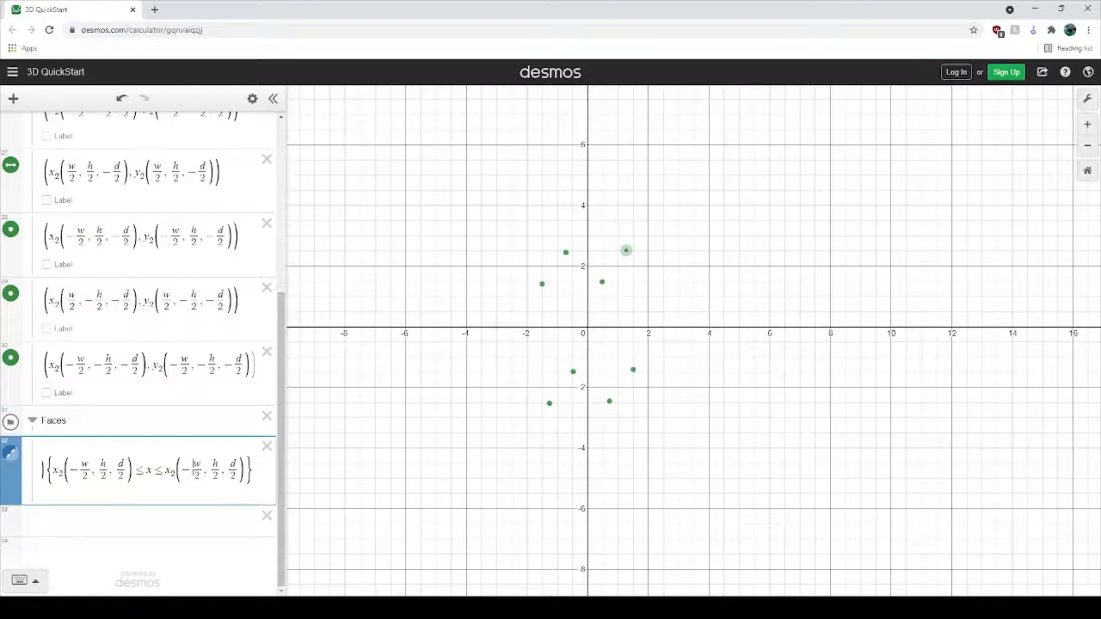
pyautogui.press('BackSpace')
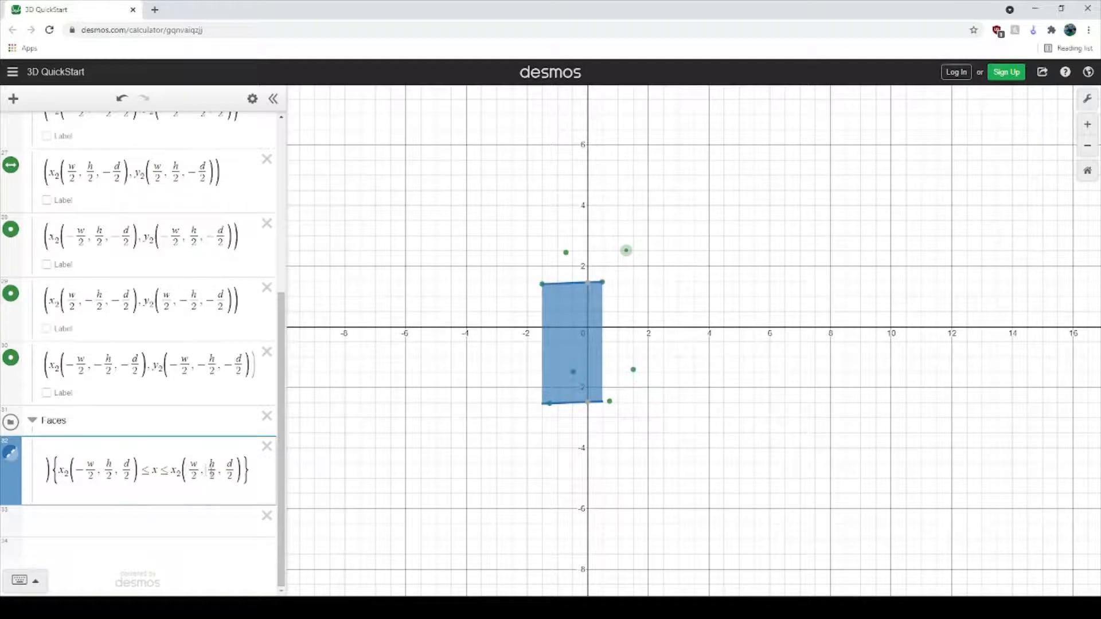
pyautogui.write('-')
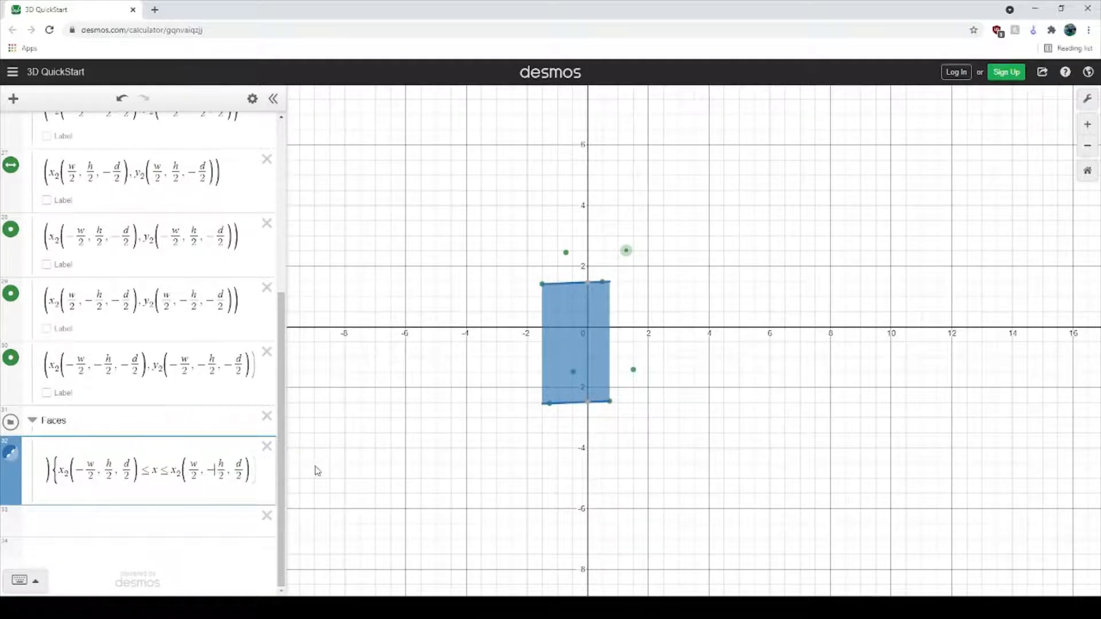
pyautogui.click(585, 517)
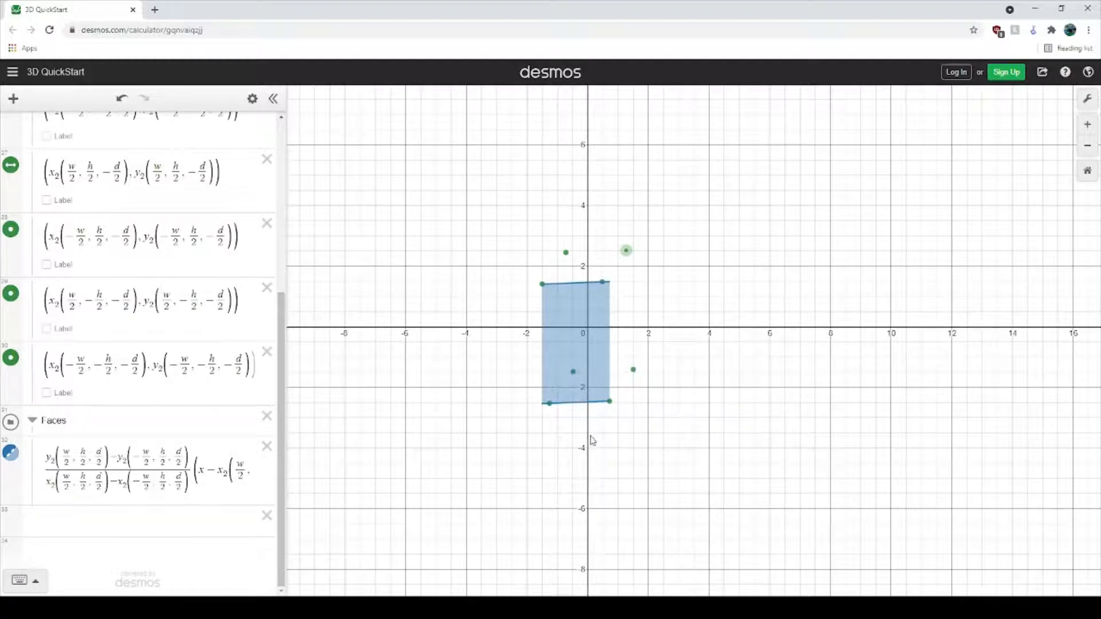
# Compare the shaded face's lower corner point on the graph with the x restriction at the end of the inequality.
pyautogui.click(550, 404)
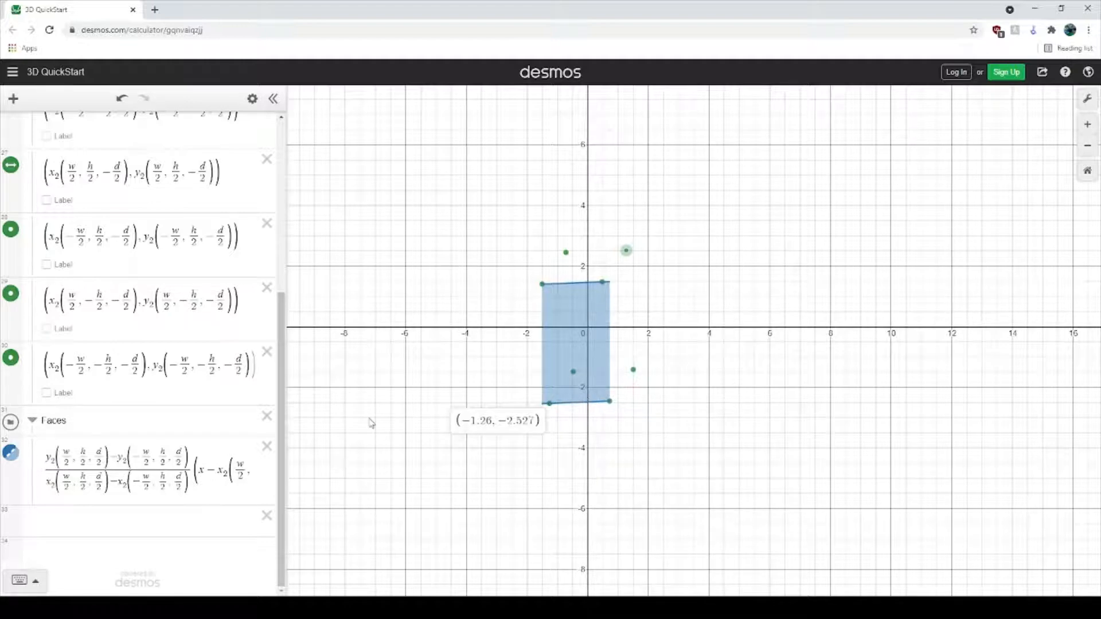
pyautogui.moveTo(130, 469); pyautogui.dragTo(391, 494)
pyautogui.click(133, 469)
pyautogui.moveTo(147, 472); pyautogui.dragTo(394, 523)
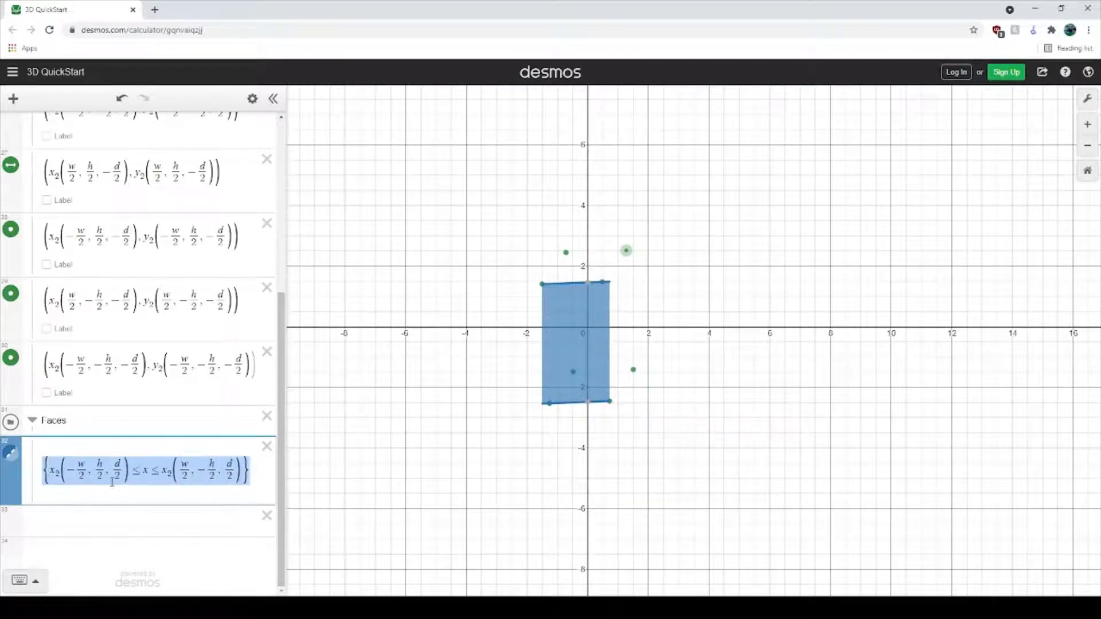
pyautogui.moveTo(86, 482); pyautogui.dragTo(41, 483)
pyautogui.click(135, 482)
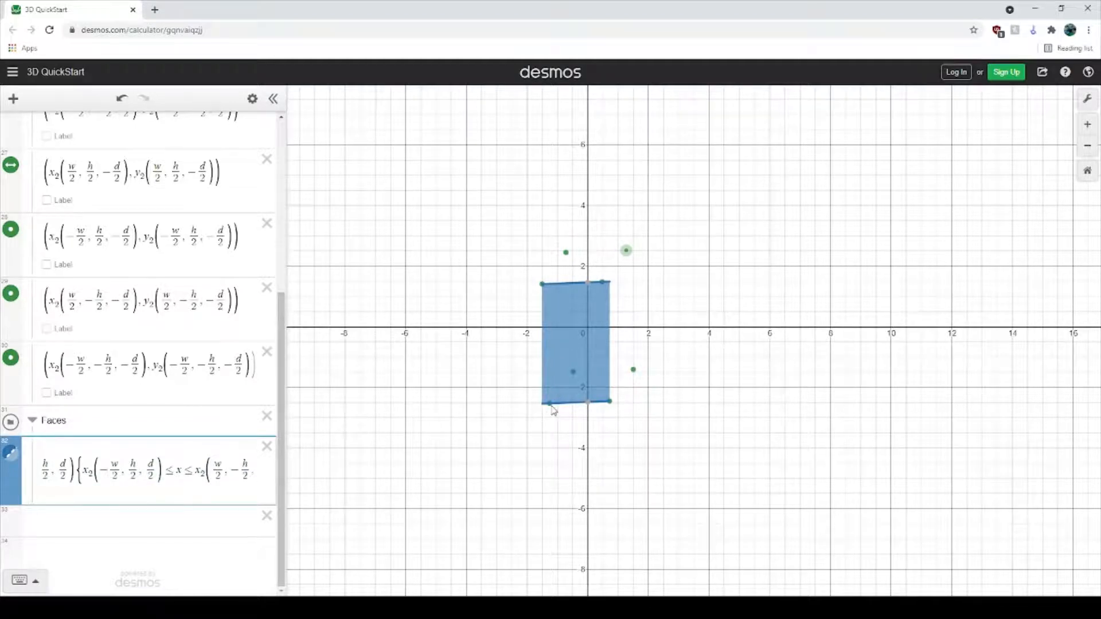
# Change the lower x bound of the face restriction to x_2(-w/2, -h/2, d/2).
pyautogui.press('Right')
pyautogui.press('Right')
pyautogui.press('Right')
pyautogui.press('Right')
pyautogui.press('Right')
pyautogui.press('Right')
pyautogui.press('Right')
pyautogui.press('Right')
pyautogui.press('Right')
pyautogui.write('-')
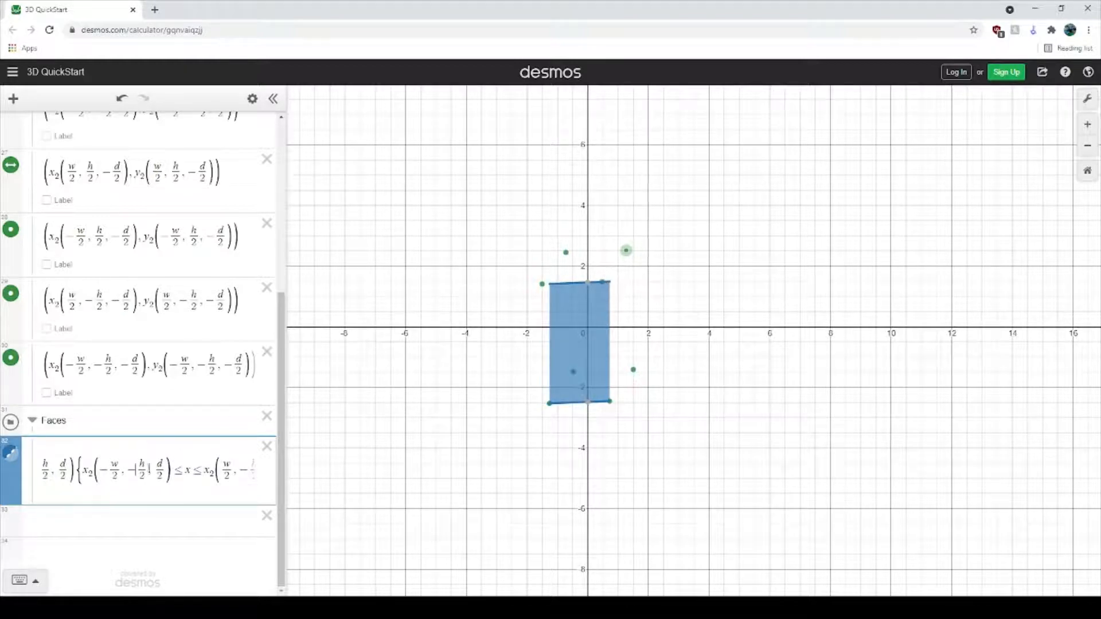
# Change the upper x bound of the face restriction to x_2(w/2, h/2, d/2).
pyautogui.moveTo(148, 471); pyautogui.dragTo(604, 486)
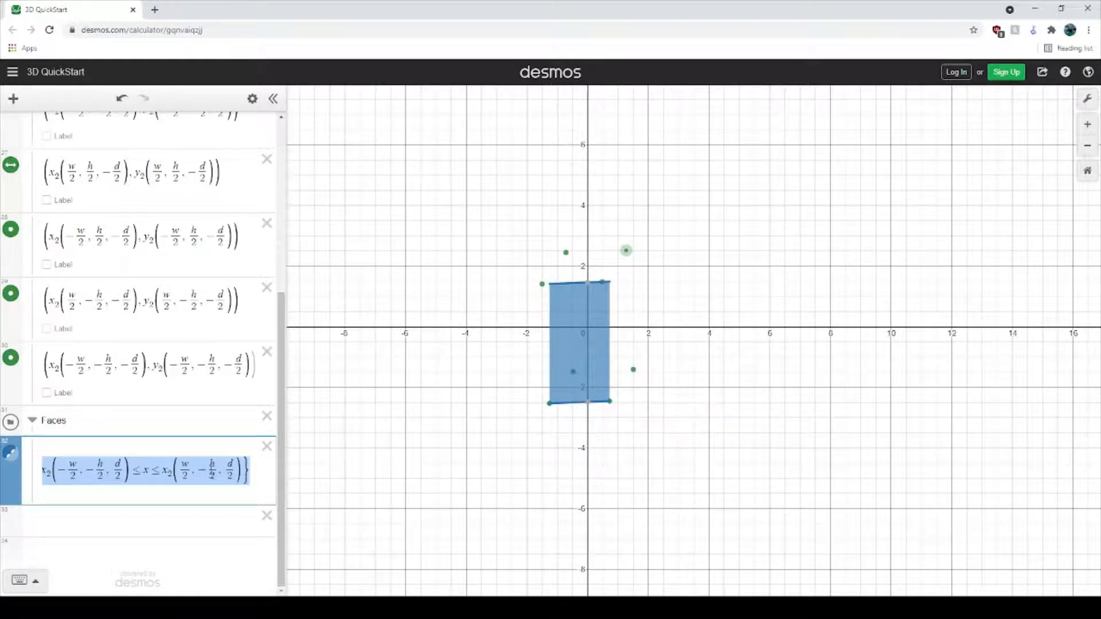
pyautogui.click(211, 471)
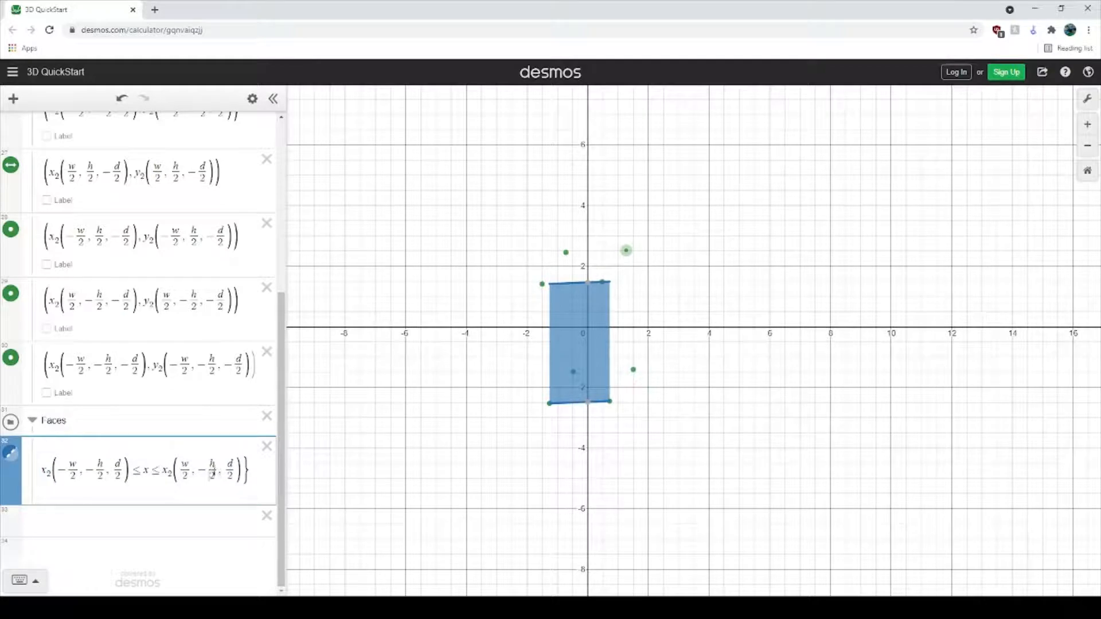
pyautogui.press('BackSpace')
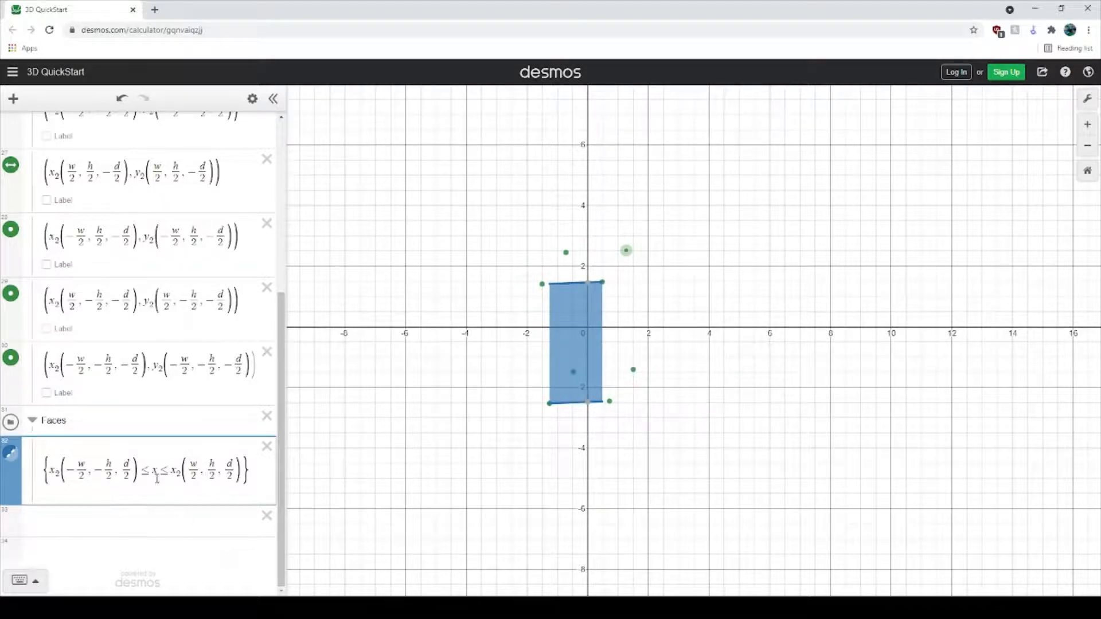
# Review the face's x restriction, the coordinates of its two left corner points and the second point's definition in the Points folder.
pyautogui.moveTo(242, 471); pyautogui.dragTo(63, 477)
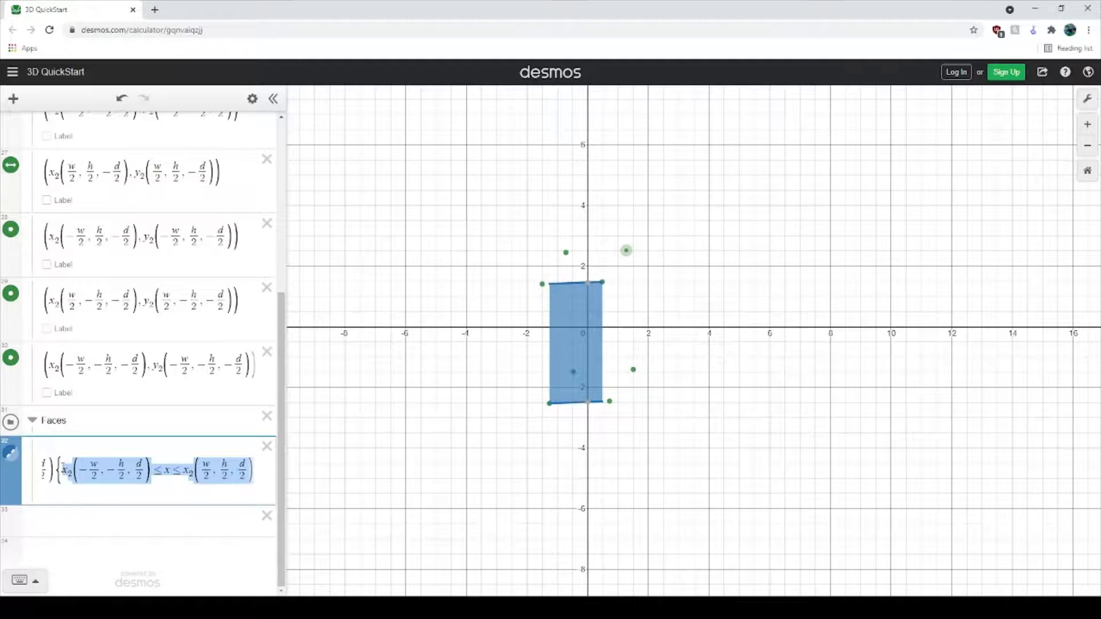
pyautogui.click(117, 478)
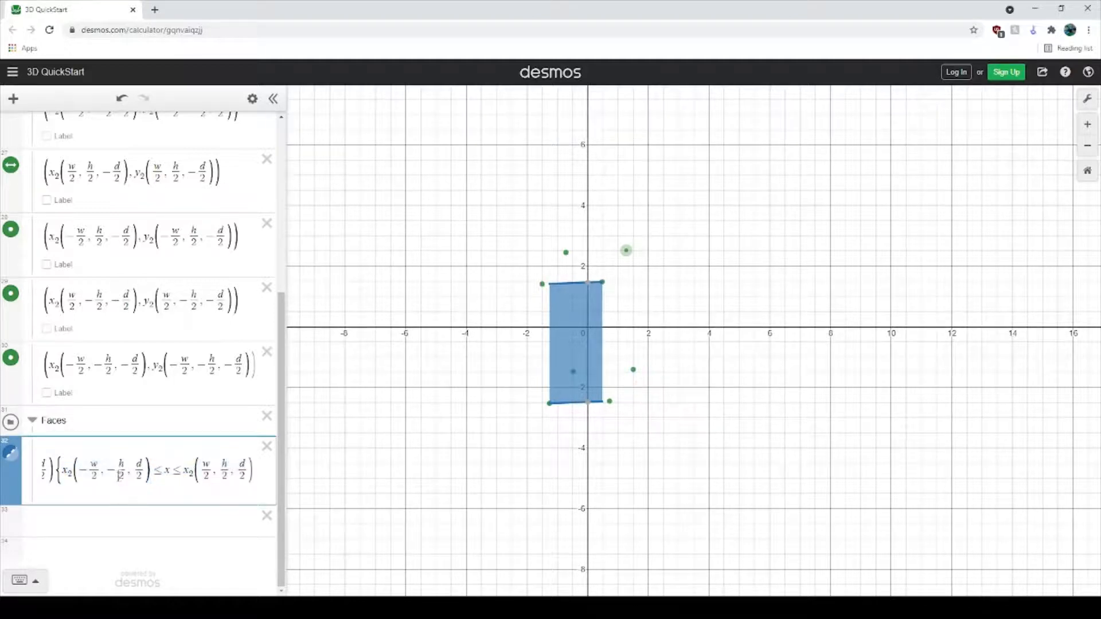
pyautogui.moveTo(118, 476); pyautogui.dragTo(53, 476)
pyautogui.click(124, 477)
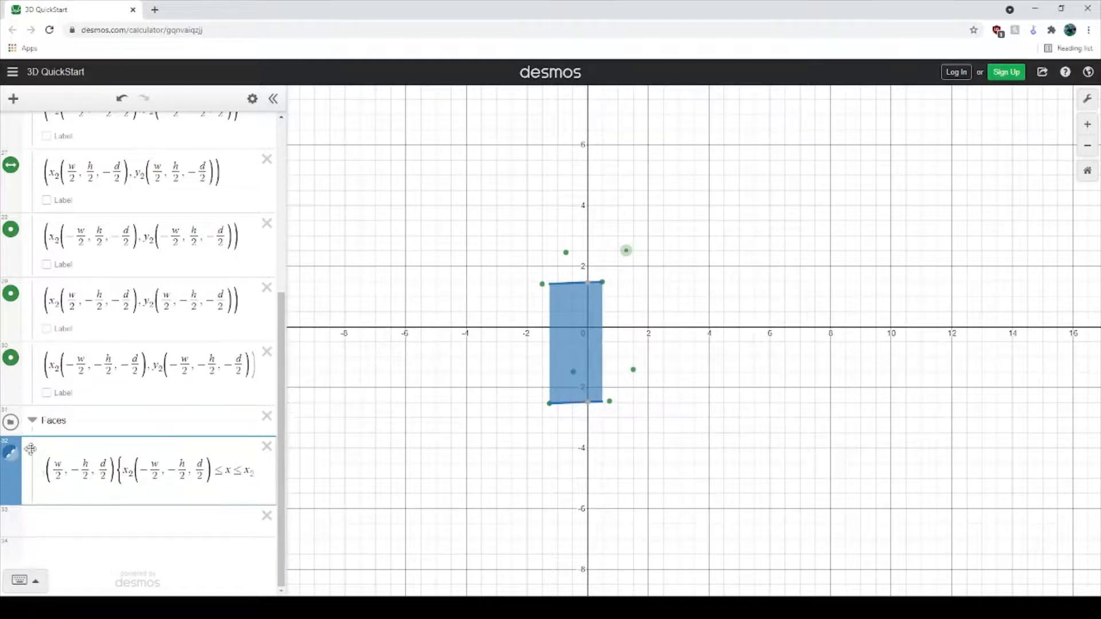
pyautogui.moveTo(100, 478); pyautogui.dragTo(110, 476)
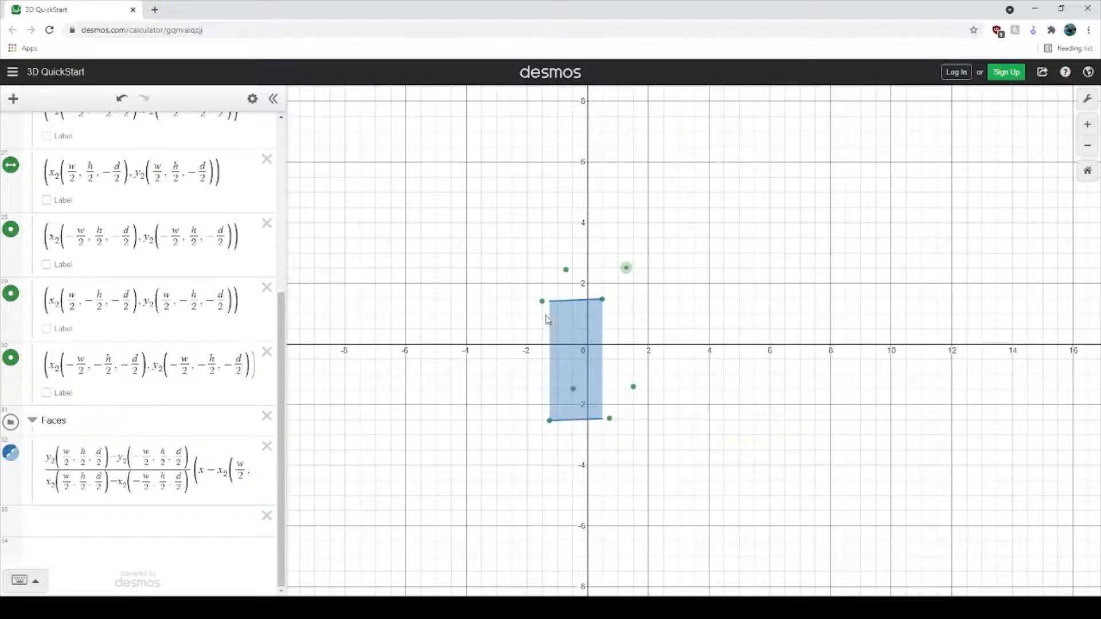
pyautogui.click(543, 301)
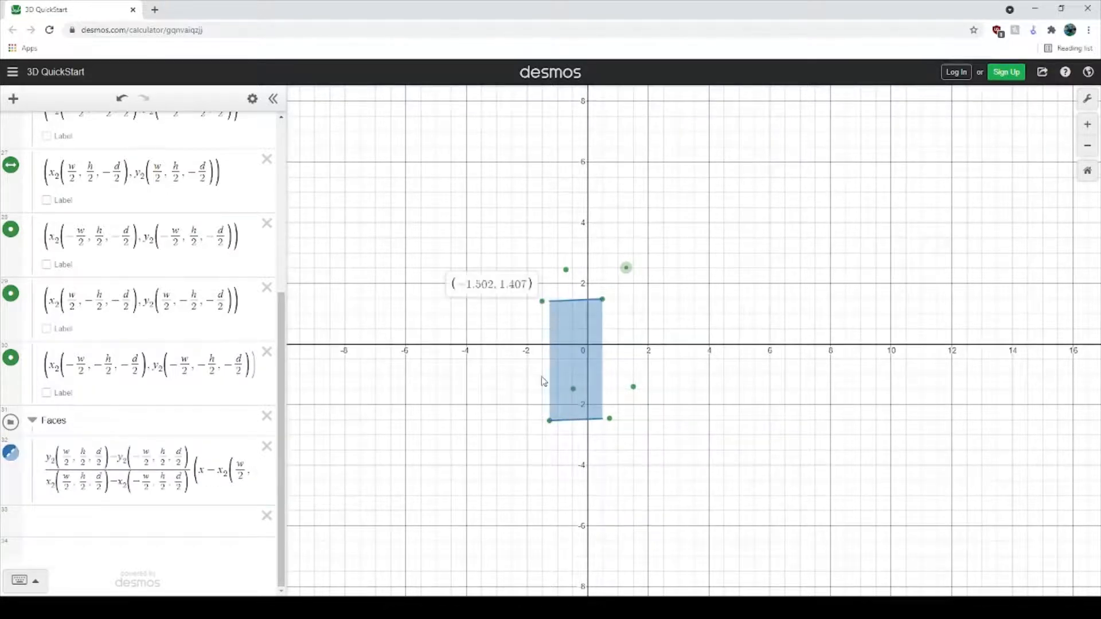
pyautogui.click(550, 422)
pyautogui.scroll(5, 123, 423)
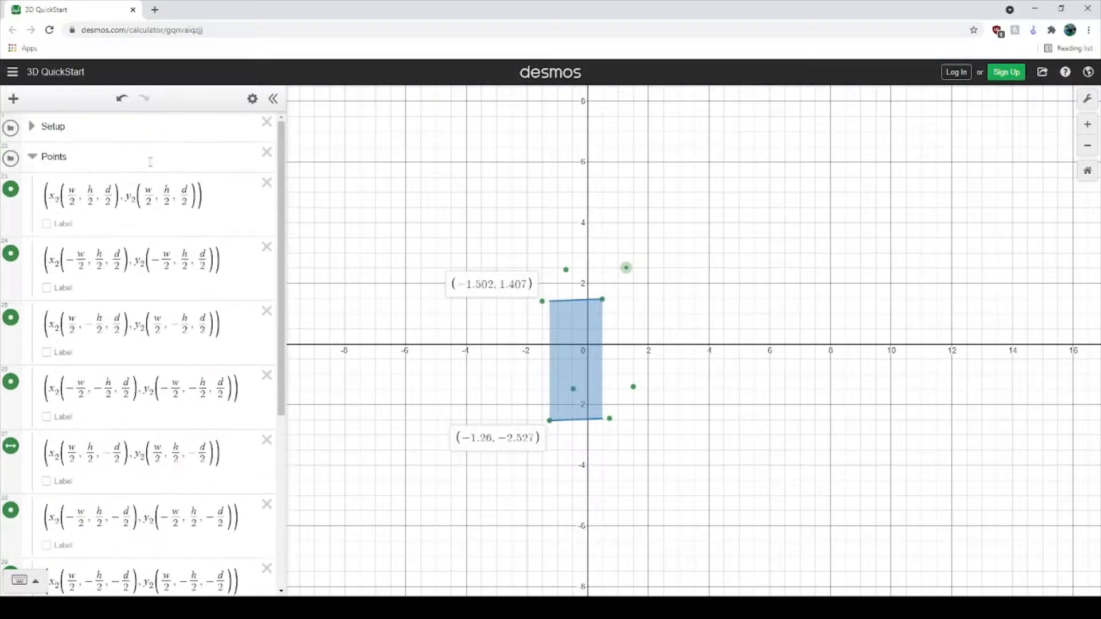
pyautogui.click(230, 261)
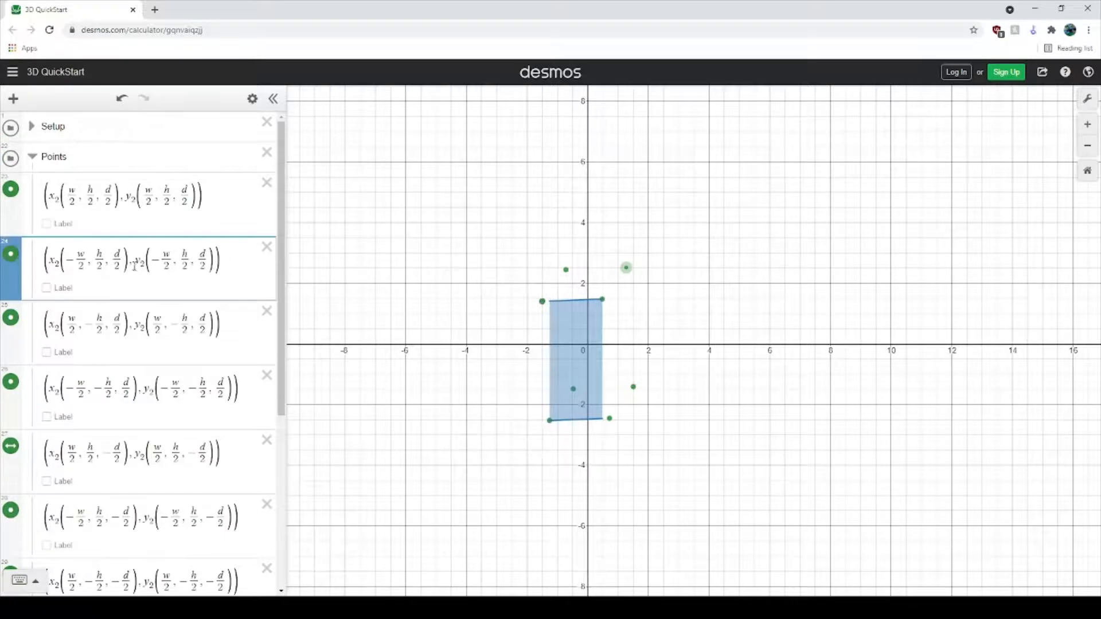
pyautogui.scroll(-5, 115, 380)
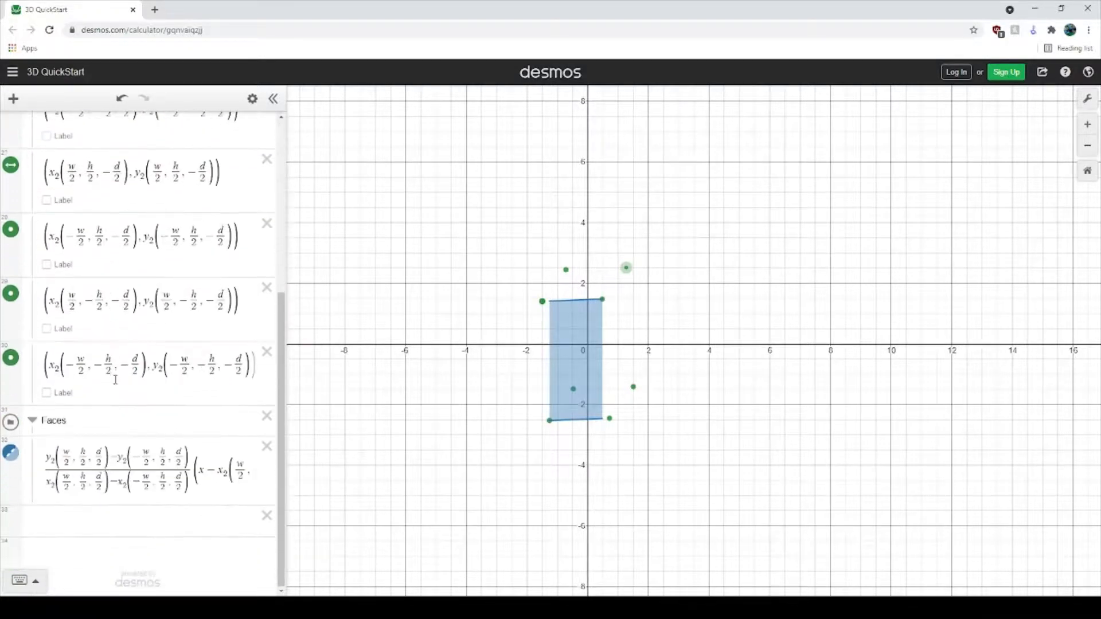
pyautogui.click(66, 519)
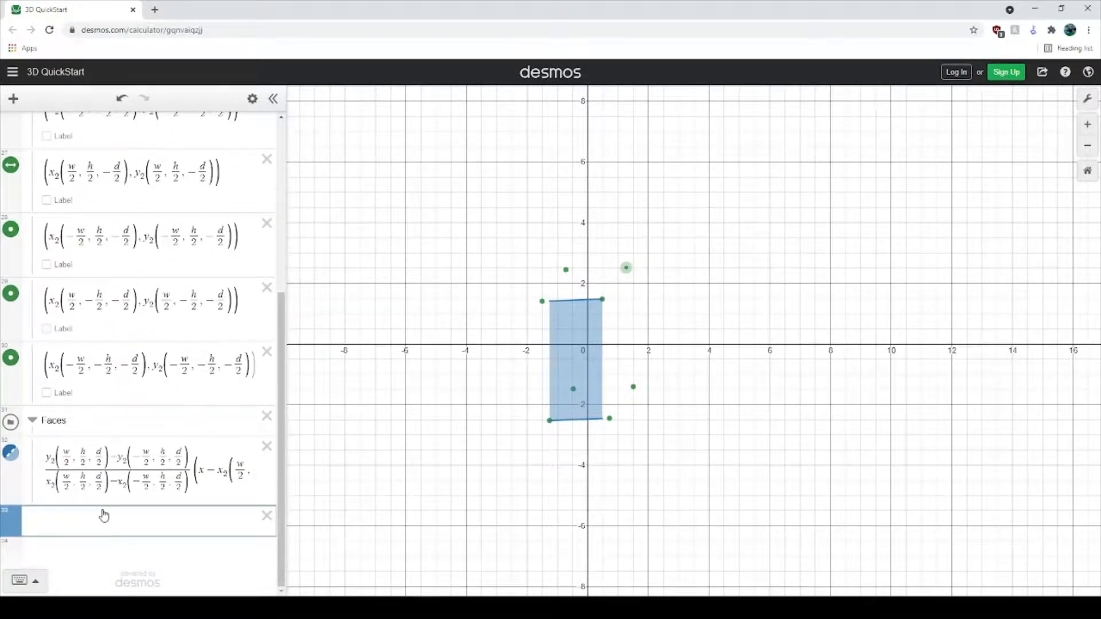
pyautogui.write('y')
pyautogui.press('BackSpace')
pyautogui.press('BackSpace')
pyautogui.press('BackSpace')
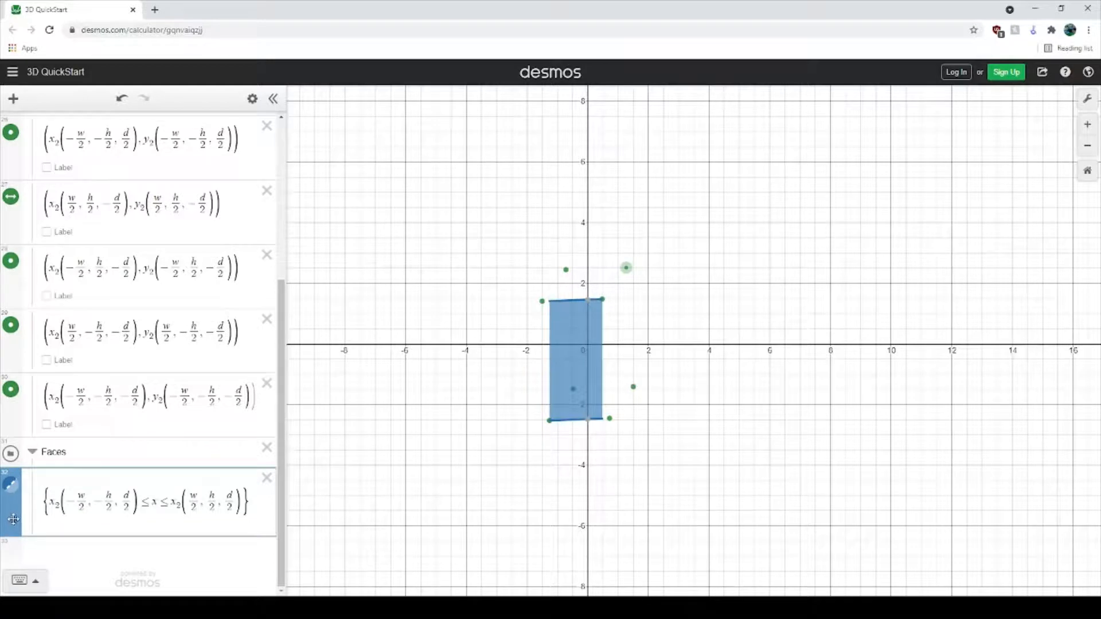
pyautogui.hotkey('ctrl', 'z')
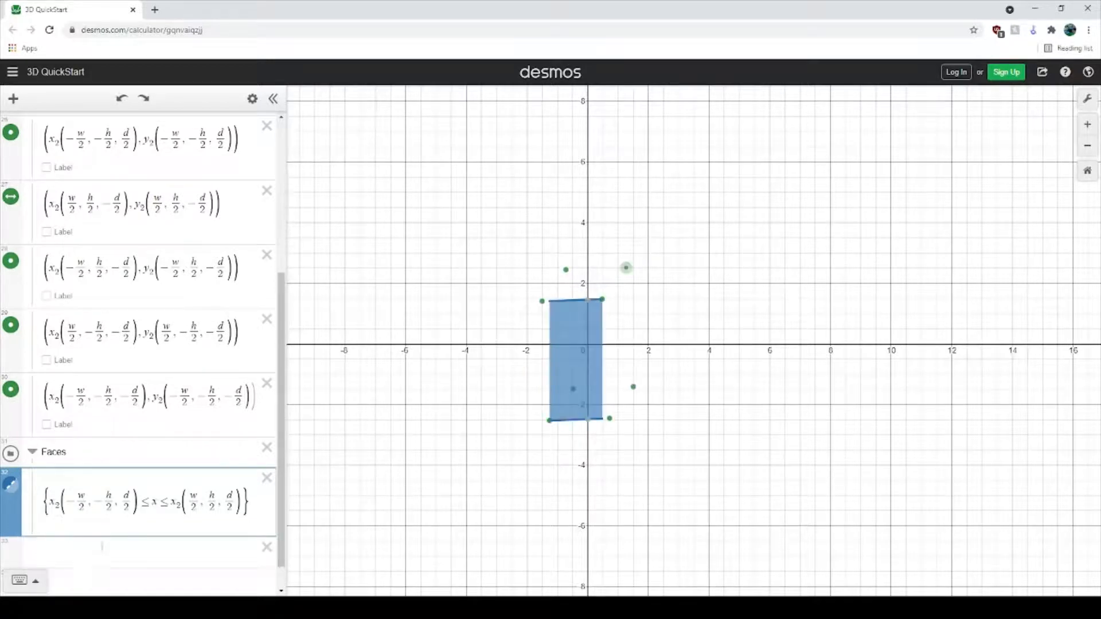
# Move the empty expression row into the Faces folder, directly below the face inequality.
pyautogui.scroll(-1, 102, 546)
pyautogui.click(104, 520)
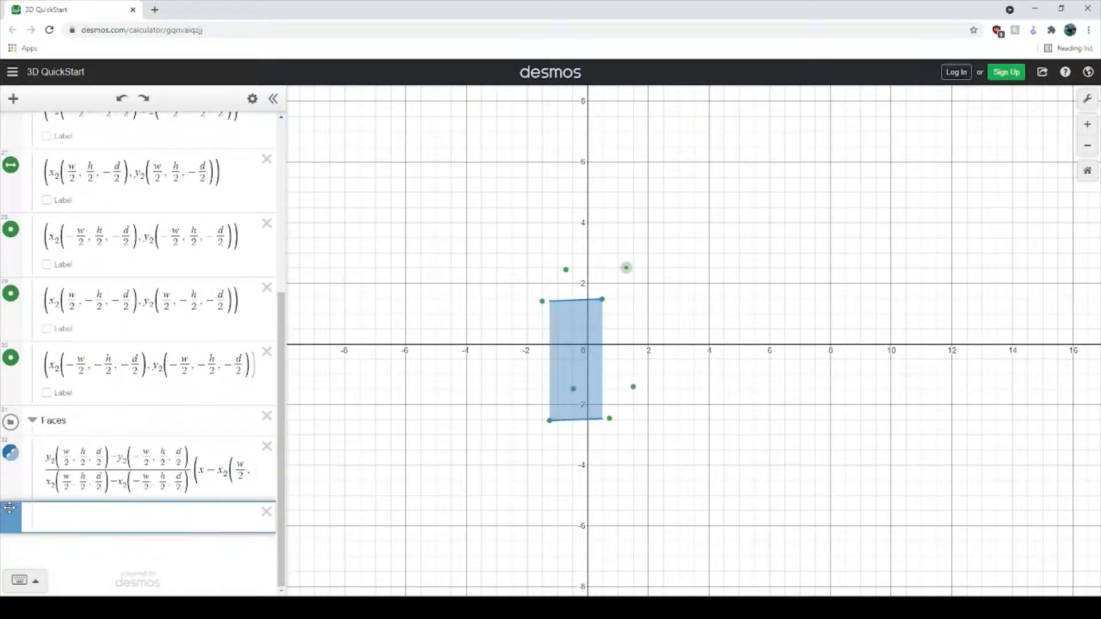
pyautogui.moveTo(9, 508); pyautogui.dragTo(9, 509)
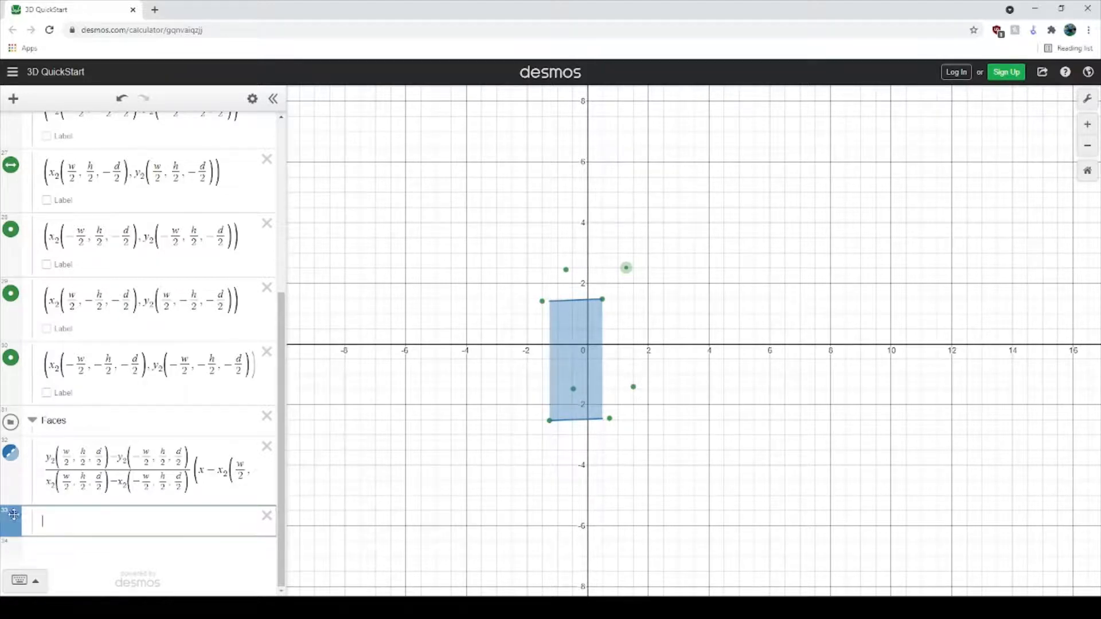
pyautogui.moveTo(13, 522)
pyautogui.mouseDown()
pyautogui.moveTo(14, 544)
pyautogui.moveTo(9, 510)
pyautogui.moveTo(11, 520)
pyautogui.mouseUp()
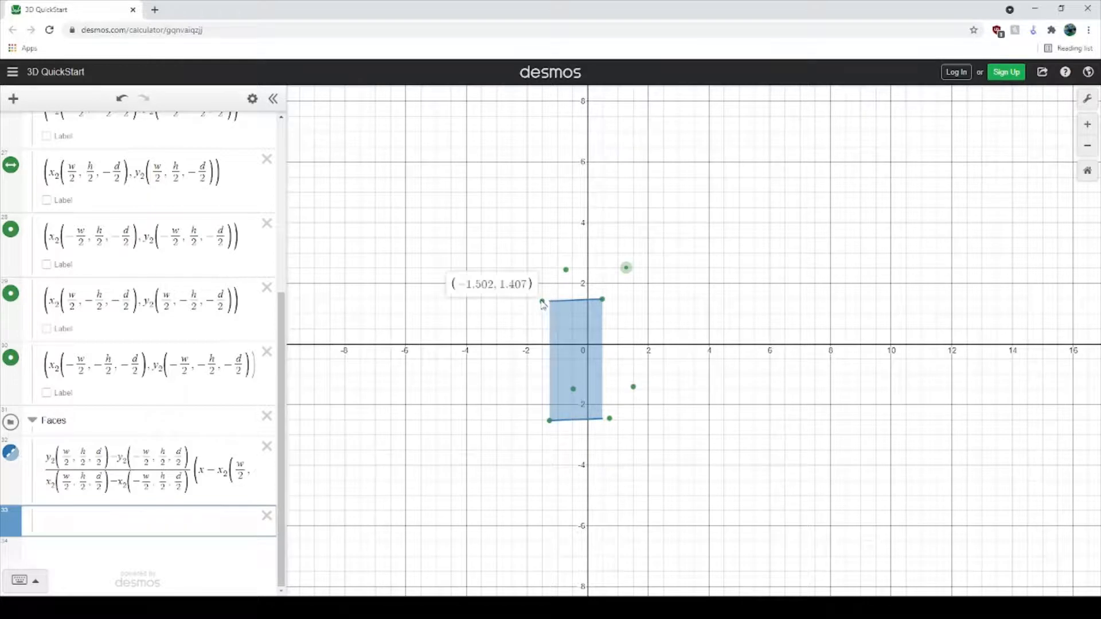
# Copy the y-coordinate y_2(-w/2, h/2, d/2) from the second point in the Points folder, matching the face's upper-left corner.
pyautogui.click(547, 422)
pyautogui.scroll(5, 206, 457)
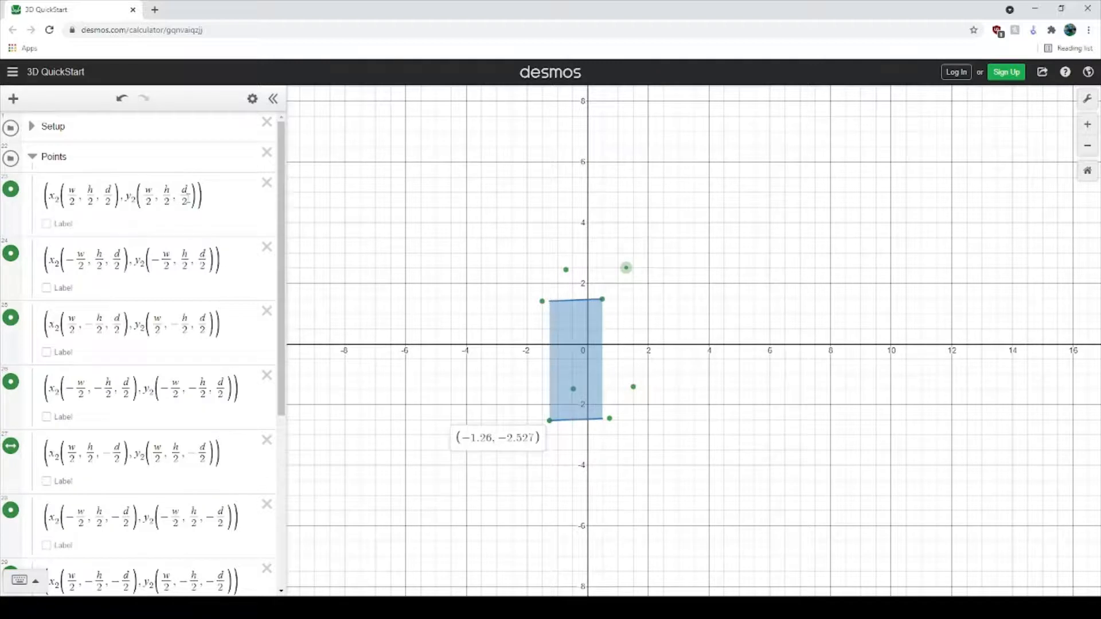
pyautogui.moveTo(197, 199); pyautogui.dragTo(128, 202)
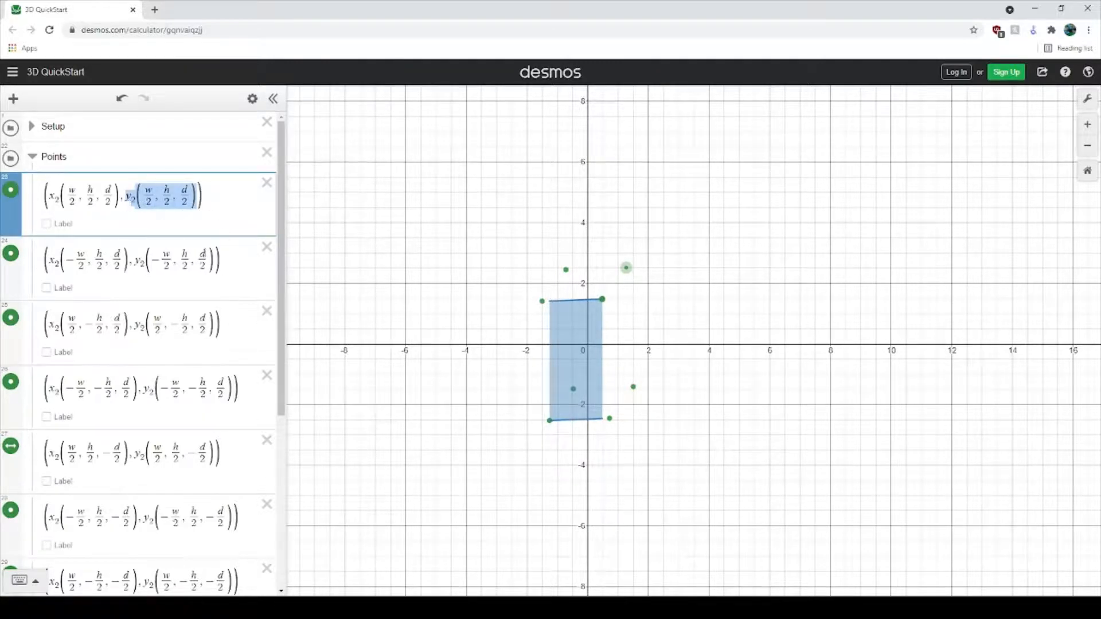
pyautogui.click(216, 260)
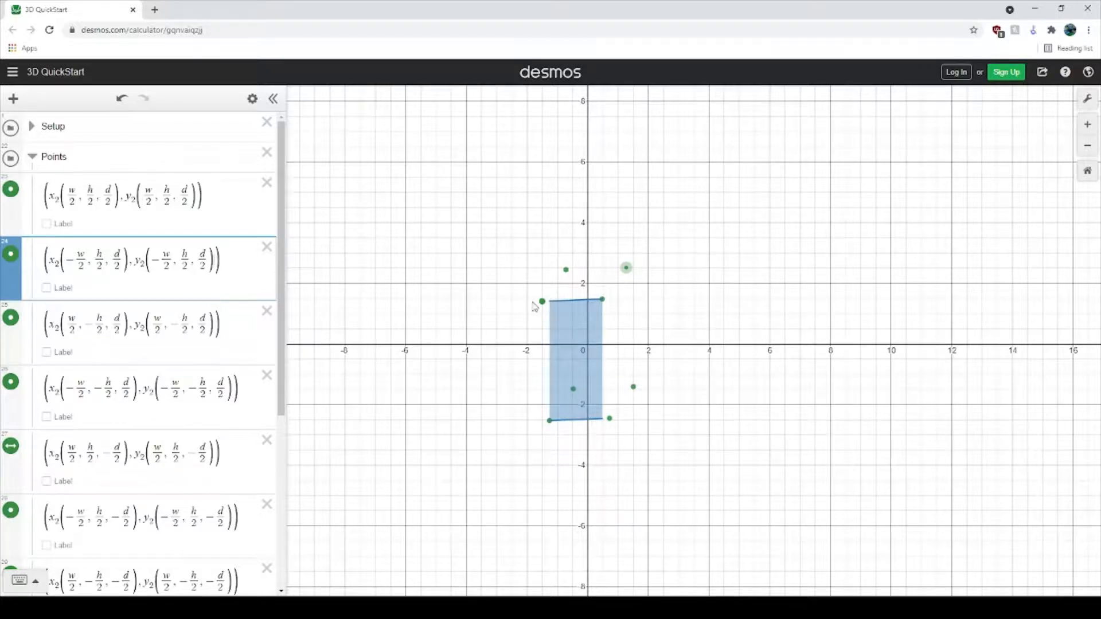
pyautogui.moveTo(219, 269); pyautogui.dragTo(130, 283)
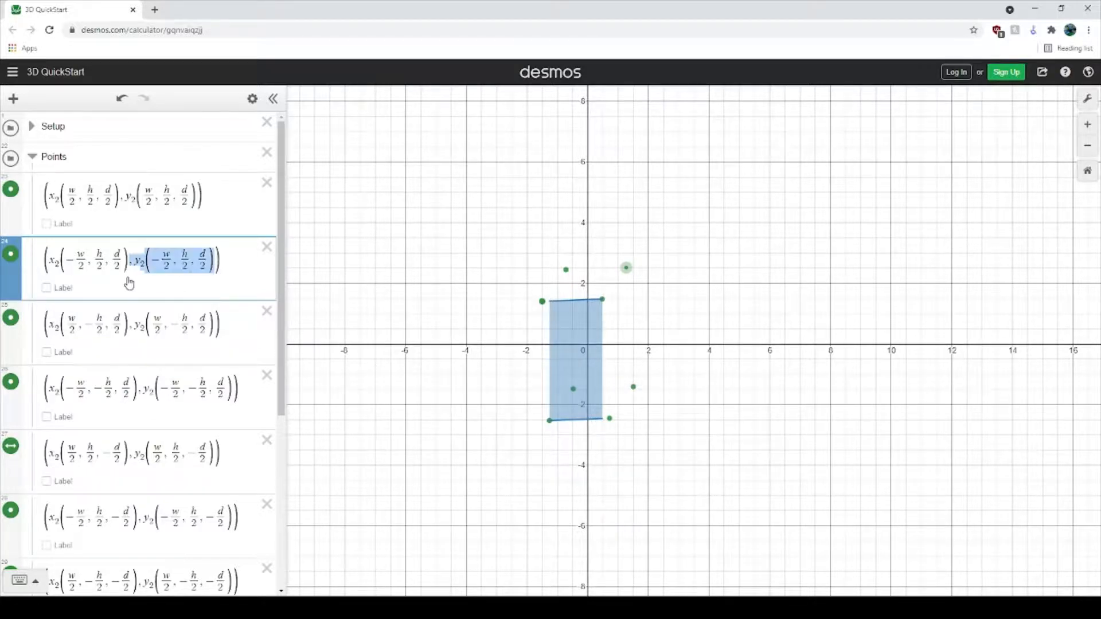
pyautogui.scroll(-5, 139, 288)
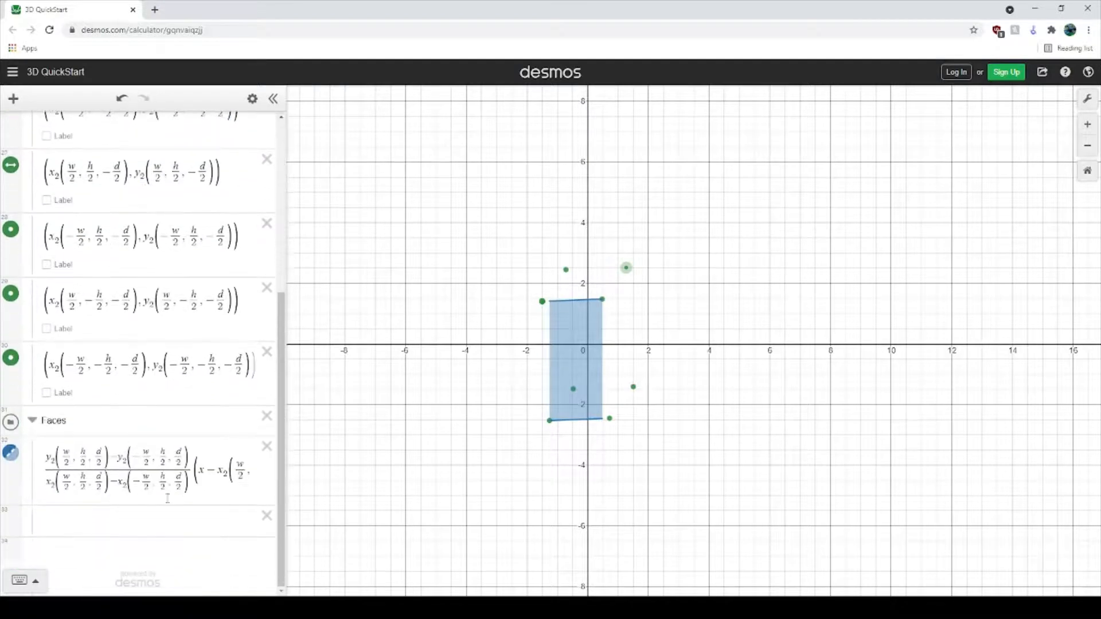
# Enter y = y_2(-w/2, h/2, d/2) - y_2(-w/2, -h/2, d/2) in the empty row of the Faces folder.
pyautogui.click(158, 519)
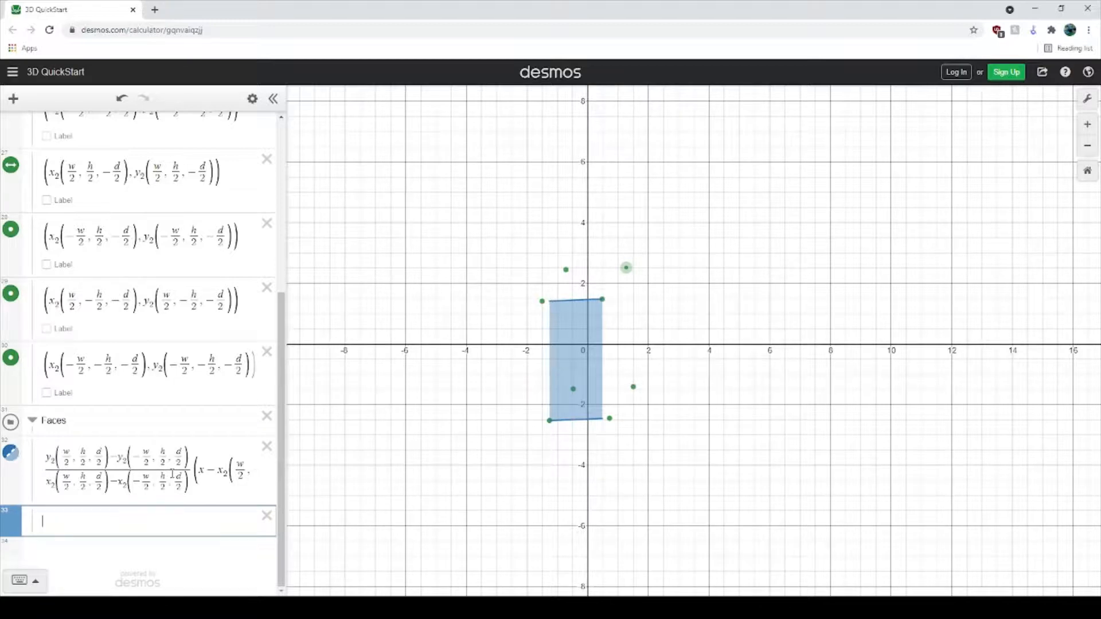
pyautogui.write('y=')
pyautogui.write('y_2(-w/2,h/2,d/2)')
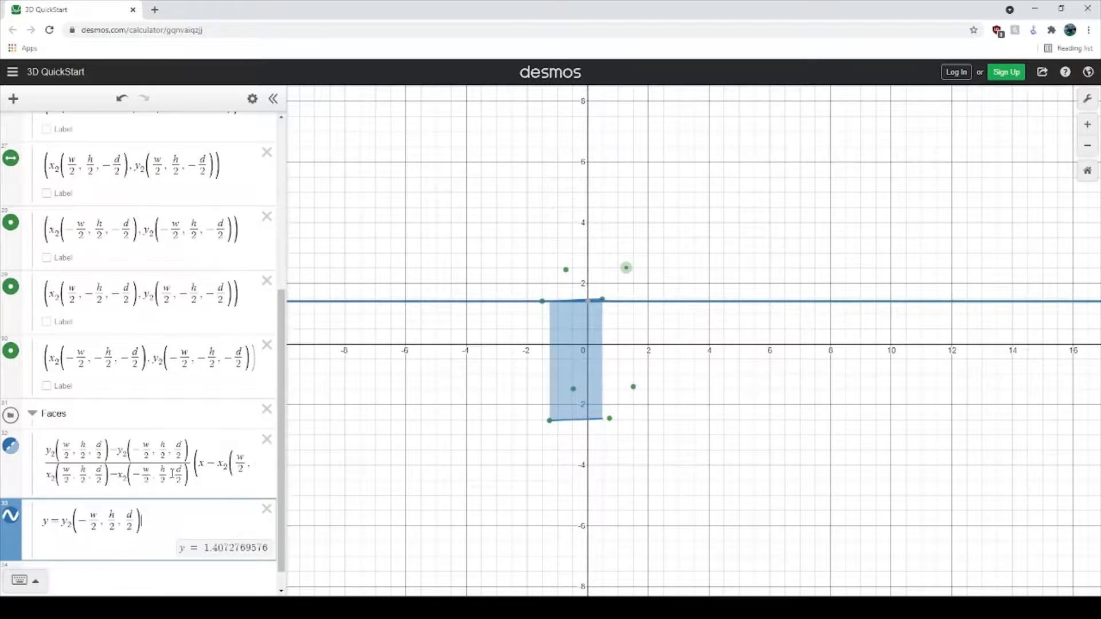
pyautogui.write('-')
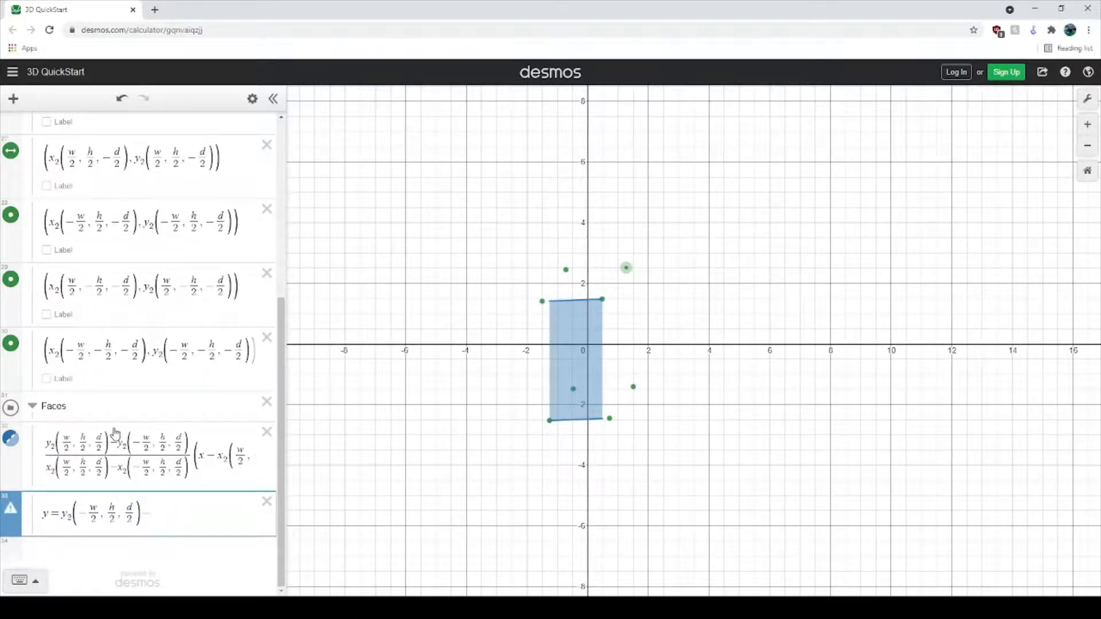
pyautogui.write('y2(−w/2,h/2,d/2)')
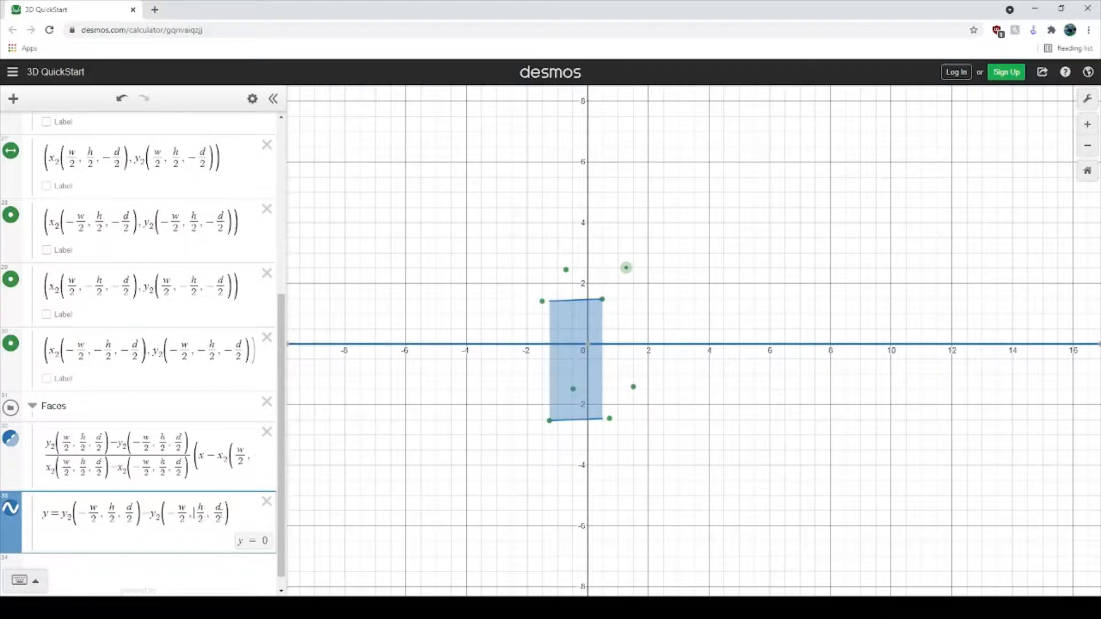
pyautogui.write('-')
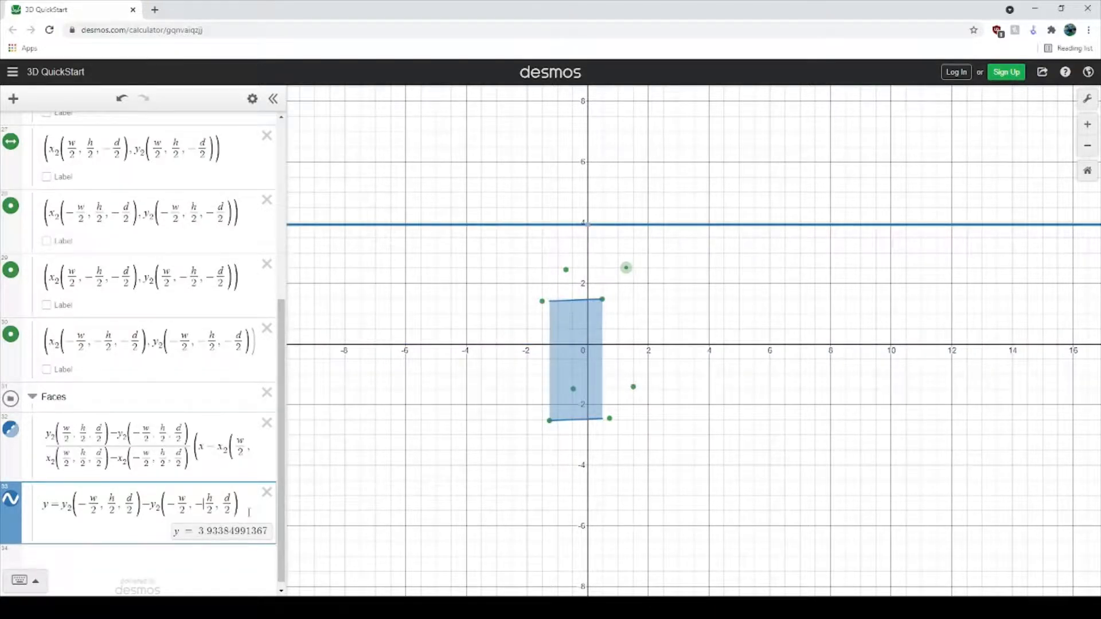
# Copy the whole y_2 difference from the right-hand side of the new line equation.
pyautogui.hotkey('shift', 'Left')
pyautogui.hotkey('shift', 'Left')
pyautogui.hotkey('shift', 'Left')
pyautogui.hotkey('shift', 'Left')
pyautogui.hotkey('shift', 'Left')
pyautogui.hotkey('shift', 'Left')
pyautogui.hotkey('shift', 'Left')
pyautogui.hotkey('ctrl', 'c')
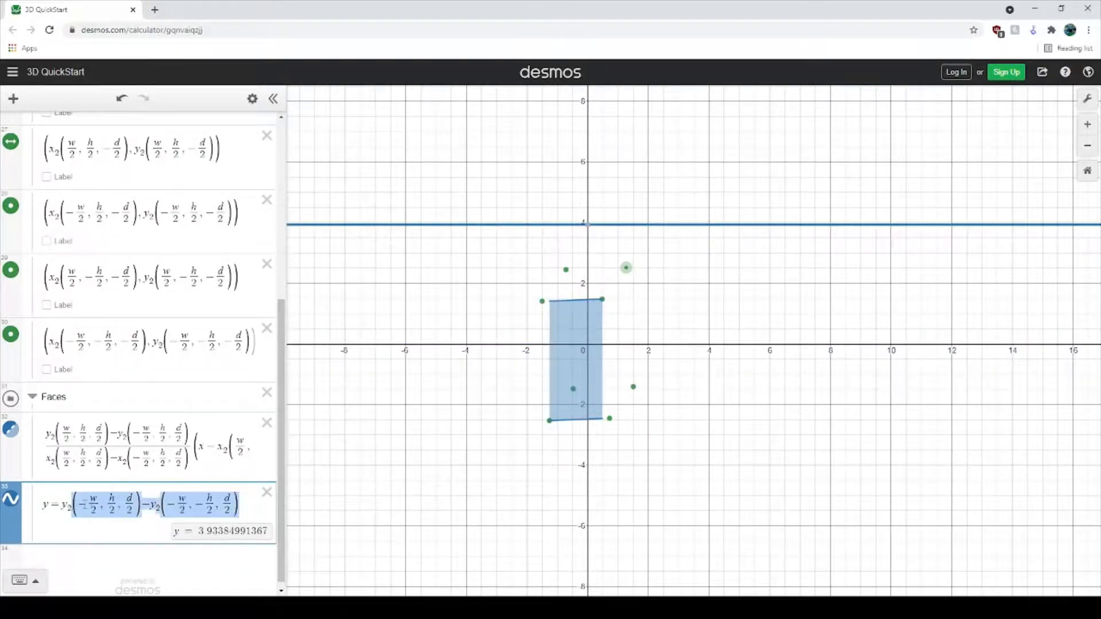
pyautogui.click(257, 507)
pyautogui.press('Return')
pyautogui.hotkey('ctrl', 'v')
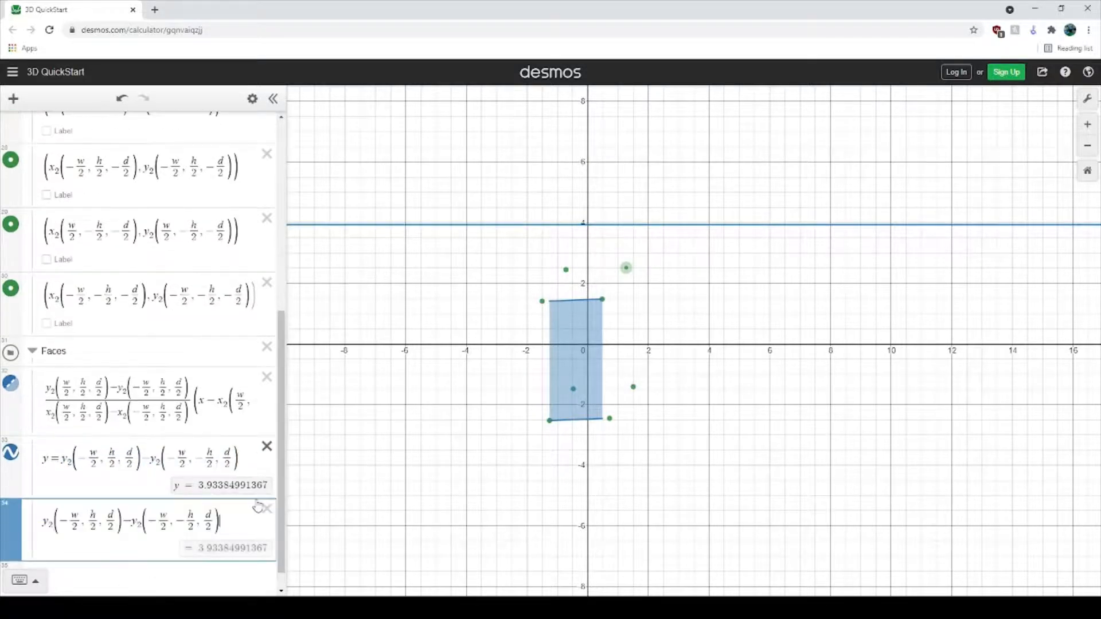
pyautogui.hotkey('ctrl', 'z')
# Turn the y_2 difference into a slope by dividing it by x_2(-w/2, h/2, d/2) - x_2(-w/2, -h/2, d/2).
pyautogui.moveTo(246, 471); pyautogui.dragTo(59, 477)
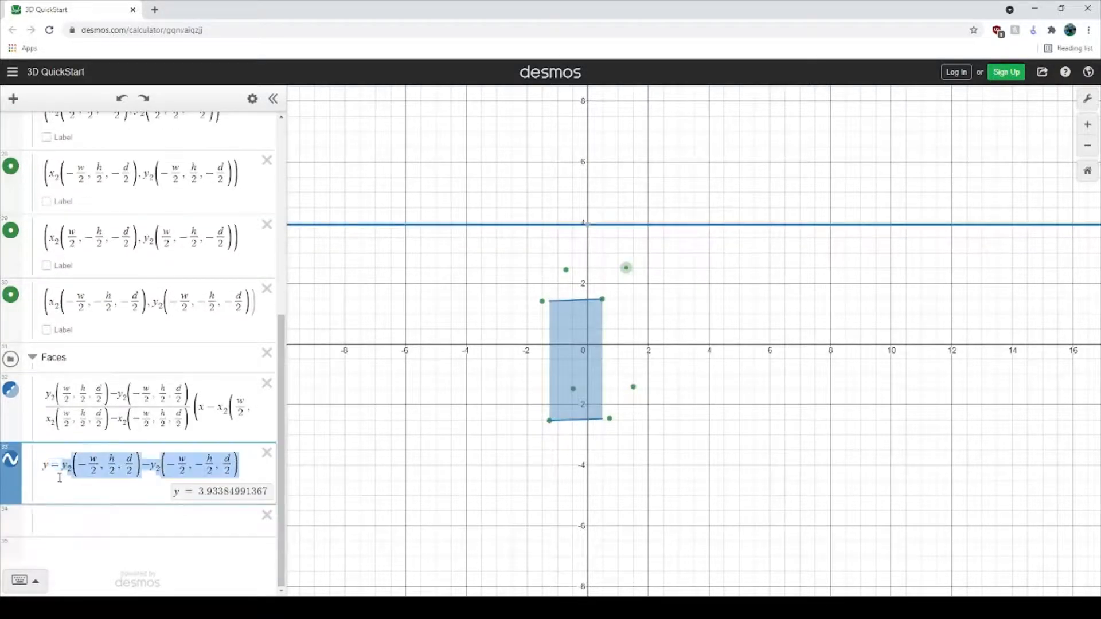
pyautogui.write('/')
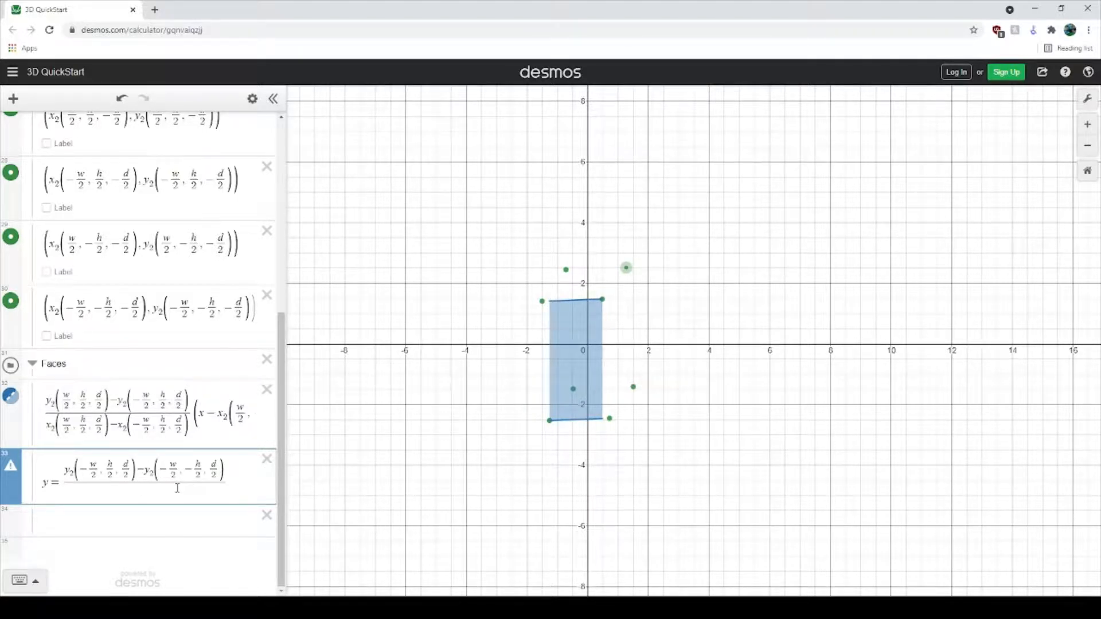
pyautogui.write('y_2(-w/2,h/2,d/2)-y_2(-w/2,-h/2,d/2)')
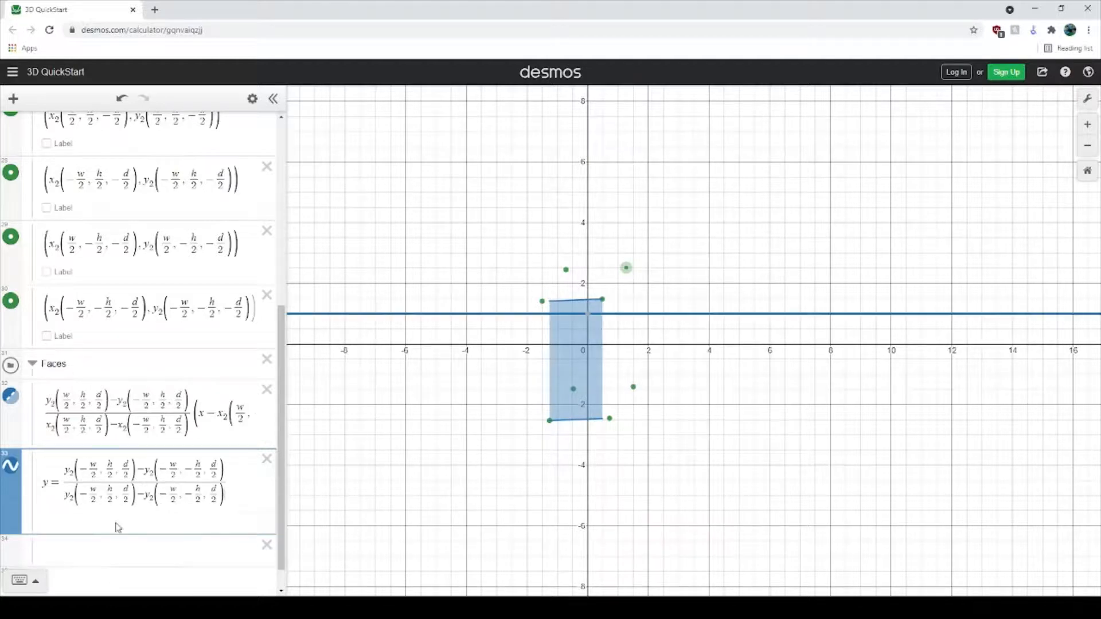
pyautogui.moveTo(67, 496); pyautogui.dragTo(69, 498)
pyautogui.write('x')
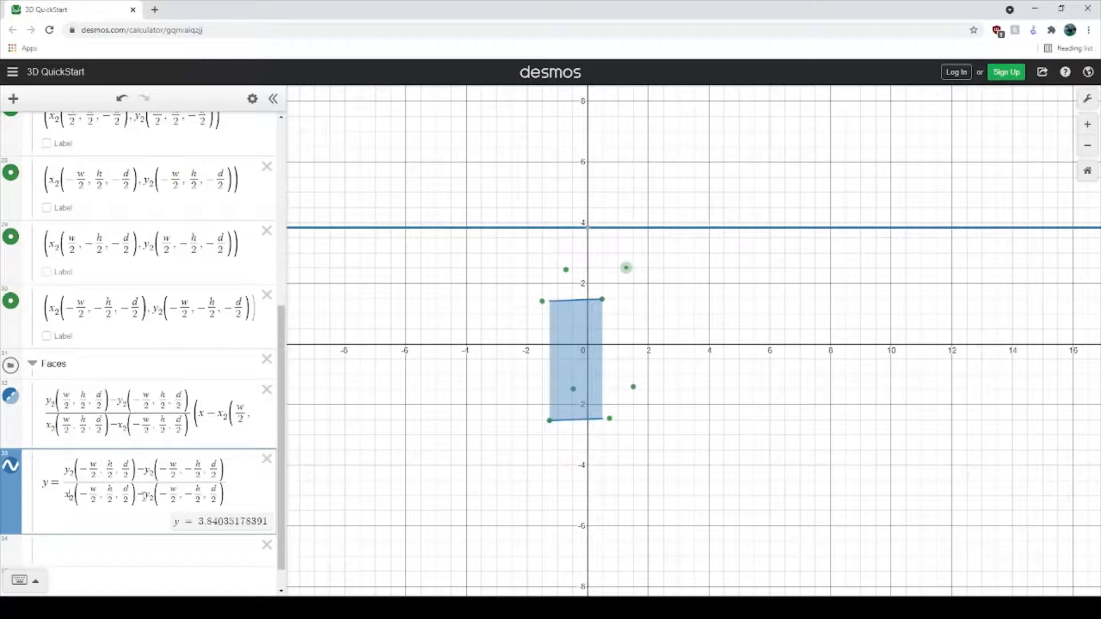
pyautogui.moveTo(143, 497); pyautogui.dragTo(148, 497)
pyautogui.write('x')
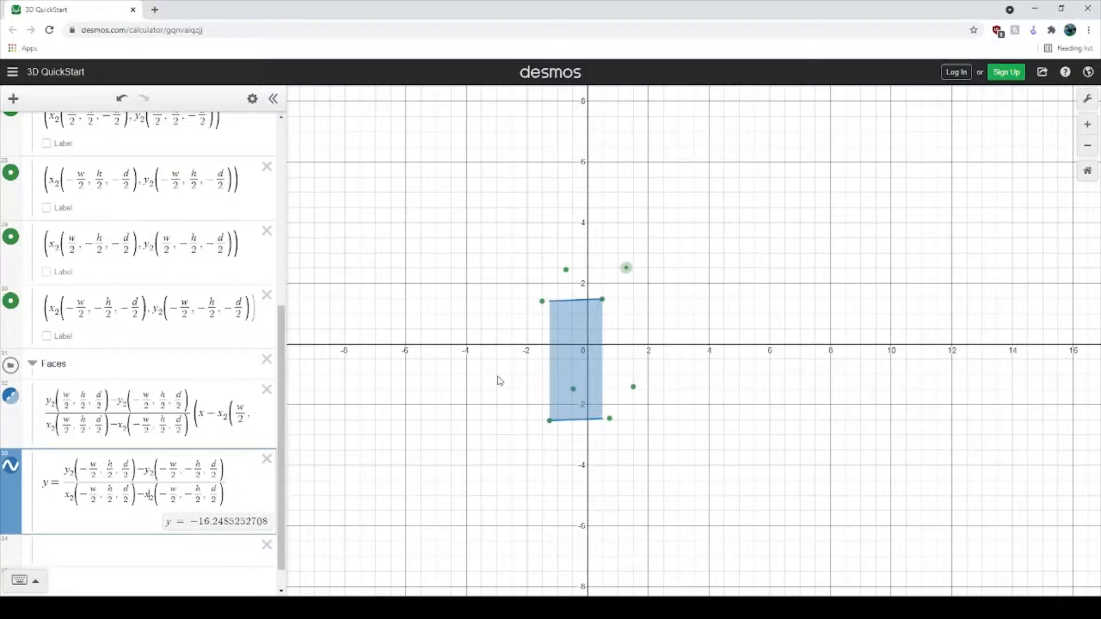
# Check the front corner points in the Points folder and multiply the new line's slope by (x - x_2(-w/2, h/2, d/2)).
pyautogui.scroll(5, 46, 287)
pyautogui.scroll(1, 53, 298)
pyautogui.click(110, 260)
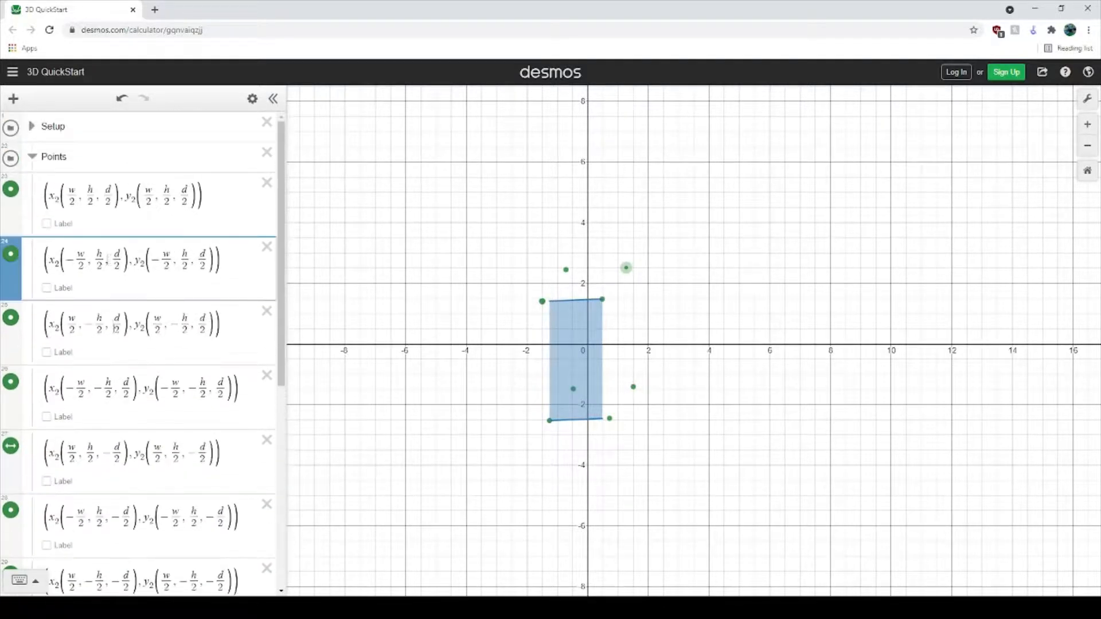
pyautogui.click(114, 326)
pyautogui.click(117, 390)
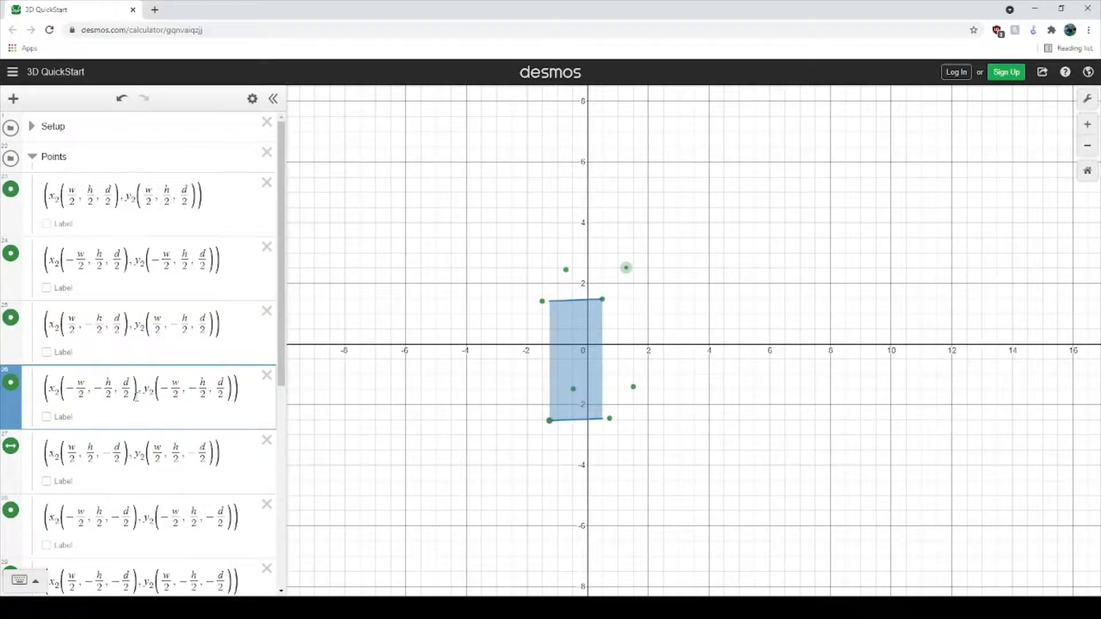
pyautogui.scroll(-6, 155, 453)
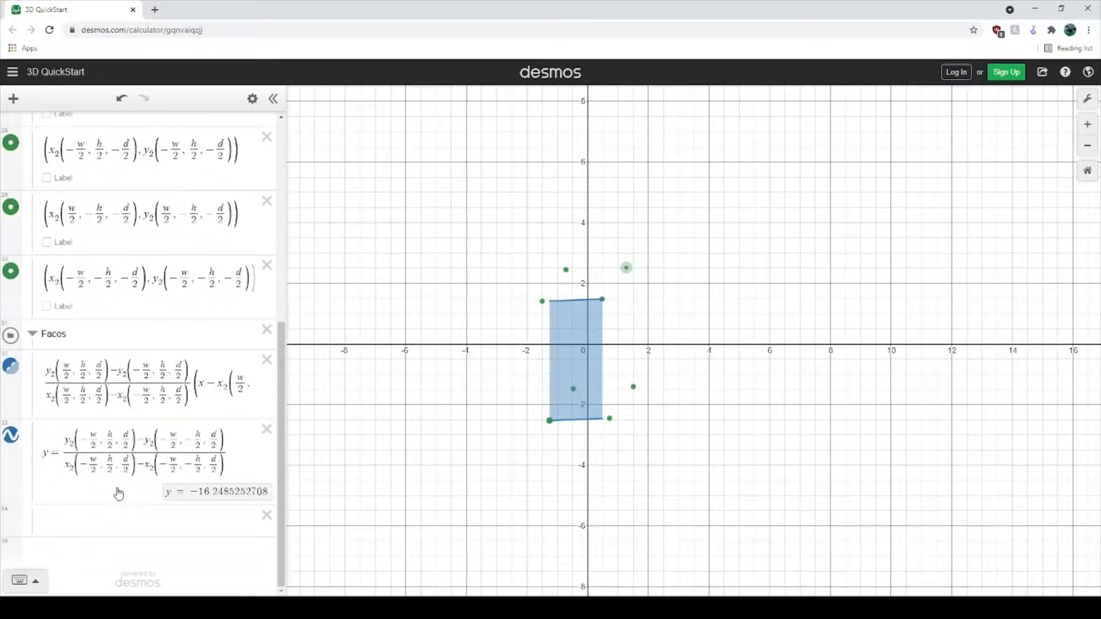
pyautogui.click(234, 453)
pyautogui.write('x')
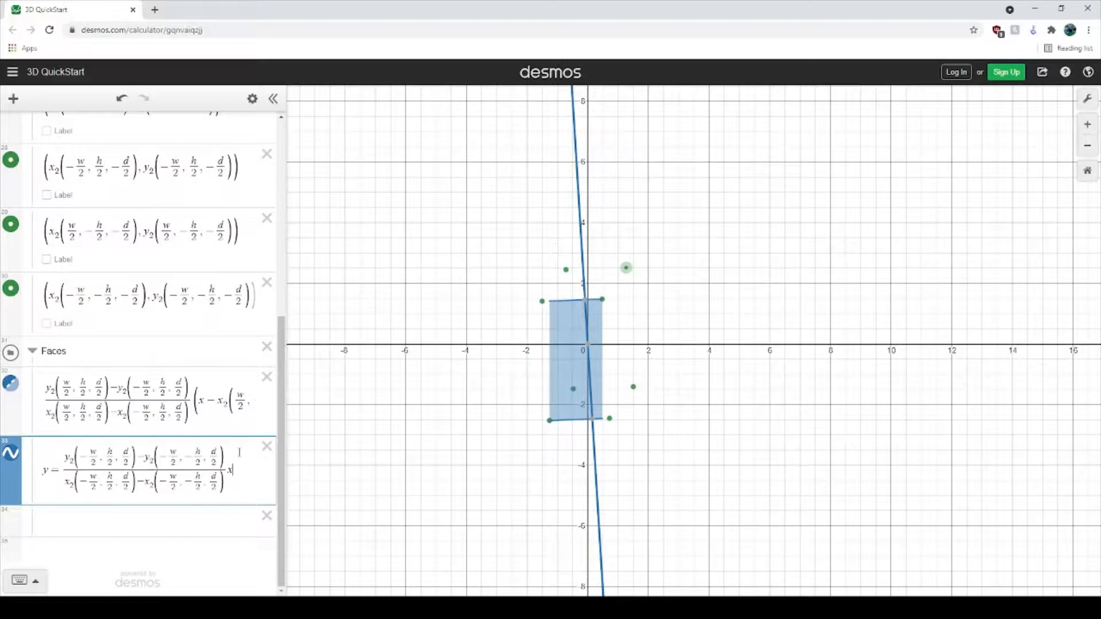
pyautogui.press('BackSpace')
pyautogui.write('(x -')
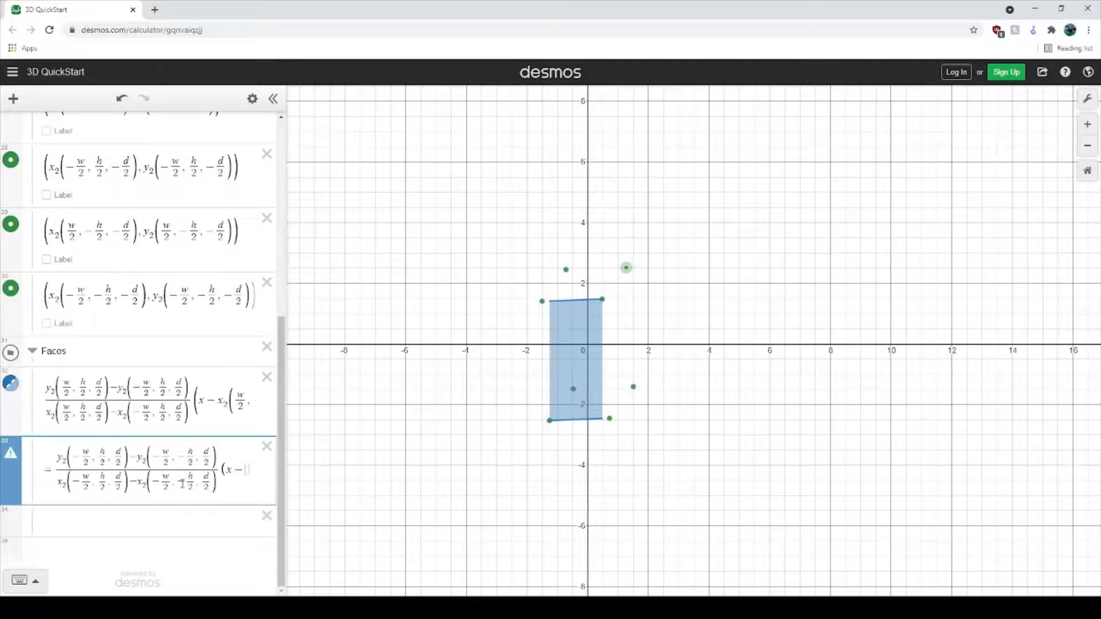
pyautogui.moveTo(130, 486); pyautogui.dragTo(59, 484)
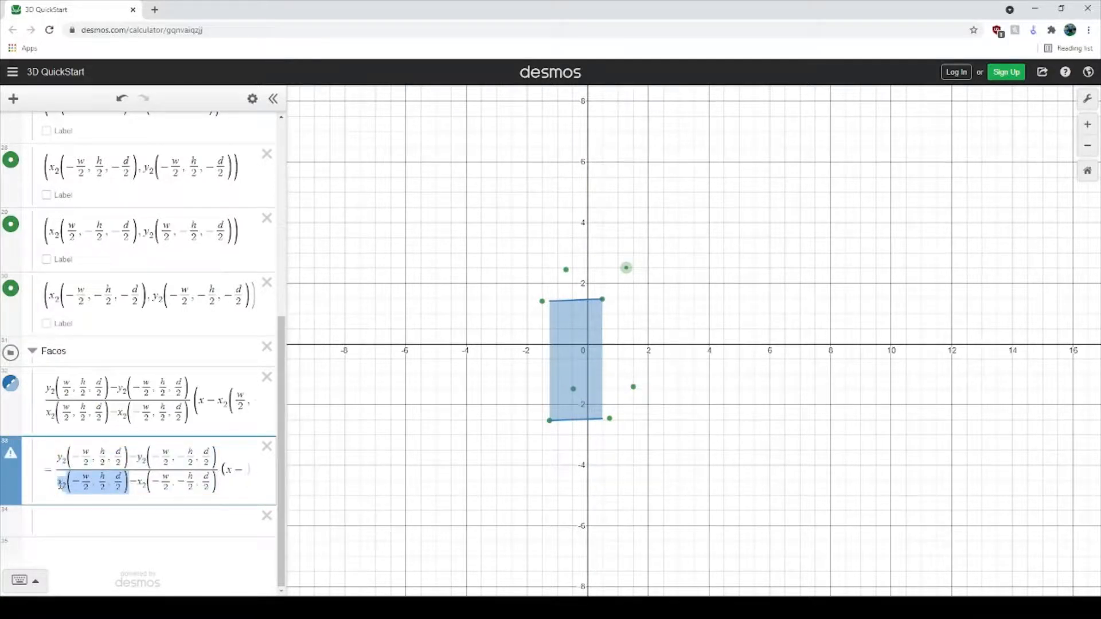
pyautogui.hotkey('ctrl', 'c')
pyautogui.click(248, 471)
pyautogui.hotkey('ctrl', 'v')
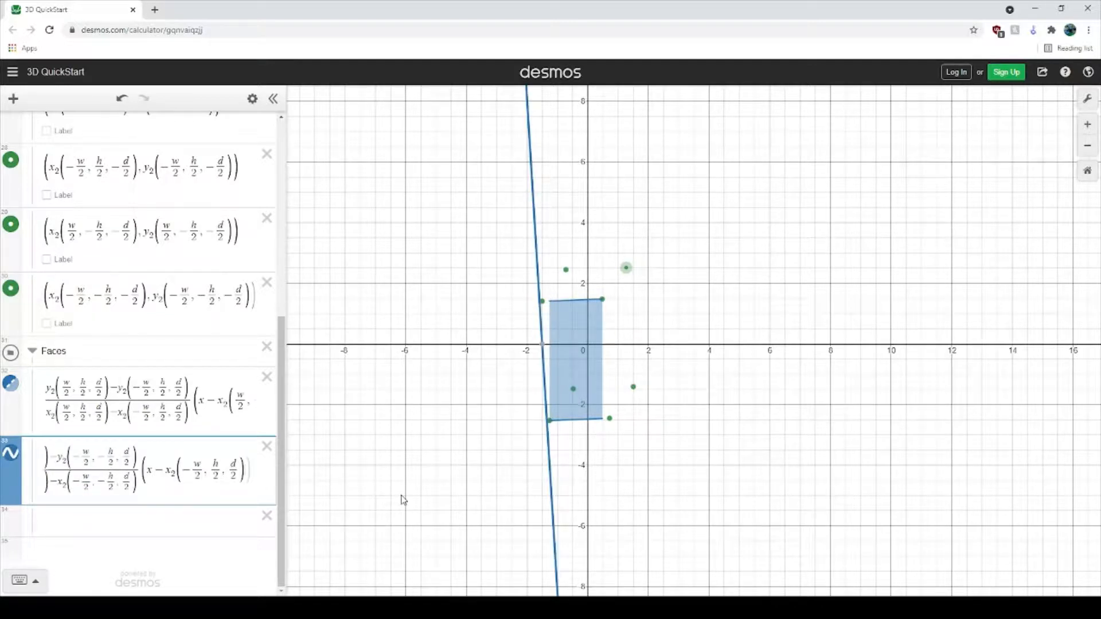
# Add + y_2(-w/2, h/2, d/2), copied from the slope's numerator, to the end of the new line equation.
pyautogui.press('Right')
pyautogui.write('+')
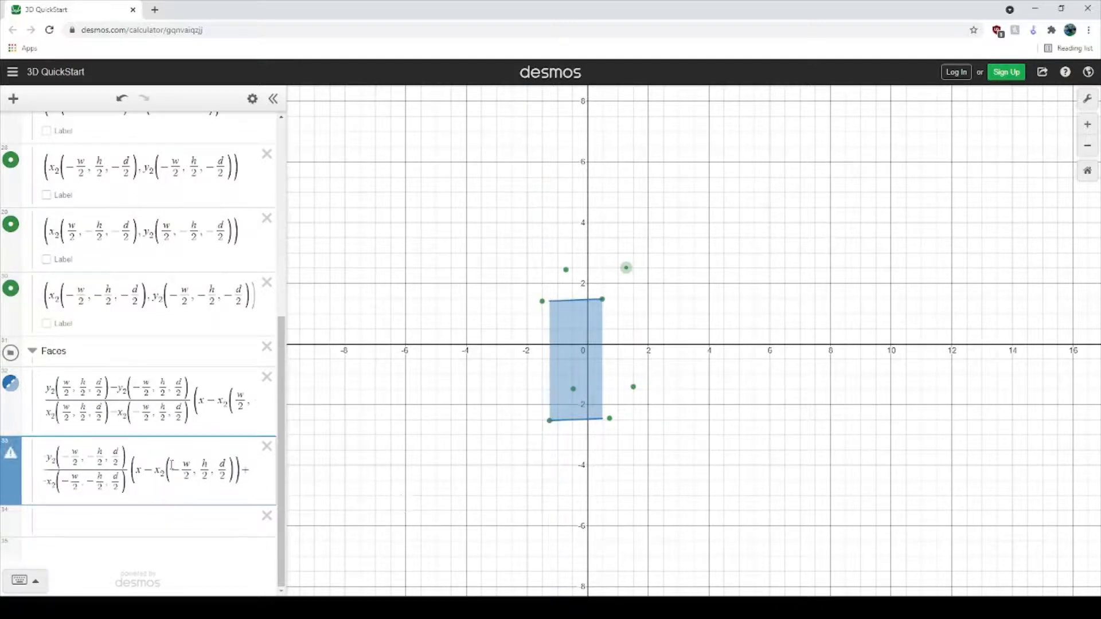
pyautogui.moveTo(108, 475); pyautogui.dragTo(67, 459)
pyautogui.click(96, 461)
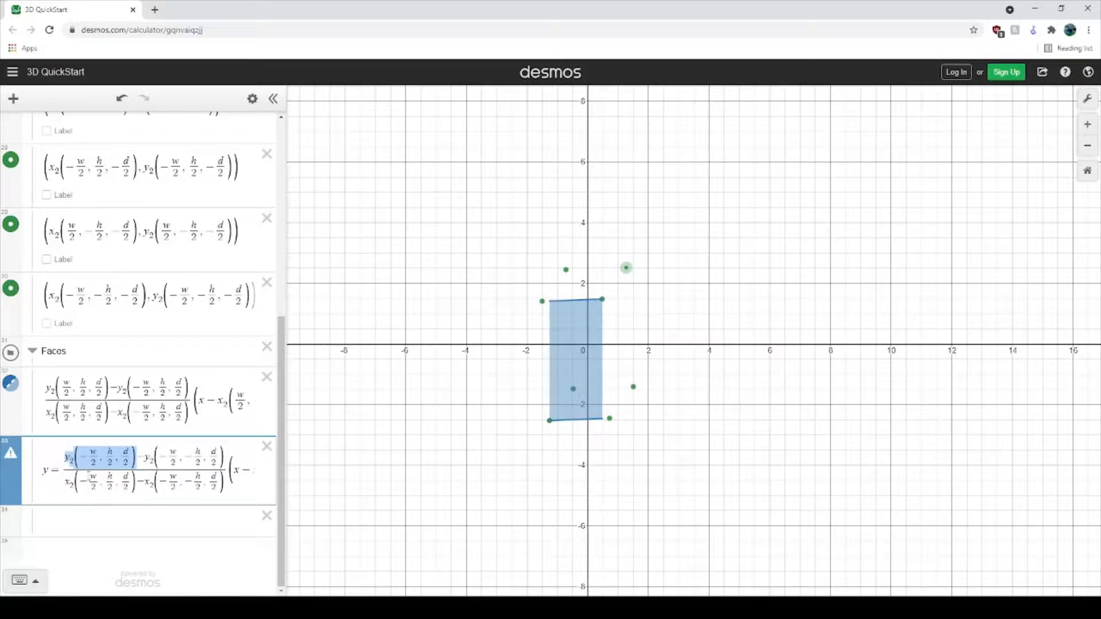
pyautogui.moveTo(79, 499); pyautogui.dragTo(275, 493)
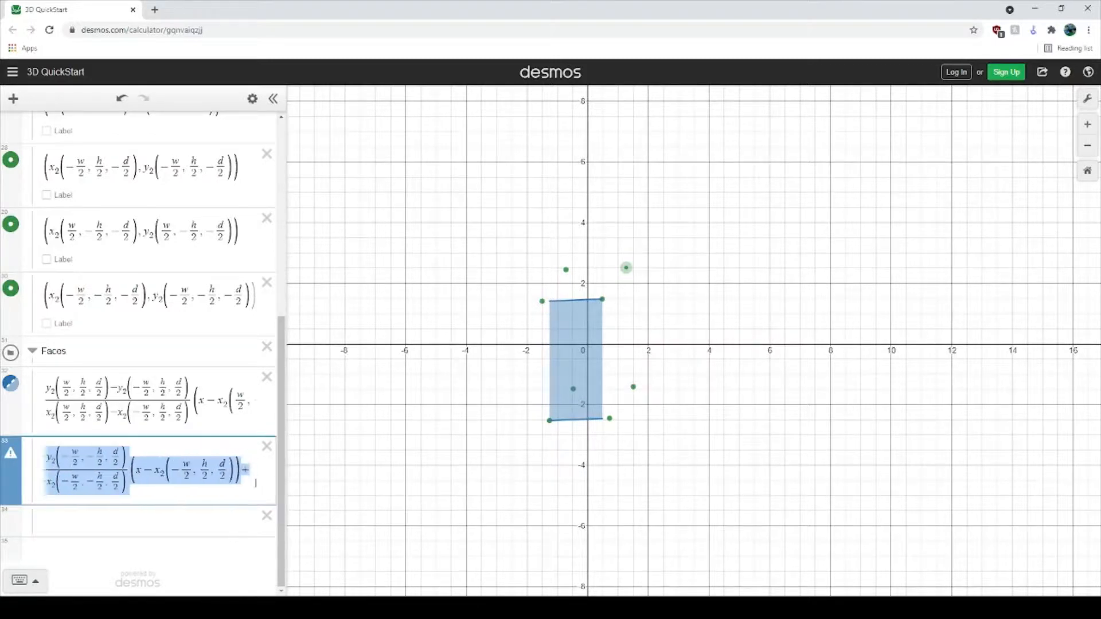
pyautogui.click(258, 482)
pyautogui.hotkey('ctrl', 'v')
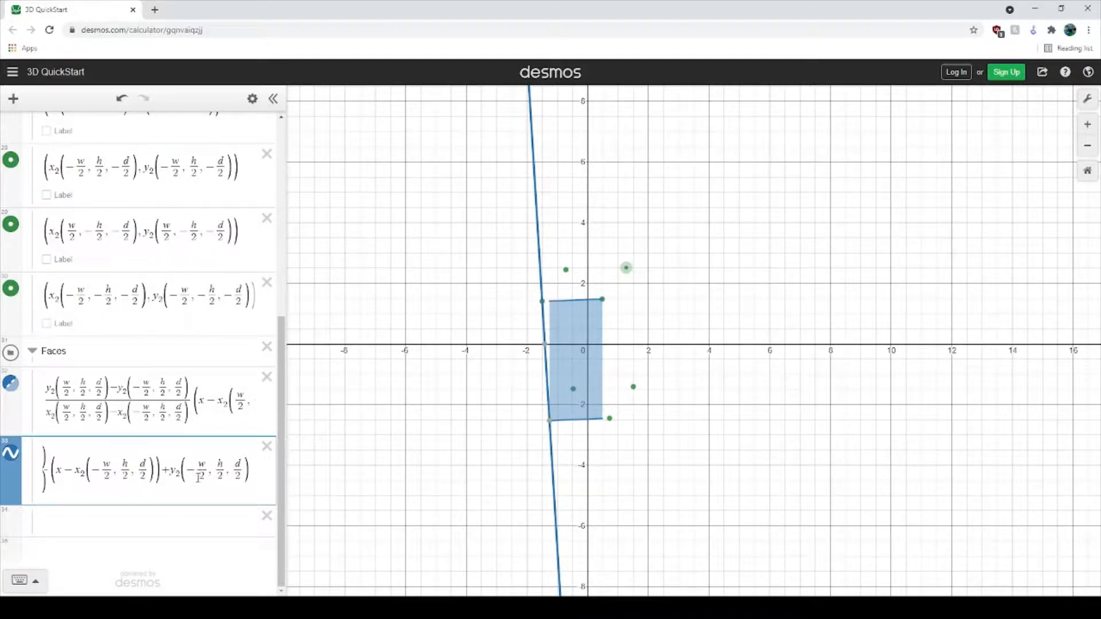
# Remove the leading "y =" from the left-edge line equation in the second row of the Faces folder.
pyautogui.moveTo(89, 474); pyautogui.dragTo(44, 460)
pyautogui.click(87, 458)
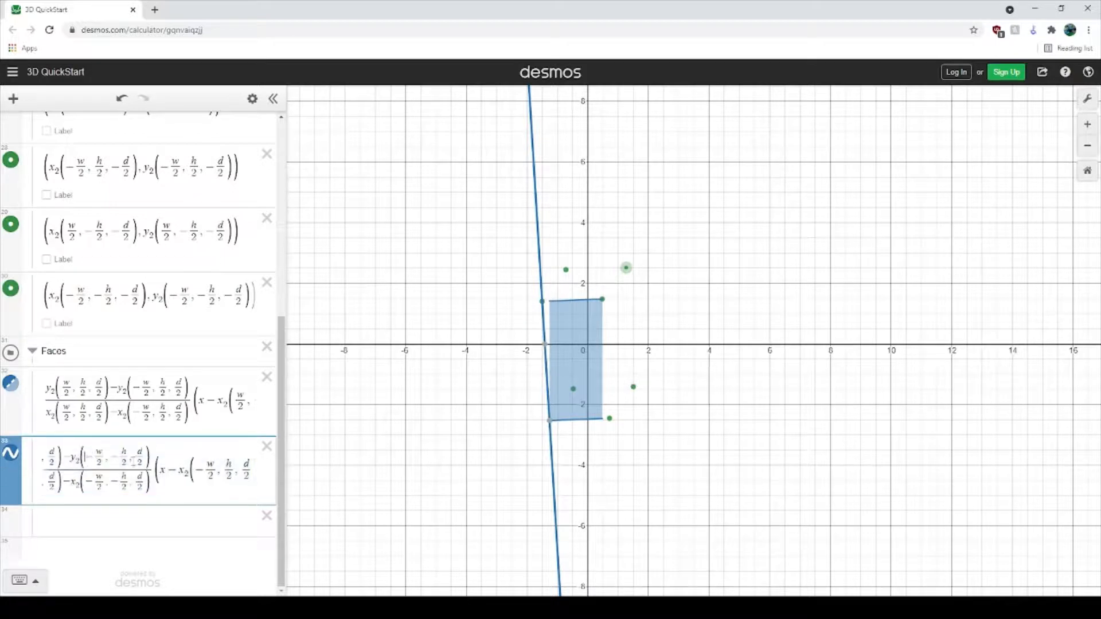
pyautogui.press('Left')
pyautogui.press('Left')
pyautogui.press('Left')
pyautogui.press('Left')
pyautogui.press('Left')
pyautogui.press('Left')
pyautogui.press('Left')
pyautogui.press('Left')
pyautogui.press('Left')
pyautogui.press('Left')
pyautogui.press('Left')
pyautogui.press('Left')
pyautogui.press('Left')
pyautogui.press('Left')
pyautogui.press('Left')
pyautogui.press('Left')
pyautogui.press('Left')
pyautogui.press('Left')
pyautogui.press('Left')
pyautogui.press('Left')
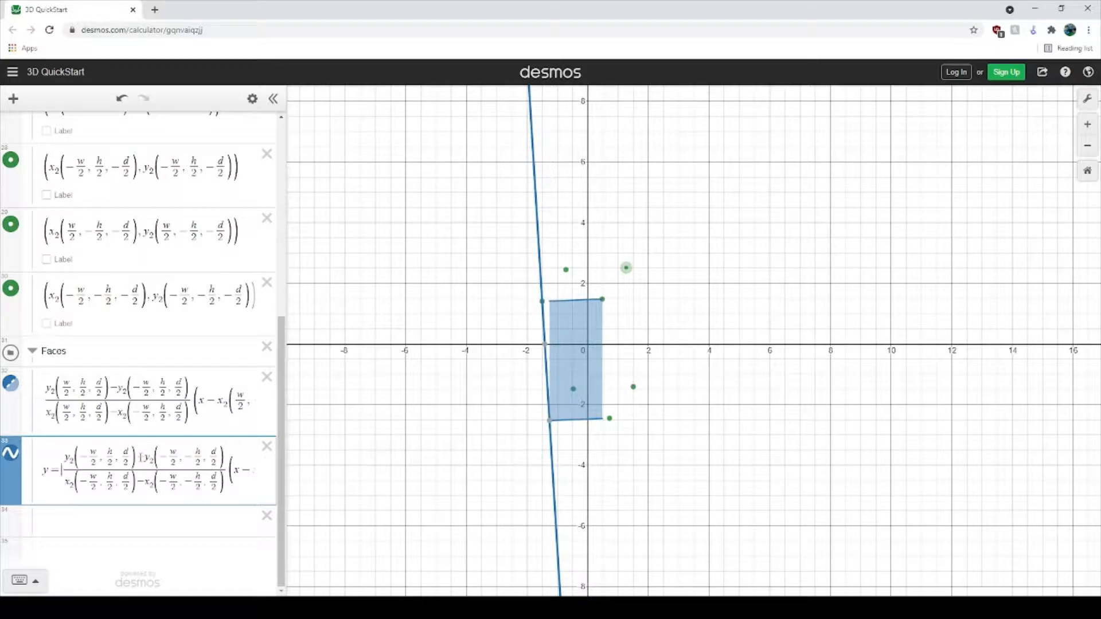
pyautogui.press('Delete')
pyautogui.press('Delete')
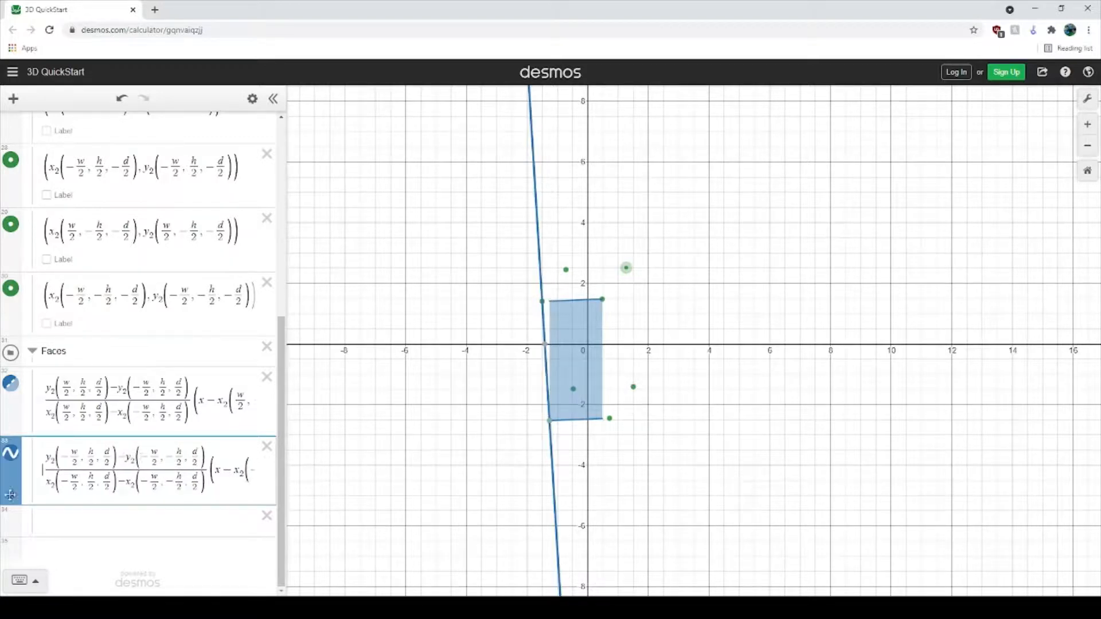
# Append ≤ y ≤ to the end of the left-edge line expression to make it the lower bound of y.
pyautogui.hotkey('ctrl', 'a')
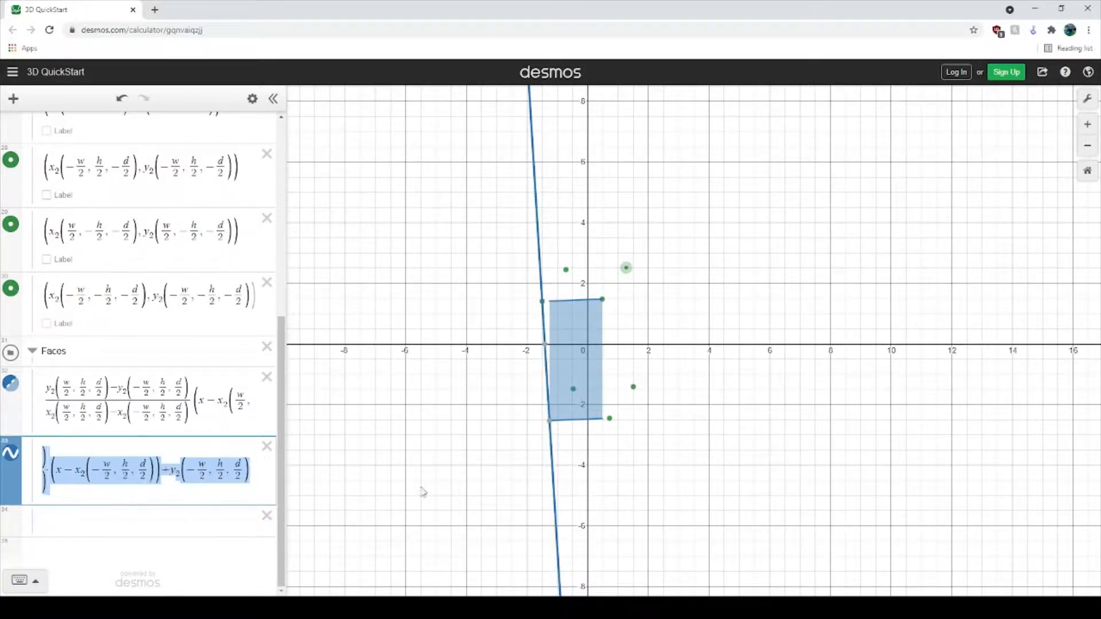
pyautogui.click(253, 479)
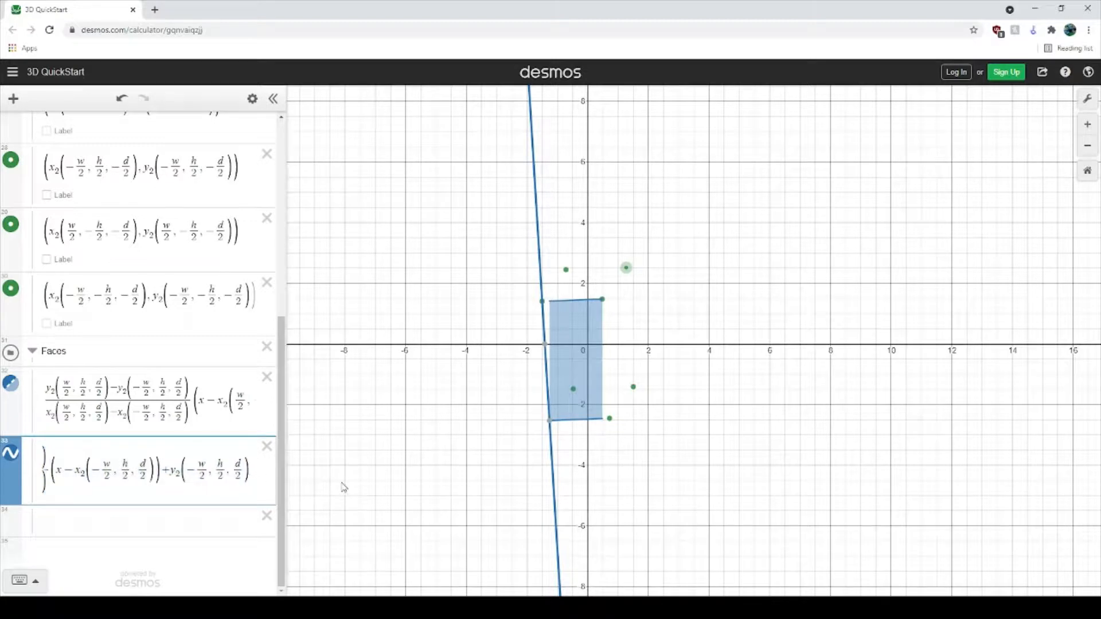
pyautogui.write('<=y')
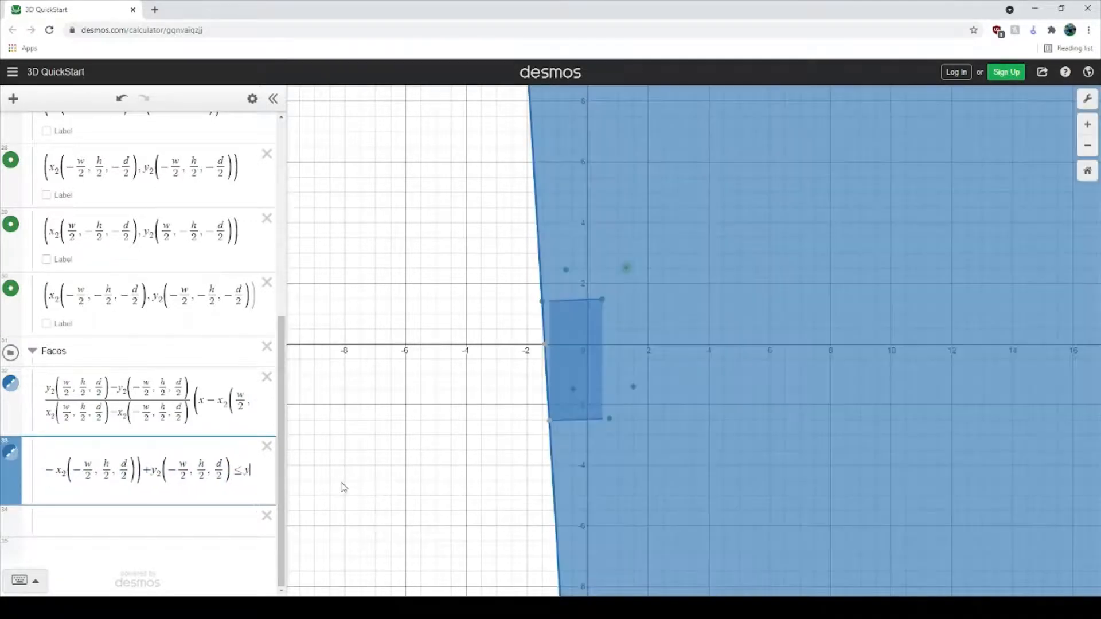
pyautogui.write('<=')
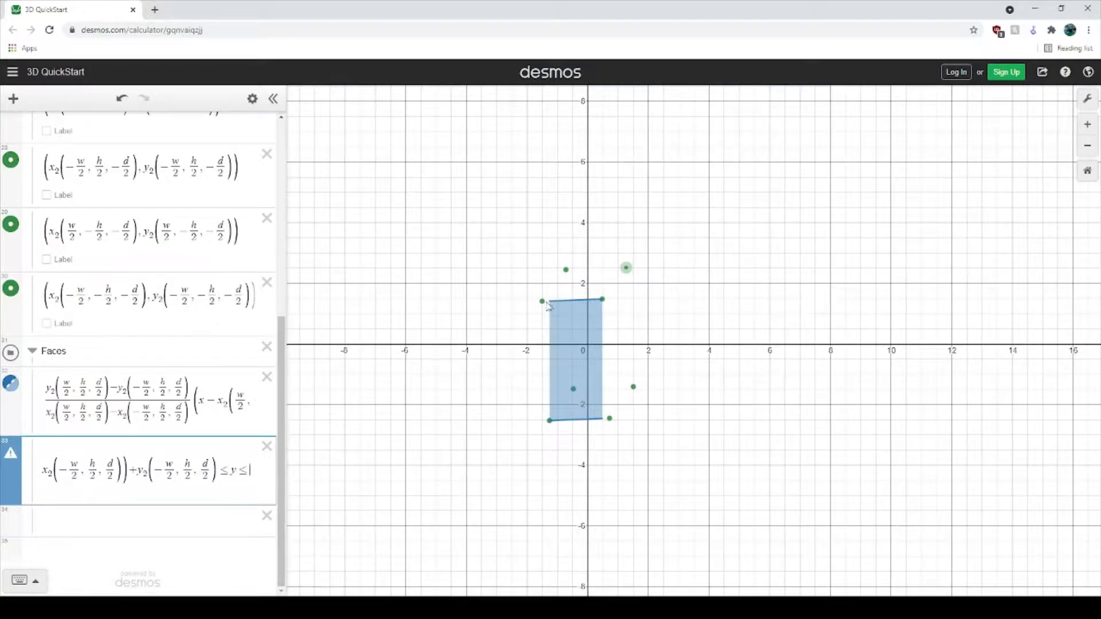
# Copy the top-edge line expression before ≥ y from the first face inequality and insert it as the upper bound of the second one.
pyautogui.moveTo(167, 401); pyautogui.dragTo(569, 430)
pyautogui.moveTo(154, 415); pyautogui.dragTo(543, 431)
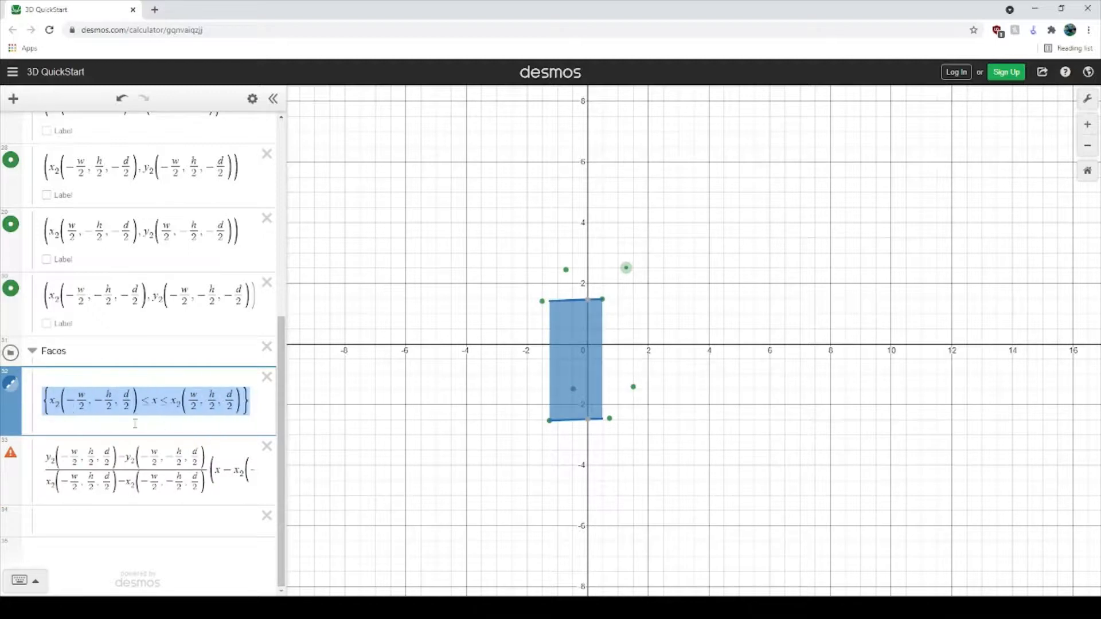
pyautogui.moveTo(115, 411); pyautogui.dragTo(92, 409)
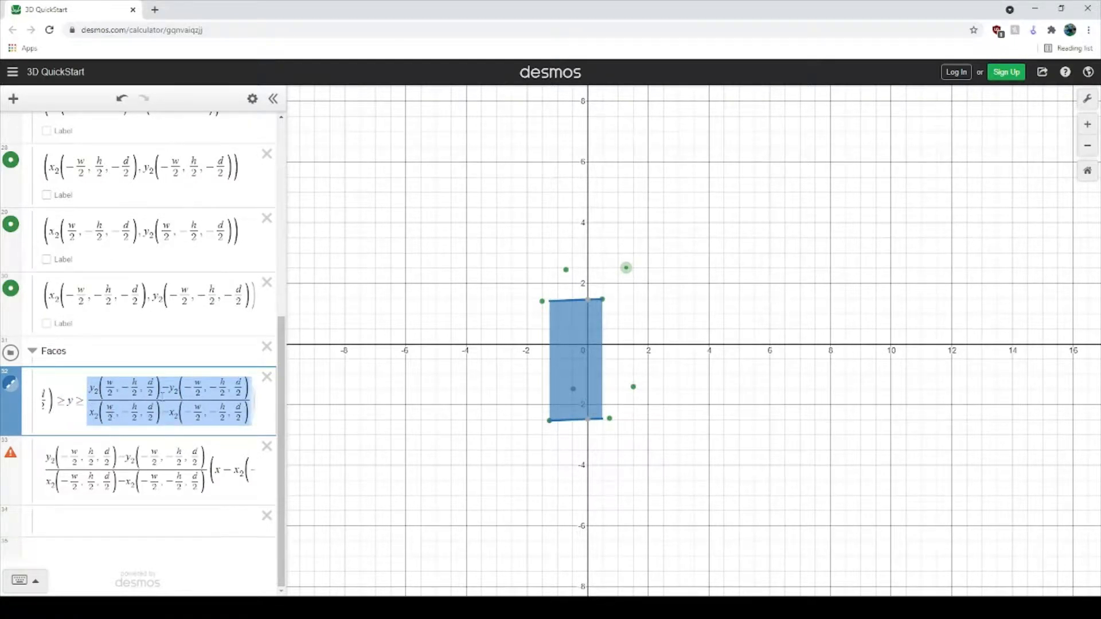
pyautogui.moveTo(67, 401); pyautogui.dragTo(4, 369)
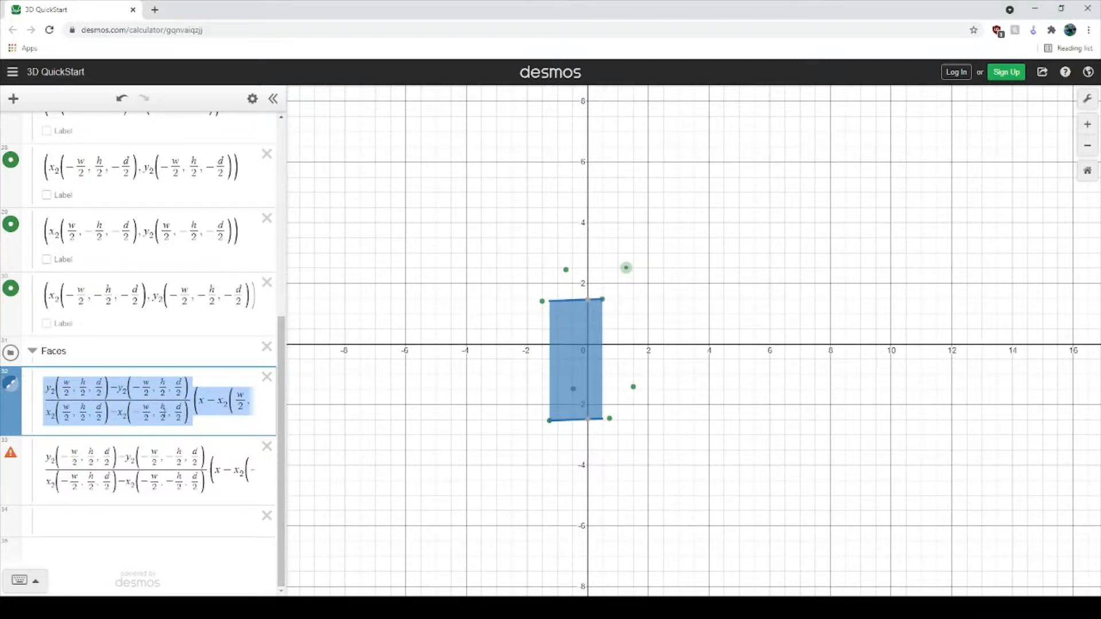
pyautogui.moveTo(168, 481); pyautogui.dragTo(523, 477)
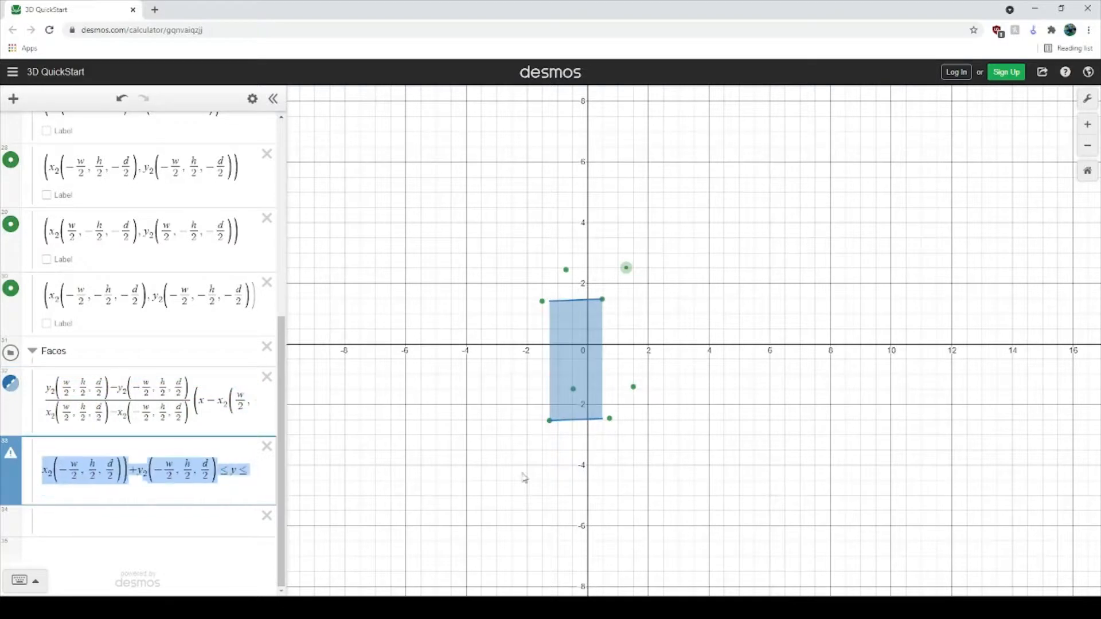
pyautogui.click(256, 475)
pyautogui.hotkey('ctrl', 'v')
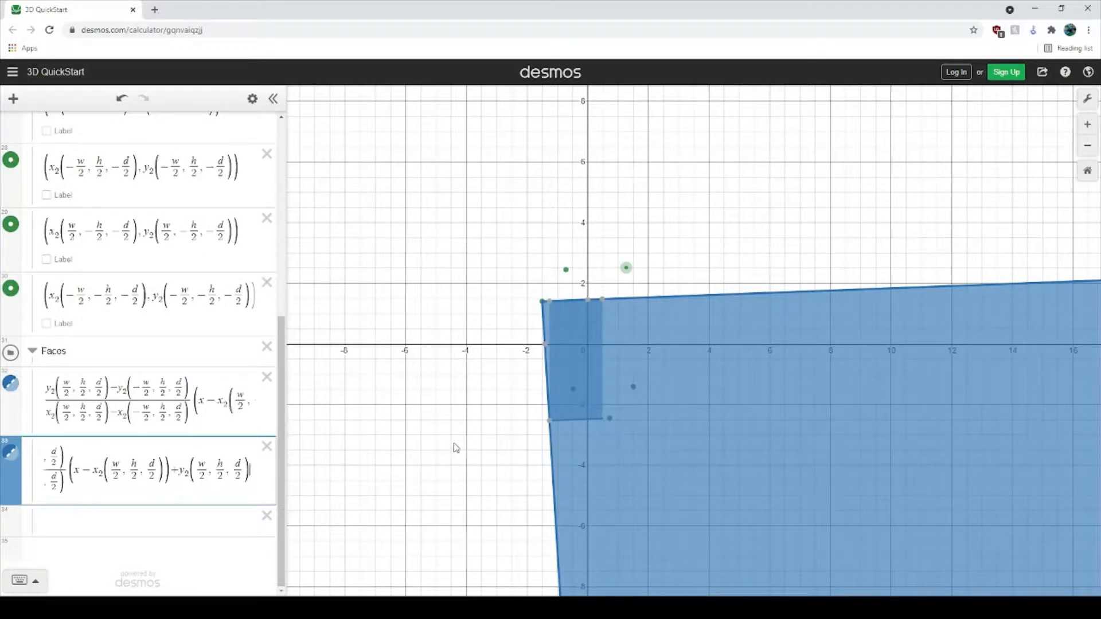
# Add the restriction {x_2(-w/2, h/2, d/2) ≤ x ≤ } to the second face inequality, taking the lower bound from the second point.
pyautogui.write('{')
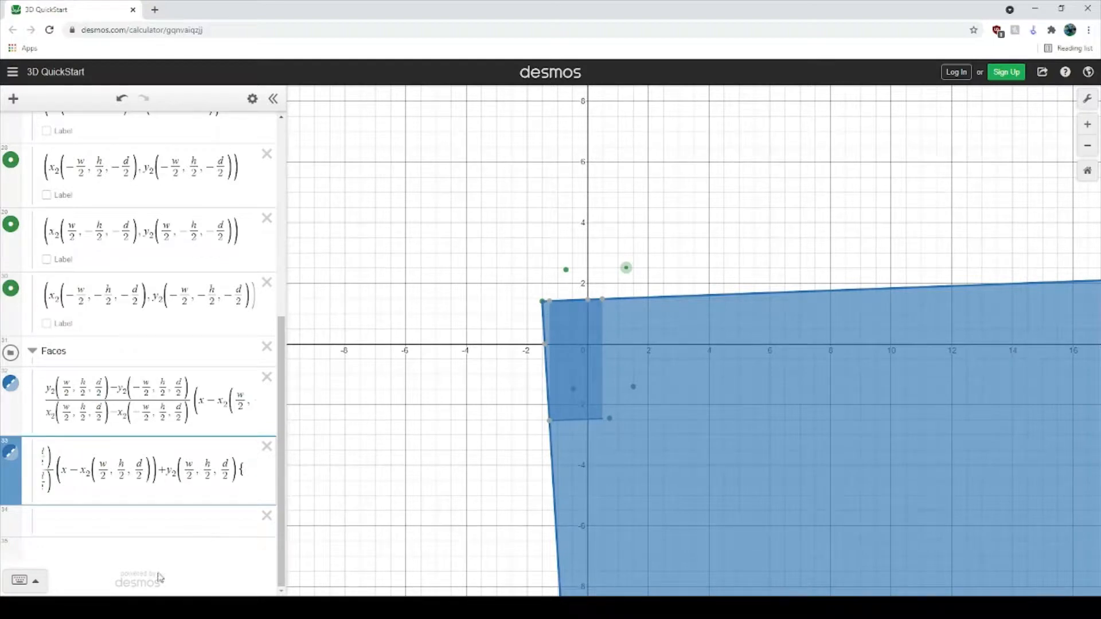
pyautogui.scroll(10, 132, 451)
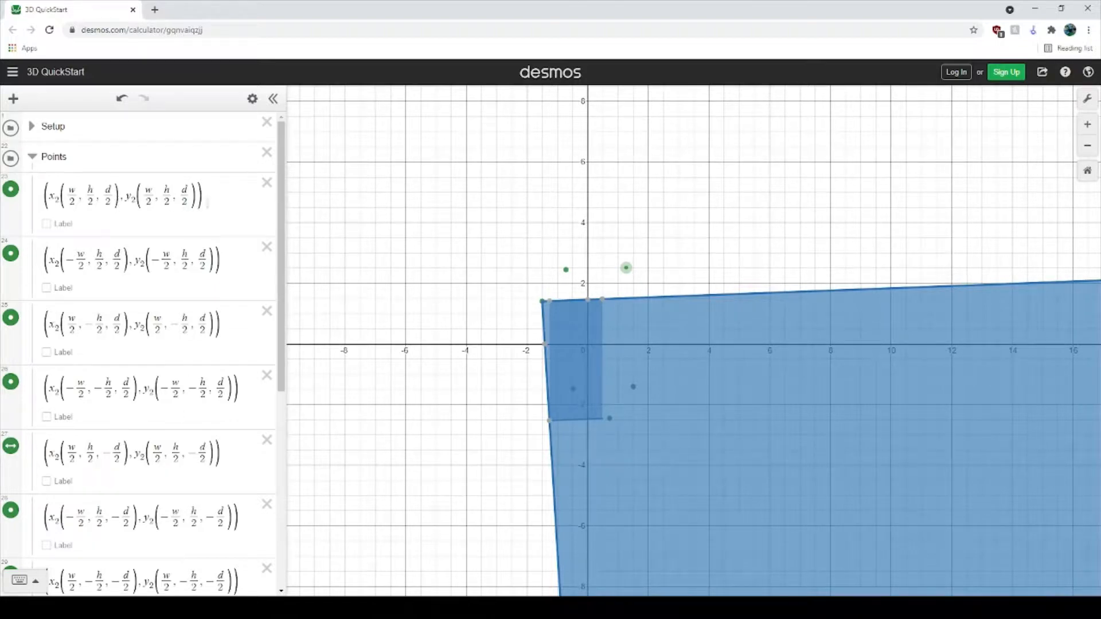
pyautogui.click(209, 201)
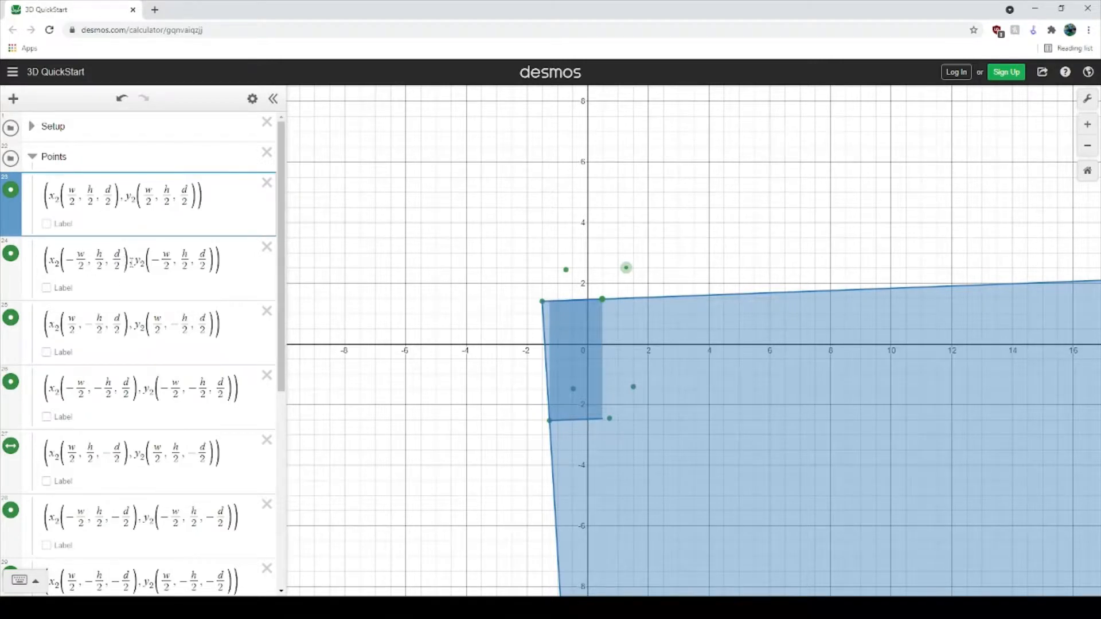
pyautogui.moveTo(130, 262); pyautogui.dragTo(49, 262)
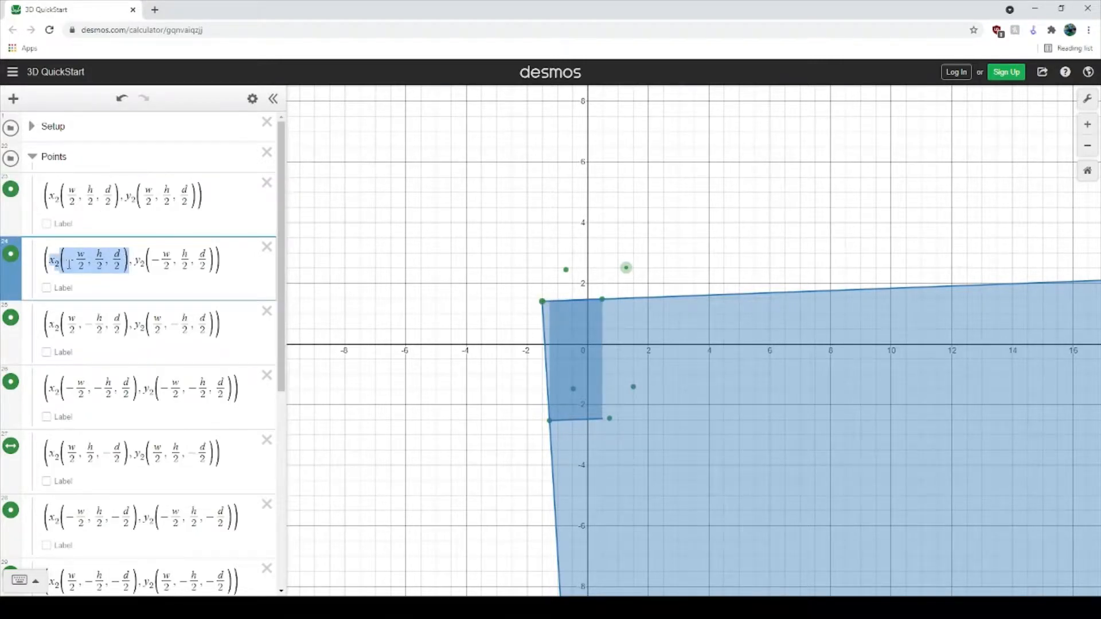
pyautogui.scroll(-6, 95, 442)
pyautogui.click(205, 470)
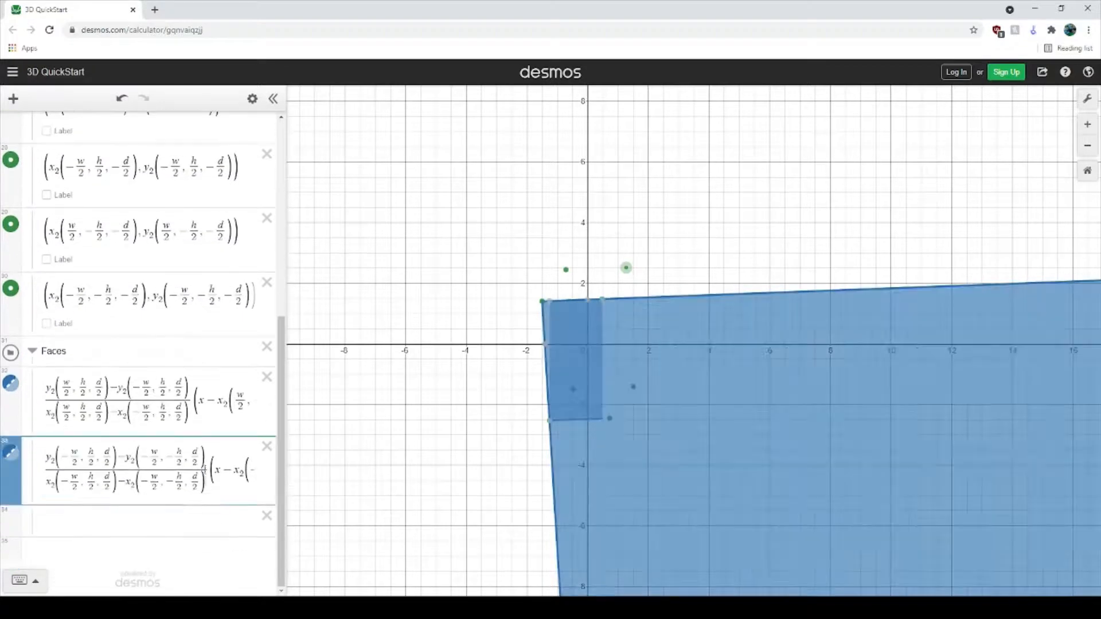
pyautogui.moveTo(204, 469); pyautogui.dragTo(467, 488)
pyautogui.moveTo(239, 484); pyautogui.dragTo(419, 492)
pyautogui.click(241, 470)
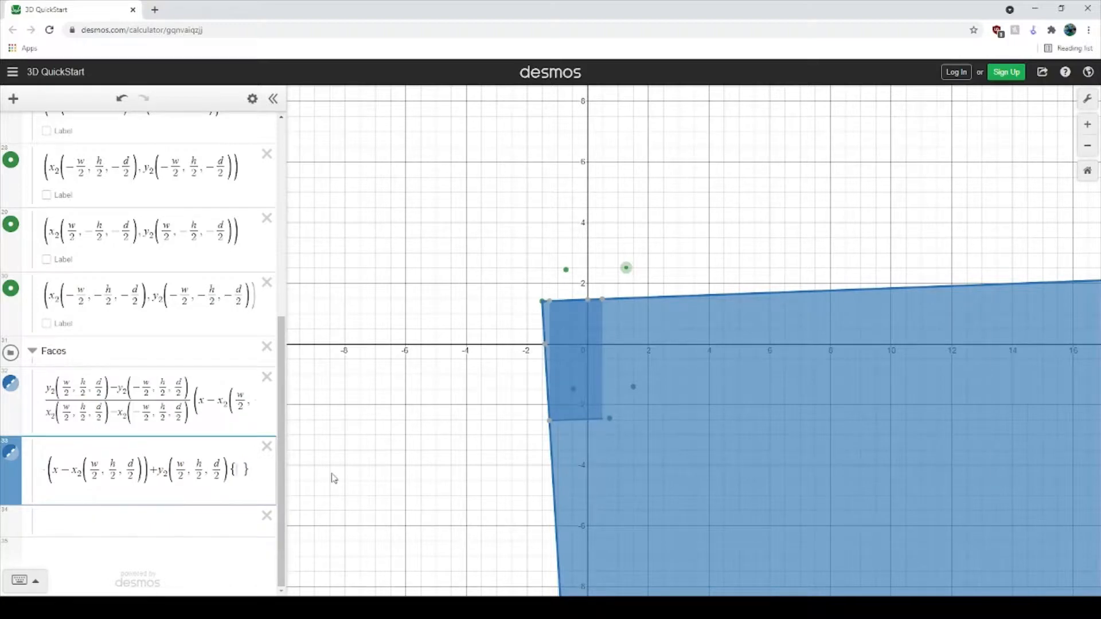
pyautogui.write('x_2(-w/2,h/2,d/2)')
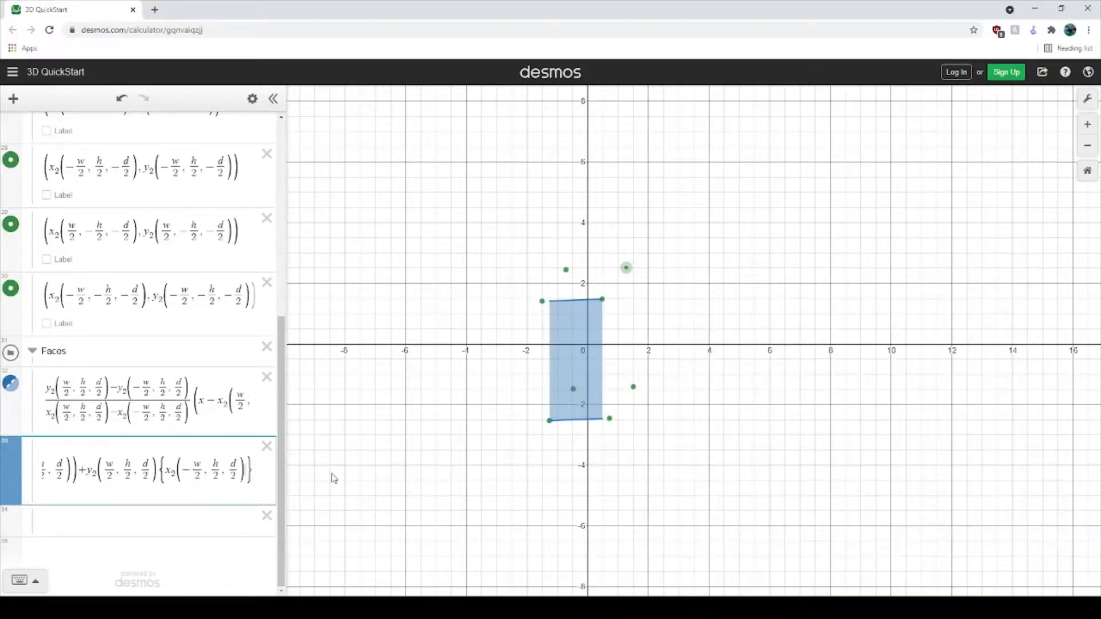
pyautogui.write('<=x')
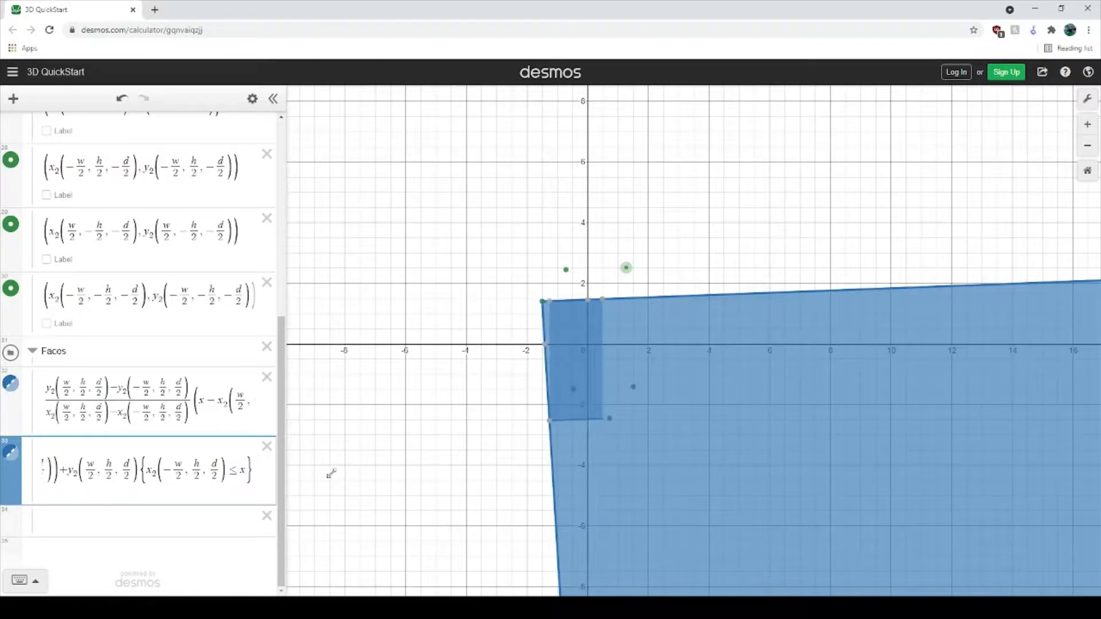
pyautogui.write('<=')
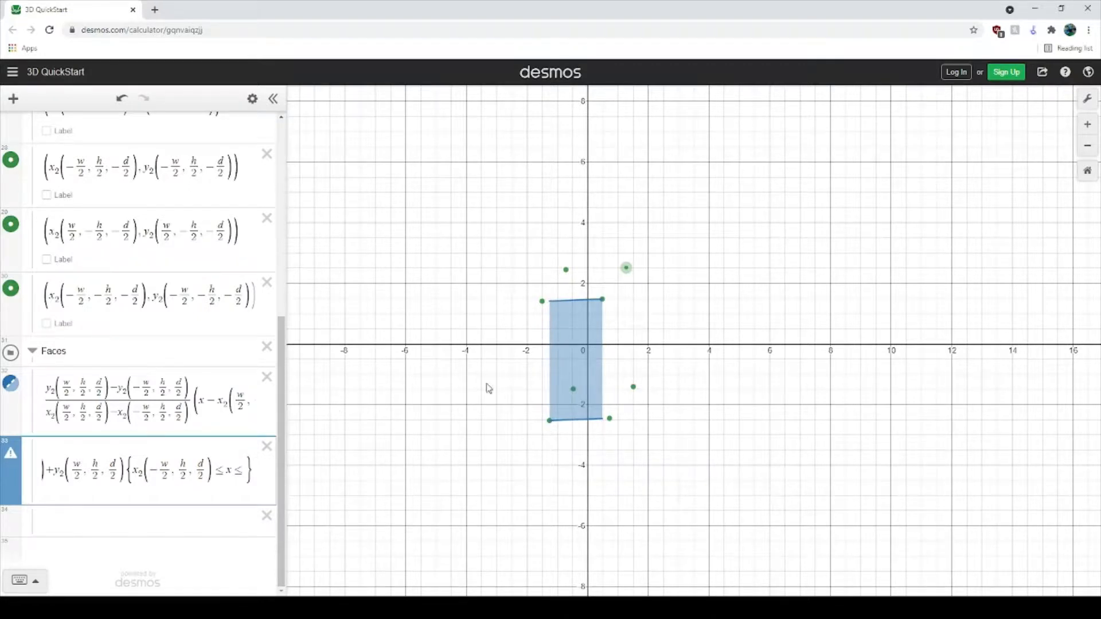
# Copy the x-coordinate x_2(-w/2, -h/2, d/2) from the fourth point in the Points folder.
pyautogui.scroll(6, 216, 373)
pyautogui.click(139, 361)
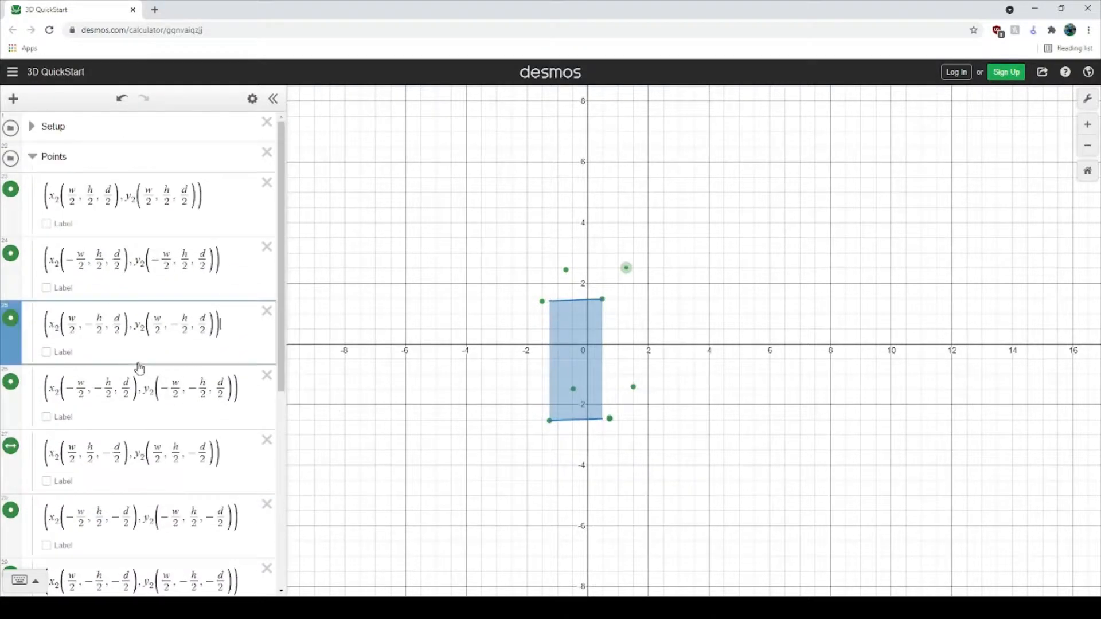
pyautogui.click(138, 417)
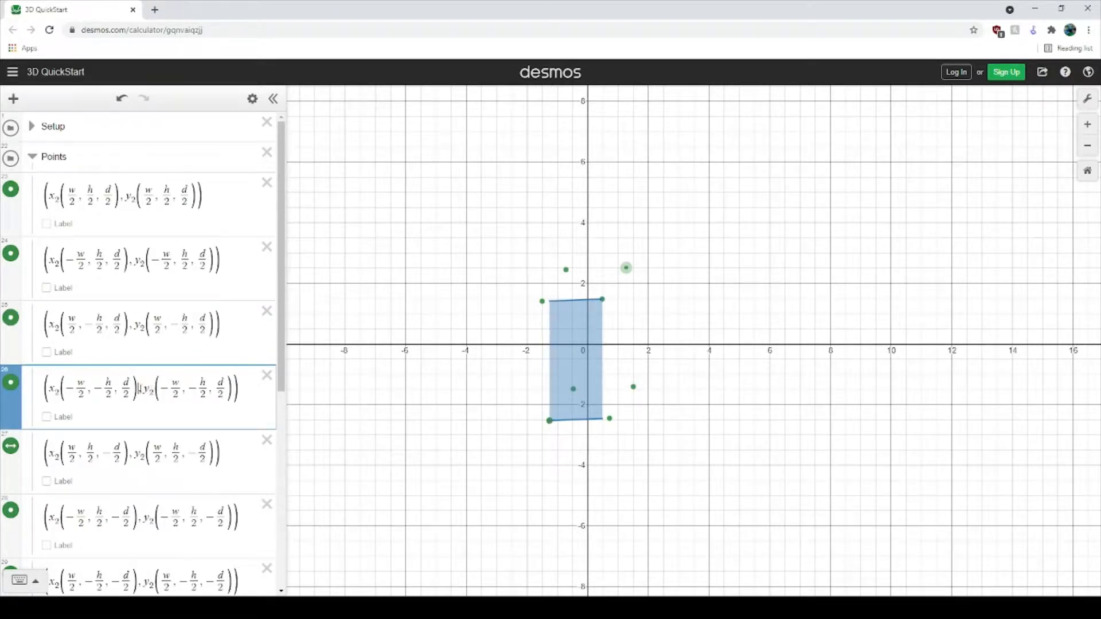
pyautogui.moveTo(139, 389); pyautogui.dragTo(42, 392)
pyautogui.click(116, 390)
pyautogui.moveTo(139, 392); pyautogui.dragTo(50, 392)
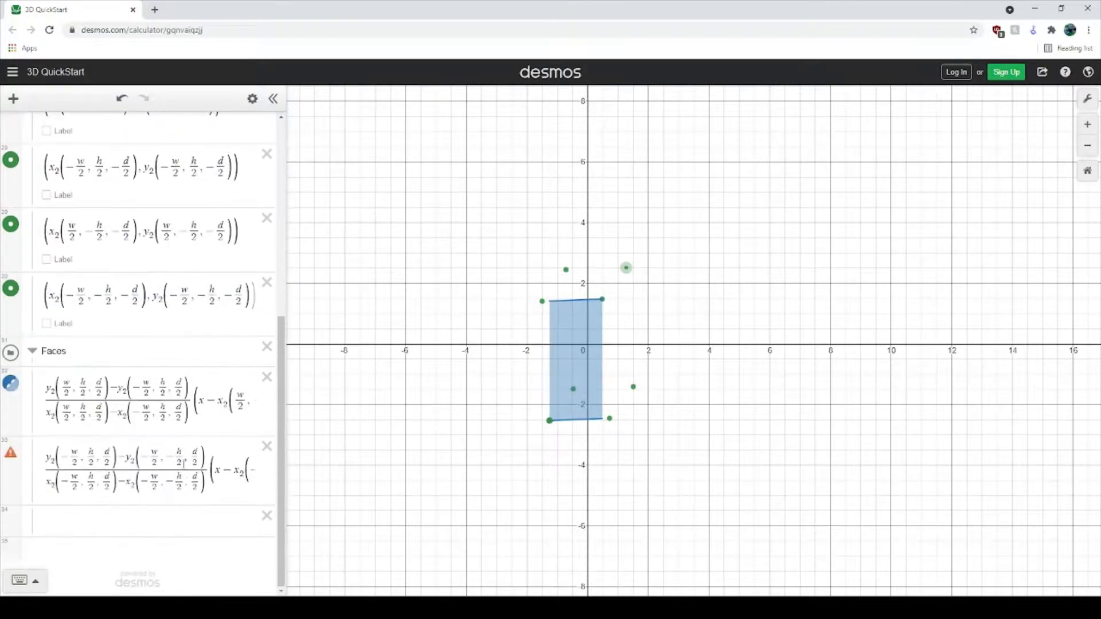
# Insert x_2(-w/2, -h/2, d/2) as the upper bound of x in the second face inequality's restriction.
pyautogui.hotkey('ctrl', 'a')
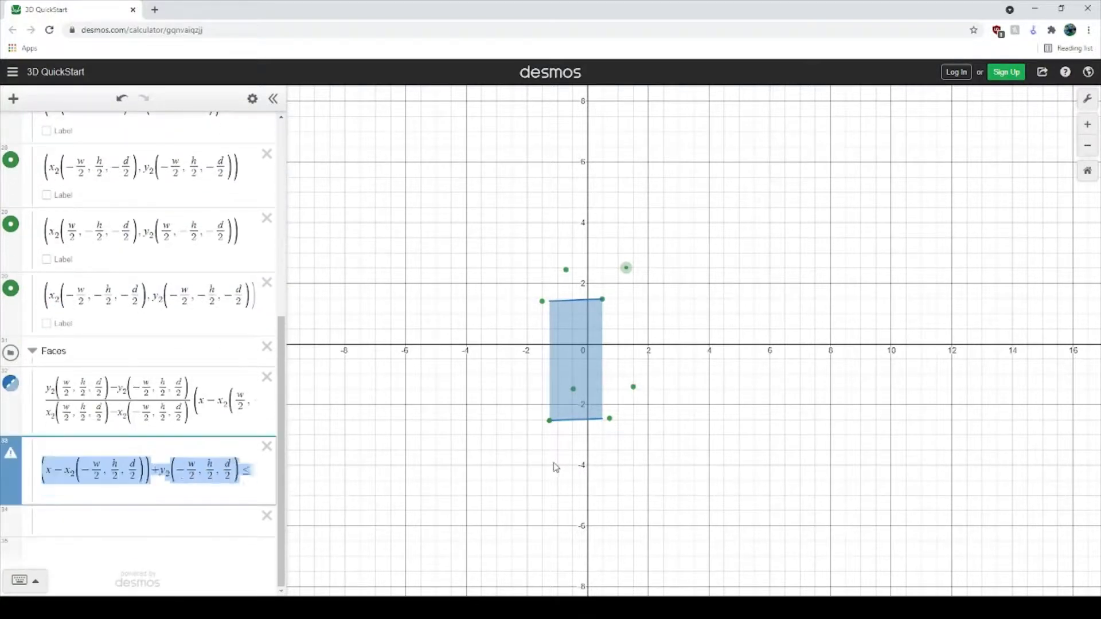
pyautogui.moveTo(555, 468); pyautogui.dragTo(305, 490)
pyautogui.hotkey('ctrl', 'v')
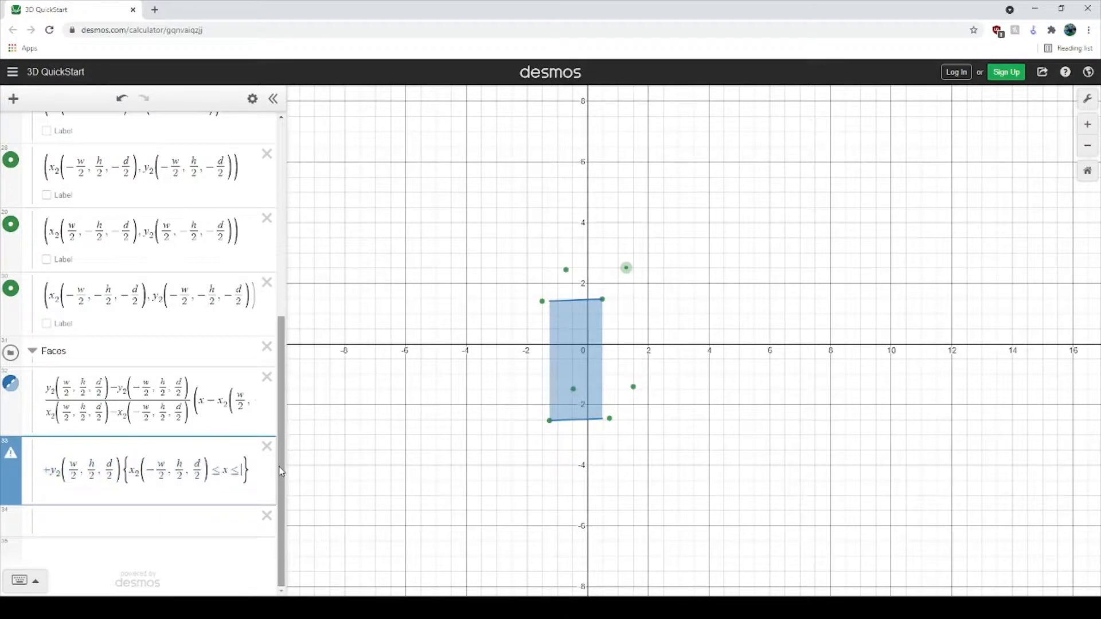
pyautogui.click(555, 503)
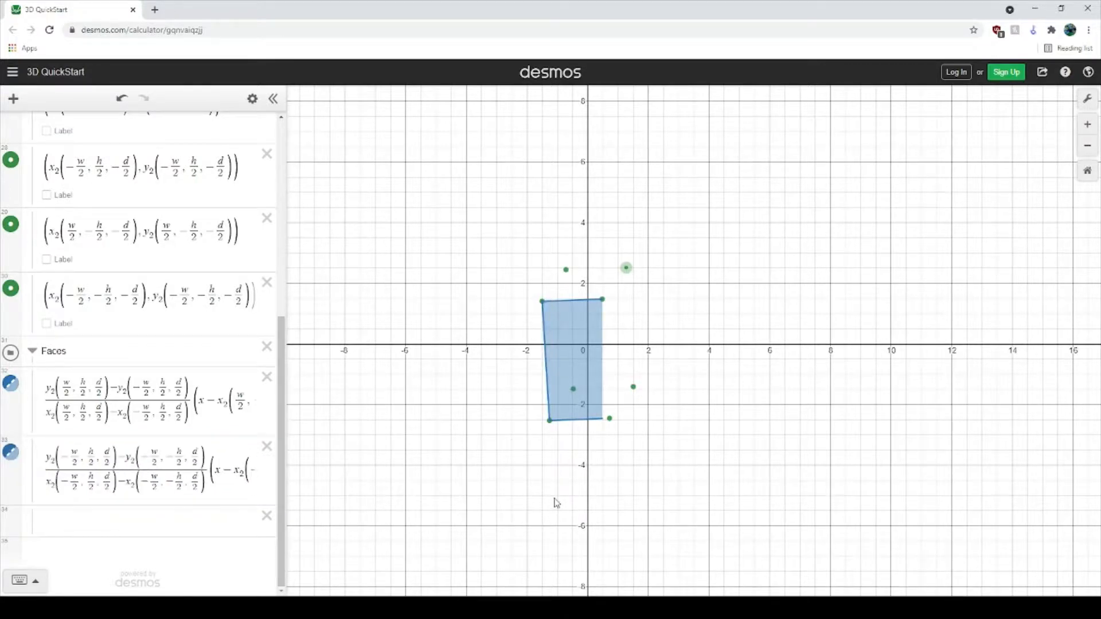
# Change the color of the second face inequality to orange.
pyautogui.click(196, 466)
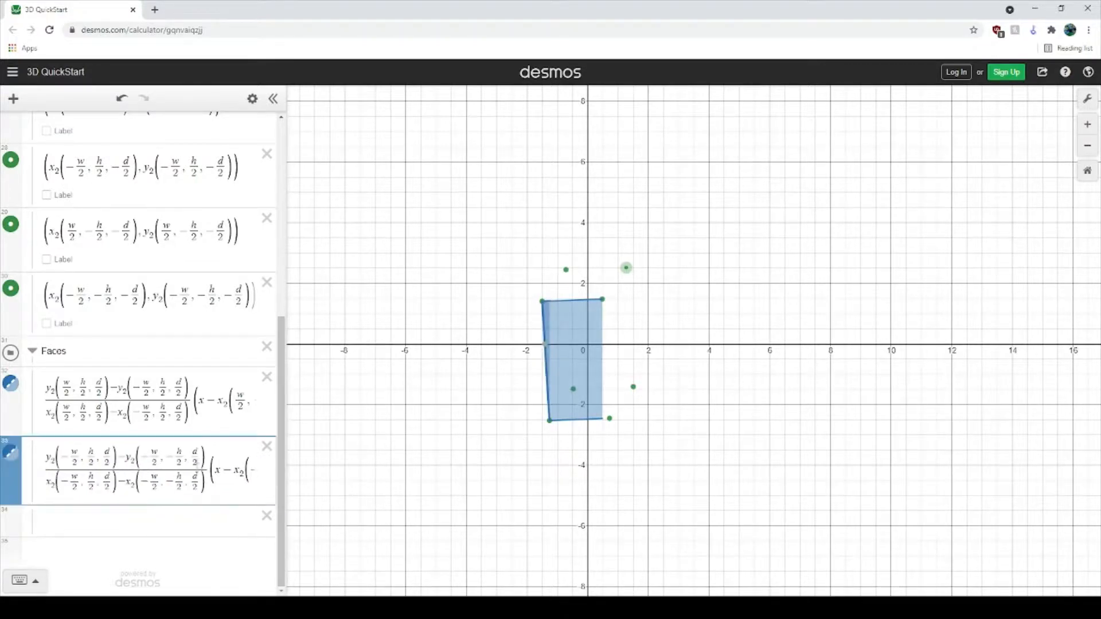
pyautogui.click(252, 99)
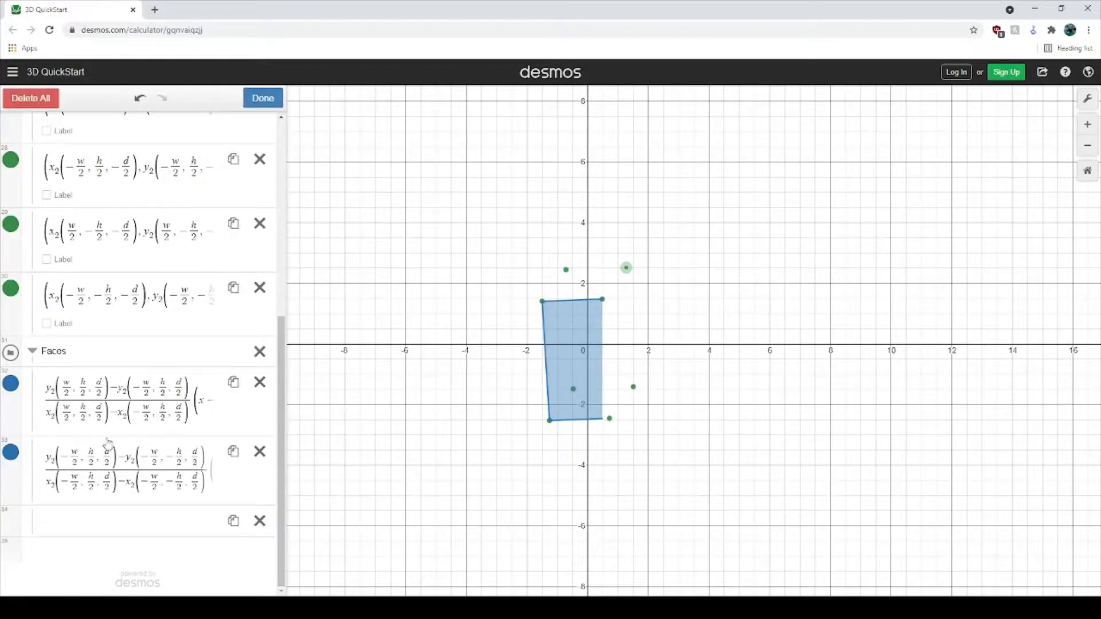
pyautogui.click(11, 453)
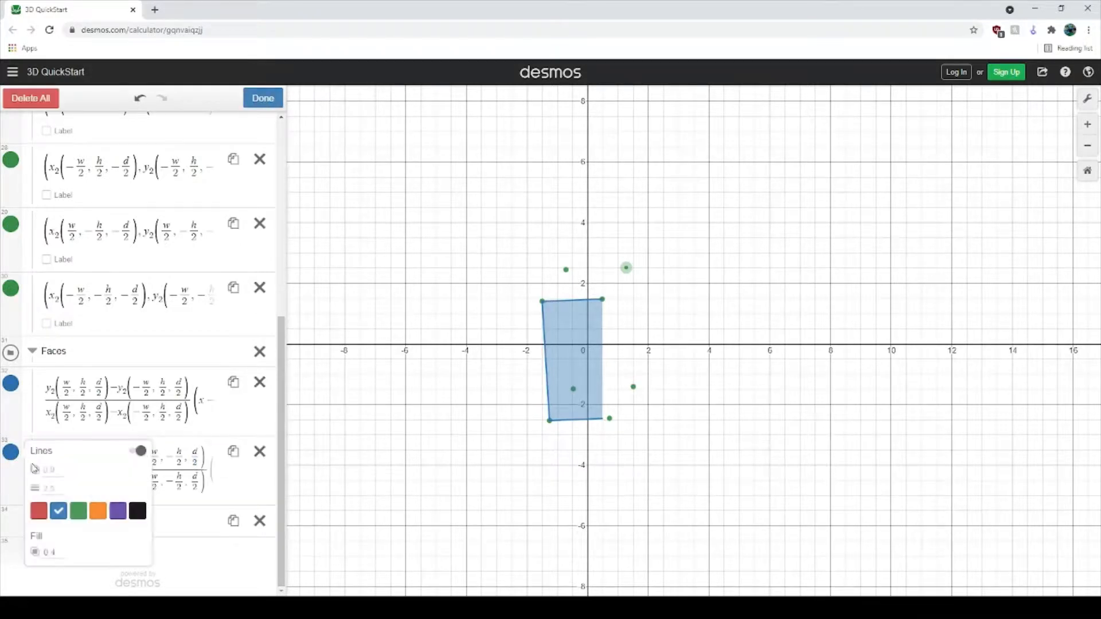
pyautogui.click(101, 518)
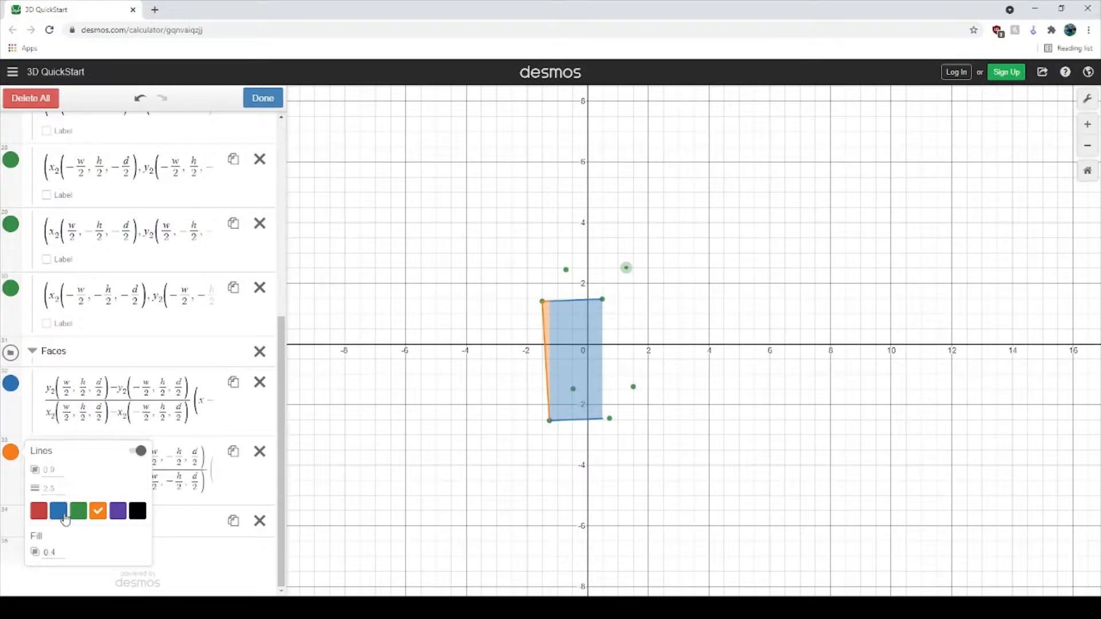
pyautogui.click(60, 512)
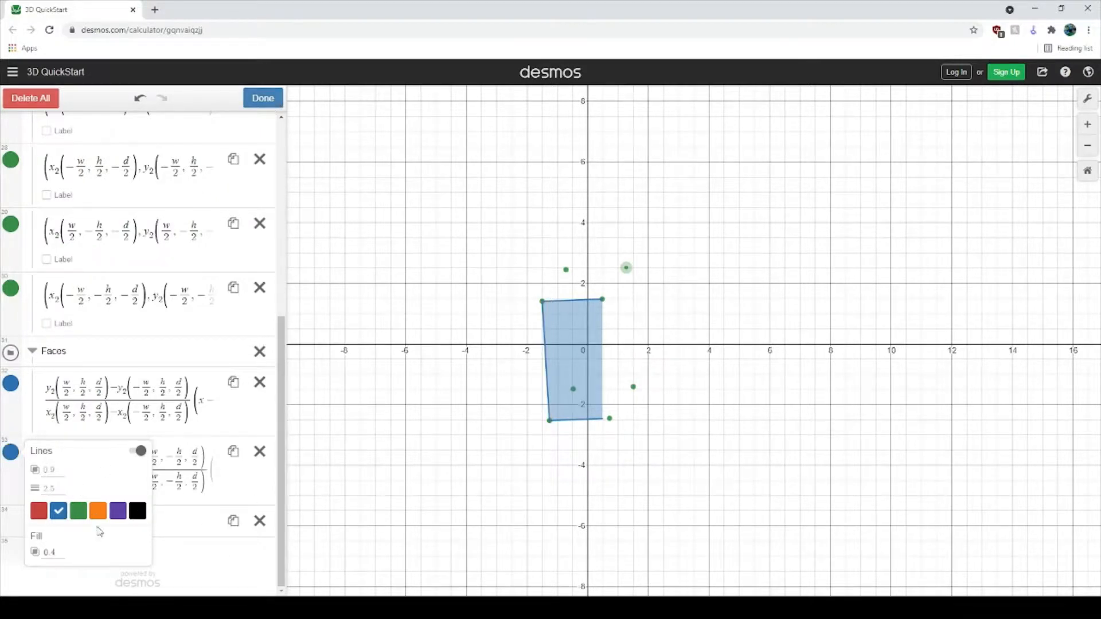
pyautogui.click(98, 513)
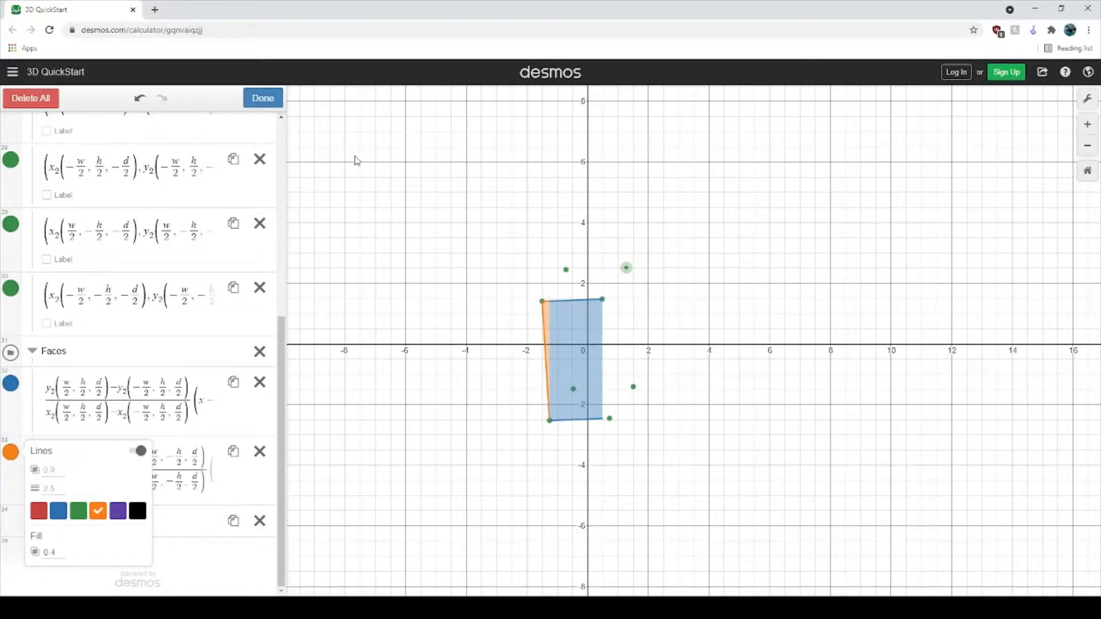
pyautogui.click(272, 98)
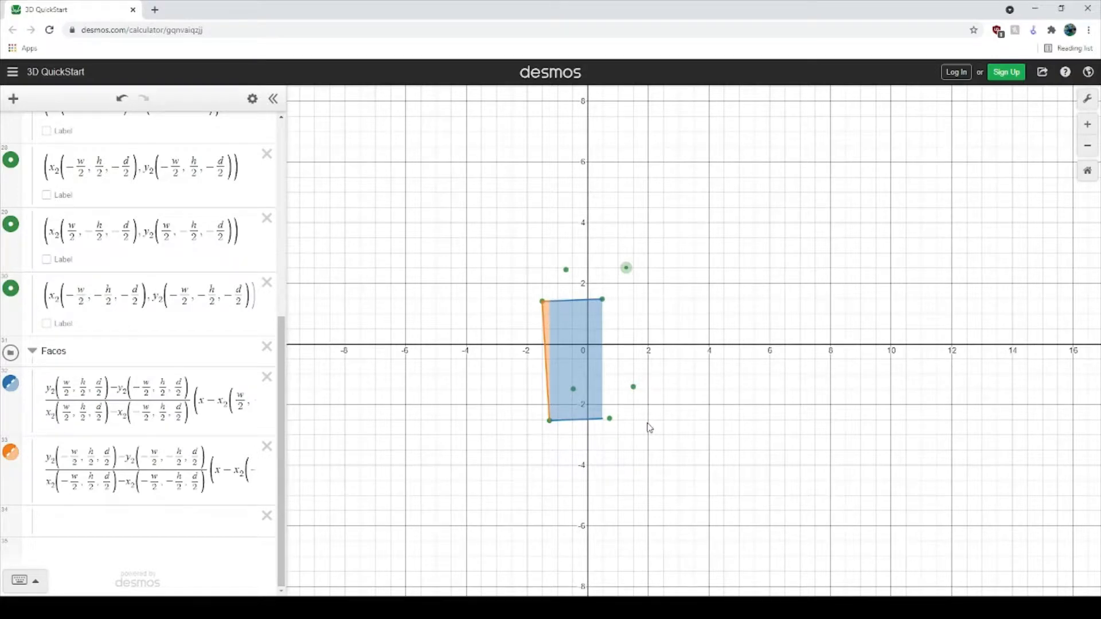
pyautogui.click(543, 312)
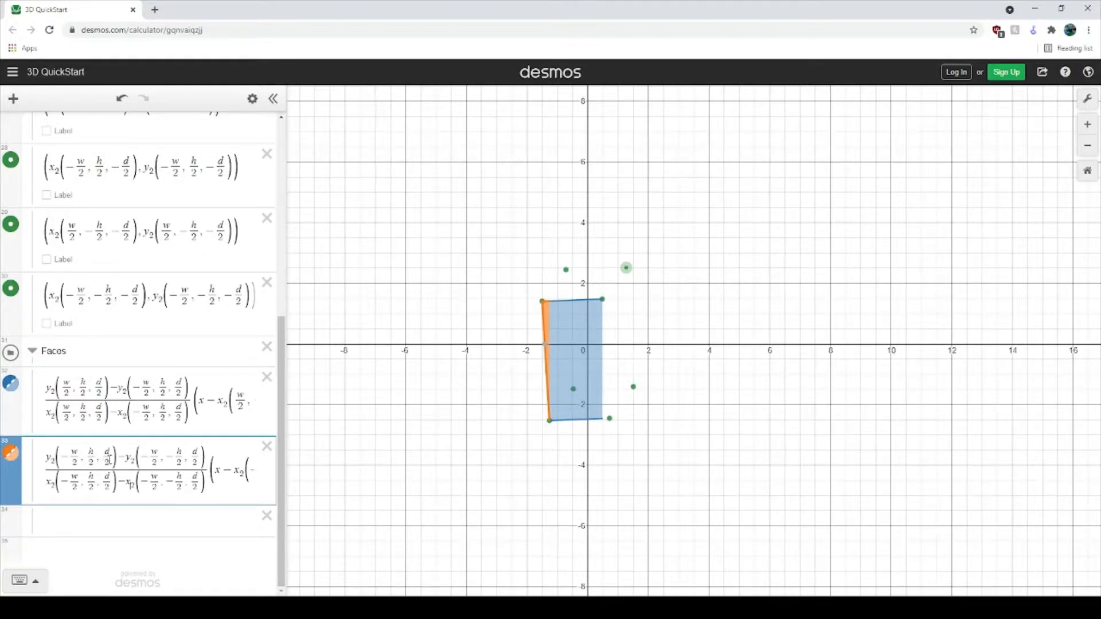
pyautogui.hotkey('ctrl', 'a')
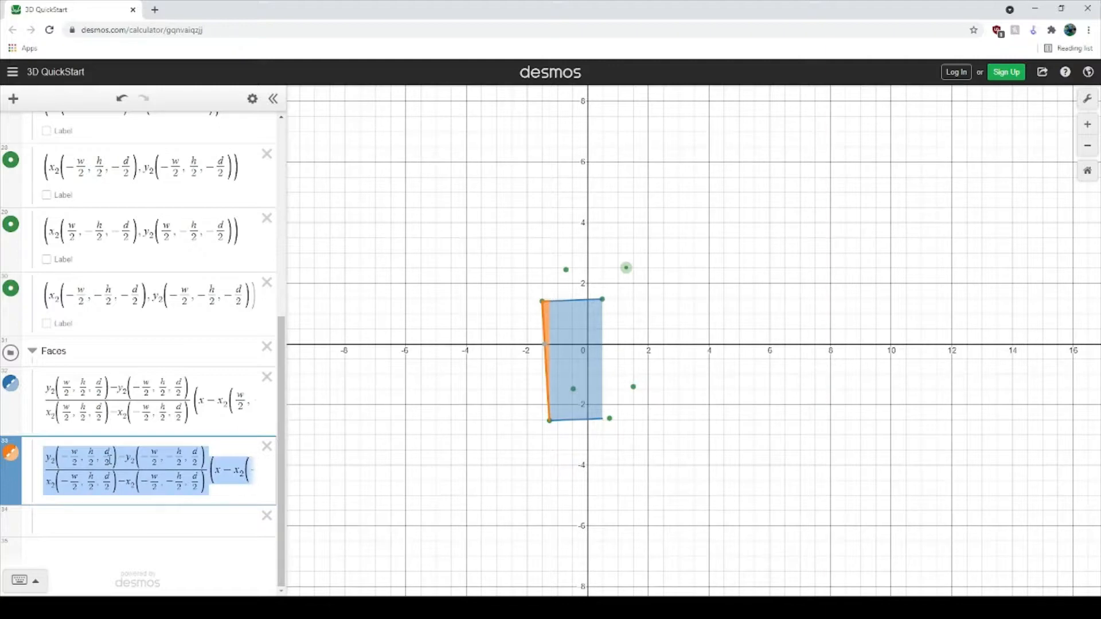
pyautogui.click(135, 520)
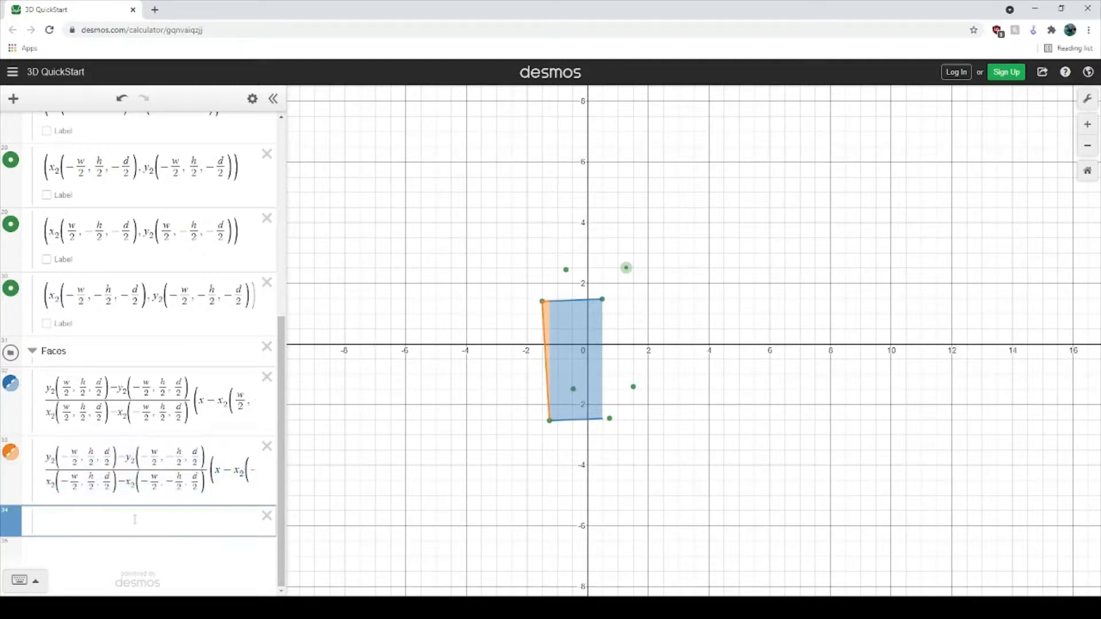
pyautogui.hotkey('ctrl', 'v')
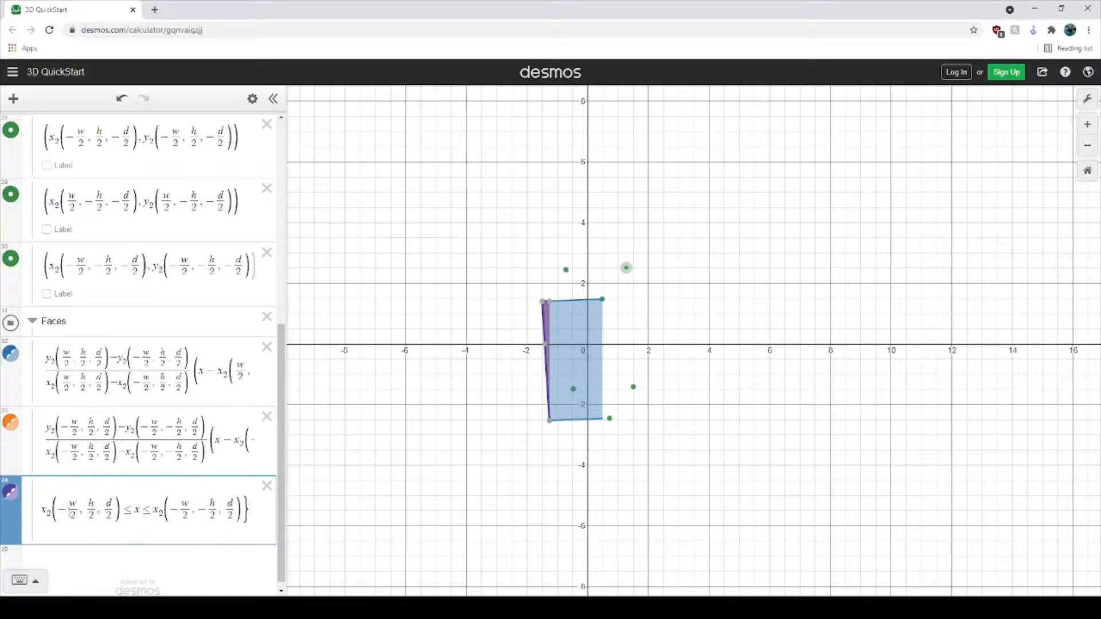
pyautogui.moveTo(70, 512); pyautogui.dragTo(4, 505)
pyautogui.moveTo(95, 520); pyautogui.dragTo(3, 497)
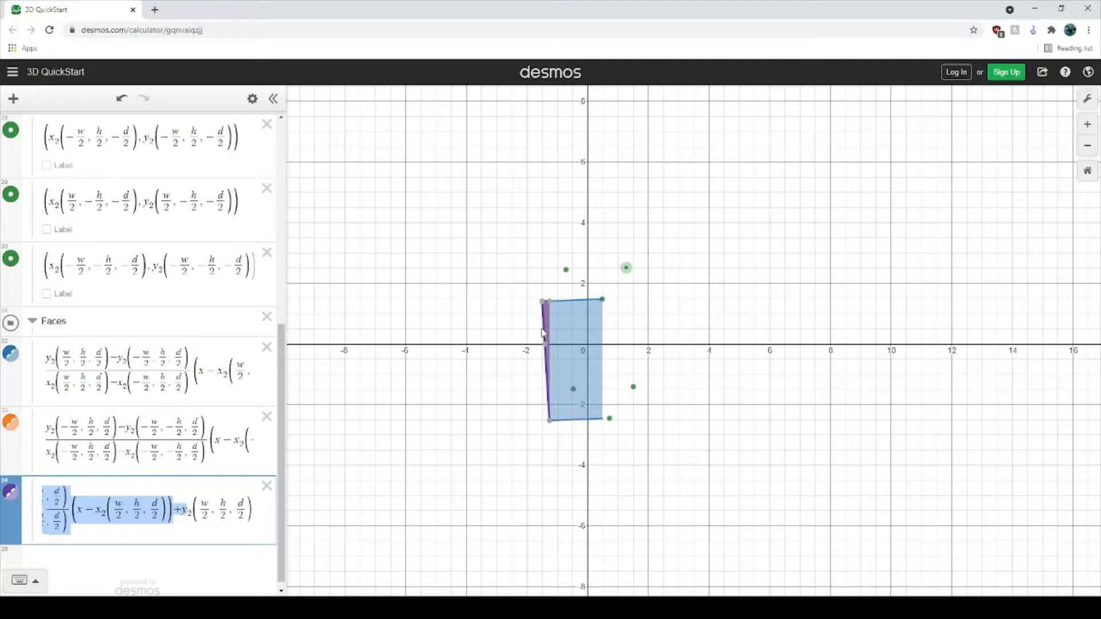
pyautogui.click(92, 509)
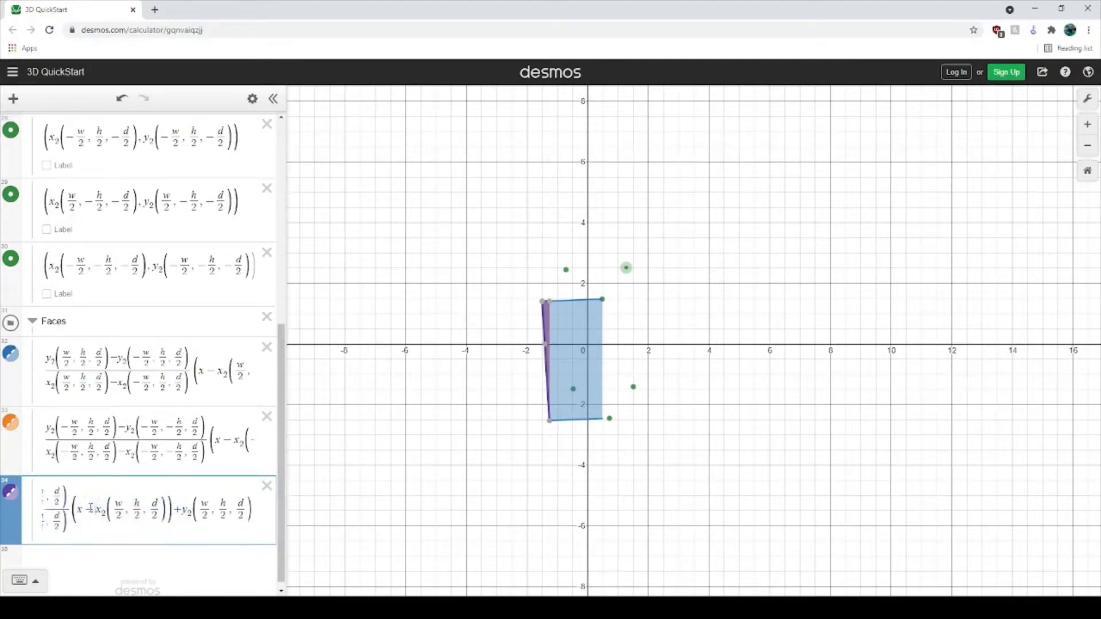
pyautogui.click(604, 302)
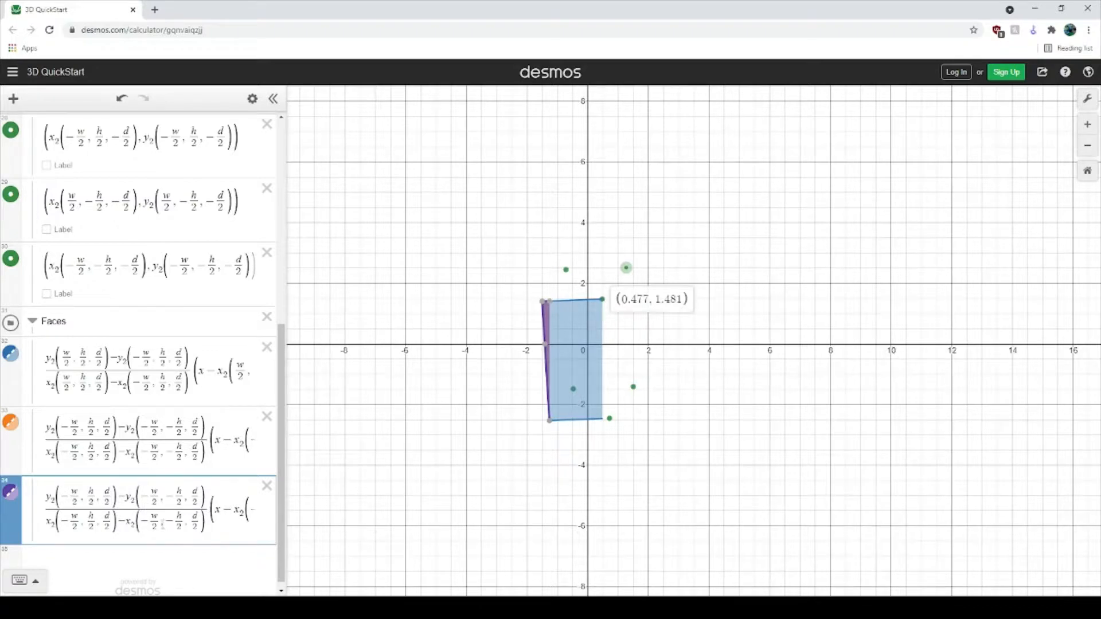
pyautogui.moveTo(163, 524); pyautogui.dragTo(395, 528)
pyautogui.click(160, 509)
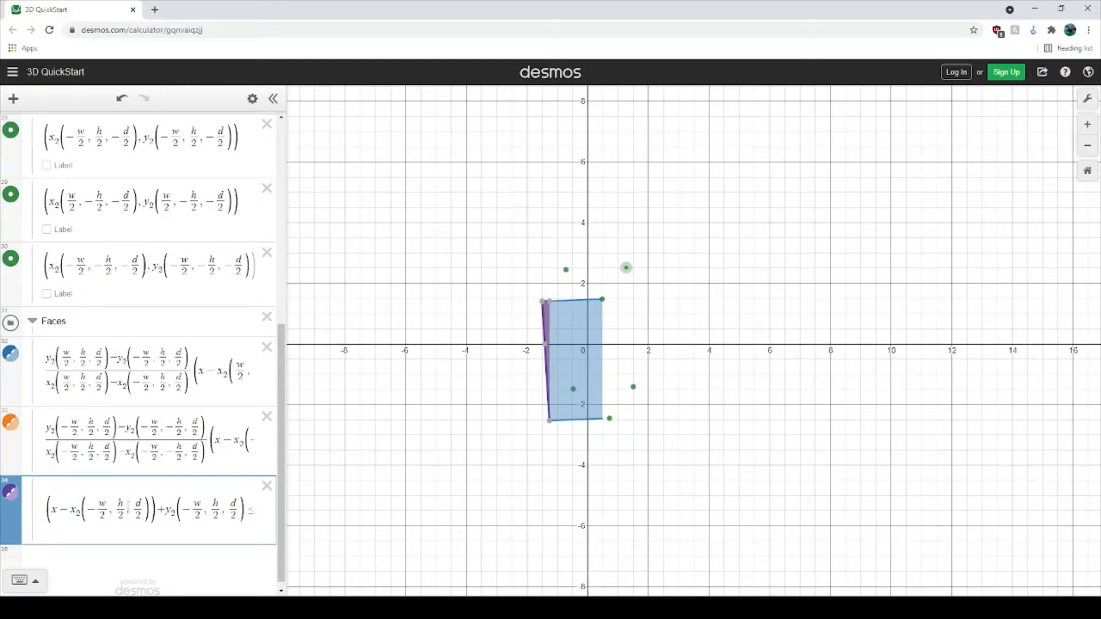
pyautogui.hotkey('ctrl', 'a')
pyautogui.press('BackSpace')
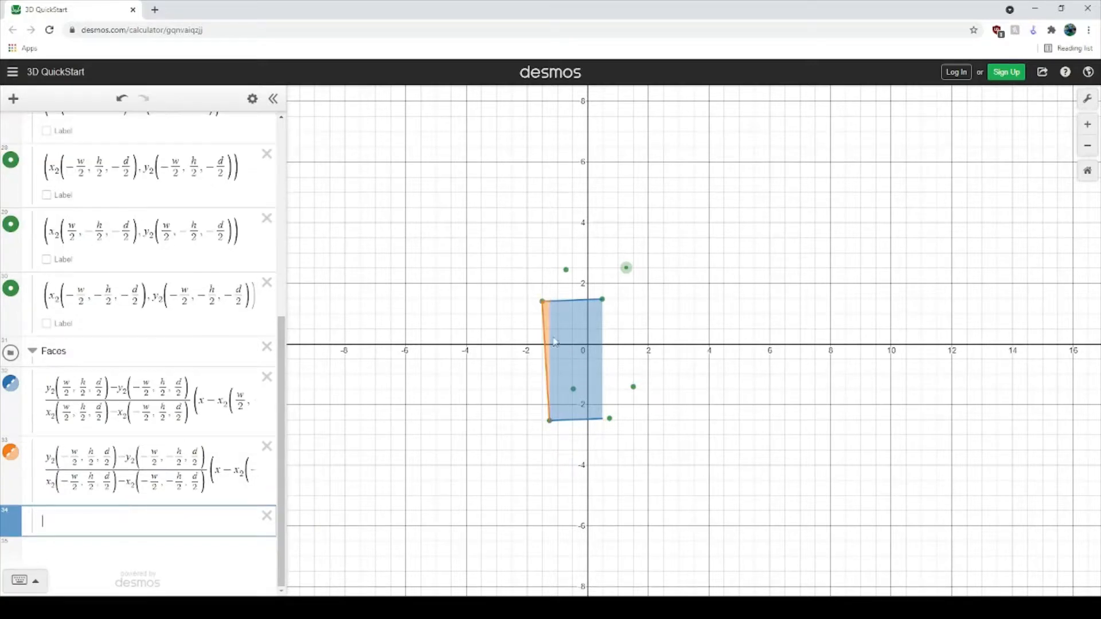
# Start a third face expression with y_2(w/2, h/2, d/2) copied from the first point, followed by a minus sign.
pyautogui.scroll(6, 185, 451)
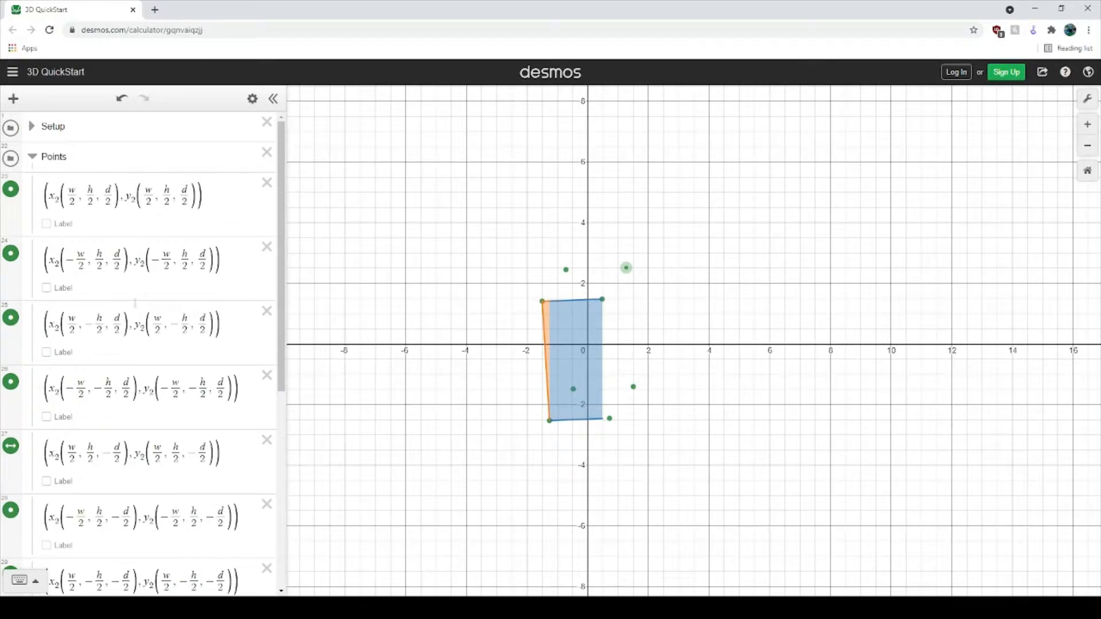
pyautogui.click(135, 318)
pyautogui.press('Down')
pyautogui.press('Up')
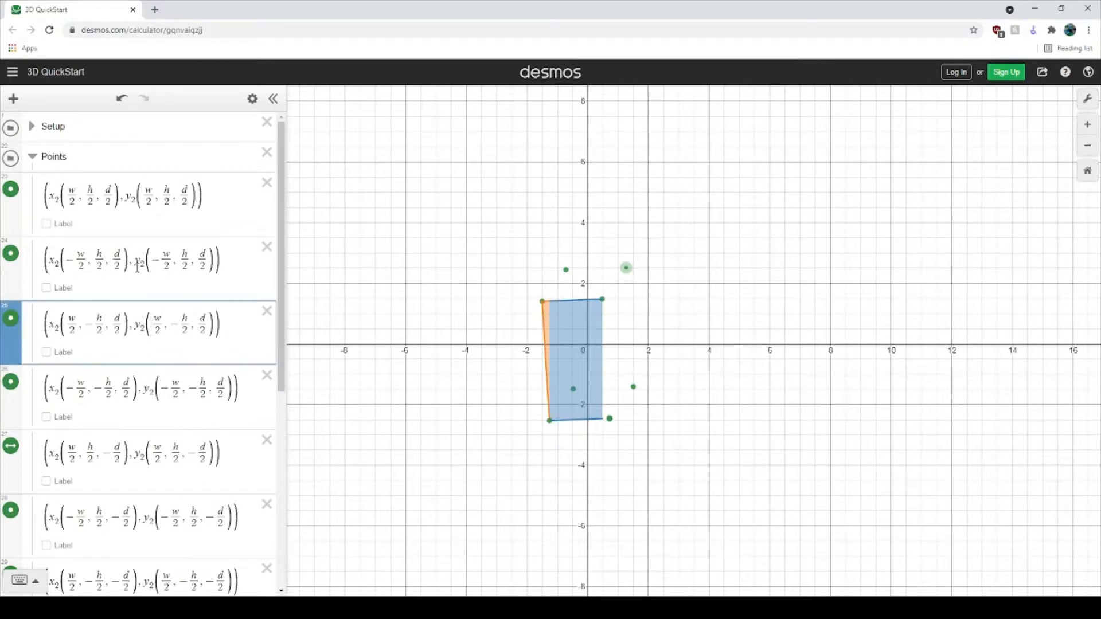
pyautogui.press('Up')
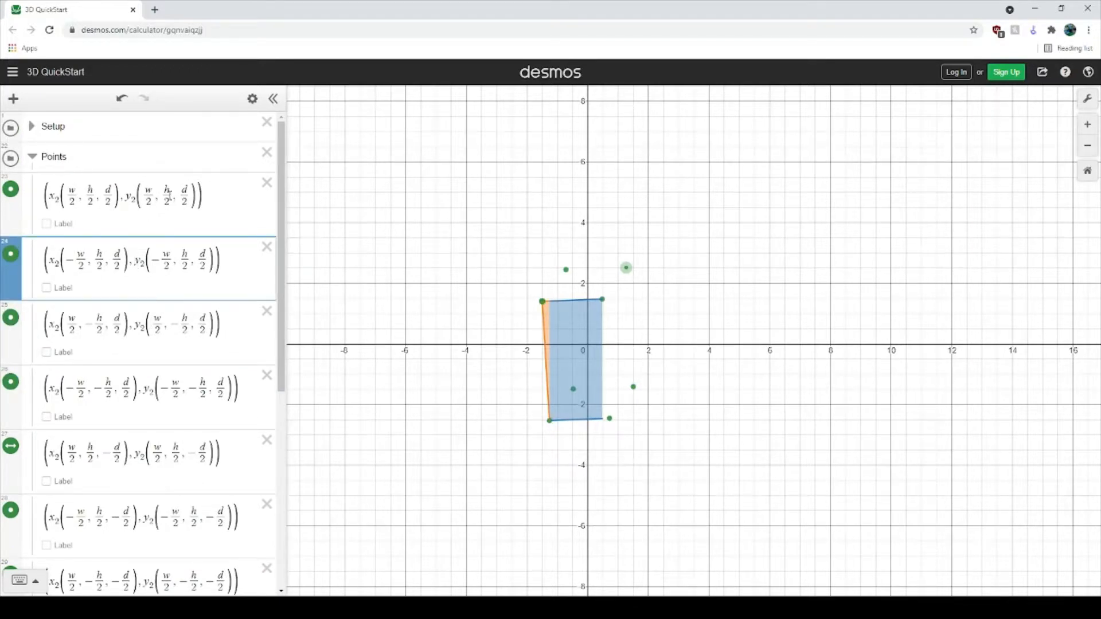
pyautogui.moveTo(170, 195); pyautogui.dragTo(126, 202)
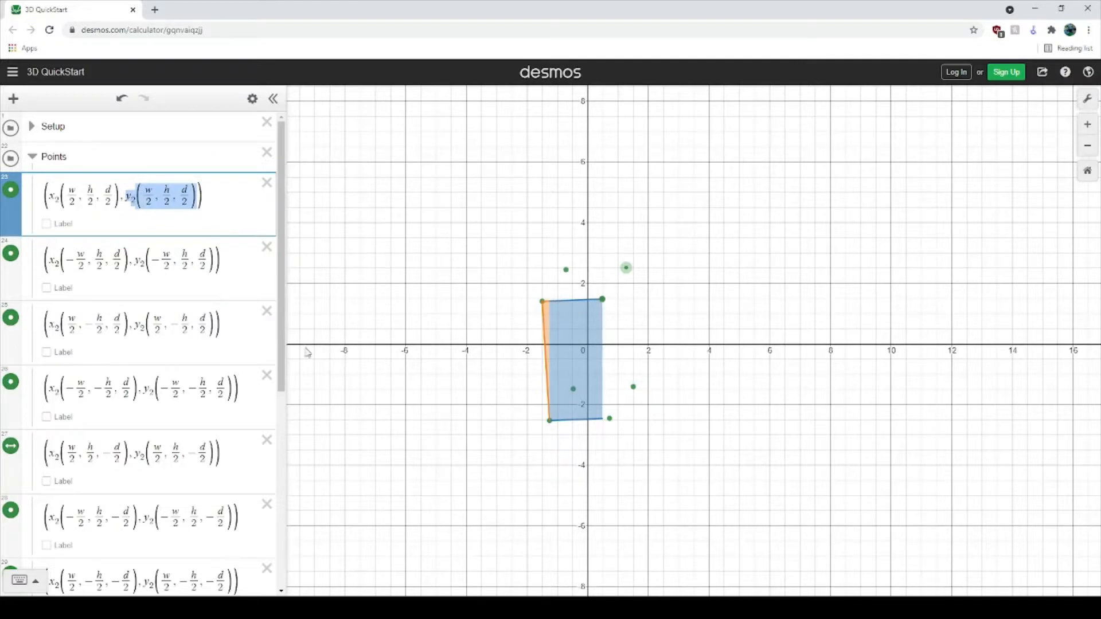
pyautogui.scroll(-6, 148, 359)
pyautogui.click(128, 532)
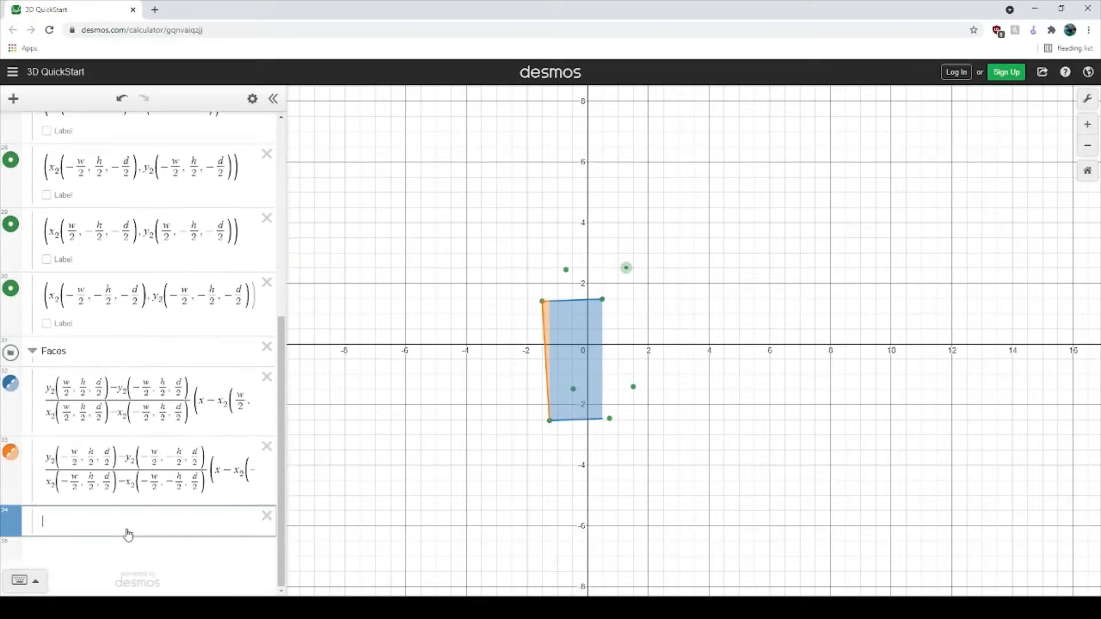
pyautogui.write('v')
pyautogui.press('BackSpace')
pyautogui.write('y2(w/2,h/2,d/2)')
pyautogui.write('-')
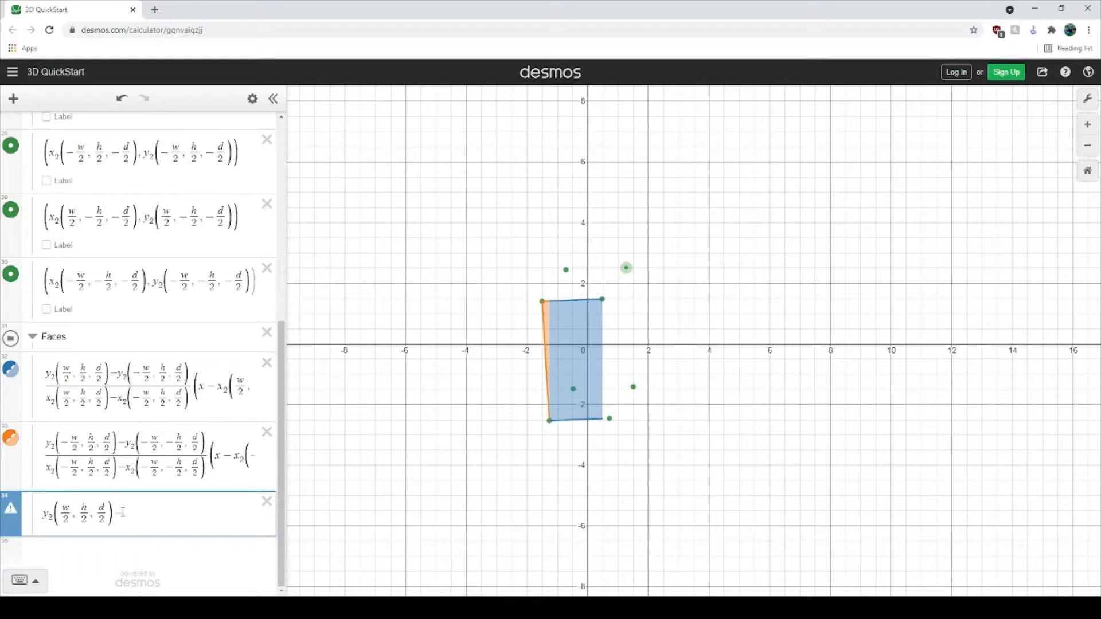
# Copy y_2(w/2, -h/2, d/2) from the third point and append it after the minus sign in the third face expression.
pyautogui.scroll(6, 122, 512)
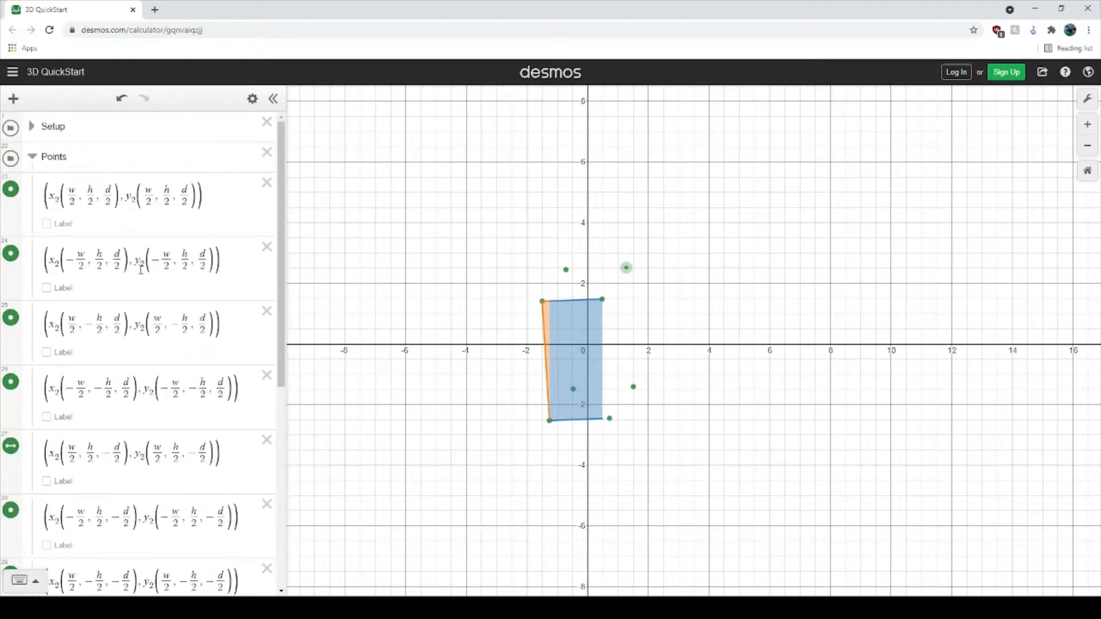
pyautogui.click(136, 331)
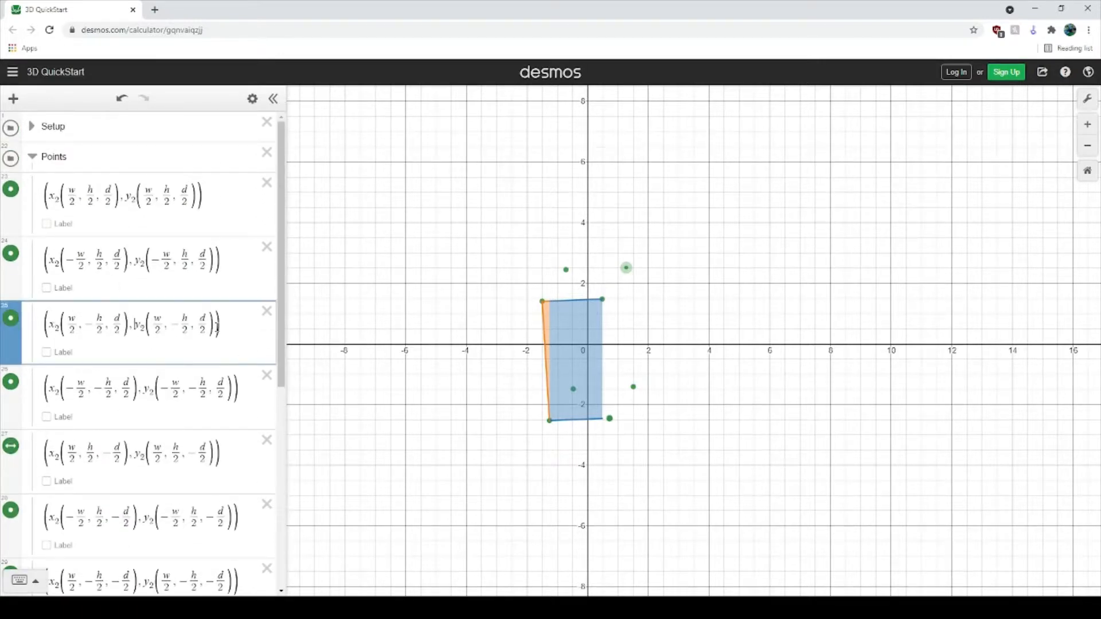
pyautogui.moveTo(217, 327); pyautogui.dragTo(136, 330)
pyautogui.scroll(-6, 136, 402)
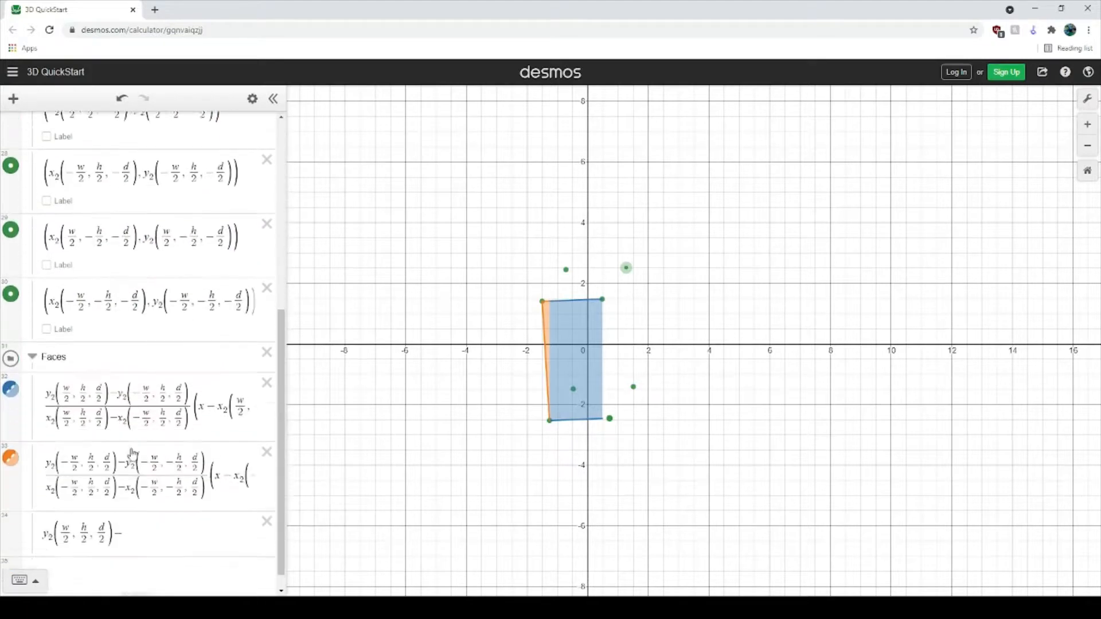
pyautogui.click(171, 522)
pyautogui.write('y2(w/2,-h/2,d/2)')
# Divide the y difference by a copy of itself and change both y_2 terms in the denominator to x_2.
pyautogui.moveTo(207, 523); pyautogui.dragTo(46, 521)
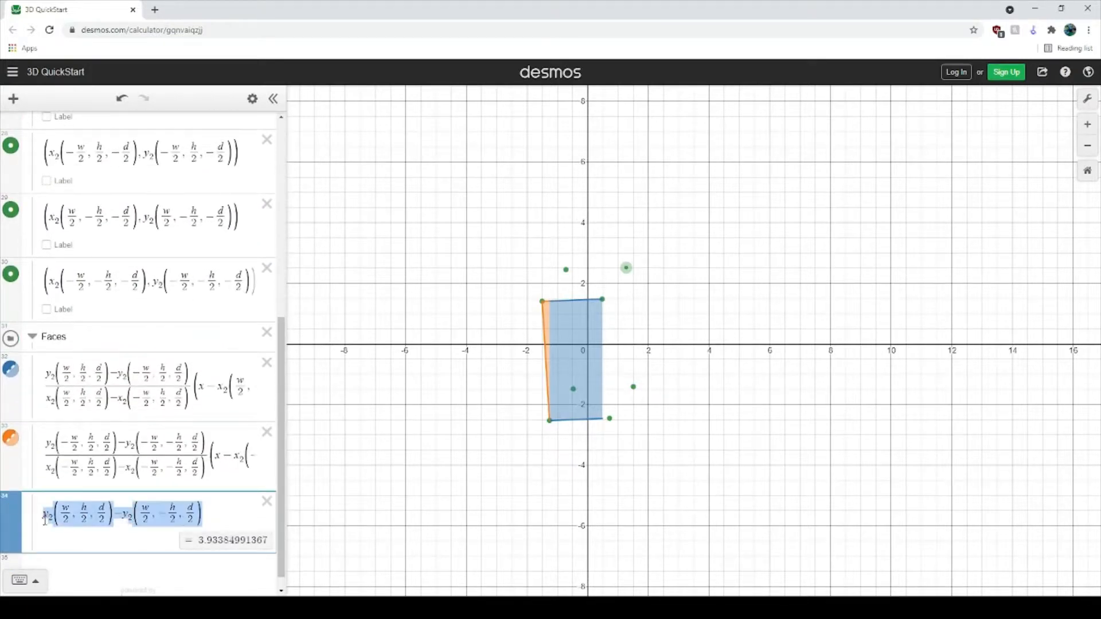
pyautogui.click(228, 519)
pyautogui.hotkey('ctrl', 'a')
pyautogui.hotkey('ctrl', 'c')
pyautogui.write('/')
pyautogui.hotkey('ctrl', 'v')
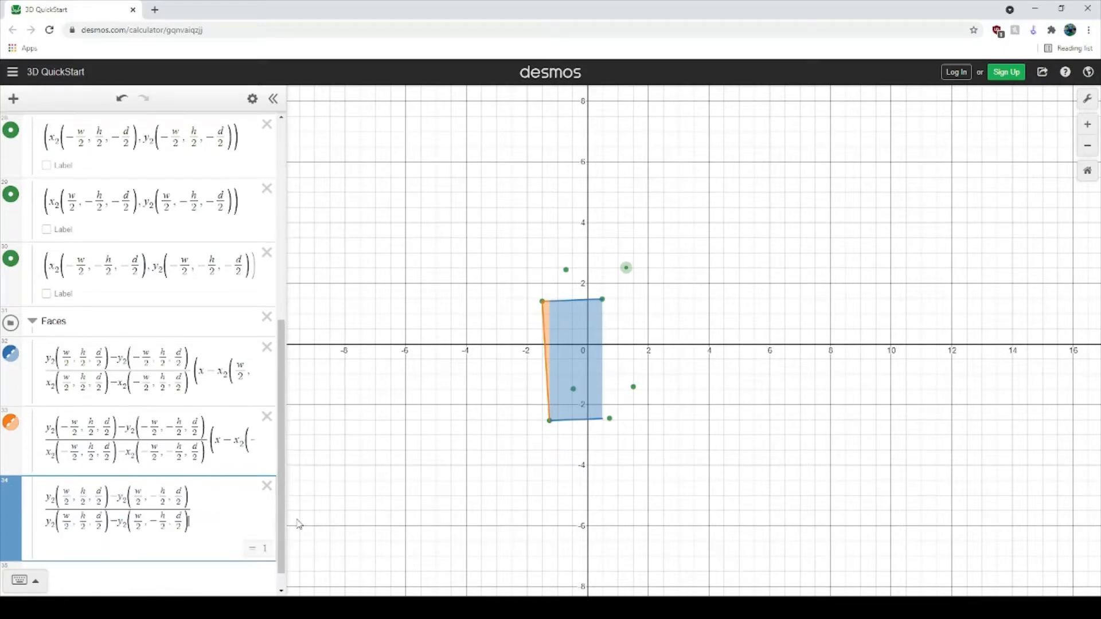
pyautogui.write('x')
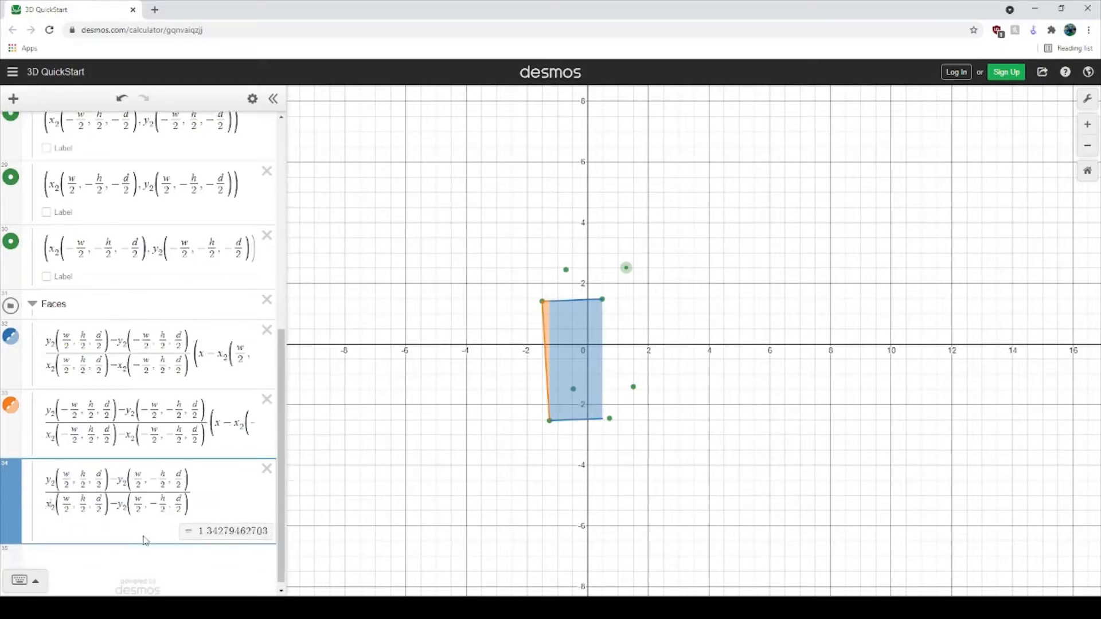
pyautogui.doubleClick(121, 503)
pyautogui.write('x')
# Multiply the slope fraction in the third face expression by (x - x_2(w/2, h/2, d/2)), reusing the x_2 term from its denominator.
pyautogui.click(219, 495)
pyautogui.write('x')
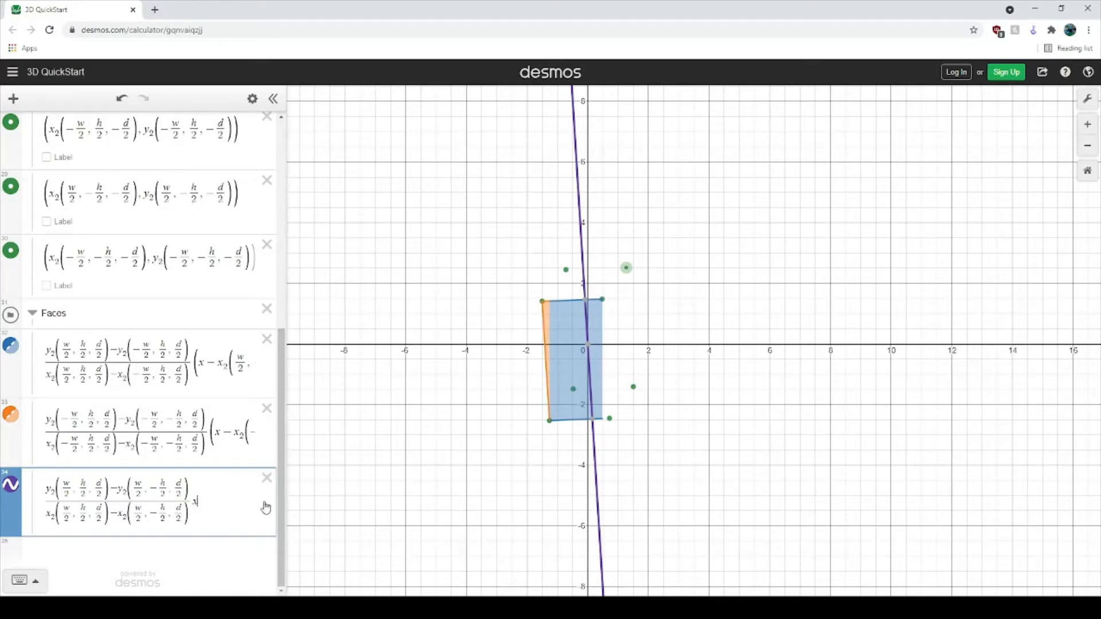
pyautogui.press('BackSpace')
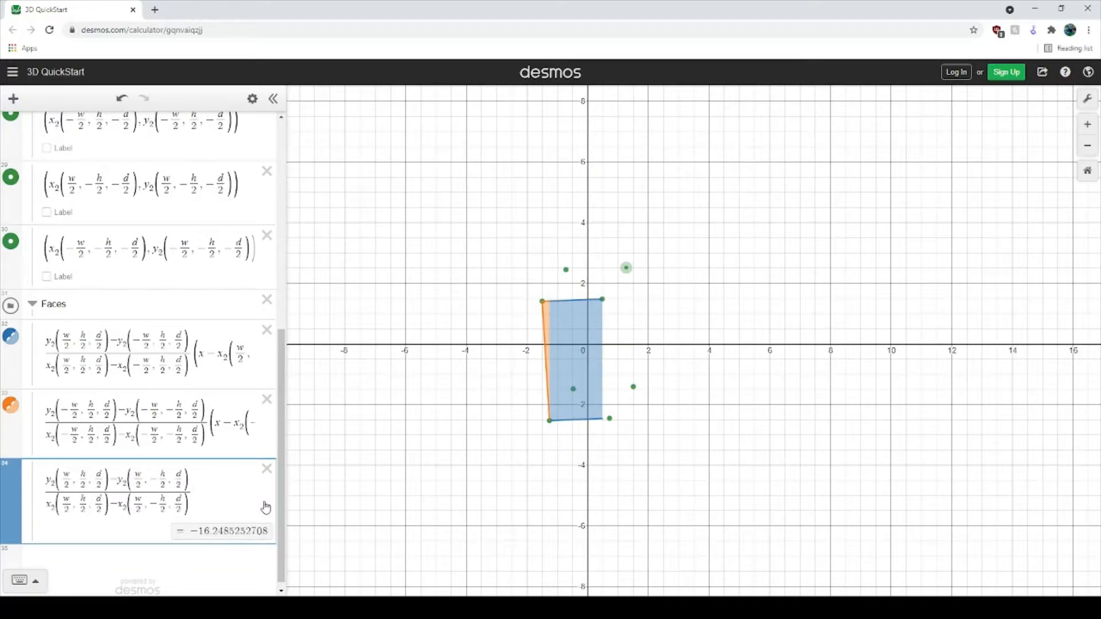
pyautogui.write('(x-')
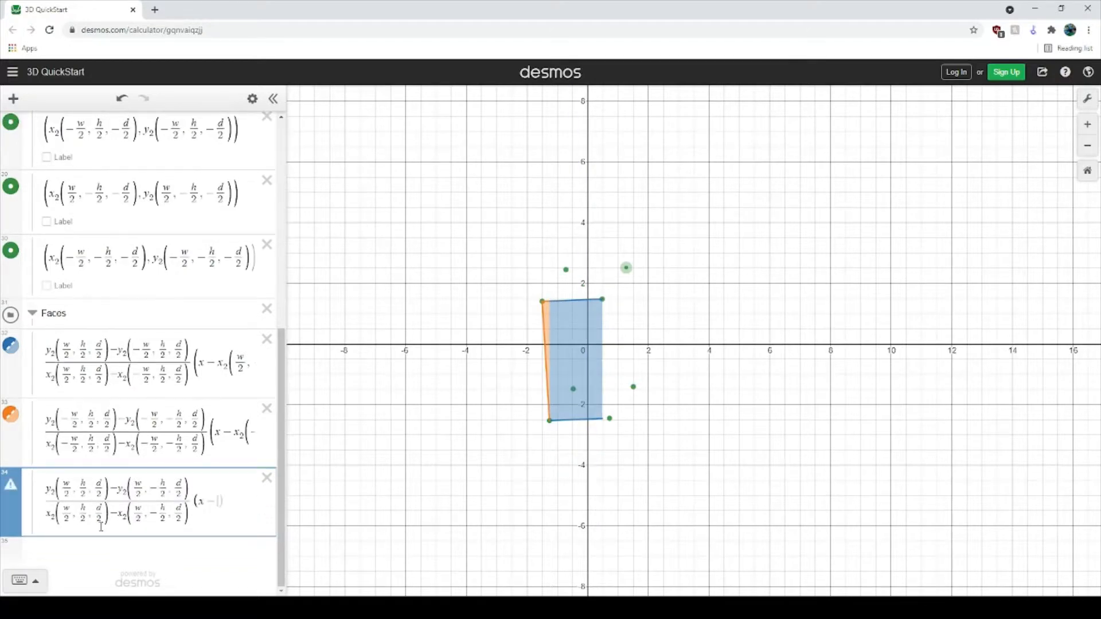
pyautogui.moveTo(193, 518); pyautogui.dragTo(49, 517)
pyautogui.click(105, 514)
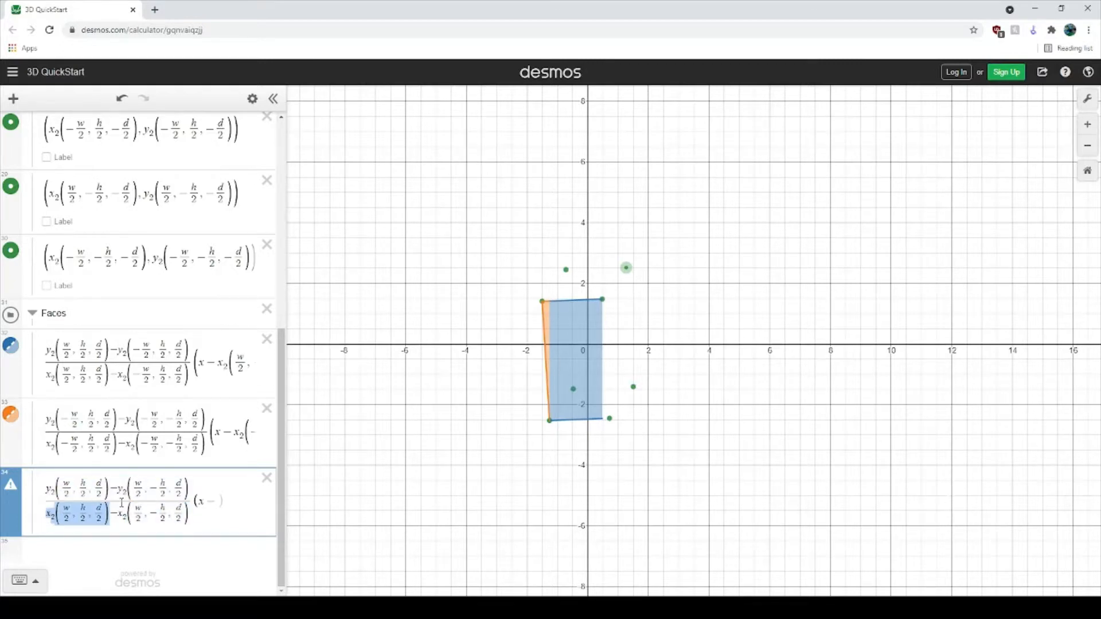
pyautogui.click(227, 511)
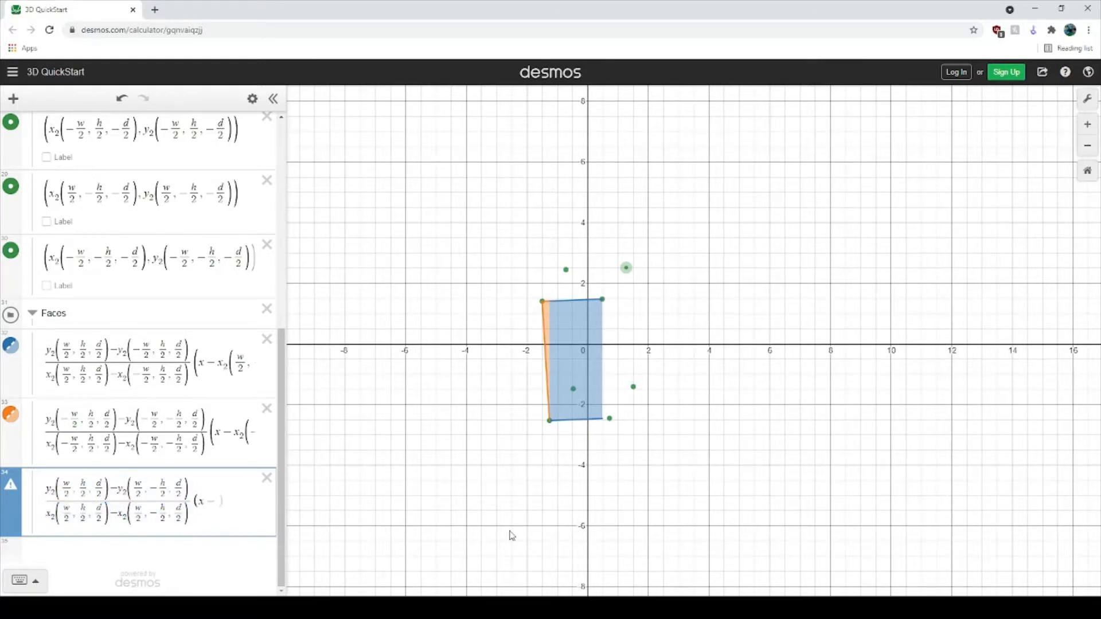
pyautogui.hotkey('ctrl', 'v')
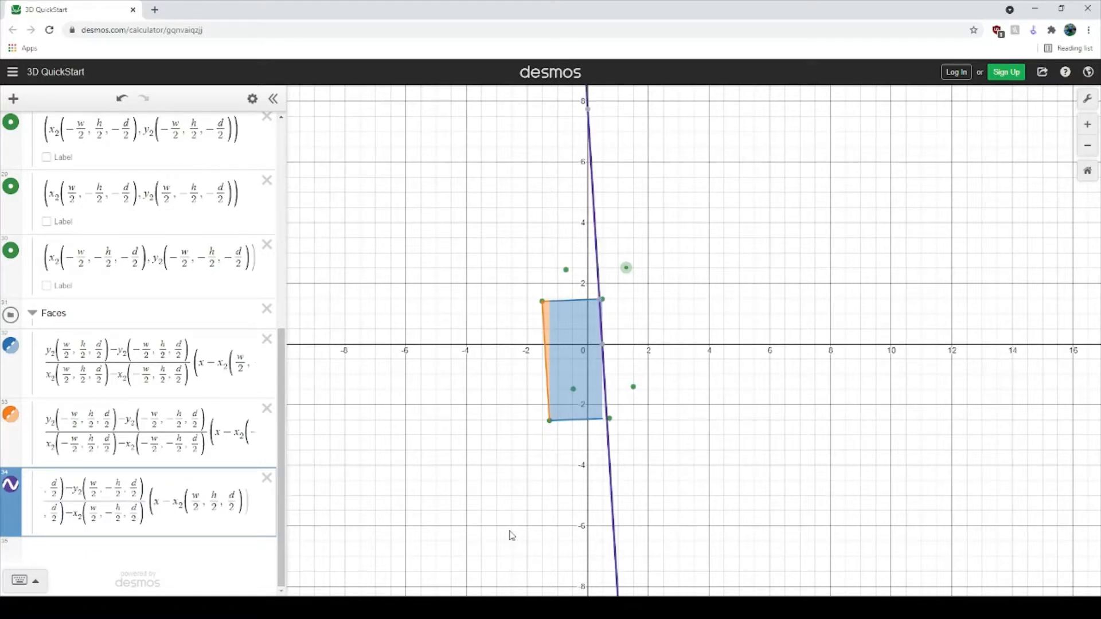
# Add y_2(w/2, h/2, d/2) to the third face expression by reusing the copied x_2 term and changing its x to y.
pyautogui.write('+')
pyautogui.hotkey('ctrl', 'v')
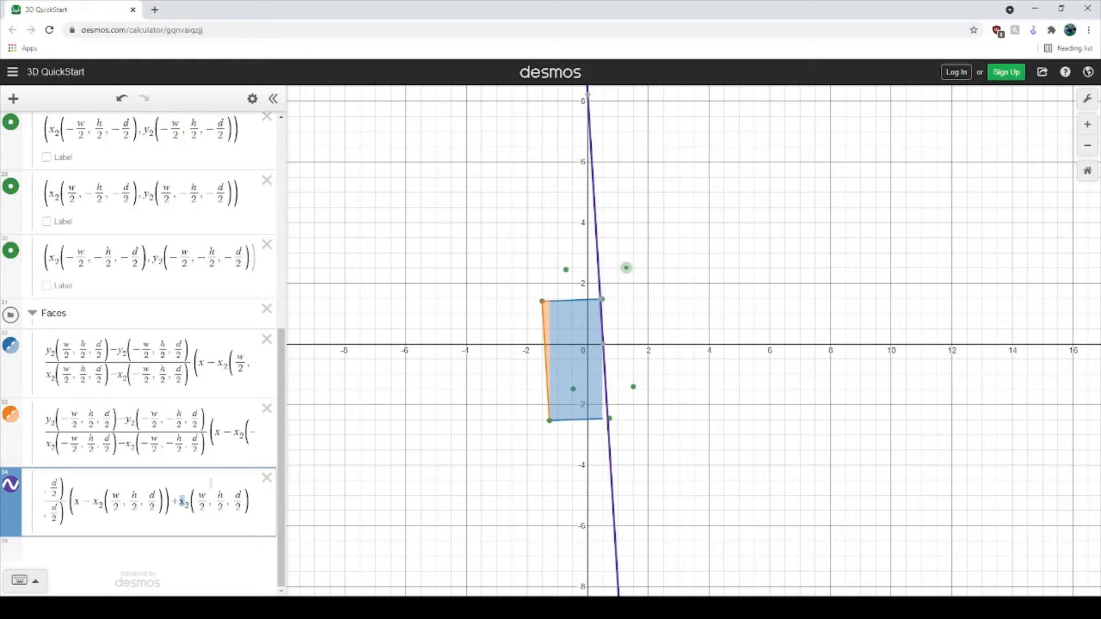
pyautogui.write('y')
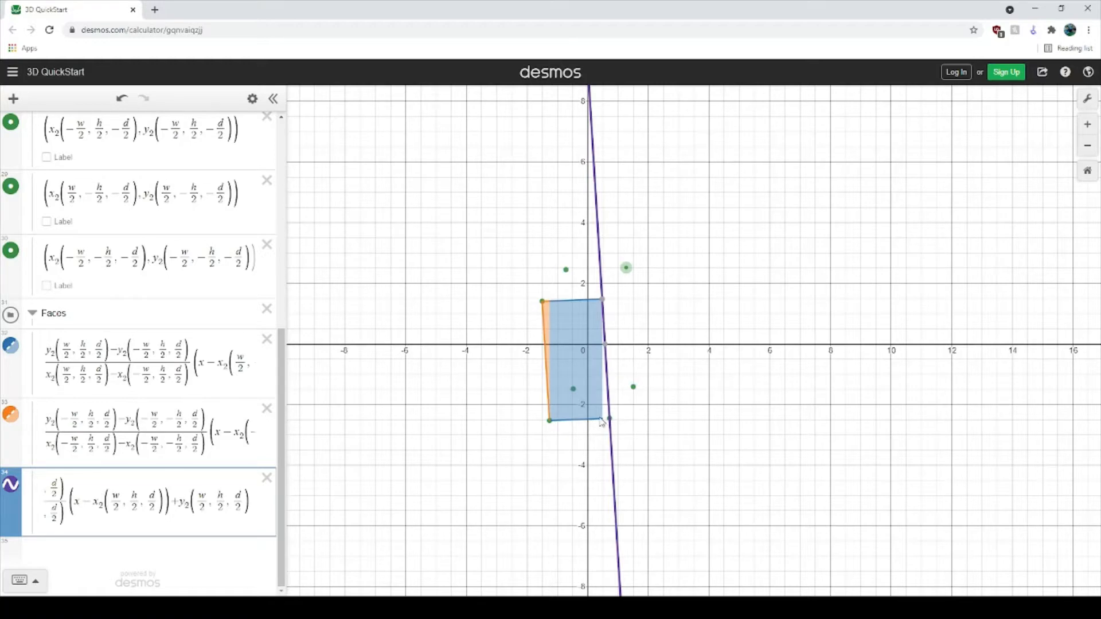
# Append ≥ y ≥ to the end of the third face expression.
pyautogui.click(254, 519)
pyautogui.write('>=y>=')
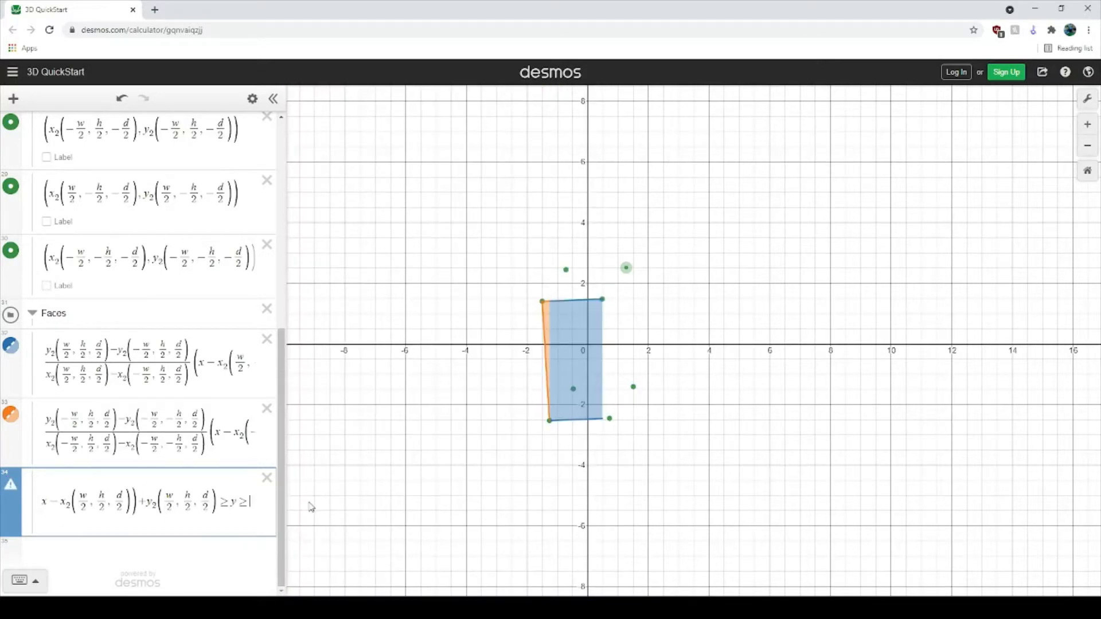
pyautogui.press('BackSpace')
pyautogui.press('BackSpace')
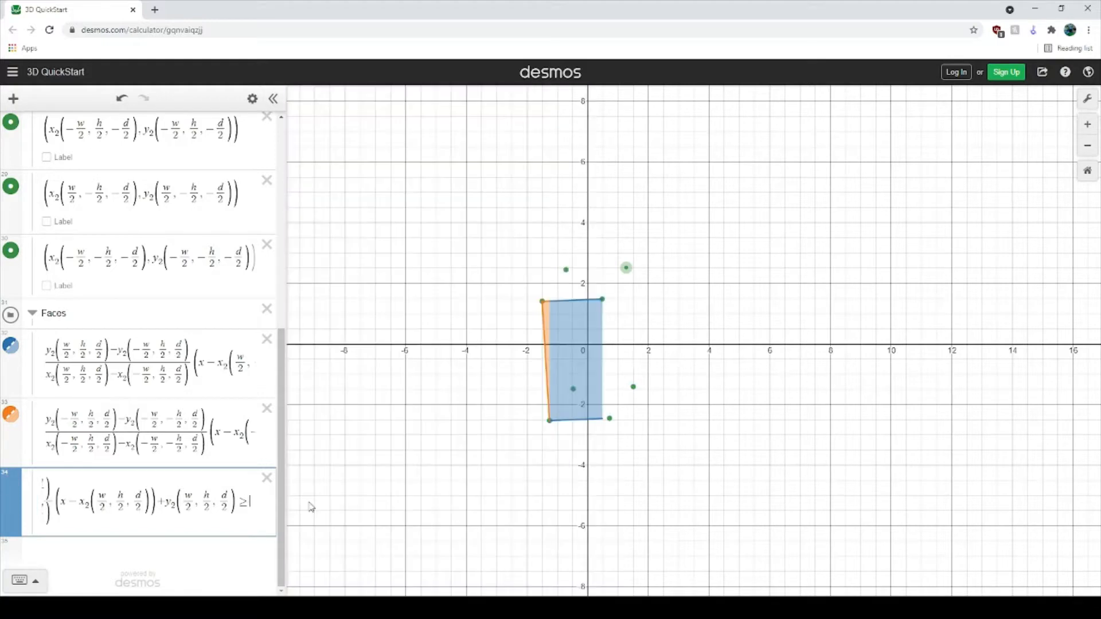
pyautogui.press('BackSpace')
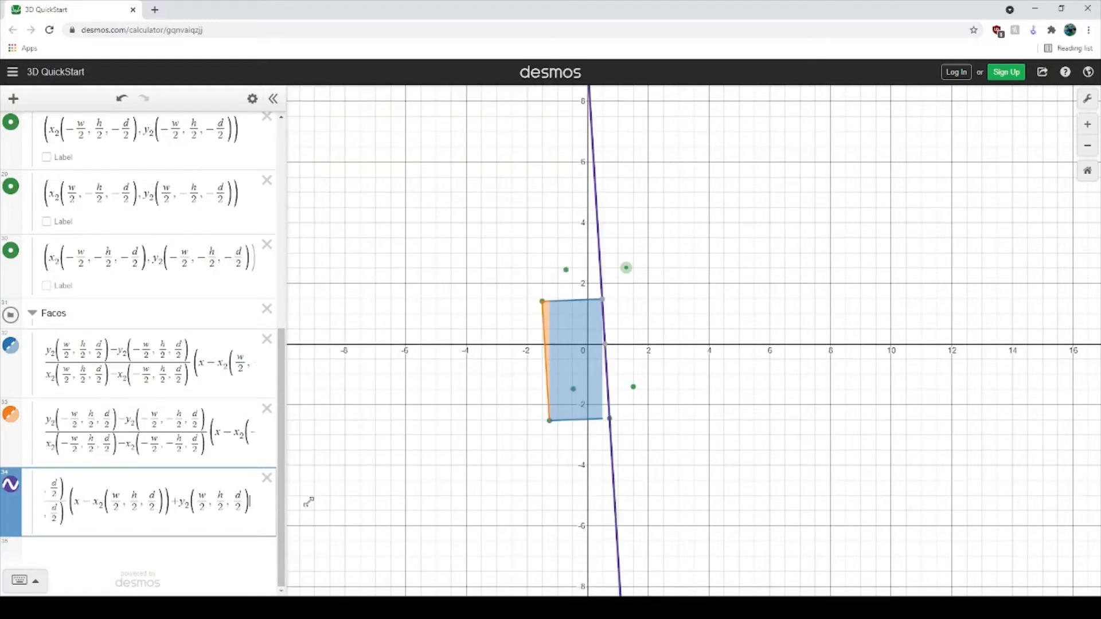
pyautogui.write('>')
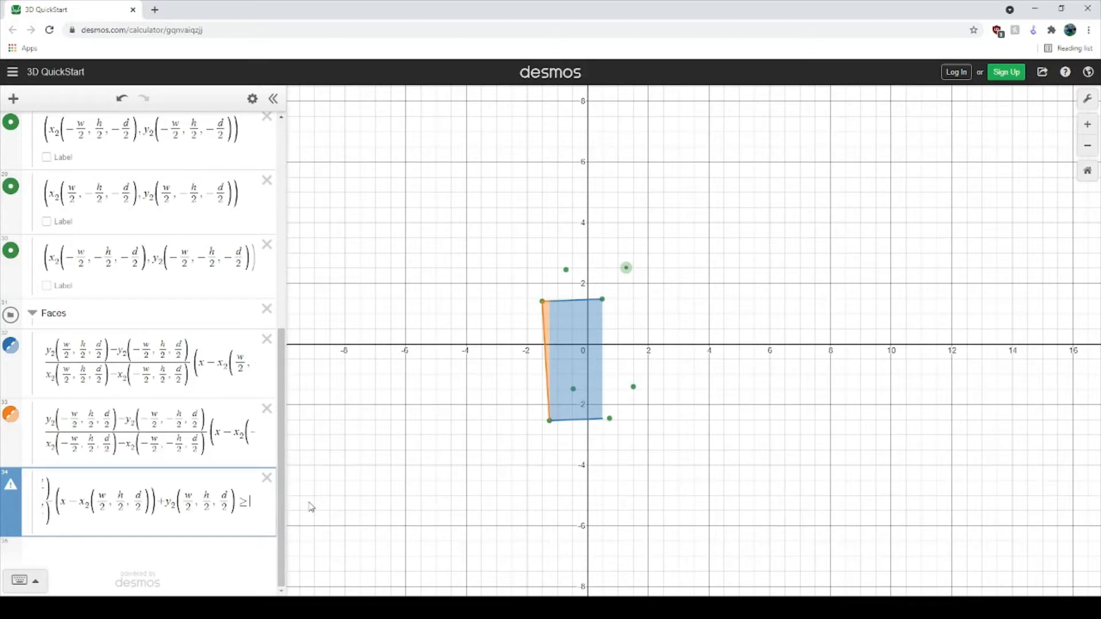
pyautogui.write('y')
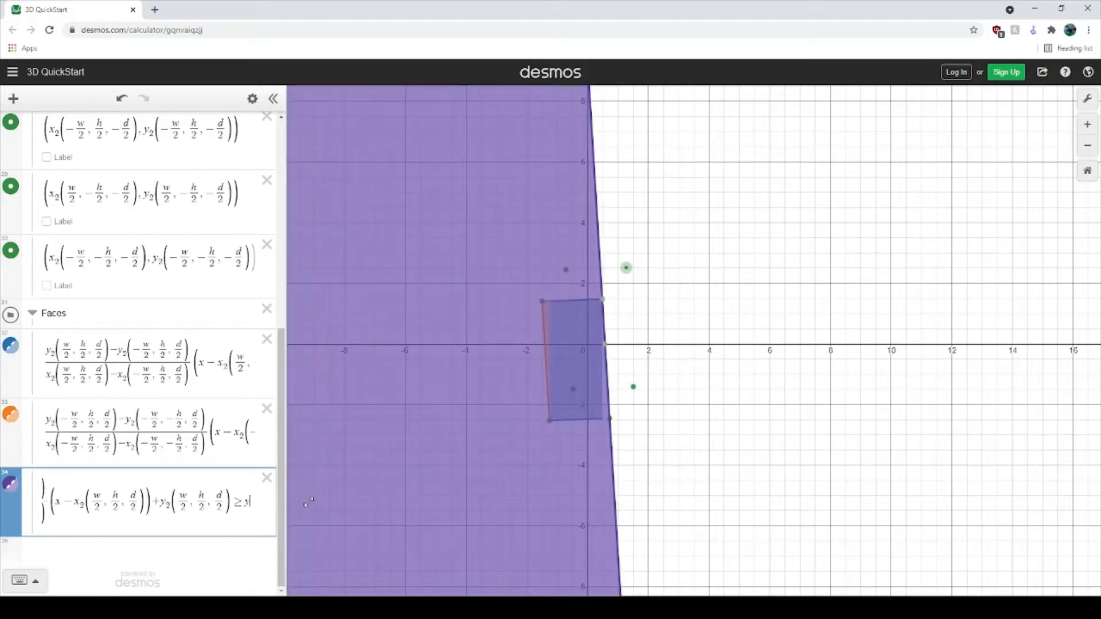
pyautogui.write('>=')
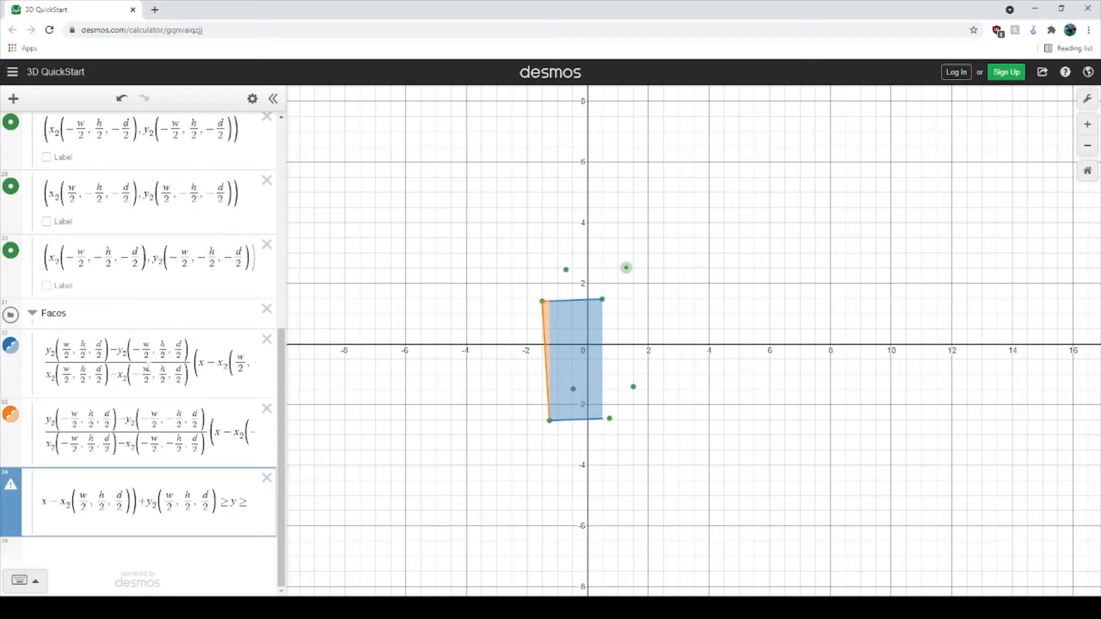
# Copy the lower edge line through the -h/2 corners from the first face inequality and append it as the third face's lower bound.
pyautogui.click(593, 394)
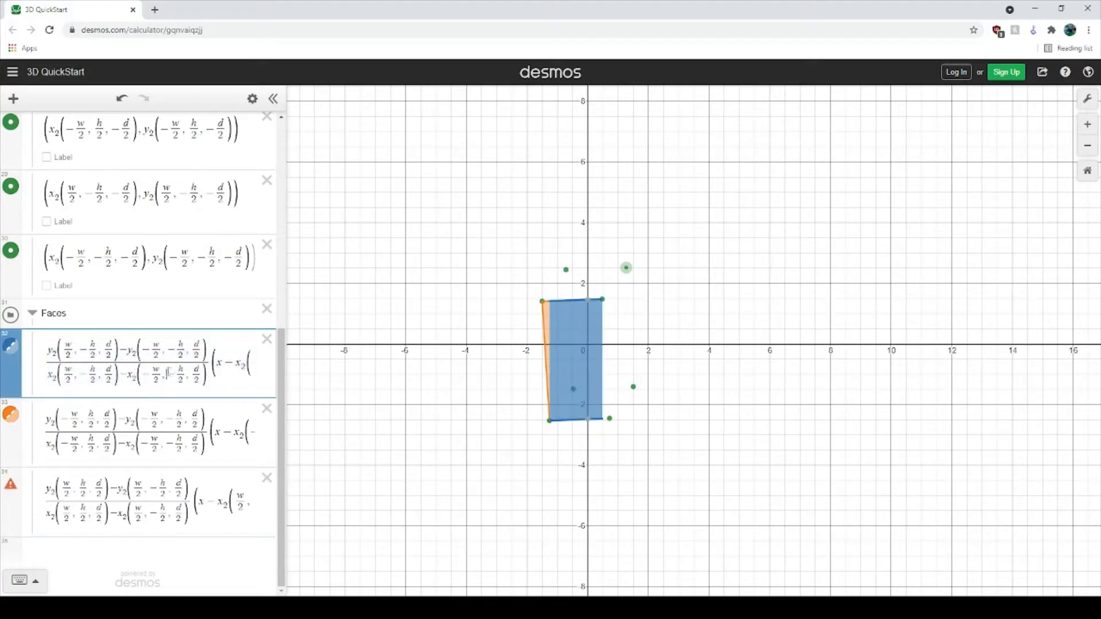
pyautogui.moveTo(116, 365); pyautogui.dragTo(1, 366)
pyautogui.click(143, 367)
pyautogui.moveTo(115, 379); pyautogui.dragTo(3, 372)
pyautogui.click(138, 365)
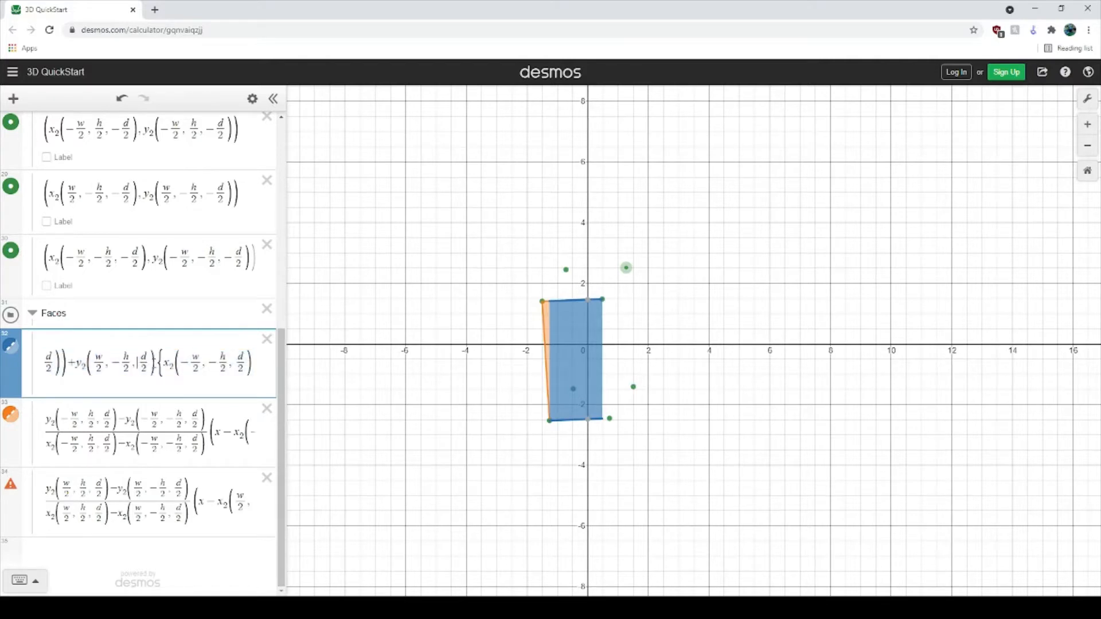
pyautogui.moveTo(158, 363)
pyautogui.mouseDown()
pyautogui.moveTo(26, 361)
pyautogui.moveTo(4, 357)
pyautogui.moveTo(159, 356)
pyautogui.moveTo(11, 348)
pyautogui.moveTo(3, 334)
pyautogui.moveTo(2, 349)
pyautogui.moveTo(158, 363)
pyautogui.mouseUp()
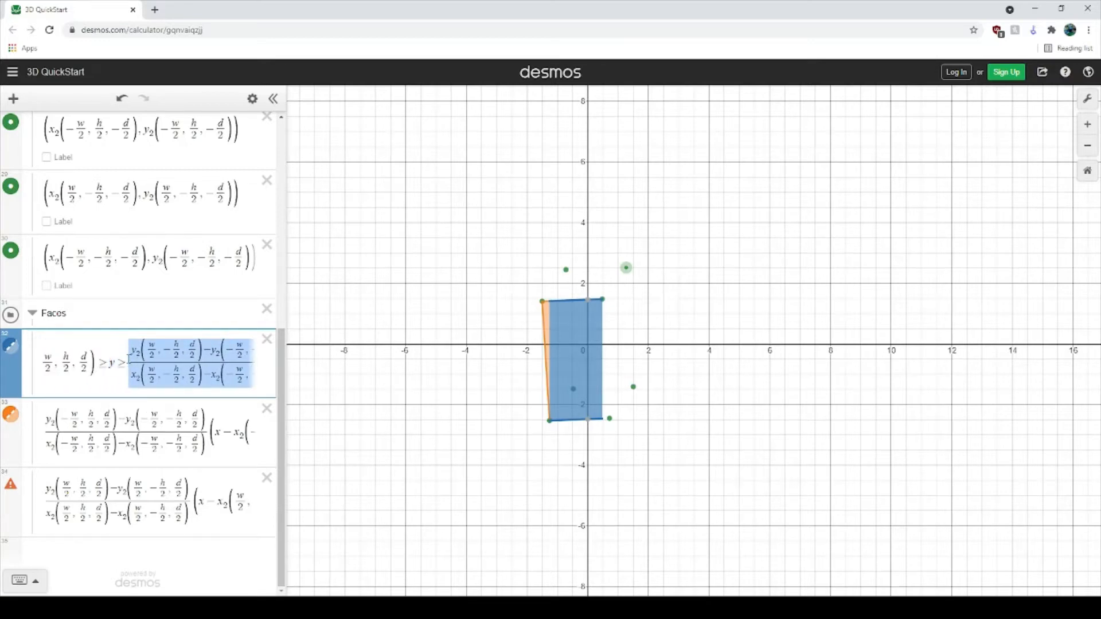
pyautogui.click(202, 519)
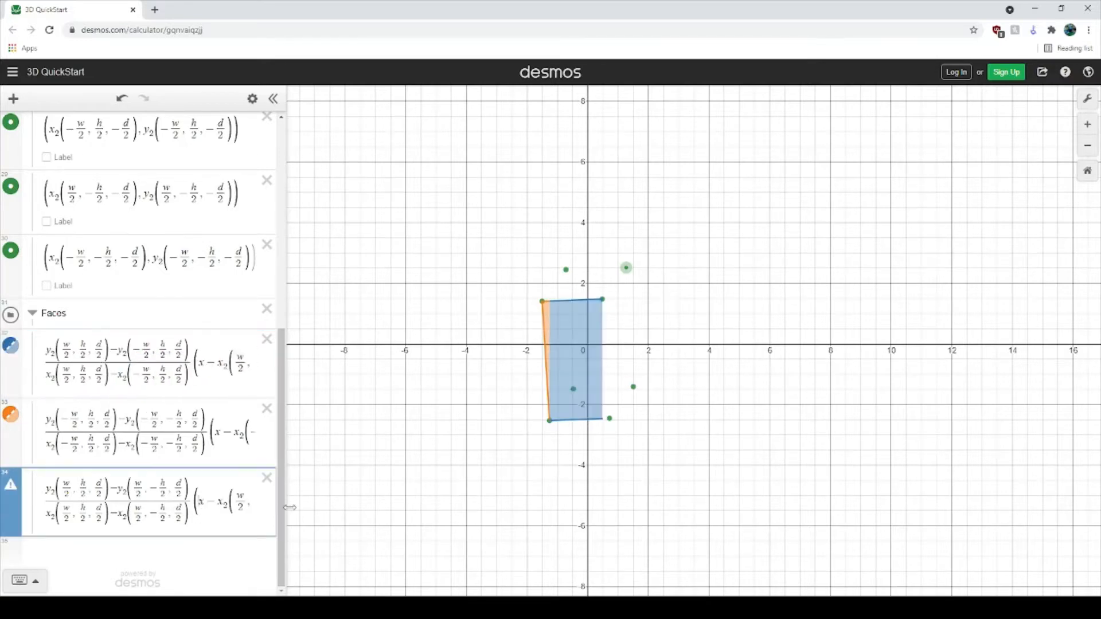
pyautogui.press('End')
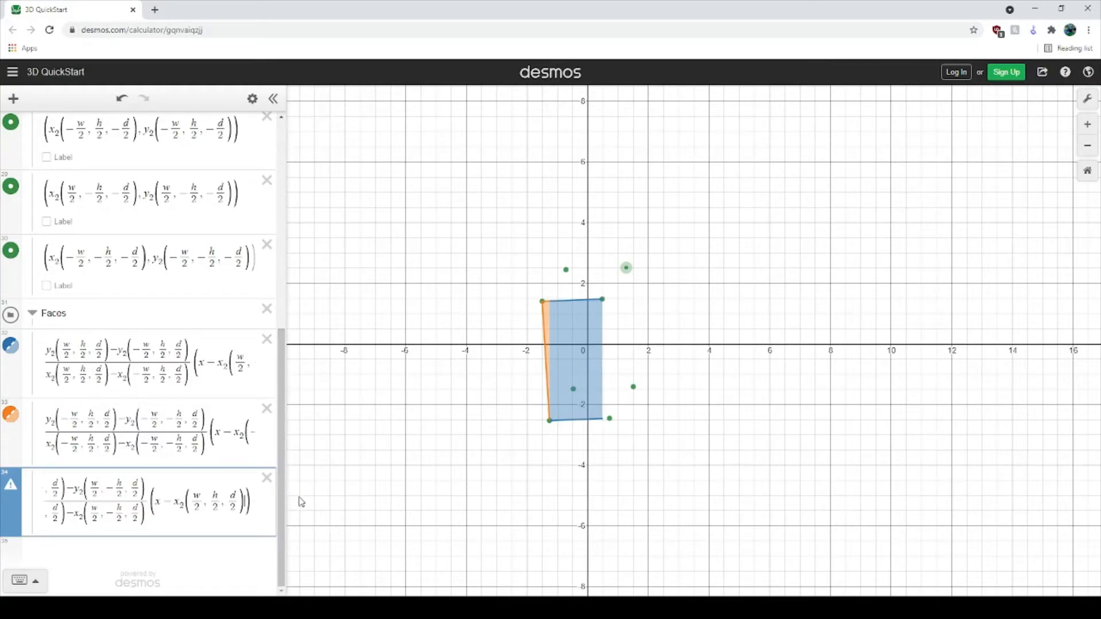
pyautogui.write('+y_2(w/2')
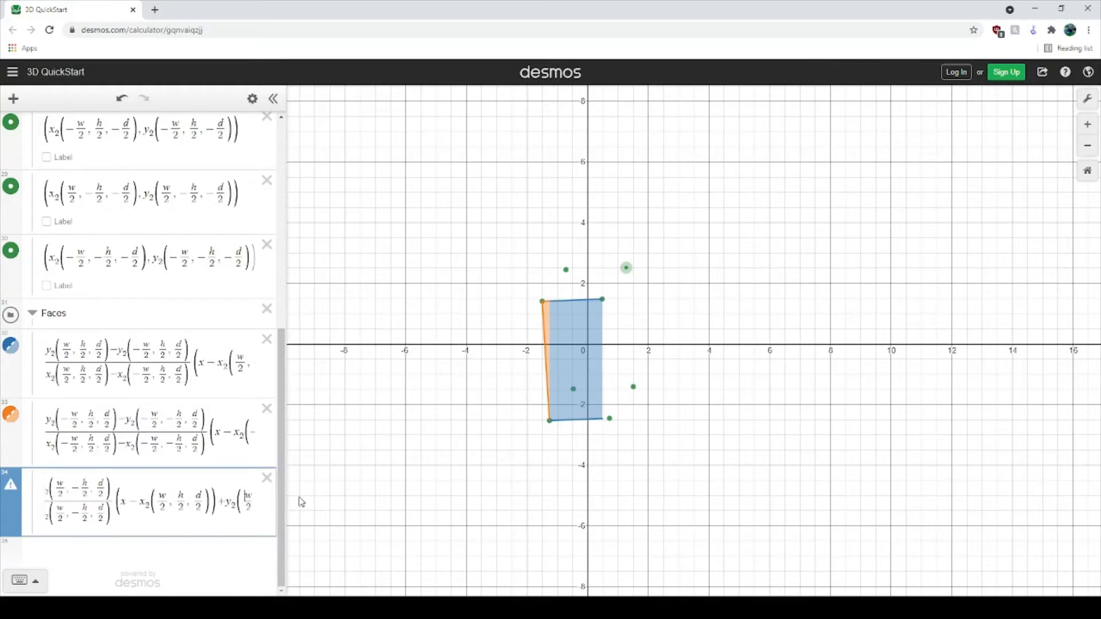
pyautogui.write(',h/2,d/2')
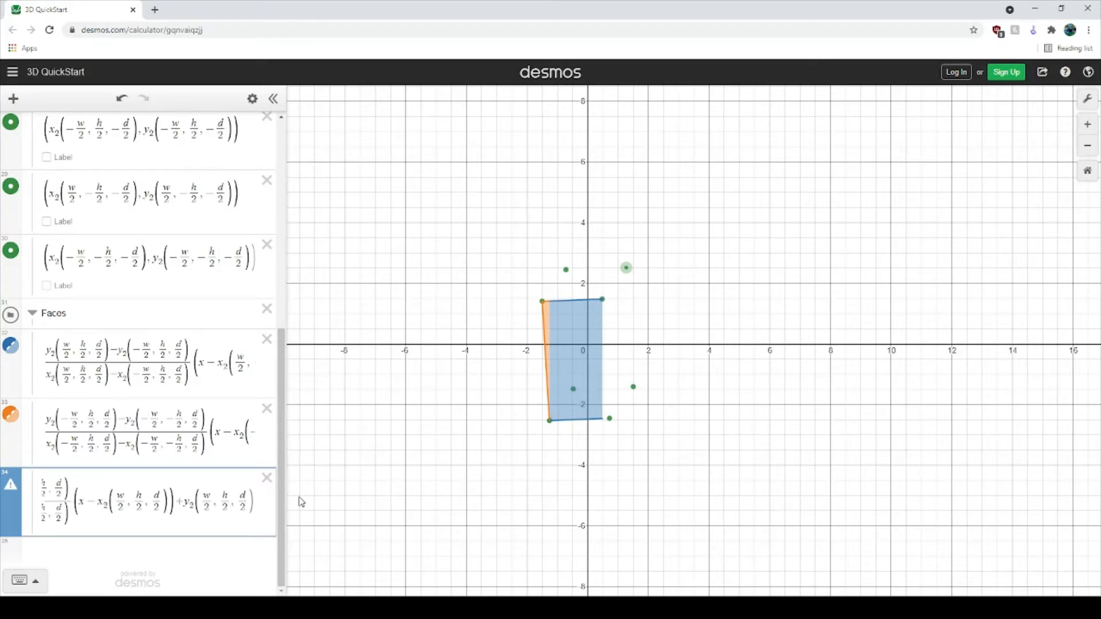
pyautogui.write(')>=y>=')
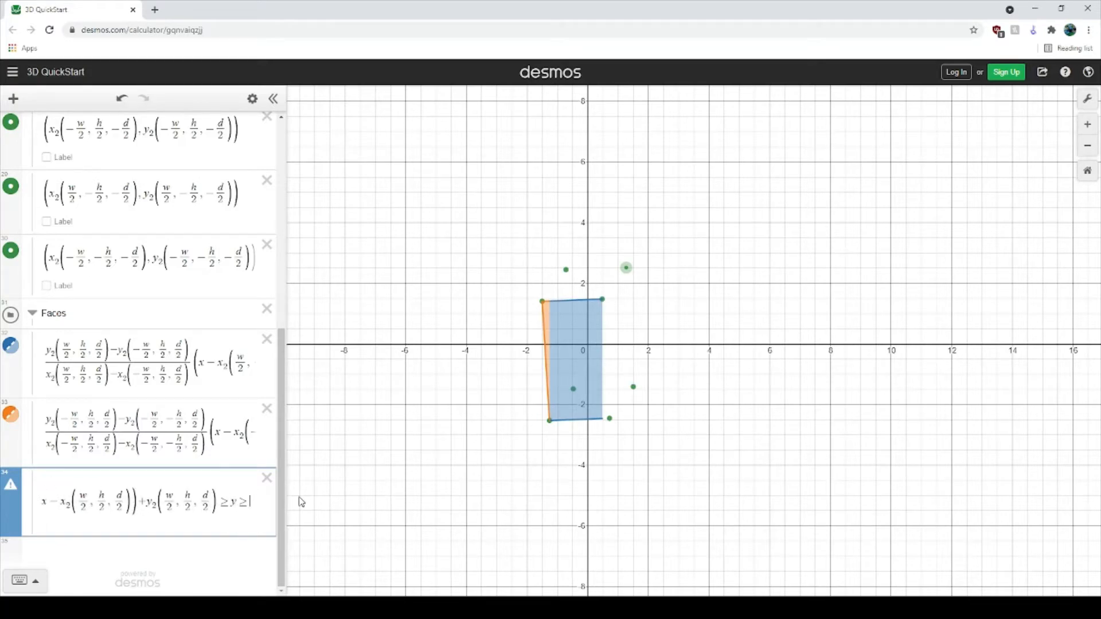
pyautogui.hotkey('ctrl', 'v')
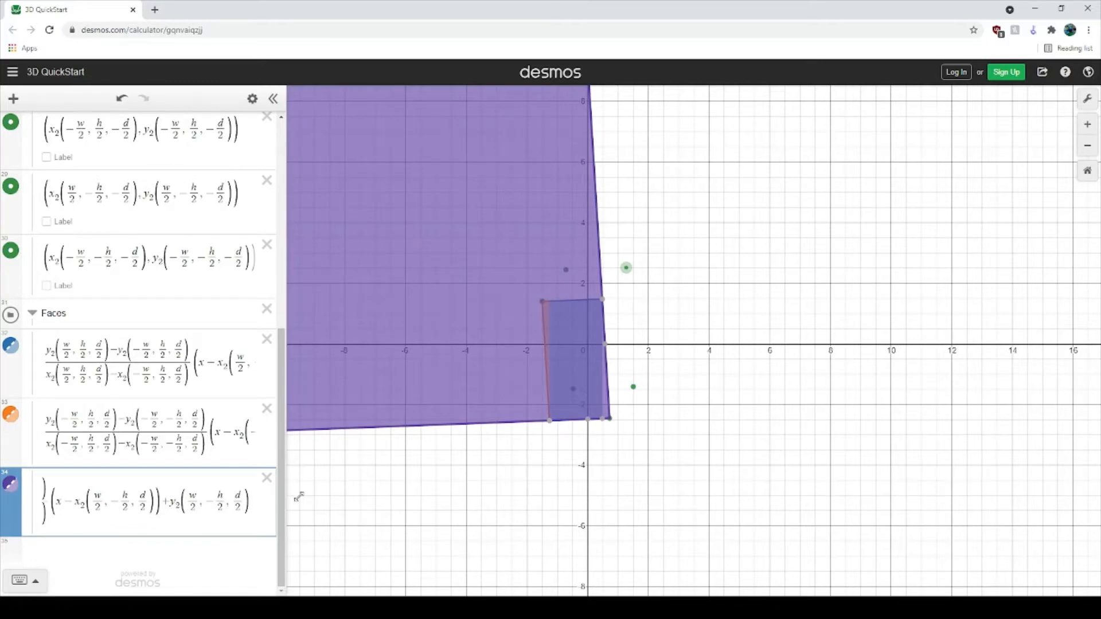
# Open a curly-brace restriction on the third face inequality, hide its shading, and copy x_2(w/2, h/2, d/2) from the first point.
pyautogui.write('{')
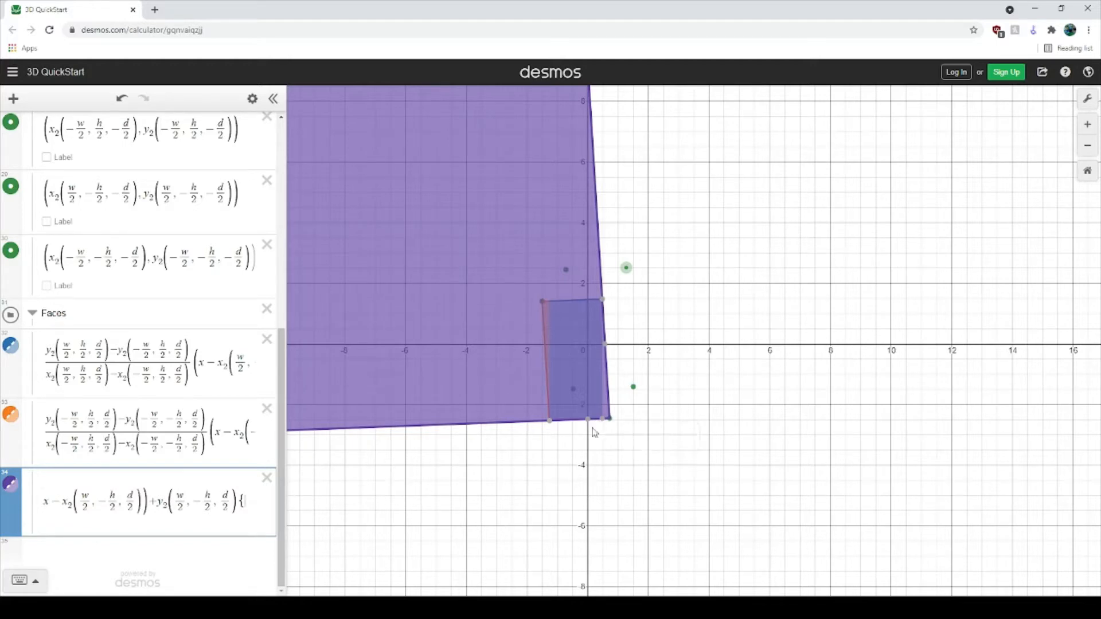
pyautogui.click(11, 486)
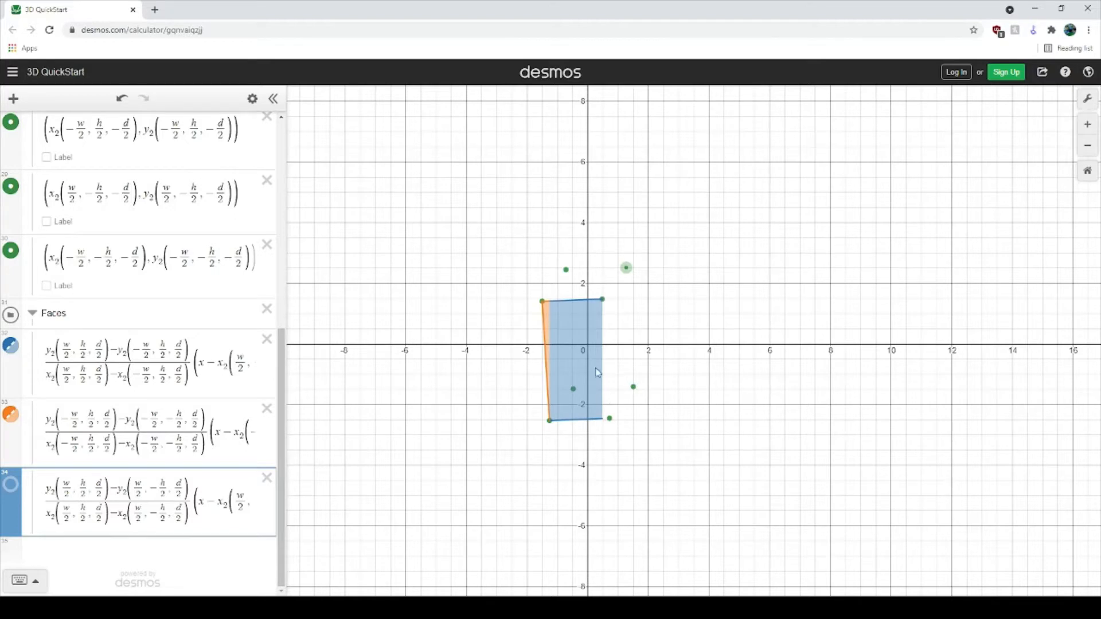
pyautogui.scroll(3, 122, 438)
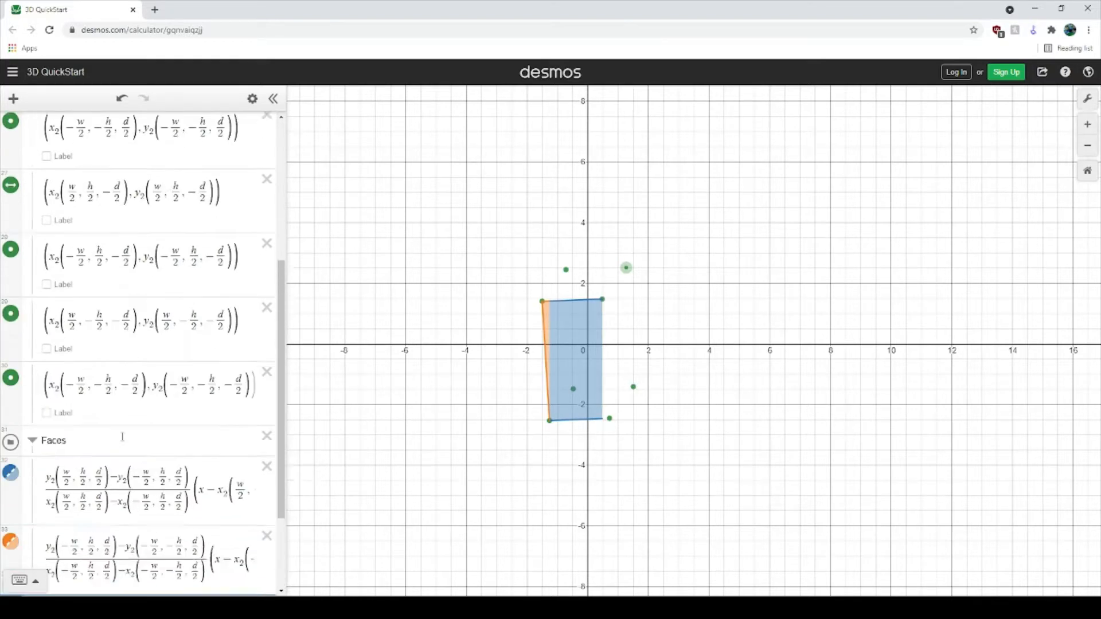
pyautogui.scroll(2, 122, 437)
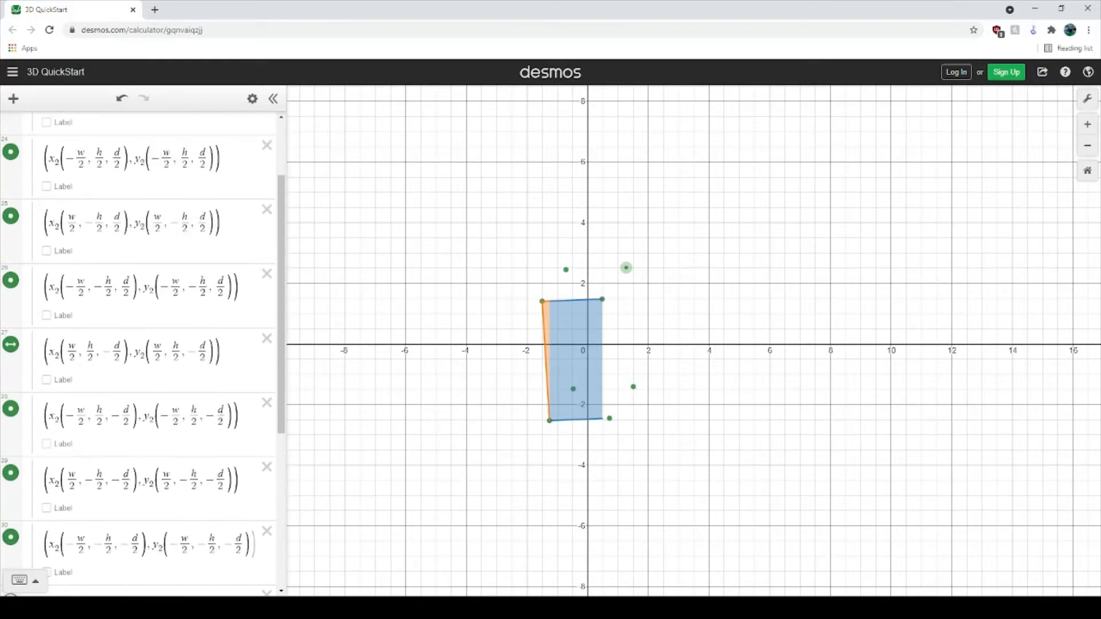
pyautogui.scroll(2, 158, 456)
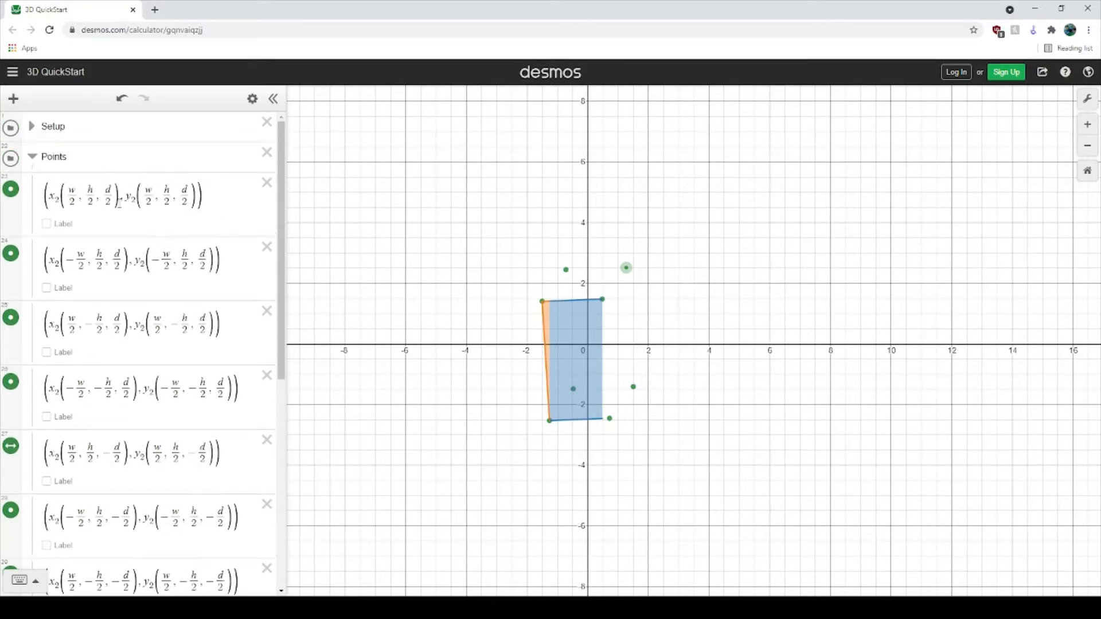
pyautogui.moveTo(119, 203); pyautogui.dragTo(74, 201)
pyautogui.scroll(-7, 142, 296)
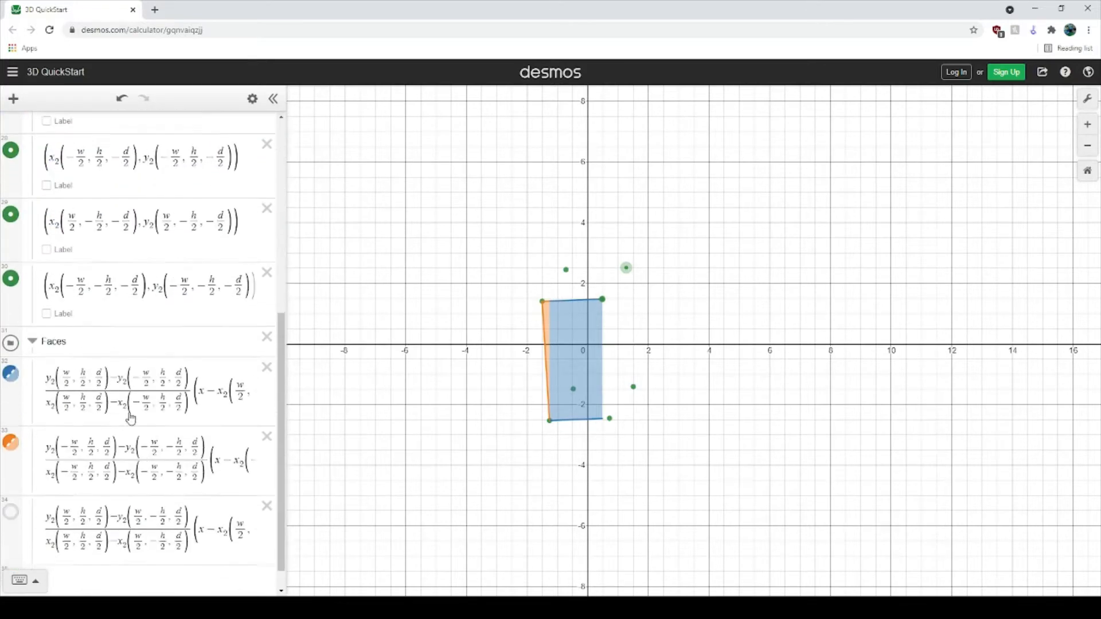
# Show the third face's shading again and fill in its restriction as {x_2(w/2, h/2, d/2) ≤ x}.
pyautogui.click(10, 488)
pyautogui.moveTo(123, 519); pyautogui.dragTo(249, 508)
pyautogui.click(241, 503)
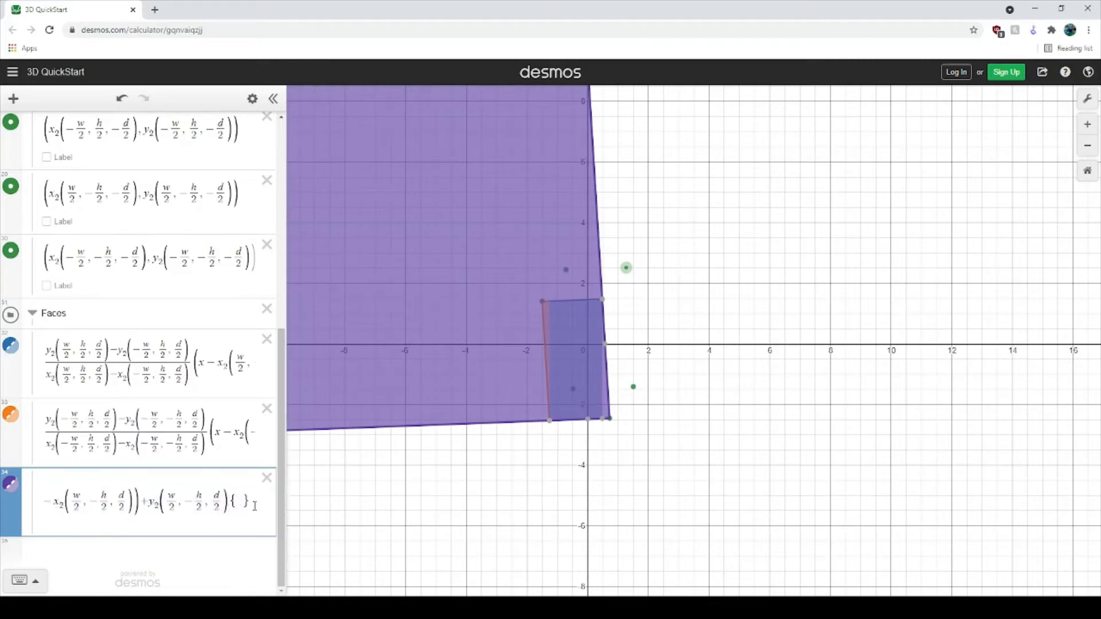
pyautogui.write('x2(w/2,h/2,d/2)')
pyautogui.write('<=x')
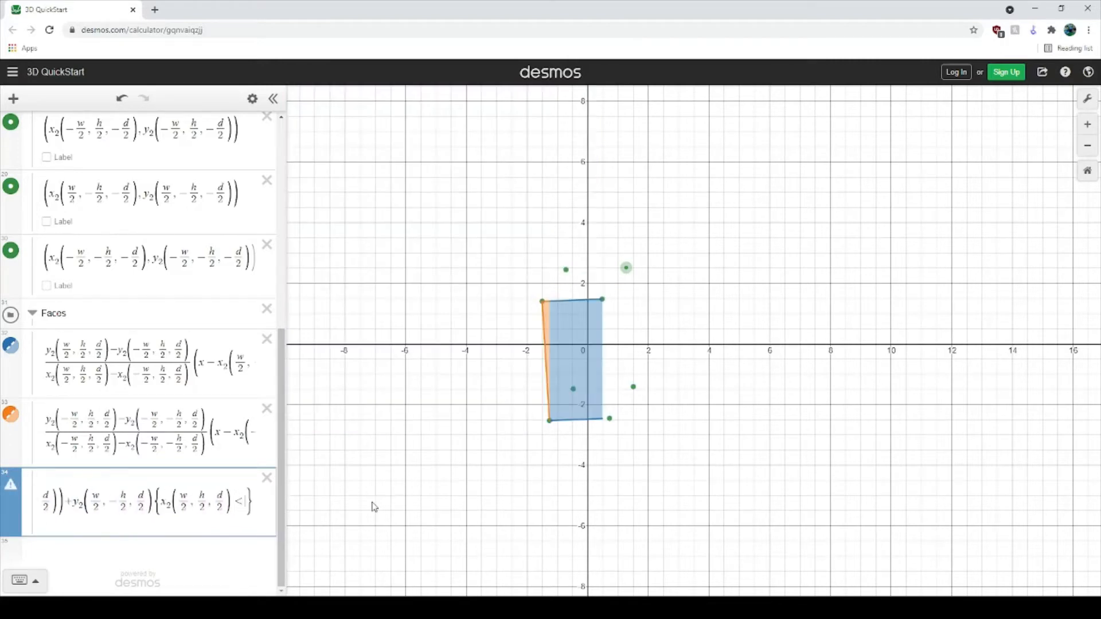
pyautogui.write('<=')
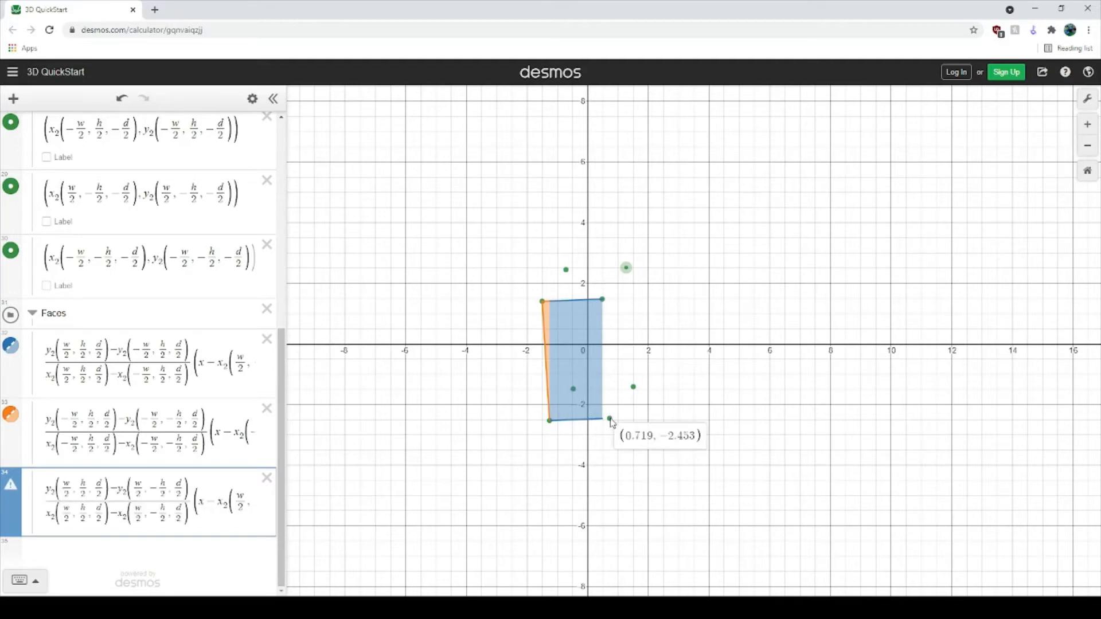
pyautogui.hotkey('ctrl', 'a')
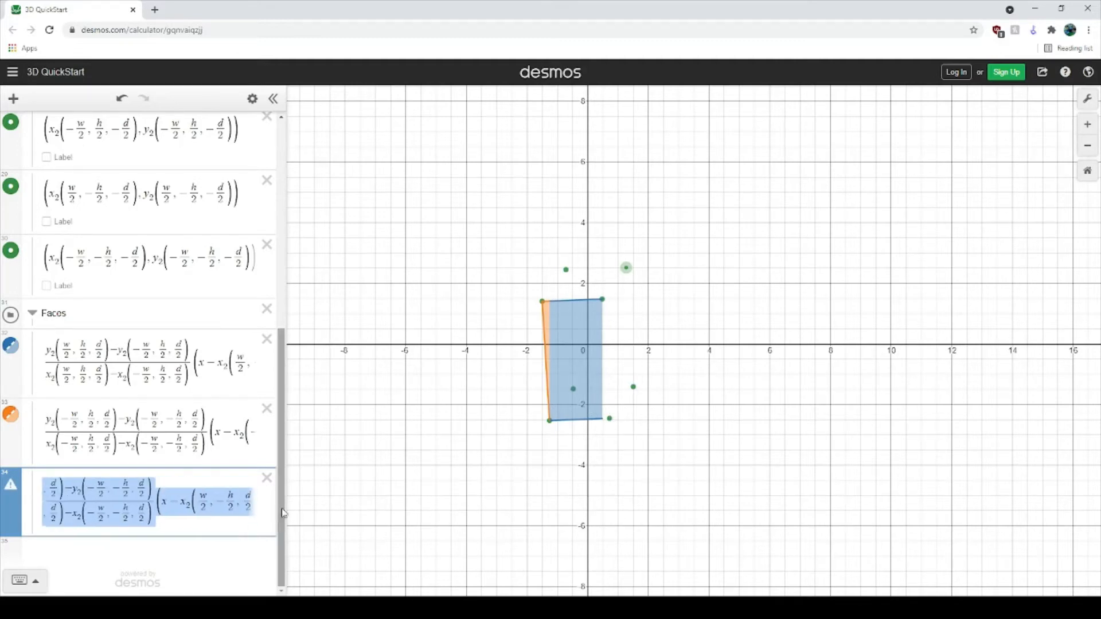
pyautogui.moveTo(161, 501); pyautogui.dragTo(511, 511)
pyautogui.click(239, 500)
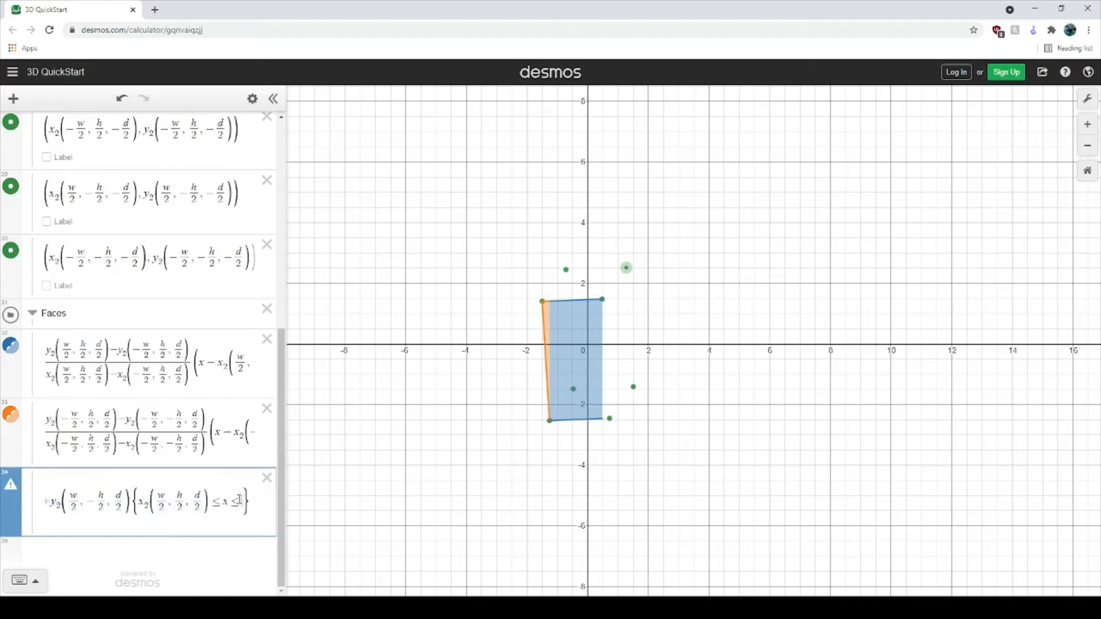
pyautogui.press('BackSpace')
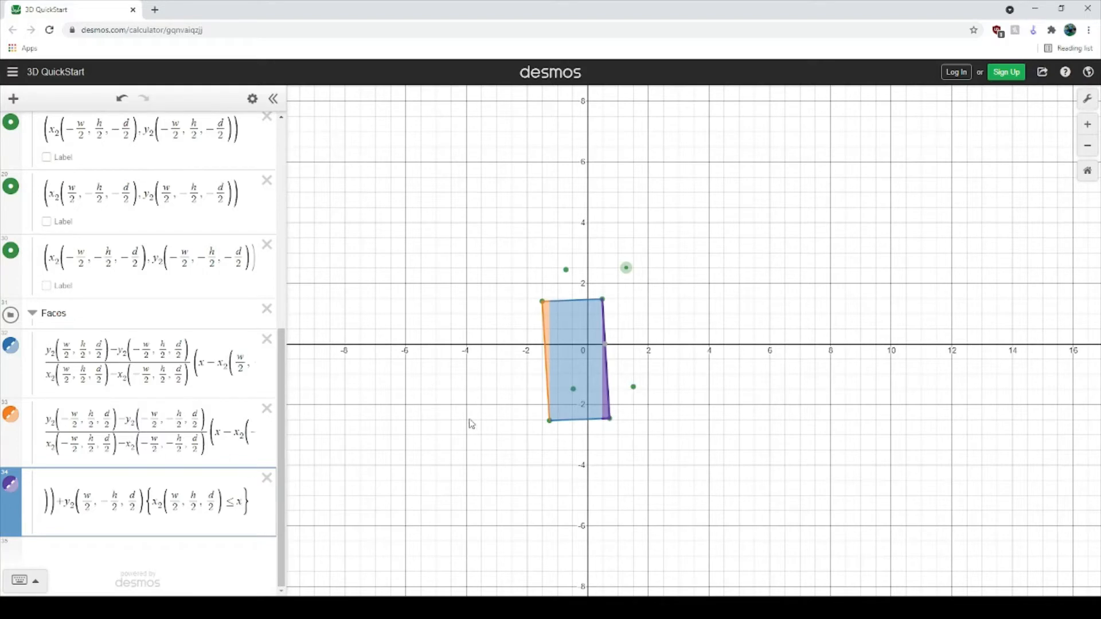
# Begin an upper limit after x in the third face's restriction and copy x_2(w/2, -h/2, d/2) from the third point.
pyautogui.click(400, 464)
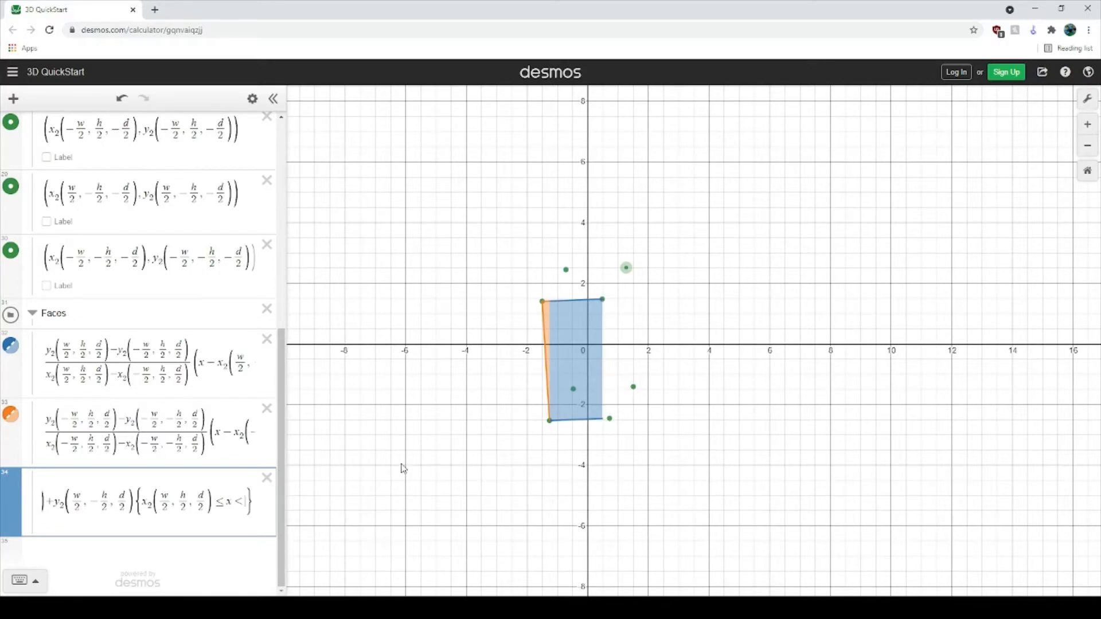
pyautogui.scroll(7, 82, 337)
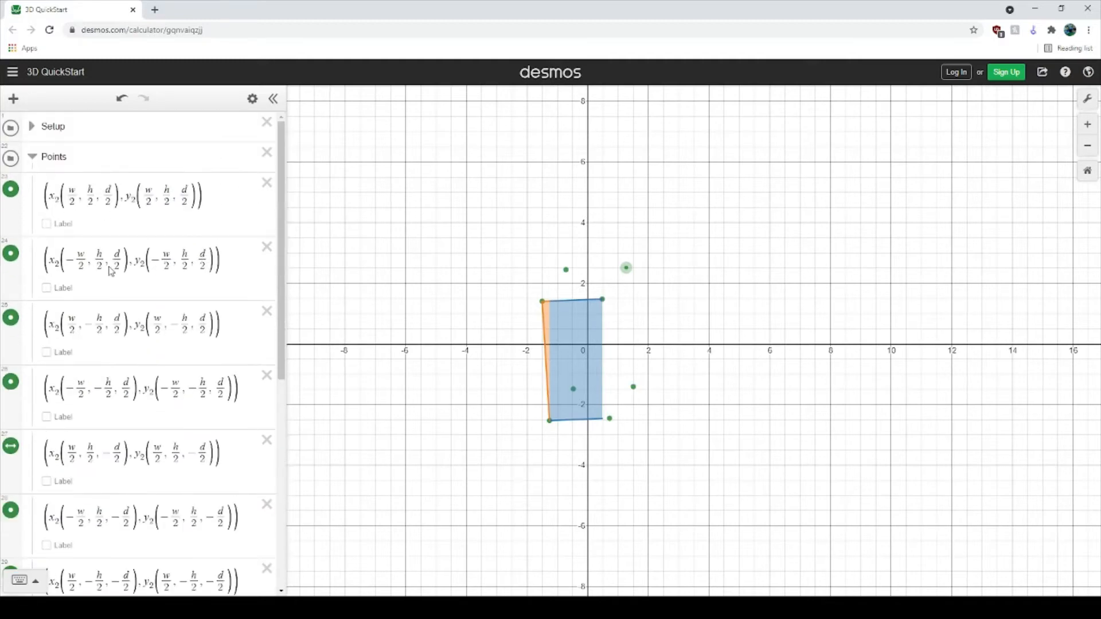
pyautogui.moveTo(216, 262); pyautogui.dragTo(142, 262)
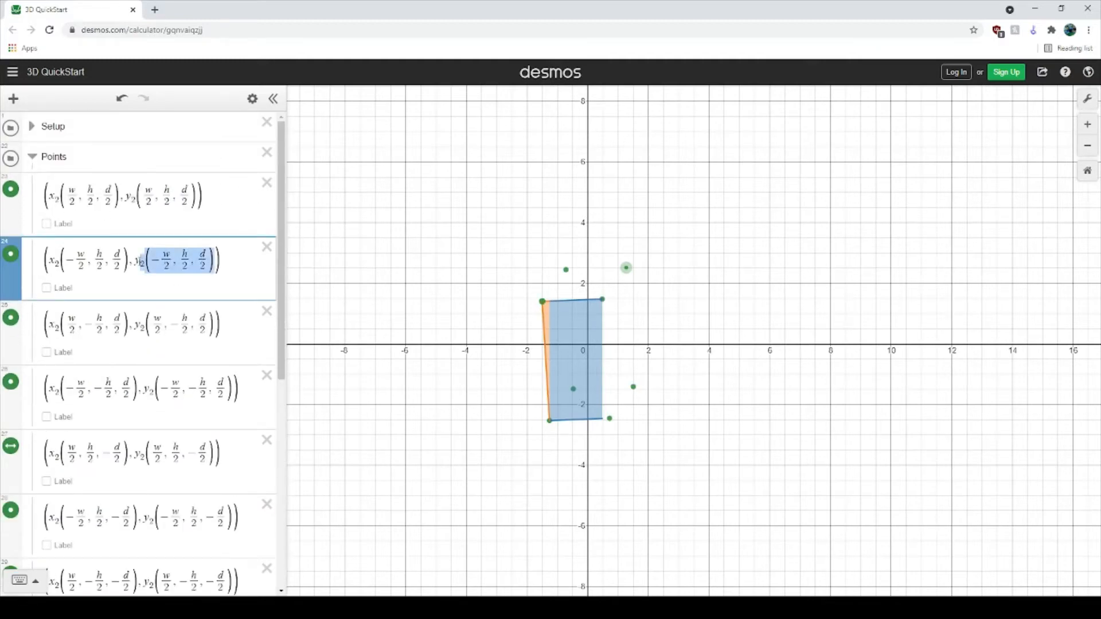
pyautogui.click(146, 345)
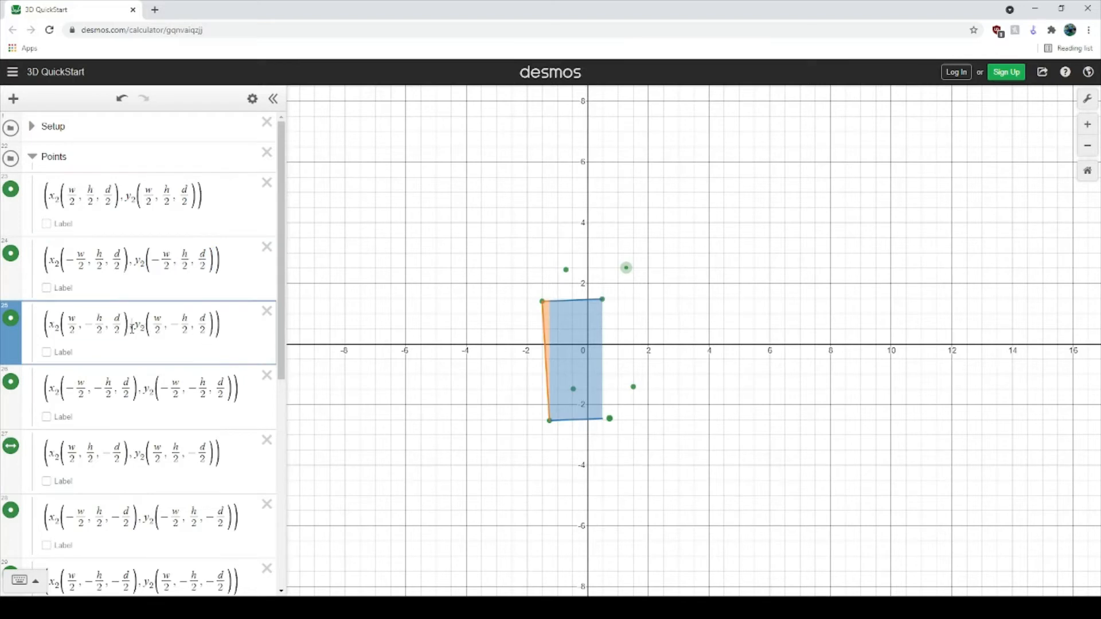
pyautogui.moveTo(132, 329); pyautogui.dragTo(50, 328)
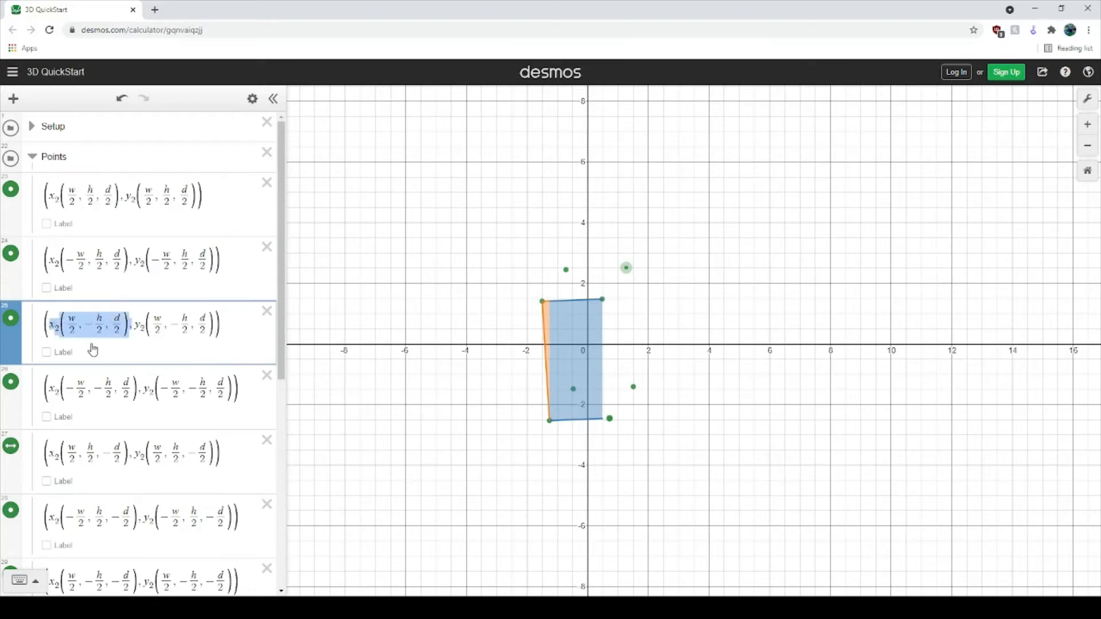
# Complete the third face's restriction as {x_2(w/2, h/2, d/2) ≤ x ≤ x_2(w/2, -h/2, d/2)}.
pyautogui.scroll(-6, 121, 466)
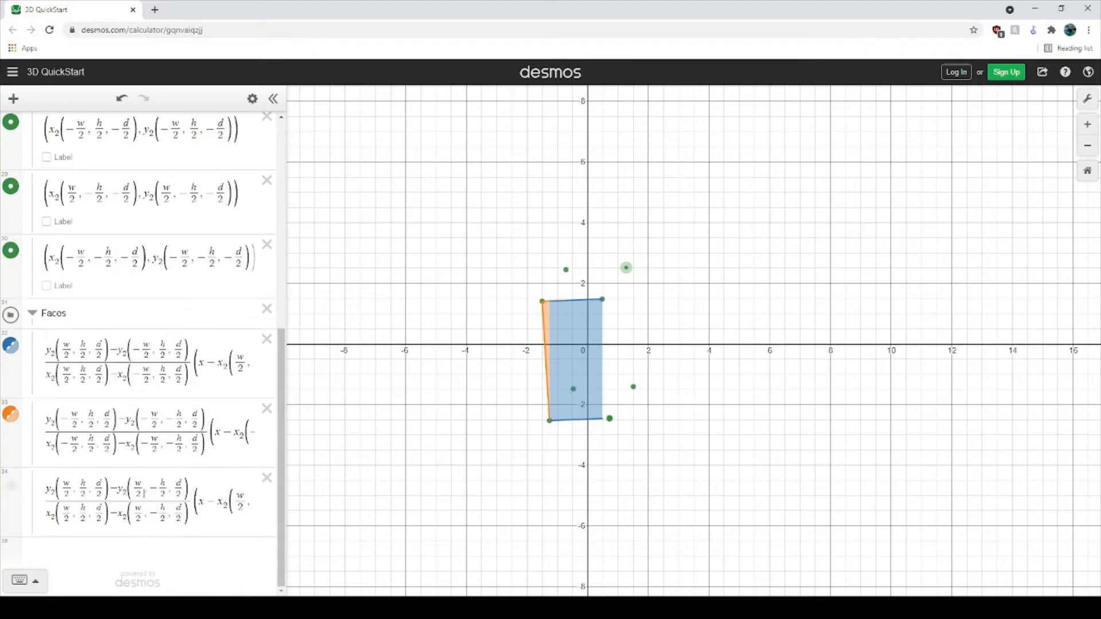
pyautogui.moveTo(133, 514); pyautogui.dragTo(466, 551)
pyautogui.moveTo(170, 492); pyautogui.dragTo(514, 508)
pyautogui.click(236, 498)
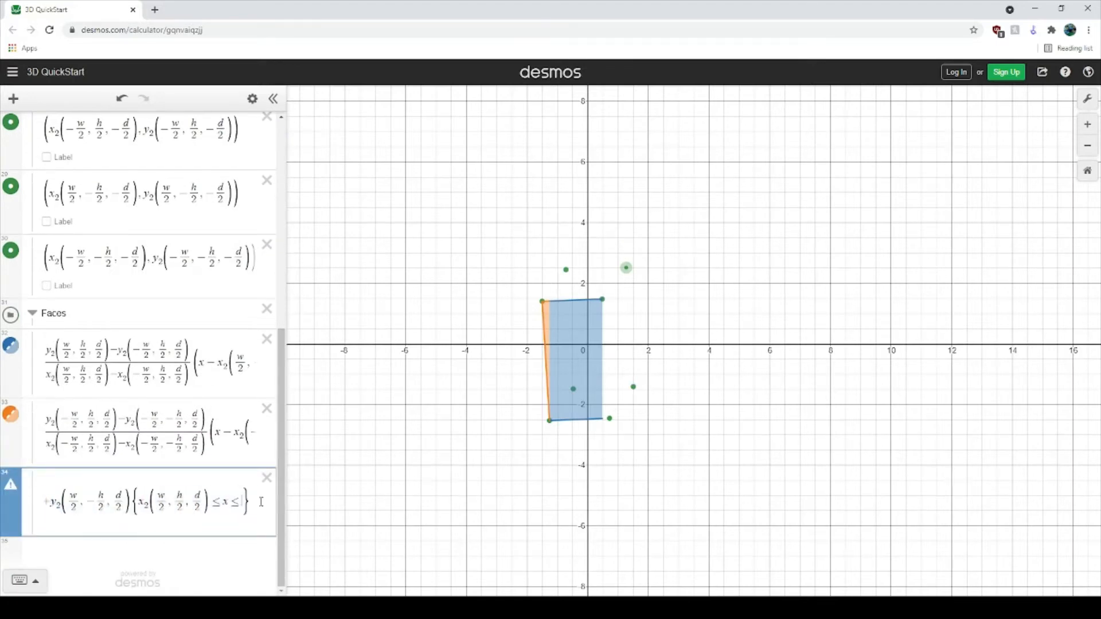
pyautogui.write('x_2(w/2,-h/2,d/2)')
pyautogui.hotkey('ctrl', 'z')
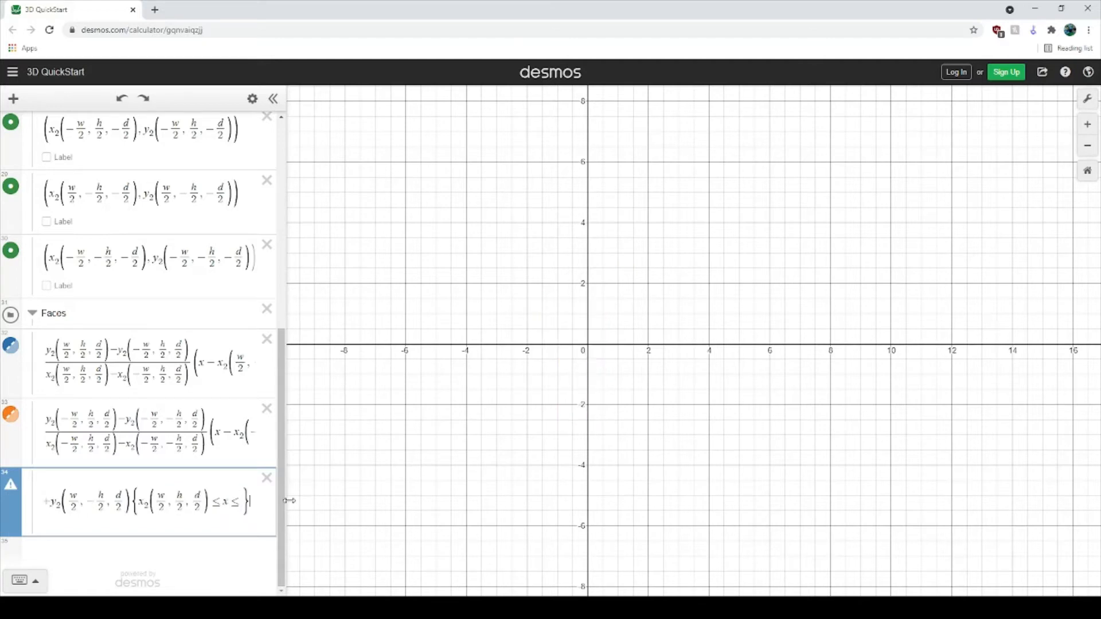
pyautogui.write('x2(w/2,-h/2,d/2)')
pyautogui.write(',')
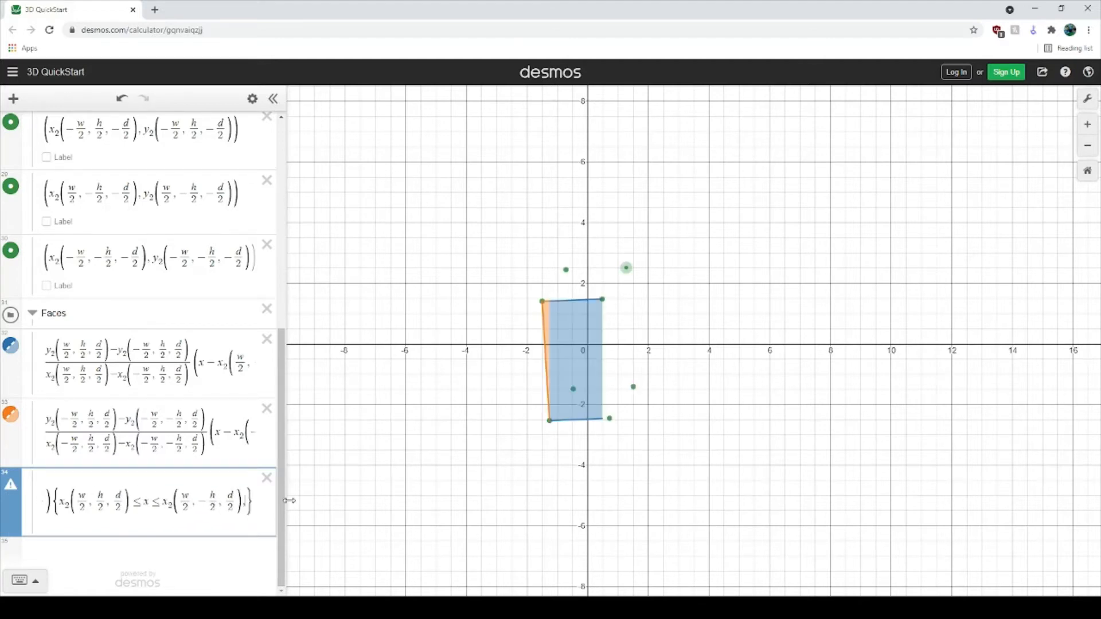
pyautogui.press('BackSpace')
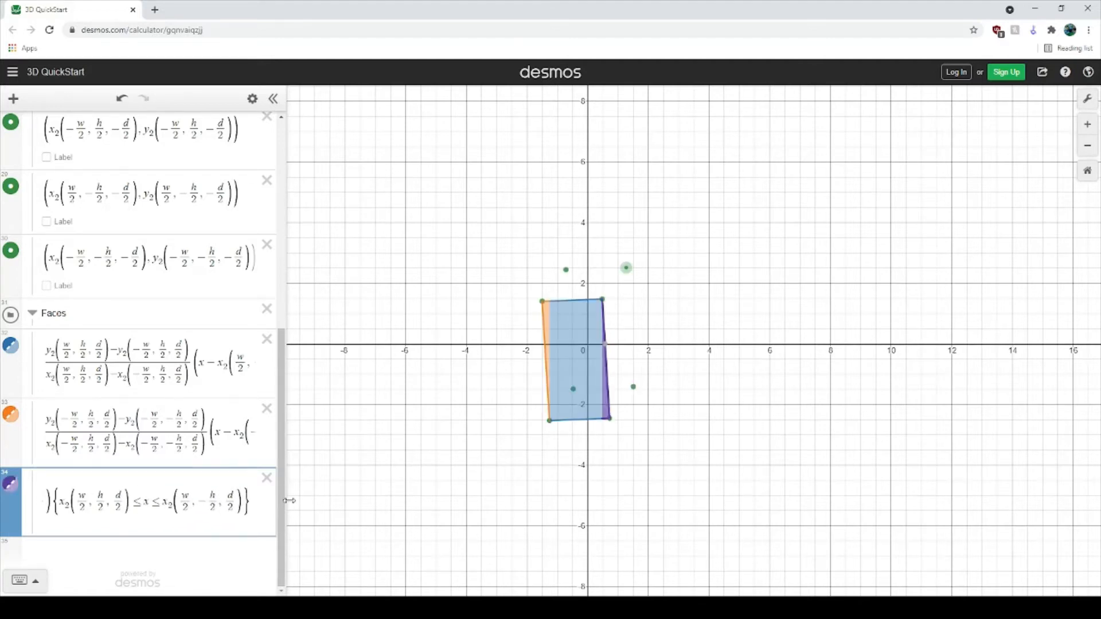
# Change the colours of the second and third face inequalities to blue, matching the first face.
pyautogui.scroll(8, 181, 479)
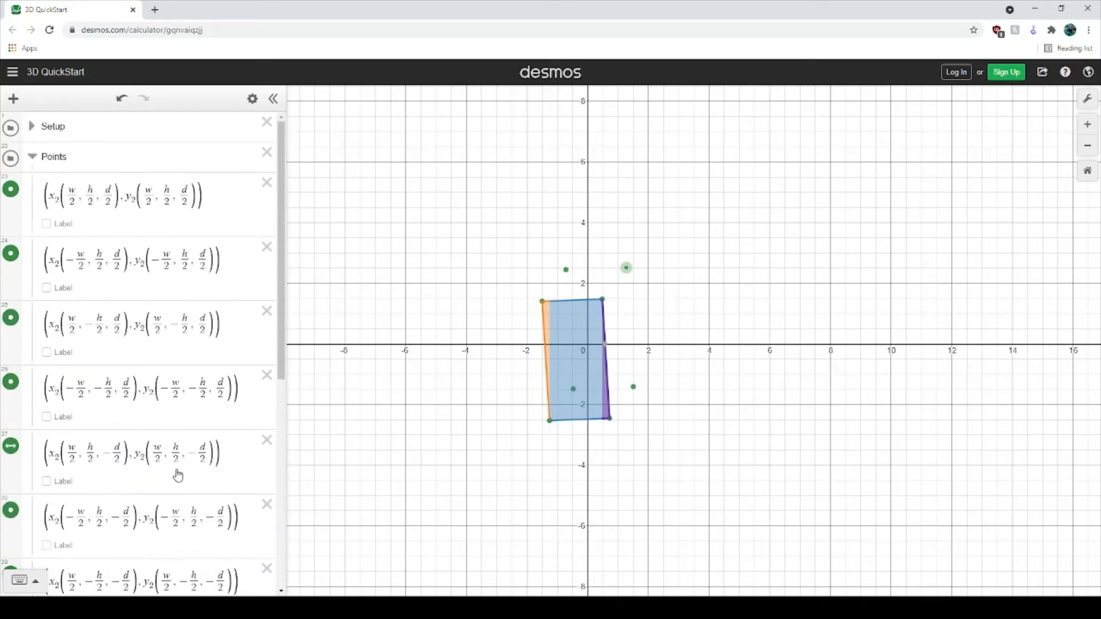
pyautogui.click(252, 98)
pyautogui.scroll(-7, 137, 355)
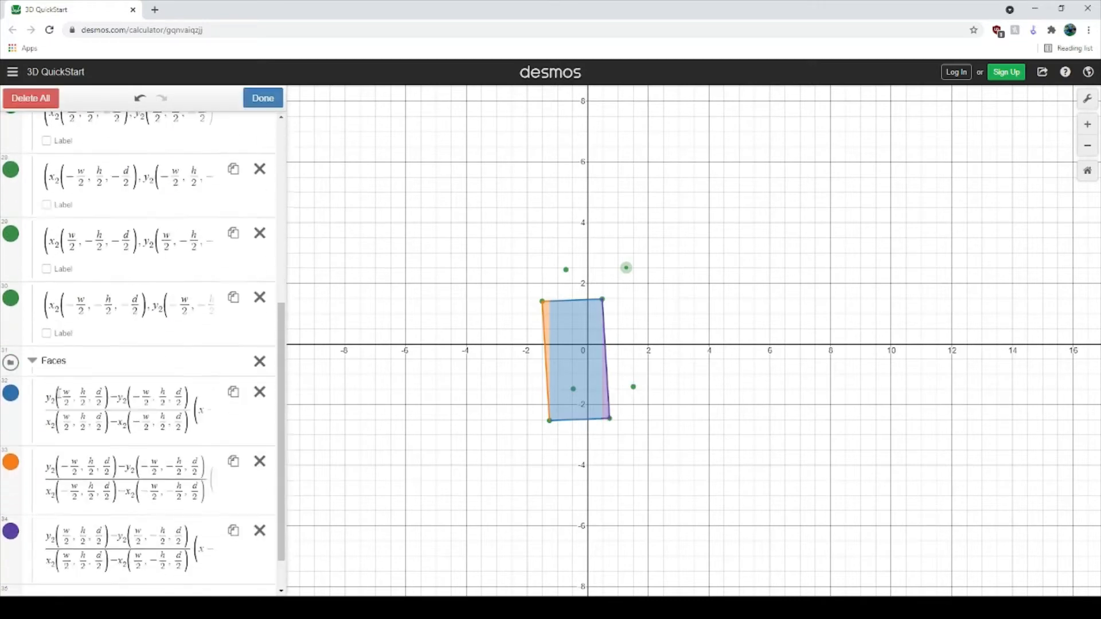
pyautogui.scroll(-1, 59, 395)
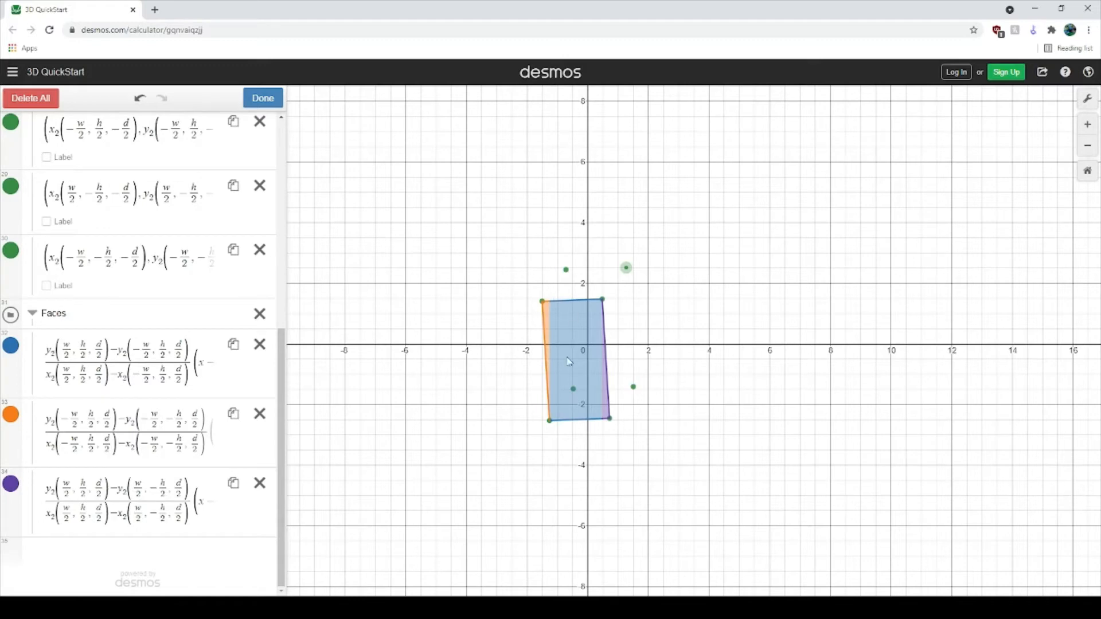
pyautogui.click(12, 415)
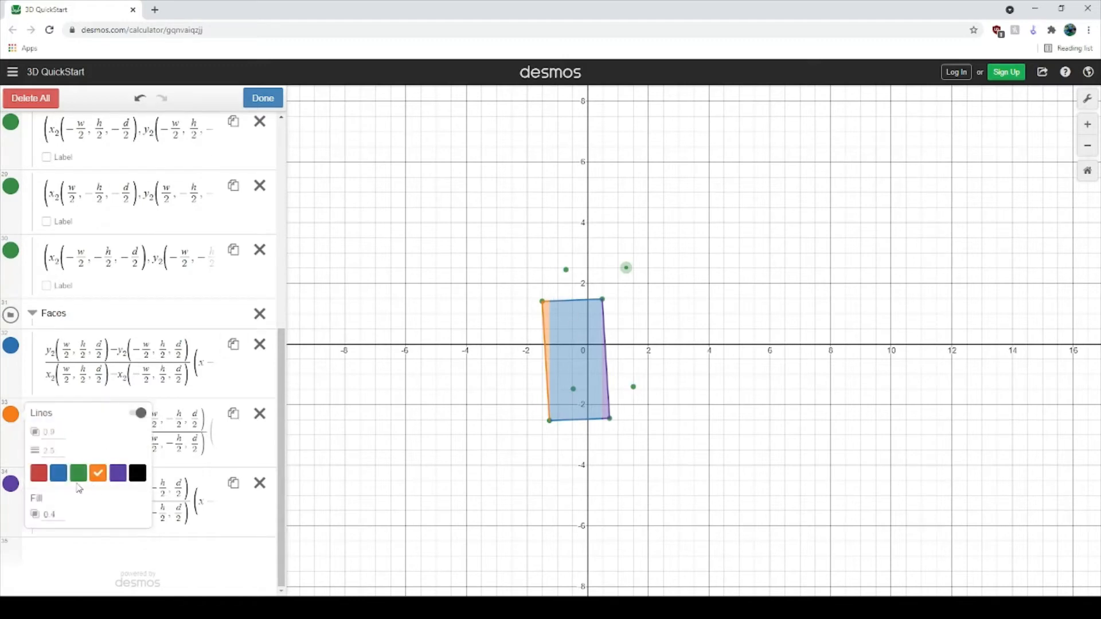
pyautogui.click(58, 473)
pyautogui.click(11, 483)
pyautogui.click(58, 536)
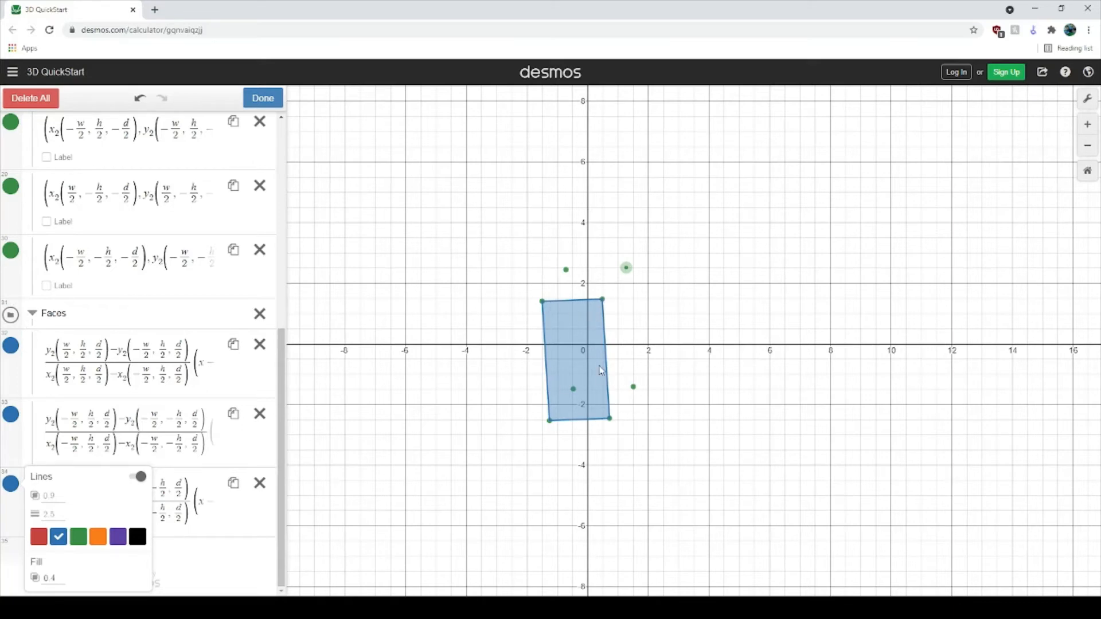
# Collapse the Points folder and leave the expression list's edit mode.
pyautogui.scroll(8, 121, 450)
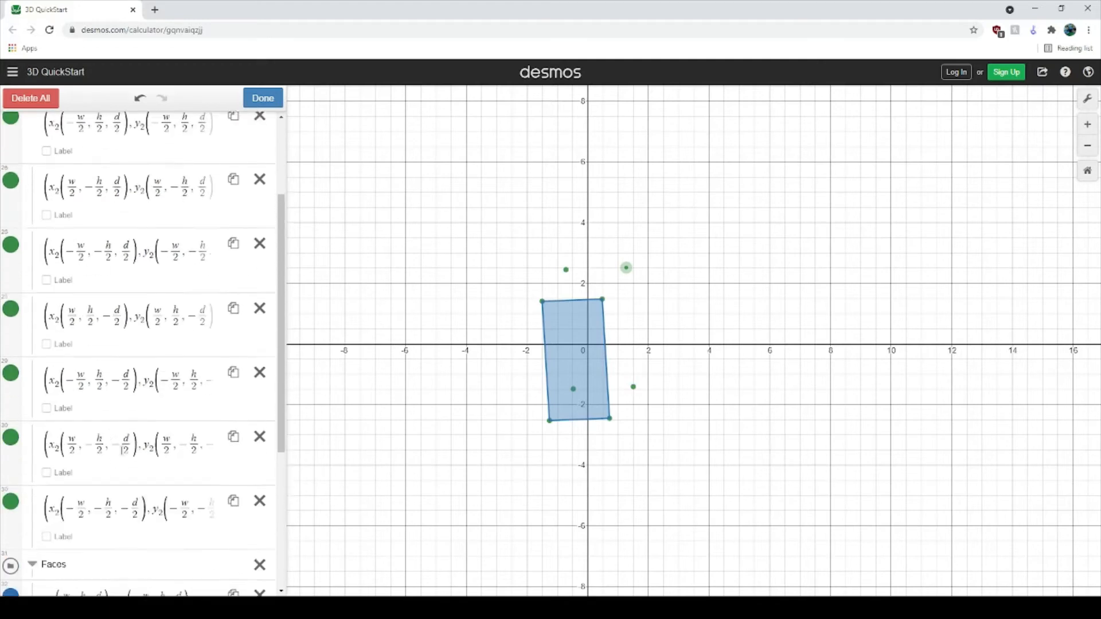
pyautogui.scroll(-7, 122, 453)
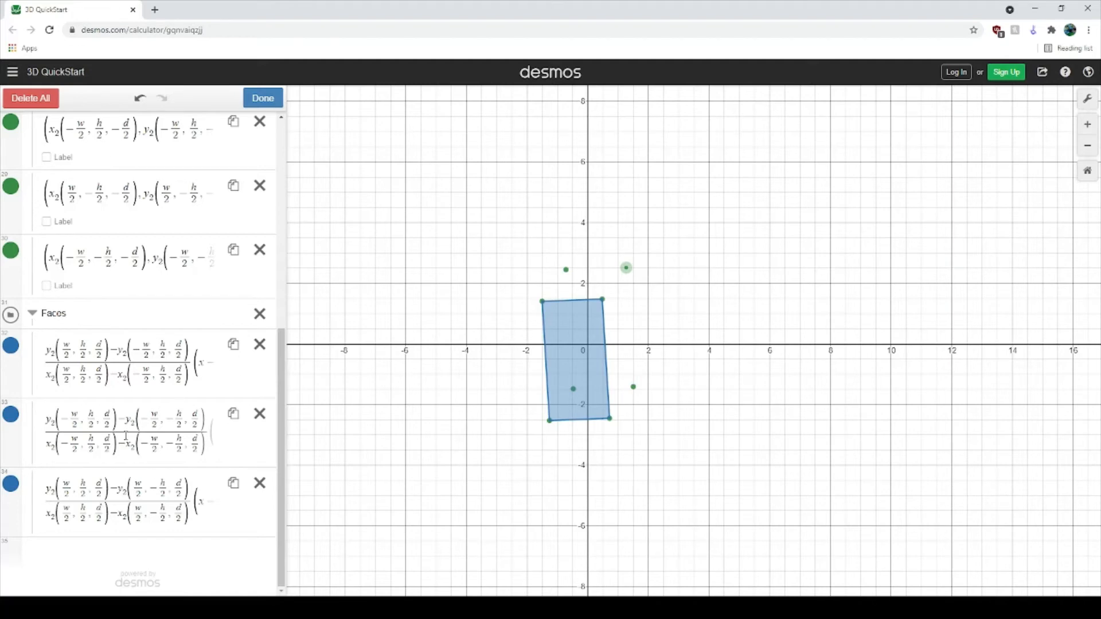
pyautogui.scroll(8, 42, 420)
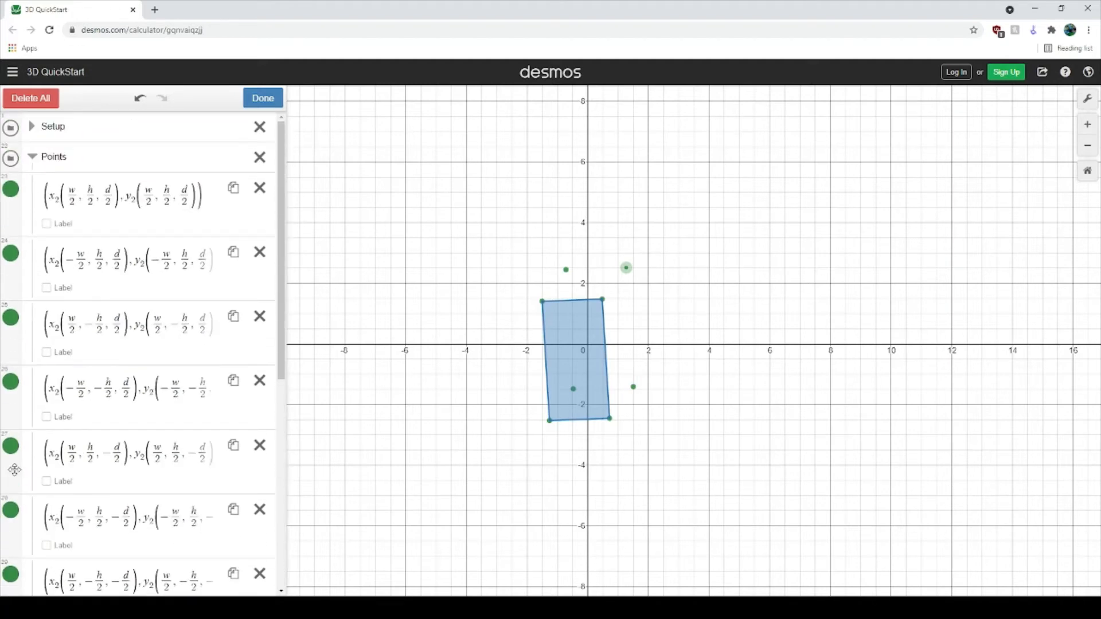
pyautogui.click(32, 157)
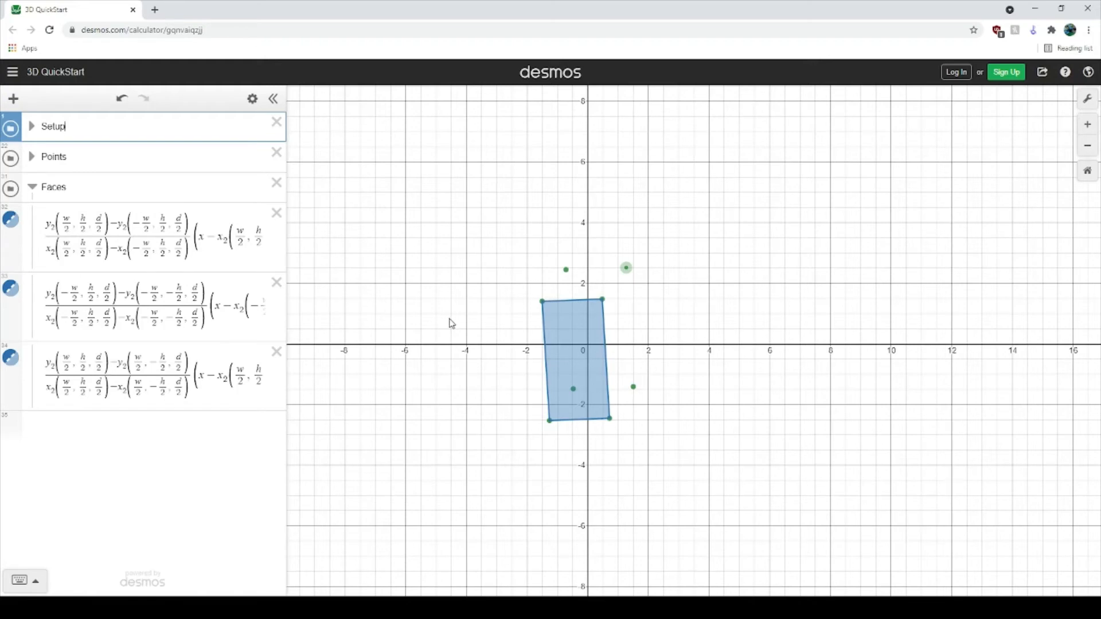
# Examine the first face's x restriction and compare the areas shaded by the first and third face inequalities.
pyautogui.moveTo(206, 236); pyautogui.dragTo(760, 310)
pyautogui.click(253, 241)
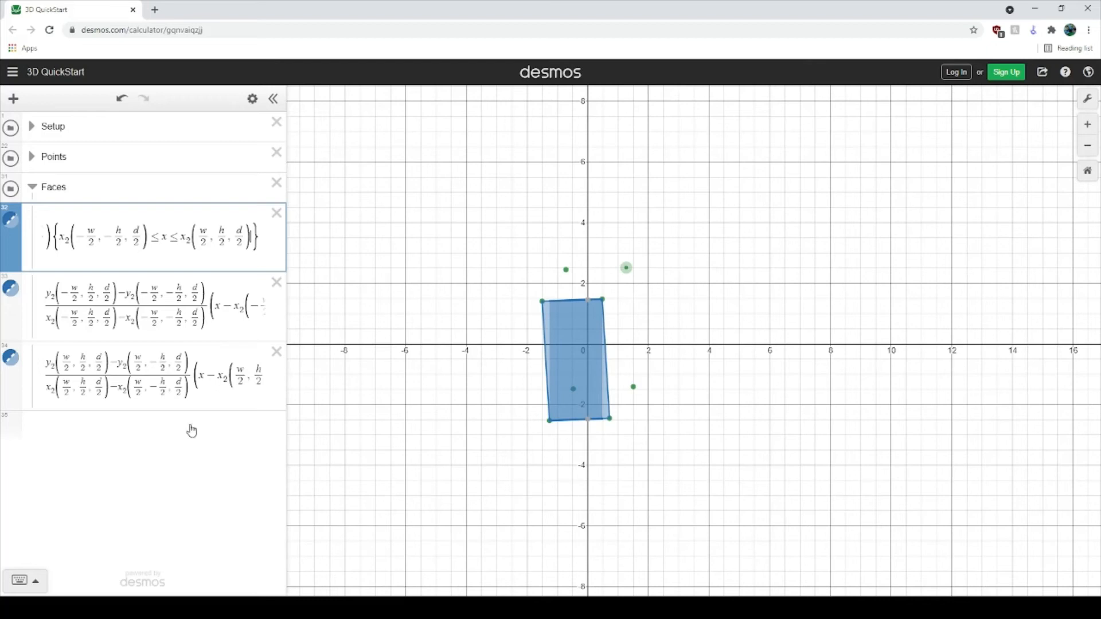
pyautogui.click(206, 391)
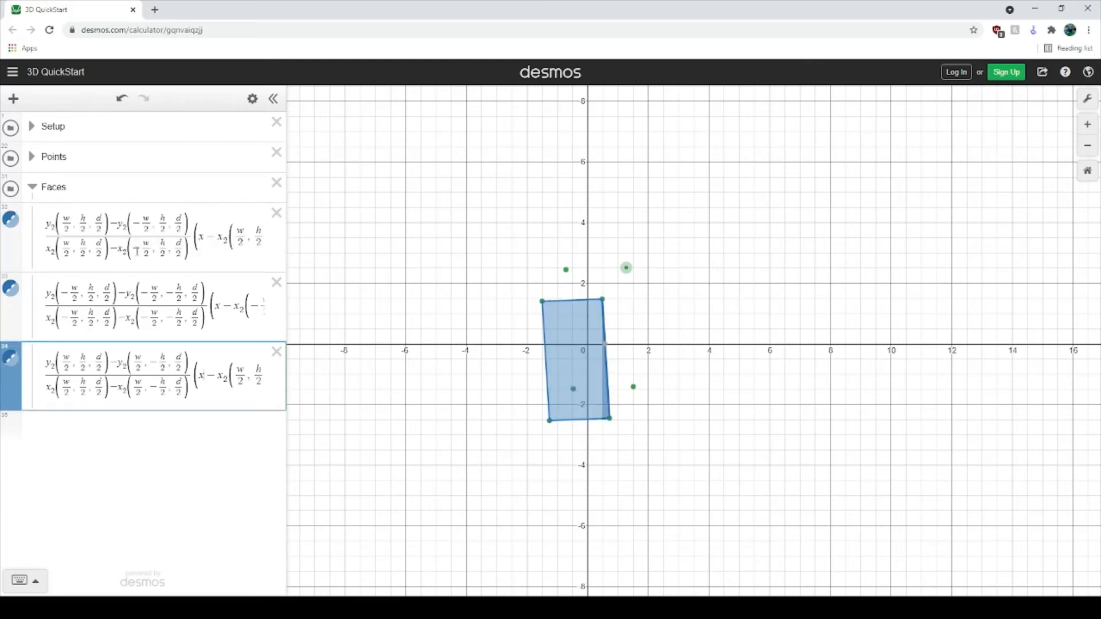
pyautogui.click(86, 241)
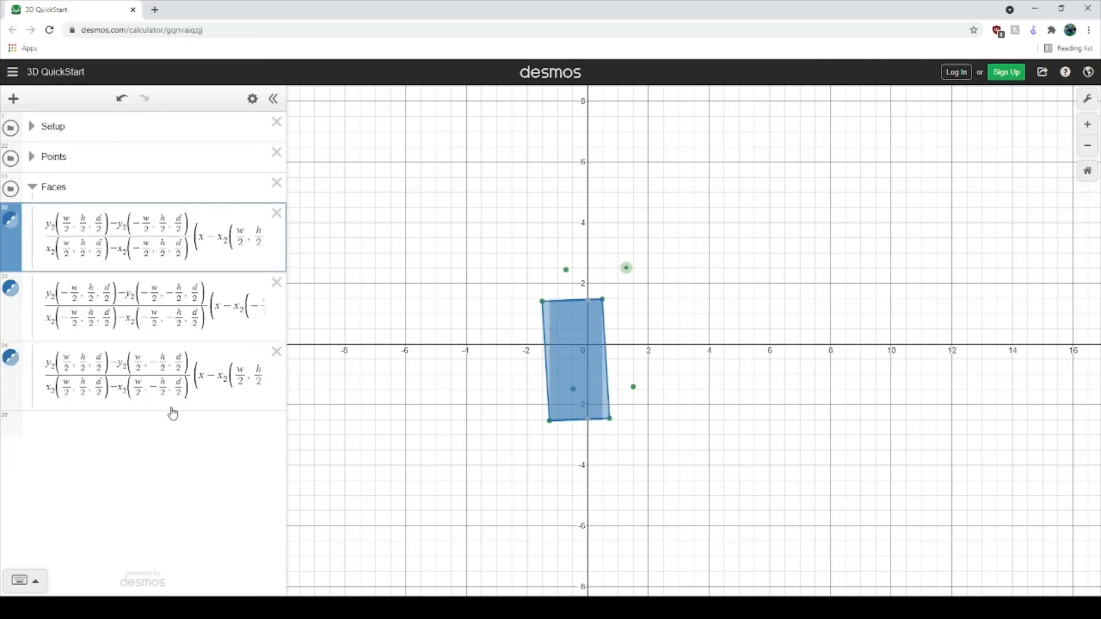